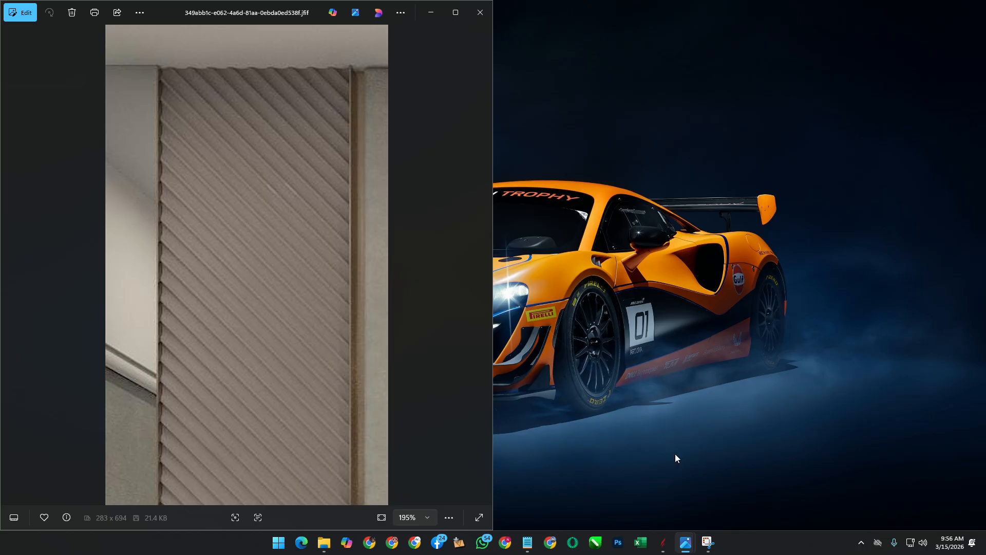
Step: Open the specification notes and examine the diagonal wave panel photo against the listed wave dimensions, depth, angle and required panel sizes
{"action": "left_click", "coordinate": [528, 542]}
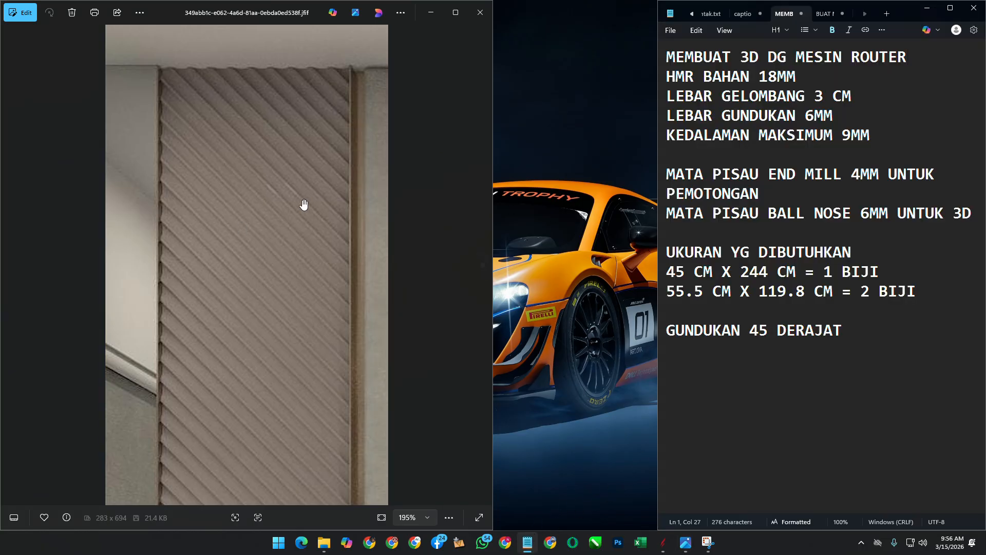
{"action": "scroll", "coordinate": [287, 203], "scroll_direction": "up", "scroll_amount": 6}
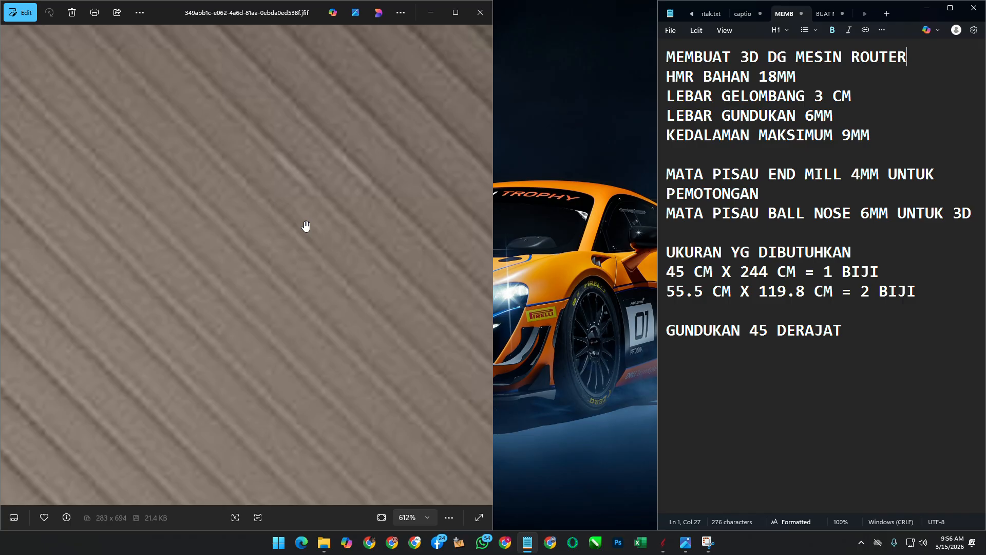
{"action": "scroll", "coordinate": [315, 228], "scroll_direction": "down", "scroll_amount": 5}
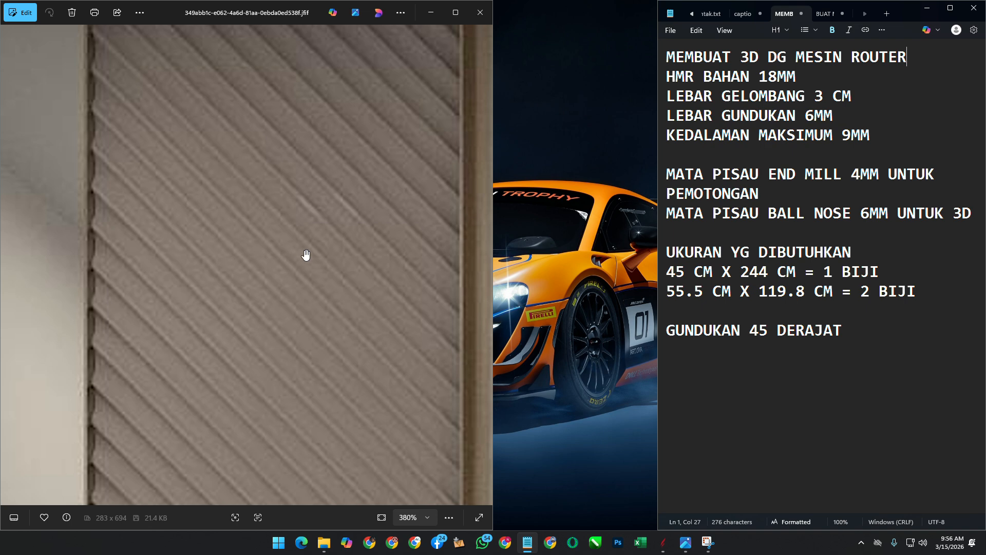
{"action": "left_click", "coordinate": [659, 273]}
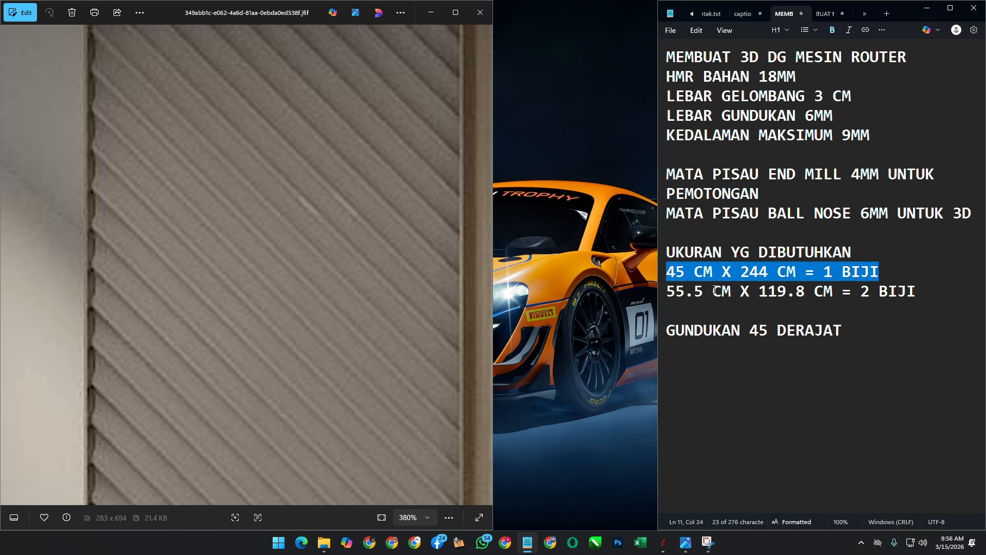
{"action": "triple_click", "coordinate": [939, 295]}
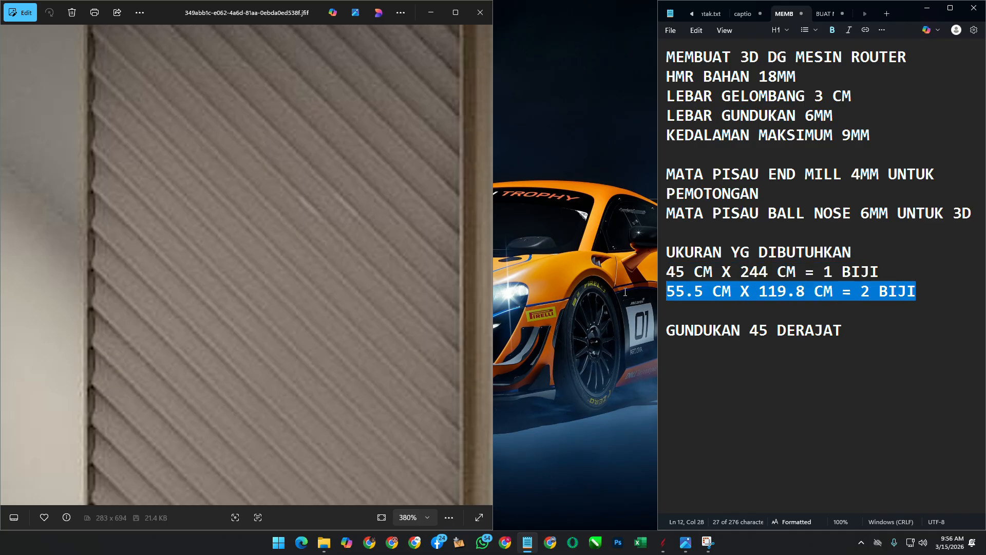
{"action": "left_click", "coordinate": [761, 315]}
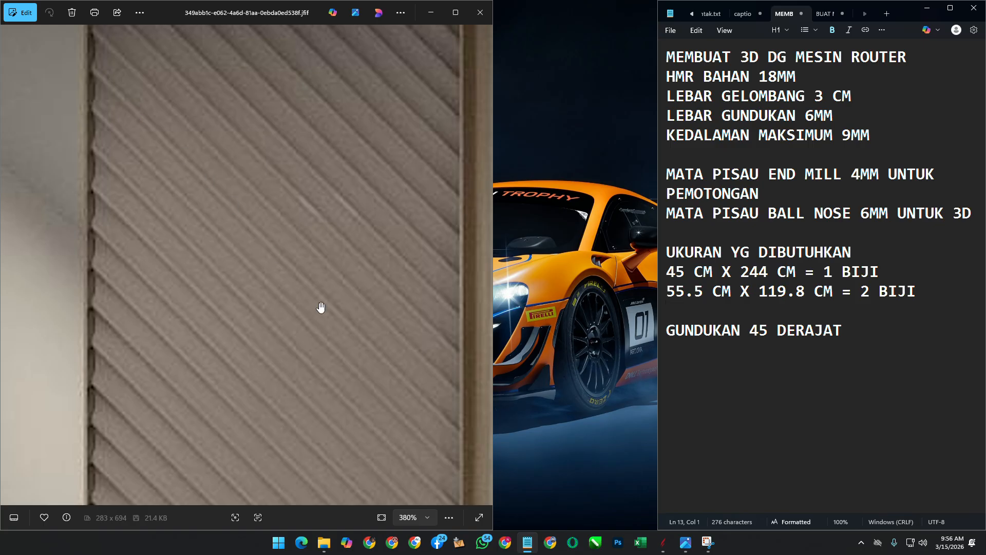
{"action": "scroll", "coordinate": [331, 340], "scroll_direction": "down", "scroll_amount": 2}
{"action": "left_click", "coordinate": [331, 354]}
{"action": "scroll", "coordinate": [330, 364], "scroll_direction": "down", "scroll_amount": 2}
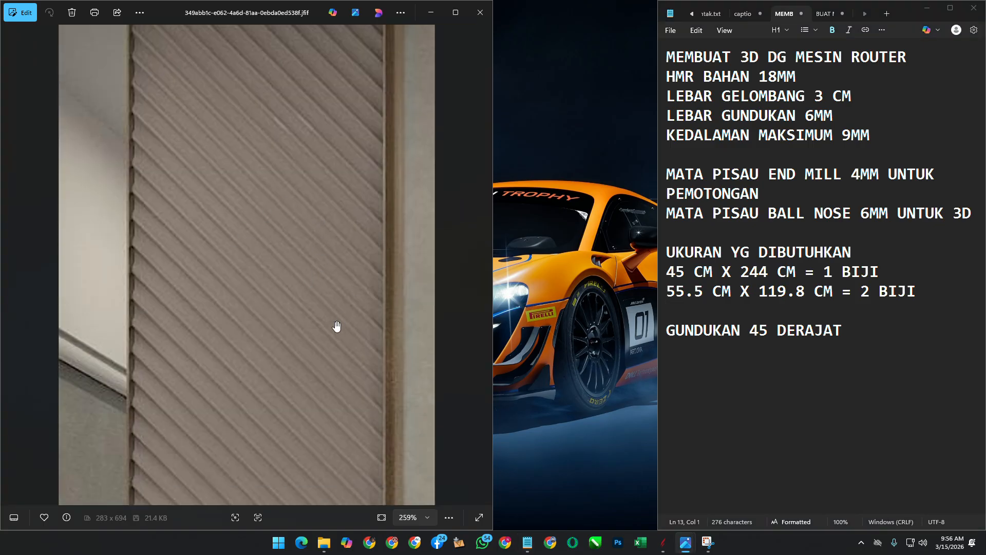
{"action": "scroll", "coordinate": [277, 309], "scroll_direction": "down", "scroll_amount": 2}
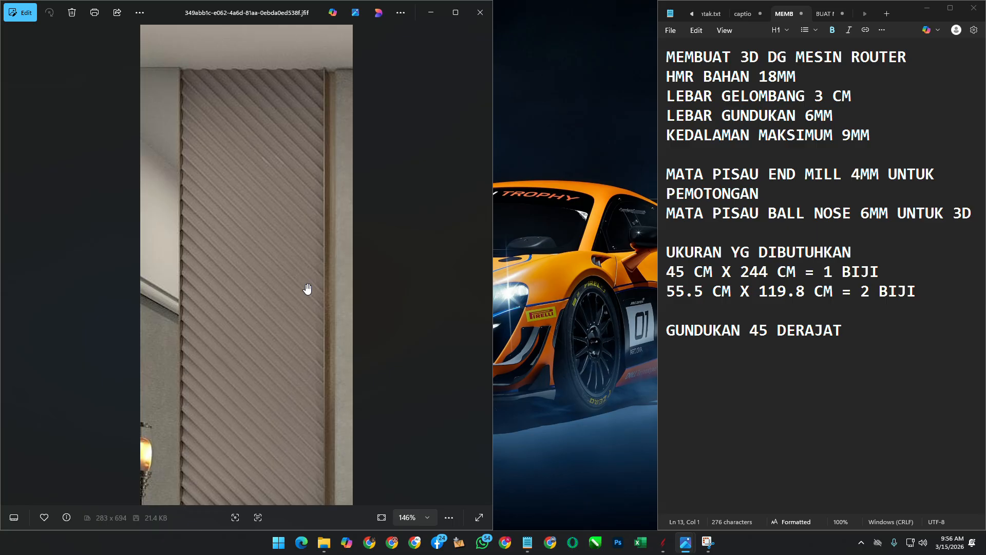
{"action": "scroll", "coordinate": [285, 247], "scroll_direction": "down", "scroll_amount": 1}
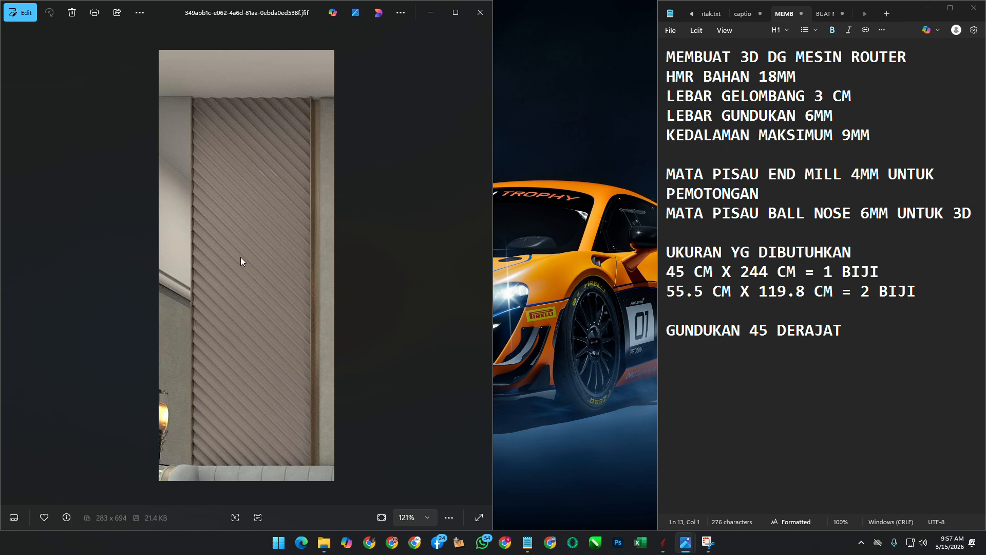
{"action": "scroll", "coordinate": [241, 256], "scroll_direction": "up", "scroll_amount": 2}
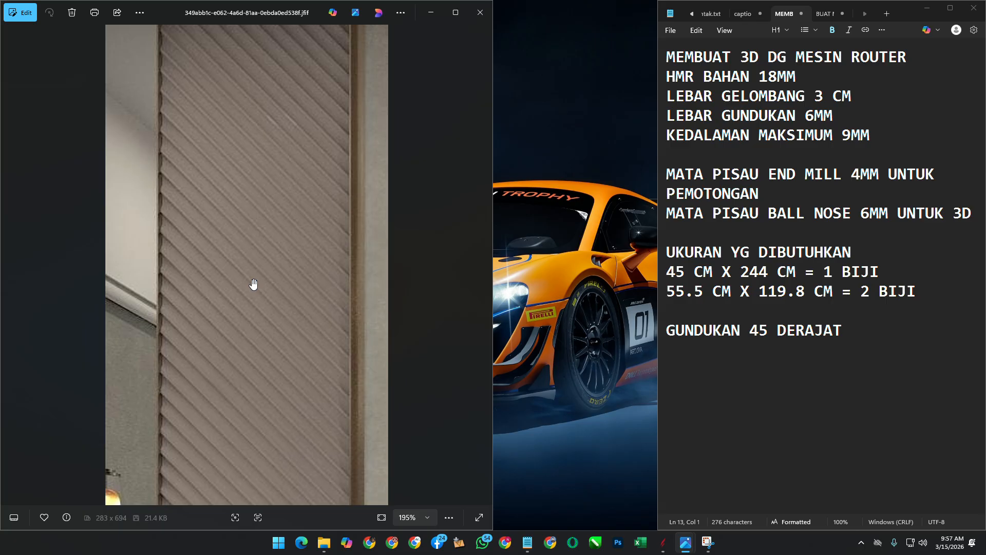
{"action": "scroll", "coordinate": [253, 283], "scroll_direction": "down", "scroll_amount": 3}
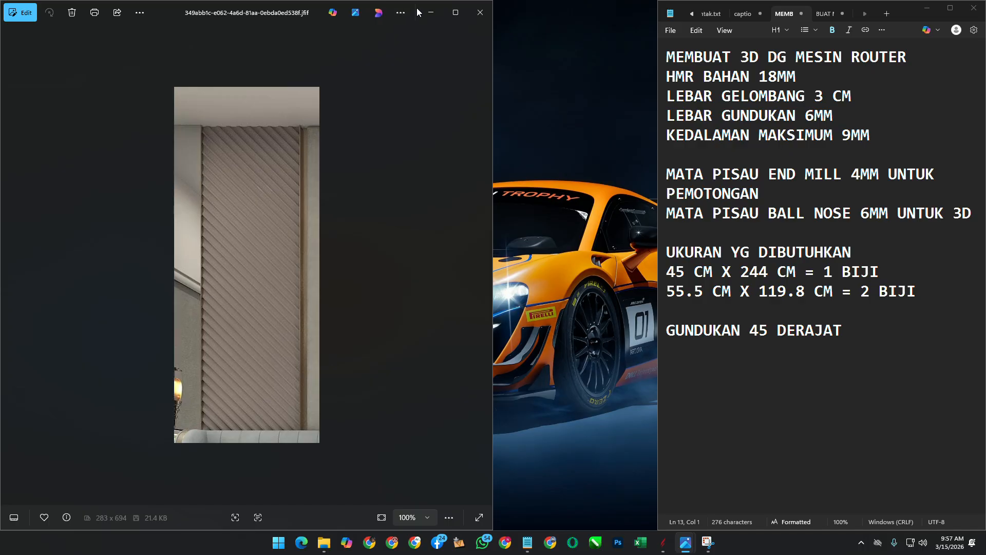
{"action": "left_click", "coordinate": [431, 11]}
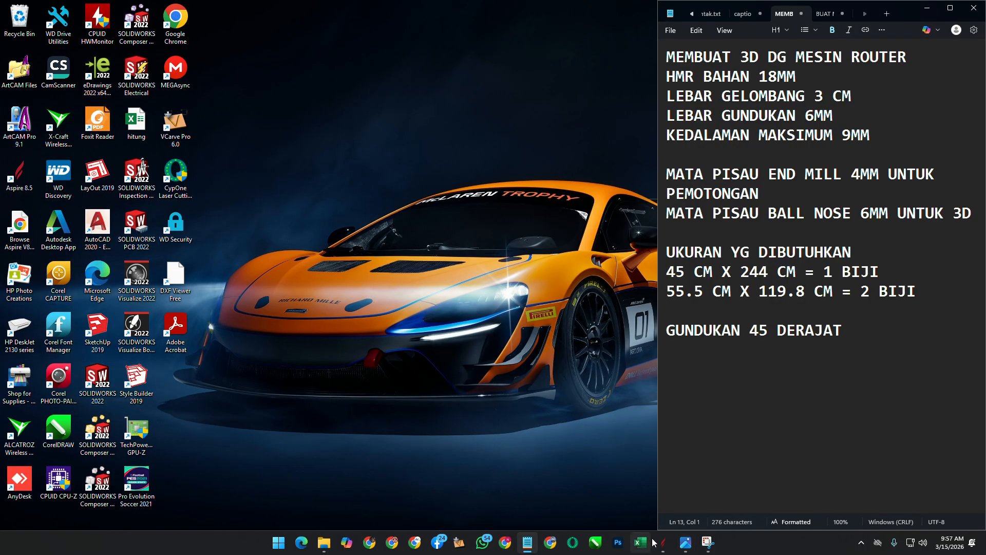
Step: Switch to Aspire and bring up the note with the numbered work procedure beside it
{"action": "mouse_move", "coordinate": [663, 542]}
{"action": "left_click", "coordinate": [719, 491]}
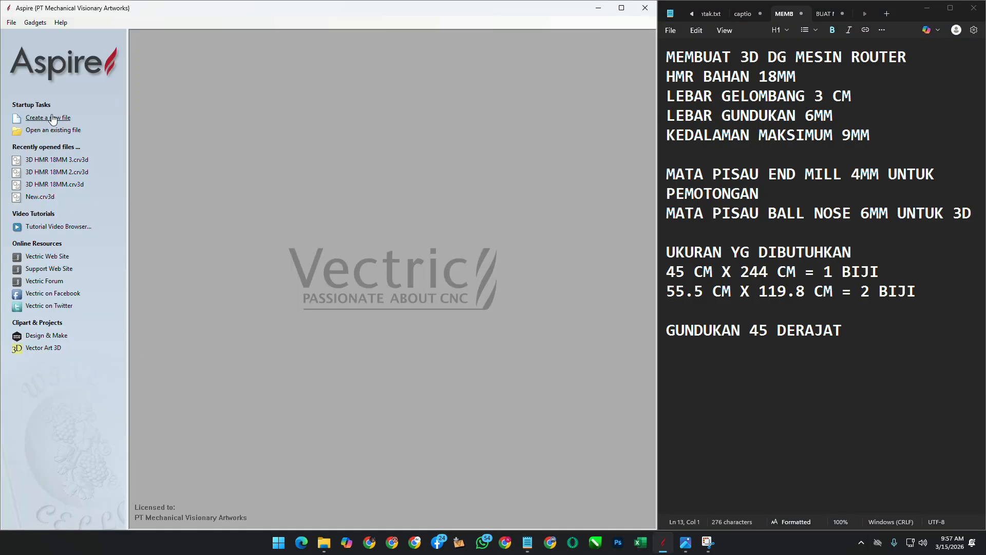
{"action": "left_click", "coordinate": [824, 14]}
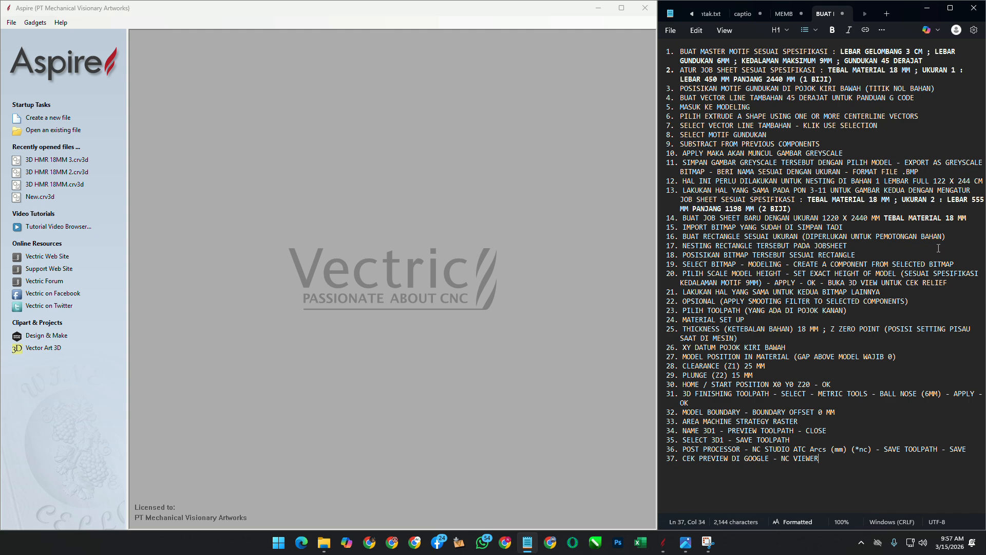
Step: Create a new job 450 mm wide and 2440 mm high with a material thickness of 18 mm
{"action": "left_click", "coordinate": [57, 122]}
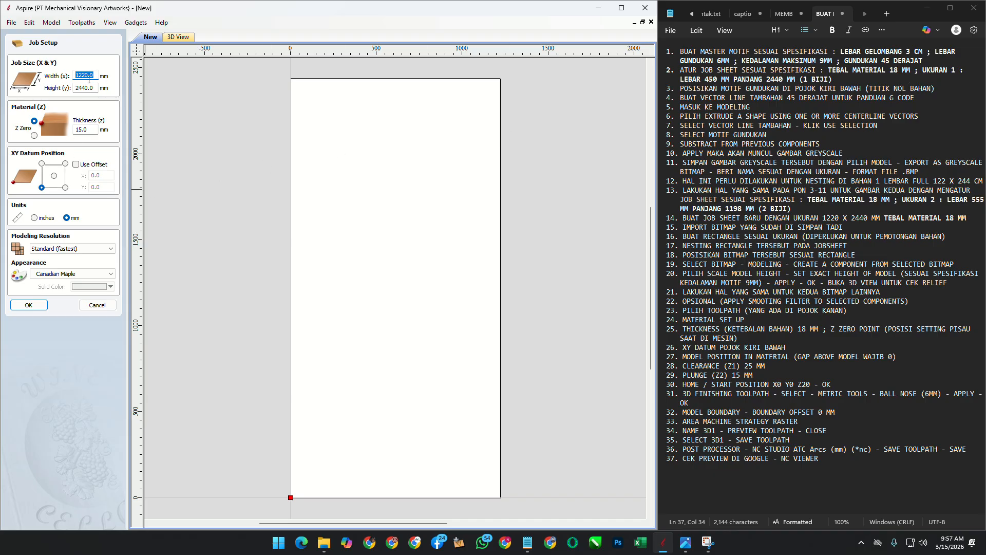
{"action": "type", "text": "450"}
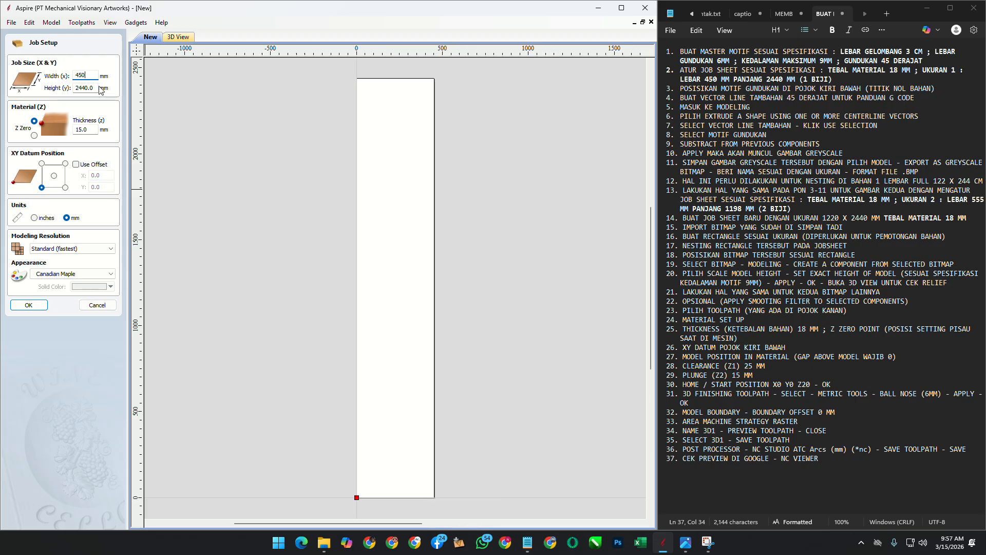
{"action": "key", "text": "Tab"}
{"action": "left_click", "coordinate": [83, 127]}
{"action": "double_click", "coordinate": [93, 127]}
{"action": "type", "text": "18"}
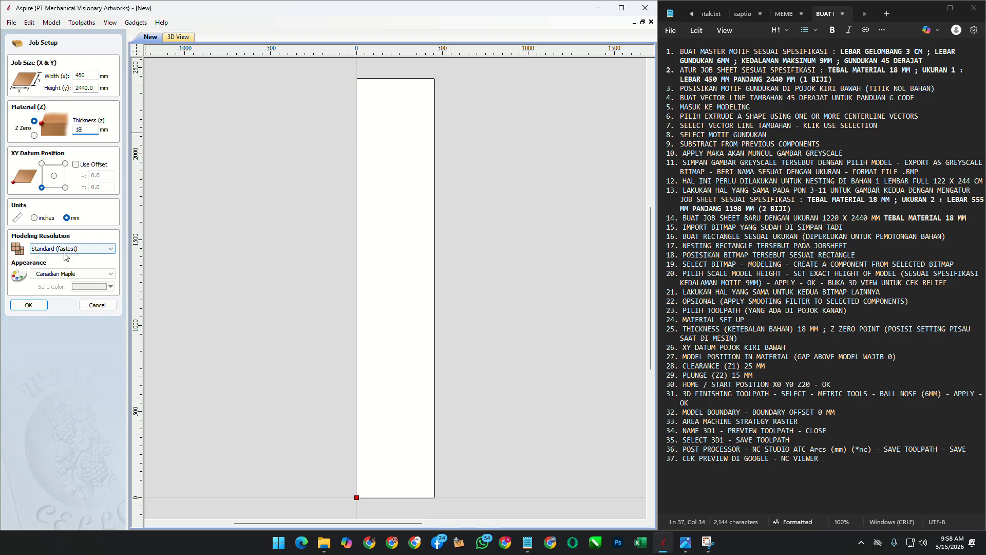
{"action": "left_click", "coordinate": [29, 305]}
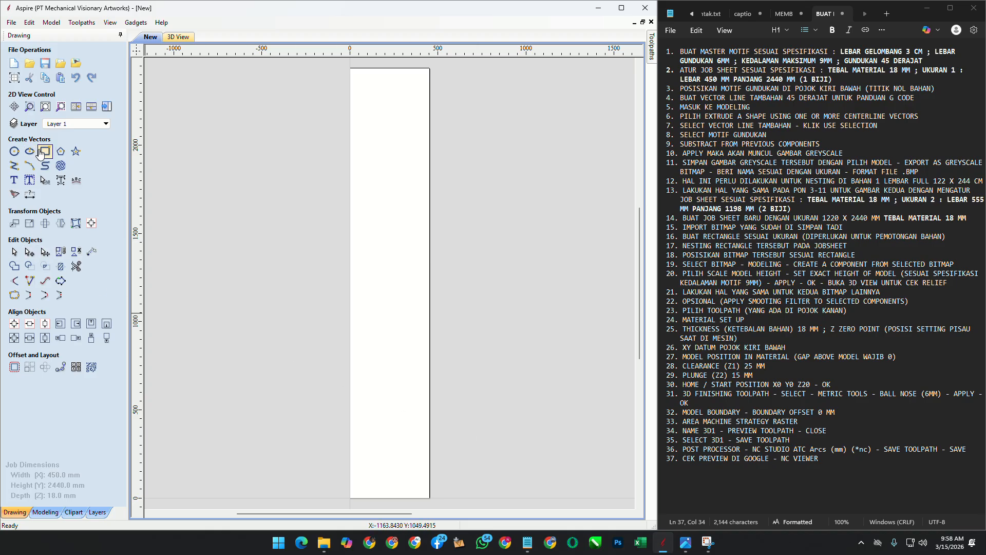
Step: Draw a circle about 27 mm in diameter inside the job sheet
{"action": "scroll", "coordinate": [393, 411], "scroll_direction": "up", "scroll_amount": 3}
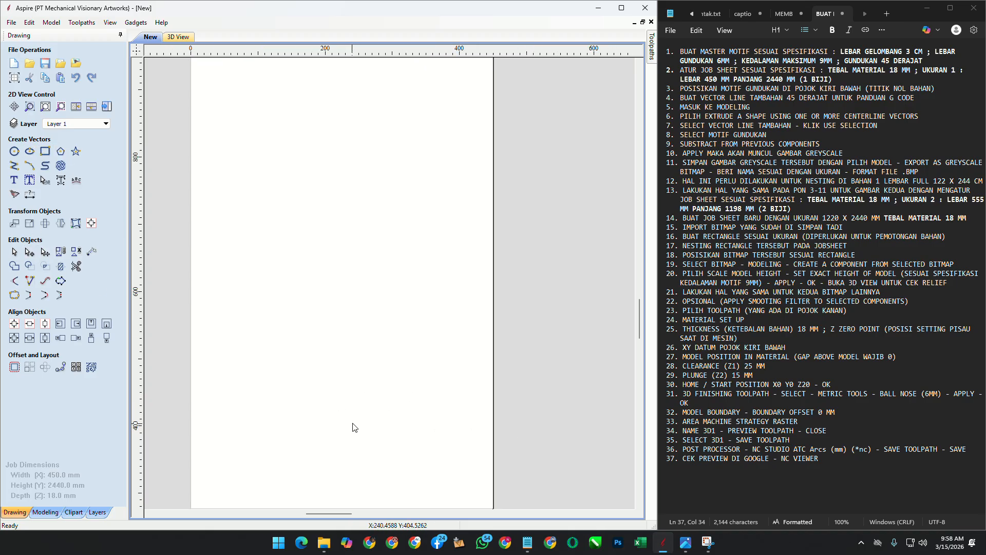
{"action": "scroll", "coordinate": [334, 398], "scroll_direction": "up", "scroll_amount": 3}
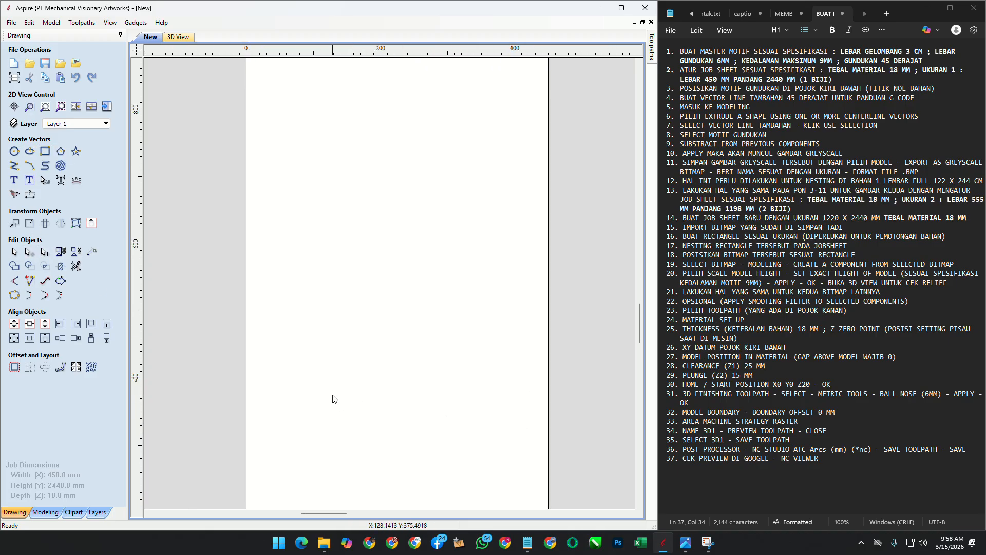
{"action": "left_click", "coordinate": [14, 151]}
{"action": "left_click", "coordinate": [351, 279]}
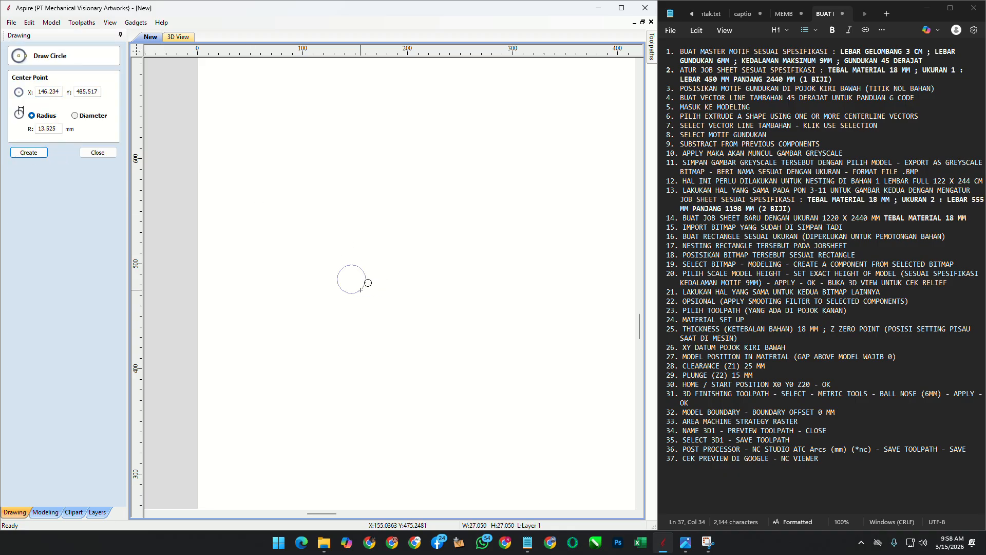
{"action": "left_click", "coordinate": [360, 290]}
Step: Check the wave width in the specification notes and set the circle's diameter to 30 mm
{"action": "left_click", "coordinate": [781, 13]}
{"action": "left_click", "coordinate": [781, 13]}
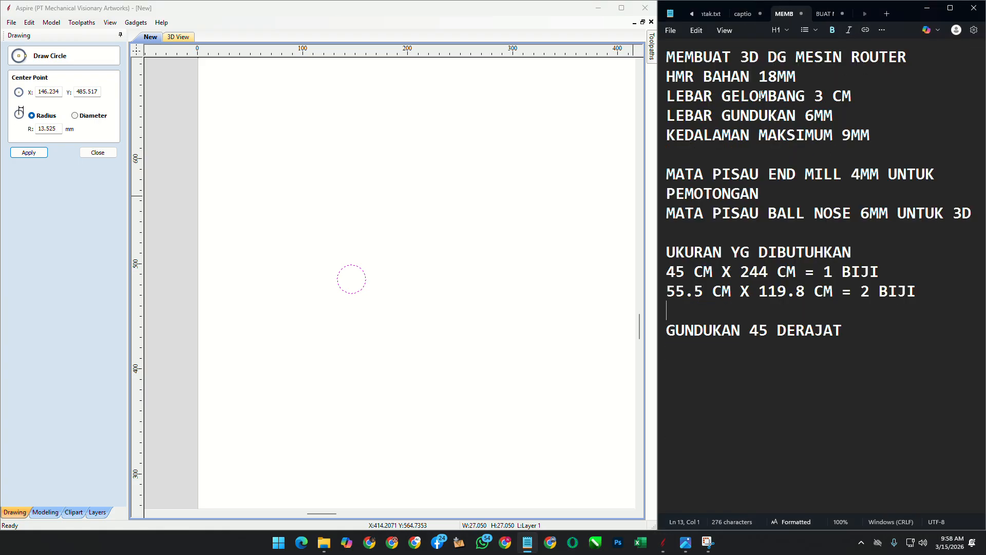
{"action": "scroll", "coordinate": [342, 287], "scroll_direction": "up", "scroll_amount": 3}
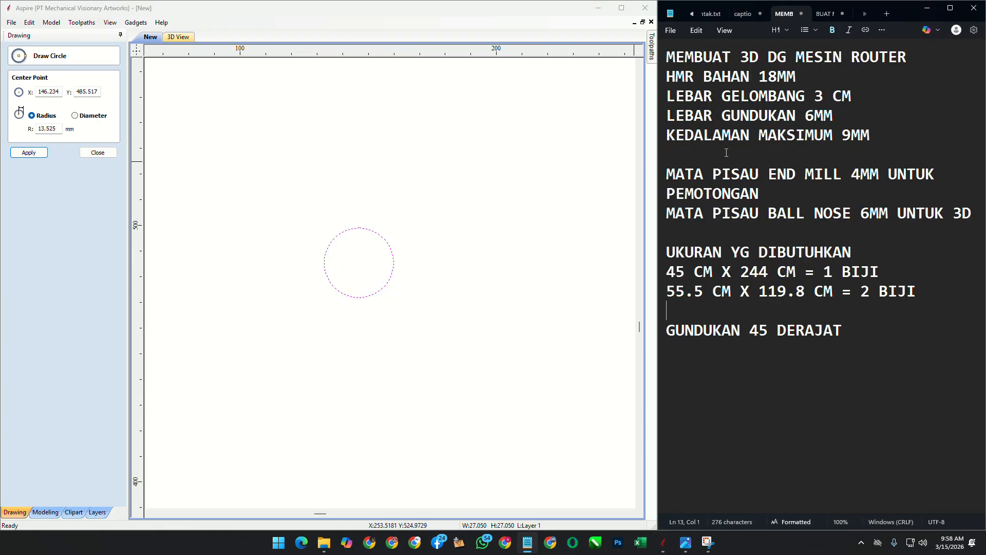
{"action": "left_click", "coordinate": [75, 116]}
{"action": "double_click", "coordinate": [59, 126]}
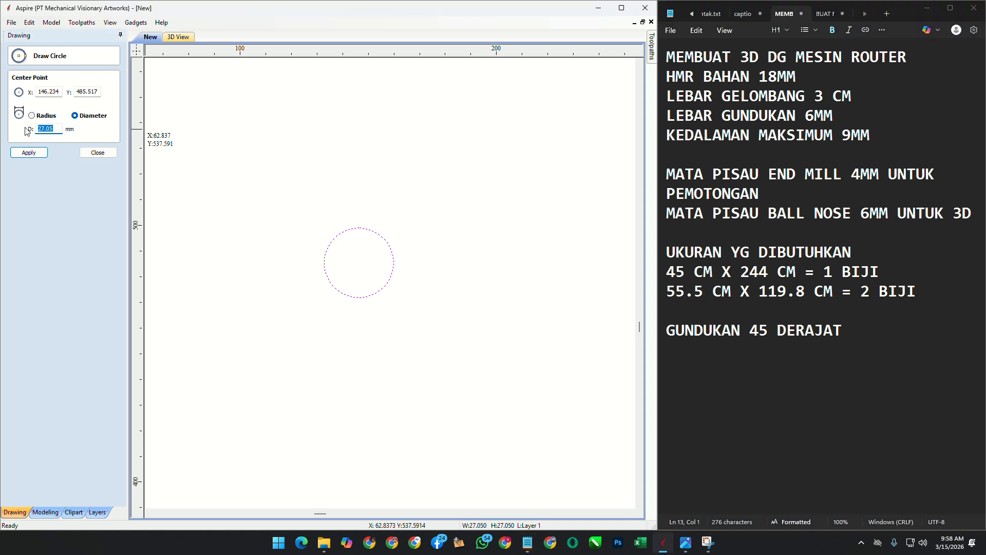
{"action": "type", "text": "30.0"}
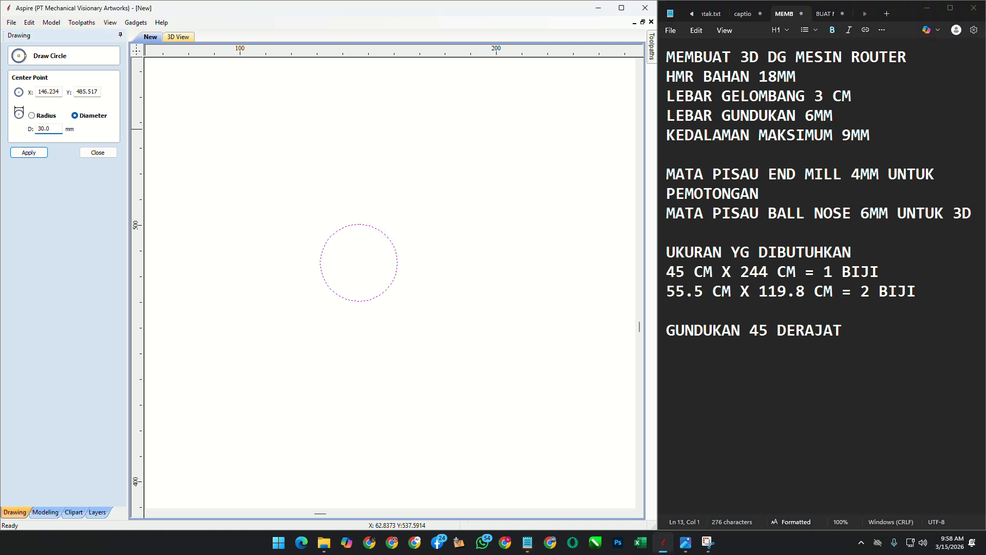
Step: Draw a second circle beside the 30 mm circle's left side and set its diameter to 6 mm
{"action": "left_click_drag", "start_coordinate": [283, 248], "coordinate": [255, 220]}
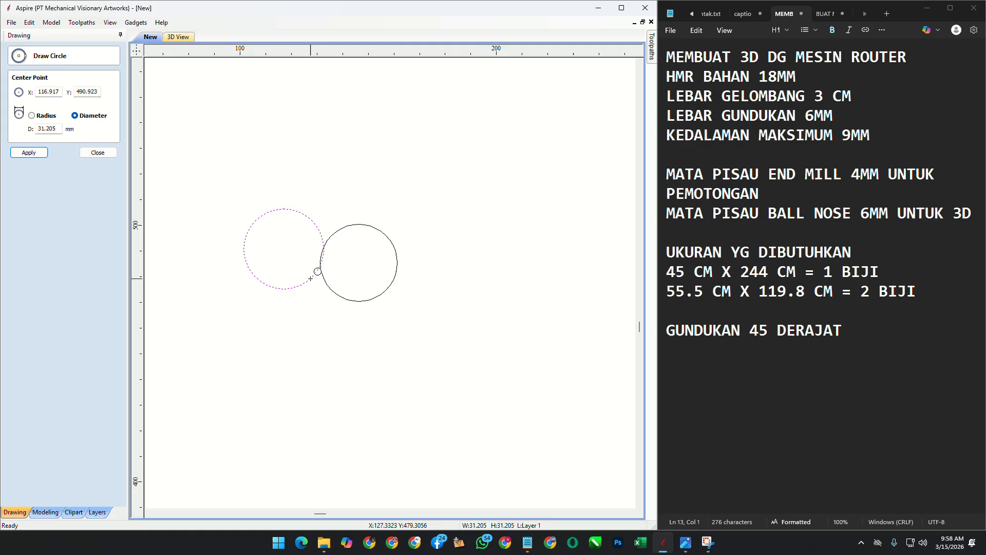
{"action": "double_click", "coordinate": [52, 128]}
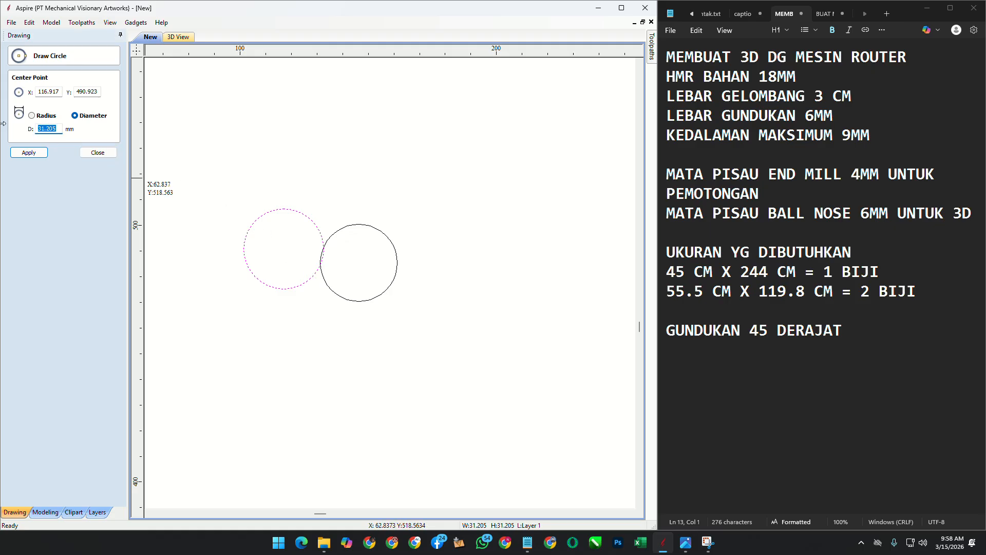
{"action": "type", "text": "6"}
{"action": "left_click", "coordinate": [29, 153]}
{"action": "left_click", "coordinate": [98, 153]}
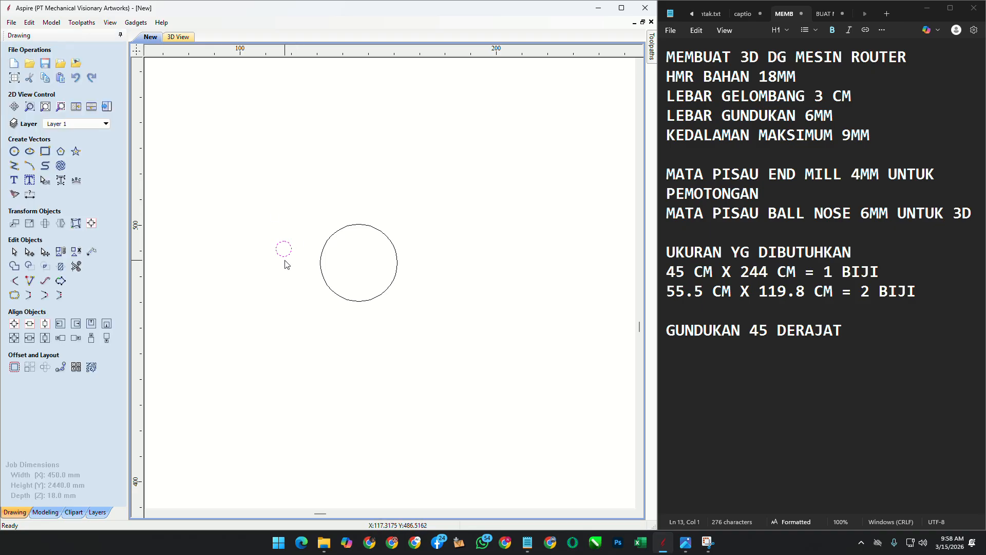
Step: Move the 6 mm circle so that it touches the leftmost point of the 30 mm circle, level with its centre
{"action": "left_click", "coordinate": [284, 256]}
{"action": "scroll", "coordinate": [285, 256], "scroll_direction": "up", "scroll_amount": 3}
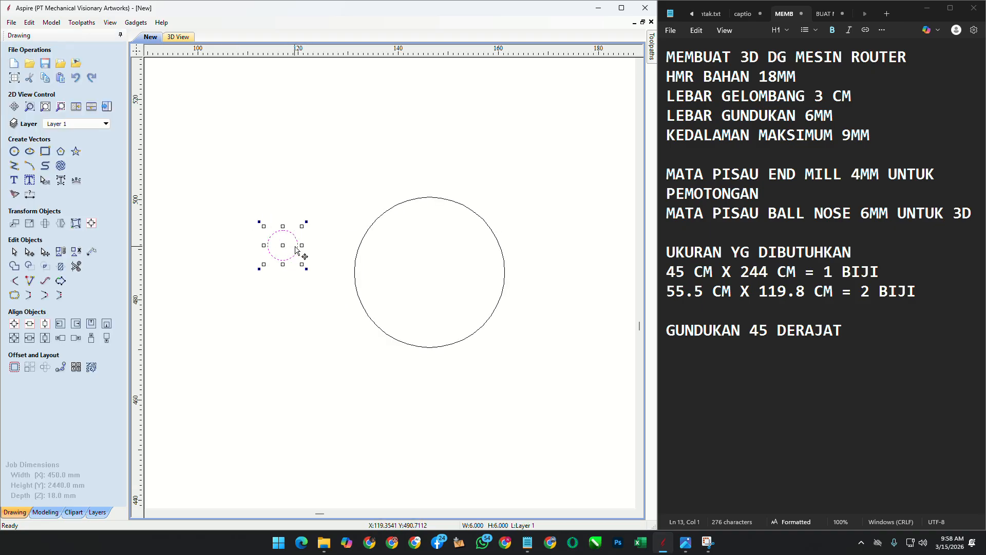
{"action": "left_click_drag", "start_coordinate": [297, 245], "coordinate": [354, 276]}
{"action": "left_click", "coordinate": [317, 288]}
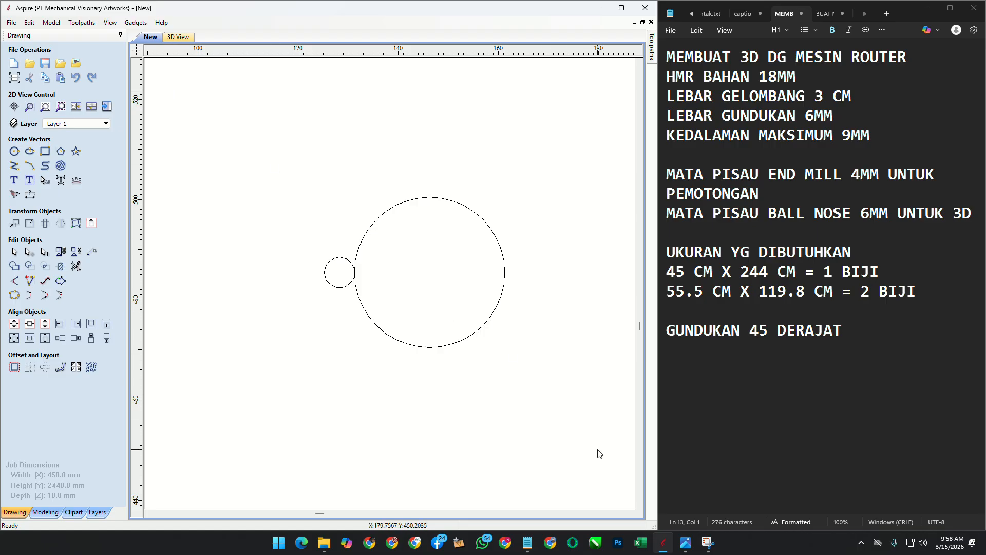
Step: Examine the ridges in the reference photo and compare them with the 6 mm and 30 mm circles in Aspire
{"action": "mouse_move", "coordinate": [686, 542]}
{"action": "left_click", "coordinate": [627, 514]}
{"action": "scroll", "coordinate": [203, 313], "scroll_direction": "up", "scroll_amount": 5}
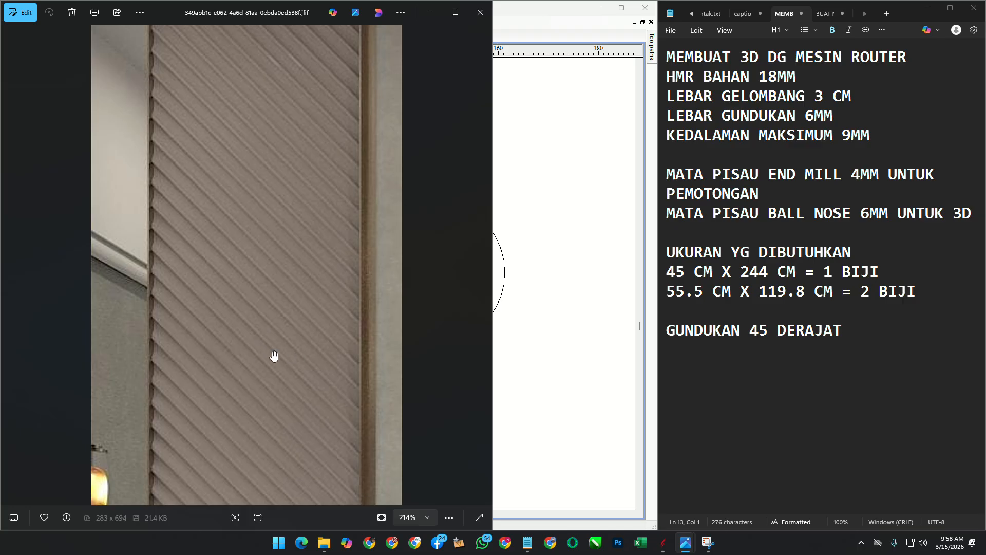
{"action": "left_click", "coordinate": [556, 308]}
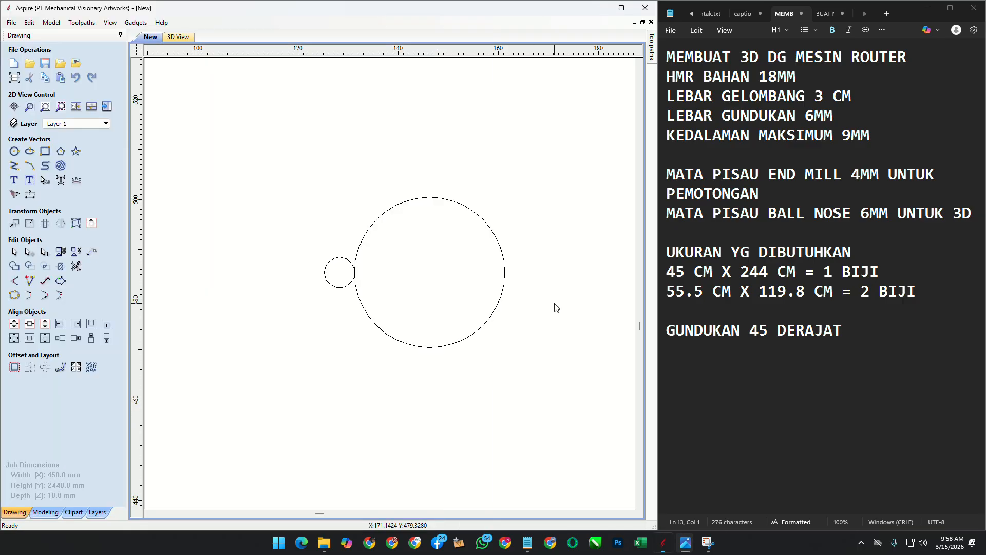
{"action": "left_click", "coordinate": [331, 264]}
{"action": "scroll", "coordinate": [331, 264], "scroll_direction": "up", "scroll_amount": 2}
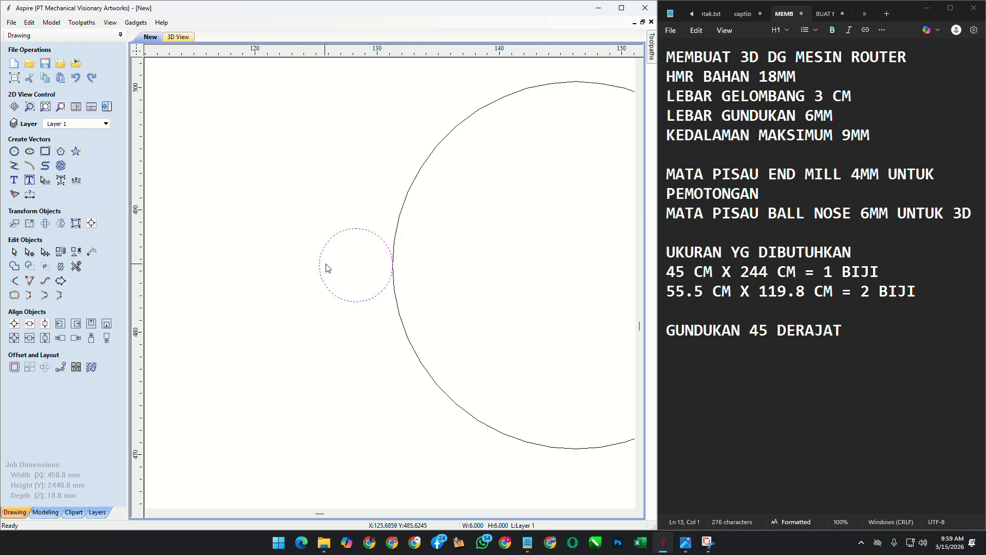
{"action": "scroll", "coordinate": [249, 360], "scroll_direction": "down", "scroll_amount": 2}
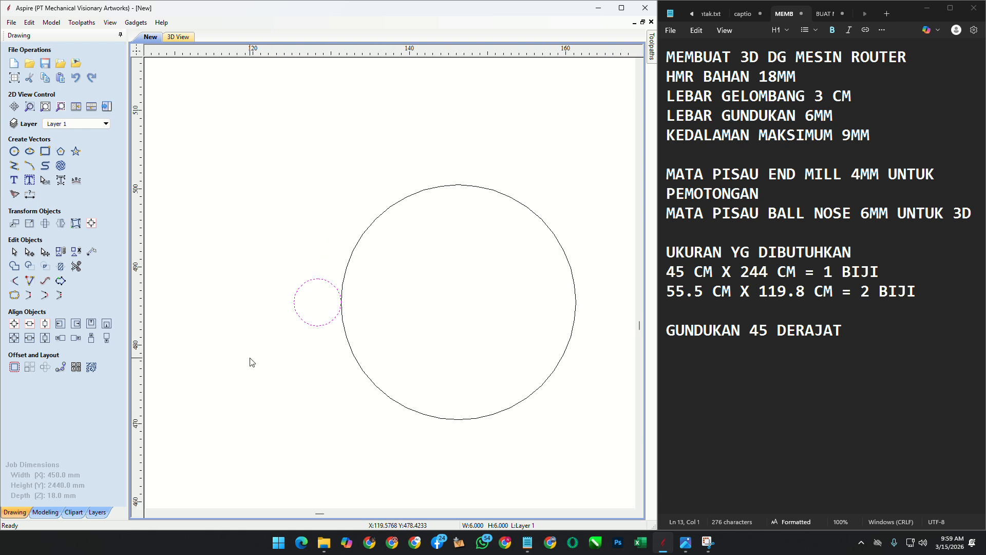
{"action": "left_click", "coordinate": [409, 389]}
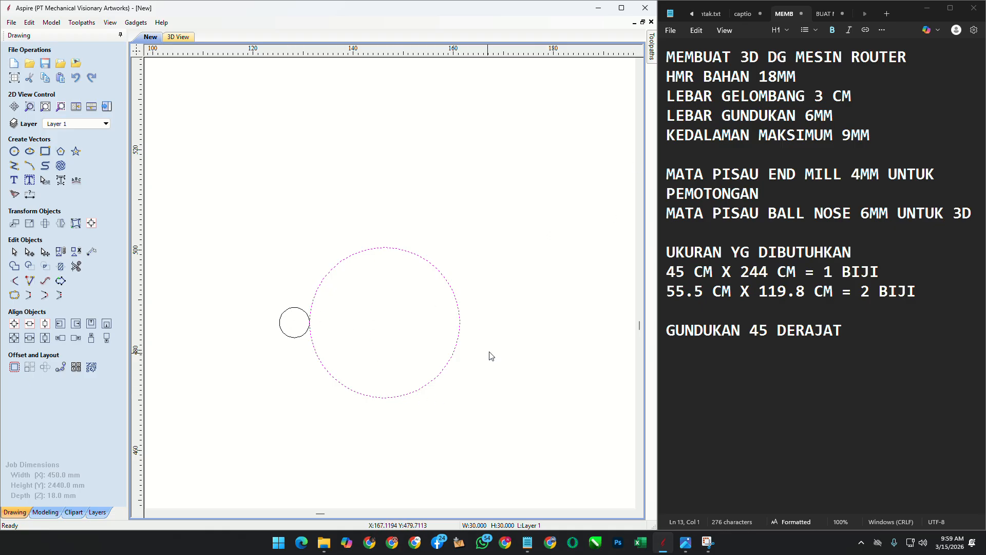
Step: Draw a rectangle about 64 mm wide with a 9 mm height and place its upper edge against the large circle's lowest point
{"action": "left_click", "coordinate": [537, 285]}
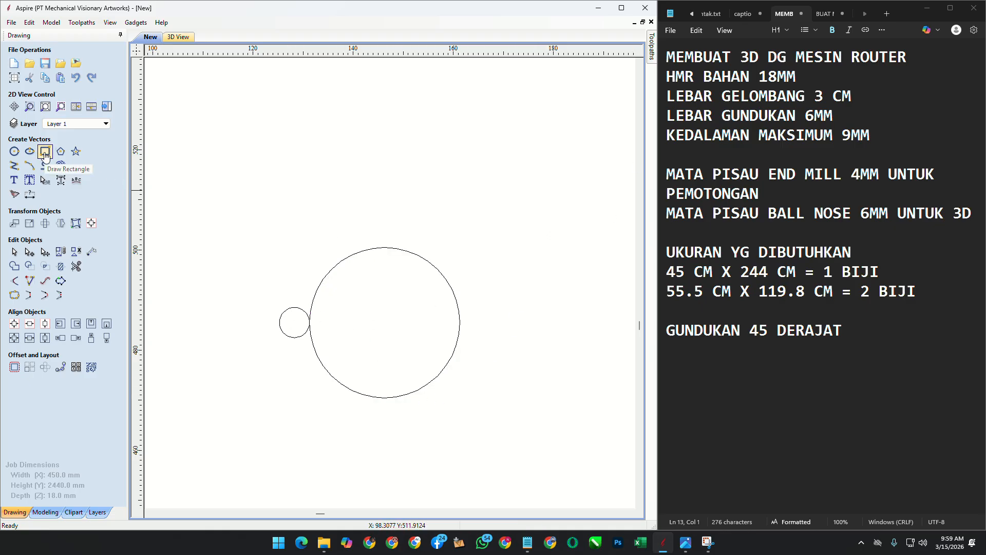
{"action": "left_click", "coordinate": [45, 151]}
{"action": "left_click_drag", "start_coordinate": [234, 290], "coordinate": [552, 405]}
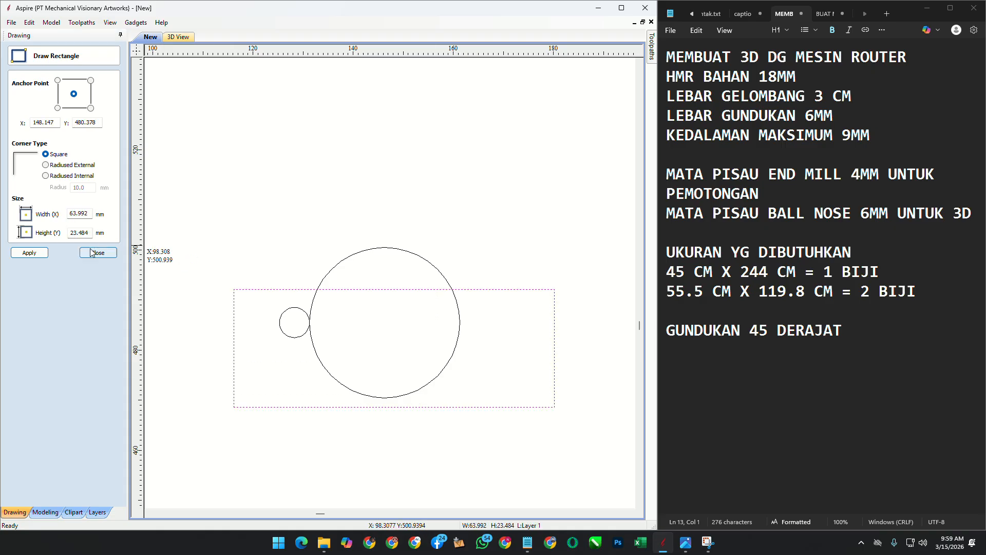
{"action": "double_click", "coordinate": [86, 232]}
{"action": "type", "text": "9"}
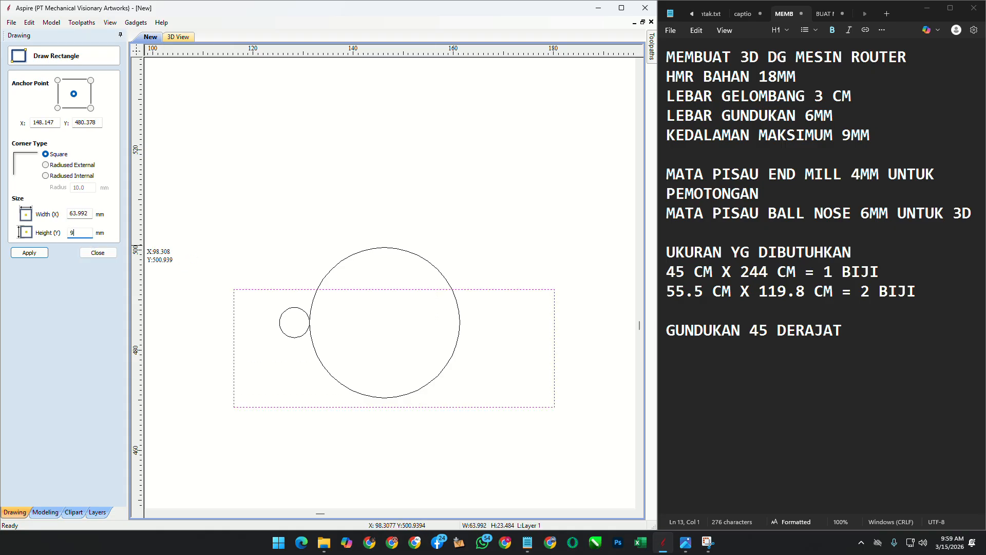
{"action": "left_click", "coordinate": [30, 252]}
{"action": "left_click", "coordinate": [98, 252]}
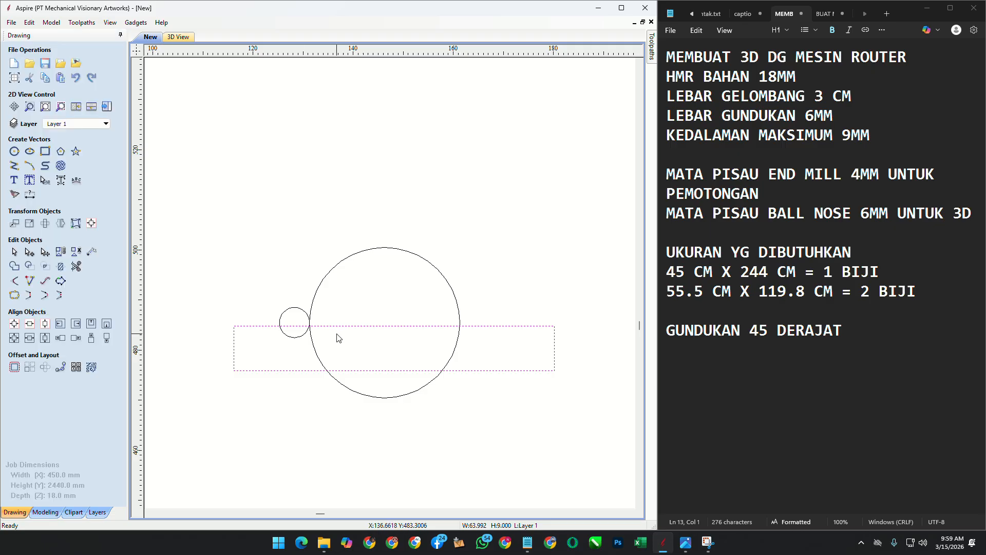
{"action": "left_click_drag", "start_coordinate": [377, 326], "coordinate": [383, 398]}
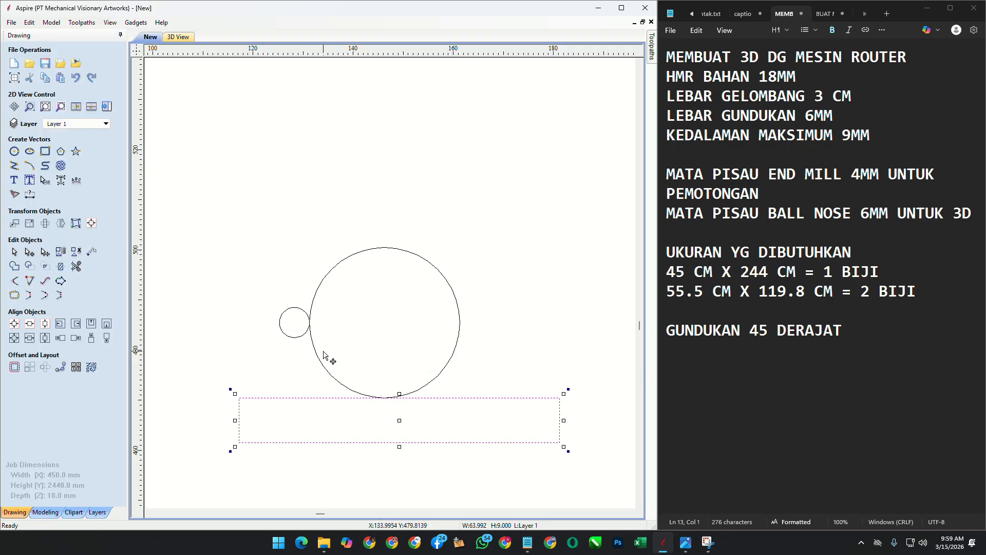
Step: Delete the two lower spans of the 6 mm circle through node editing, leaving its upper half as an open arc
{"action": "left_click", "coordinate": [296, 338]}
{"action": "left_click", "coordinate": [304, 335]}
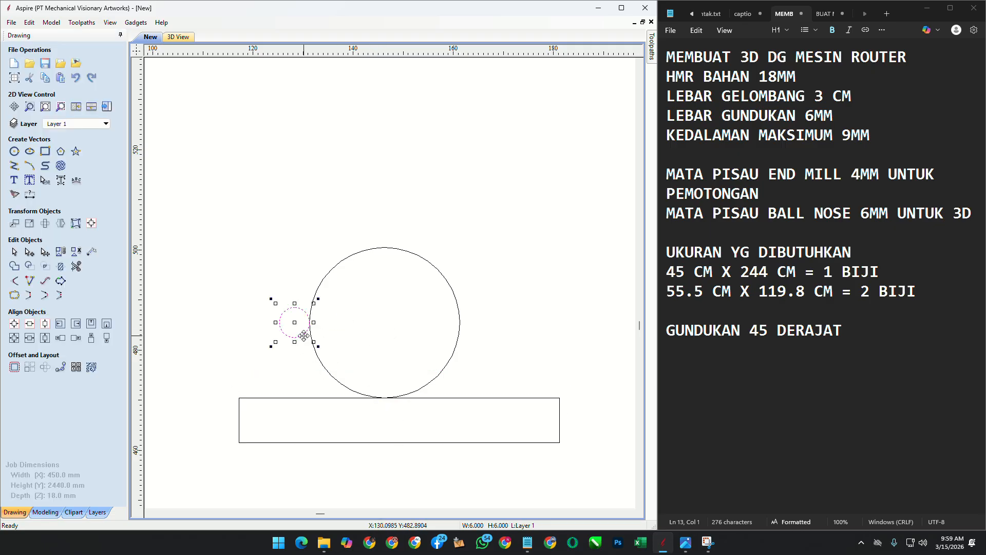
{"action": "scroll", "coordinate": [304, 336], "scroll_direction": "up", "scroll_amount": 3}
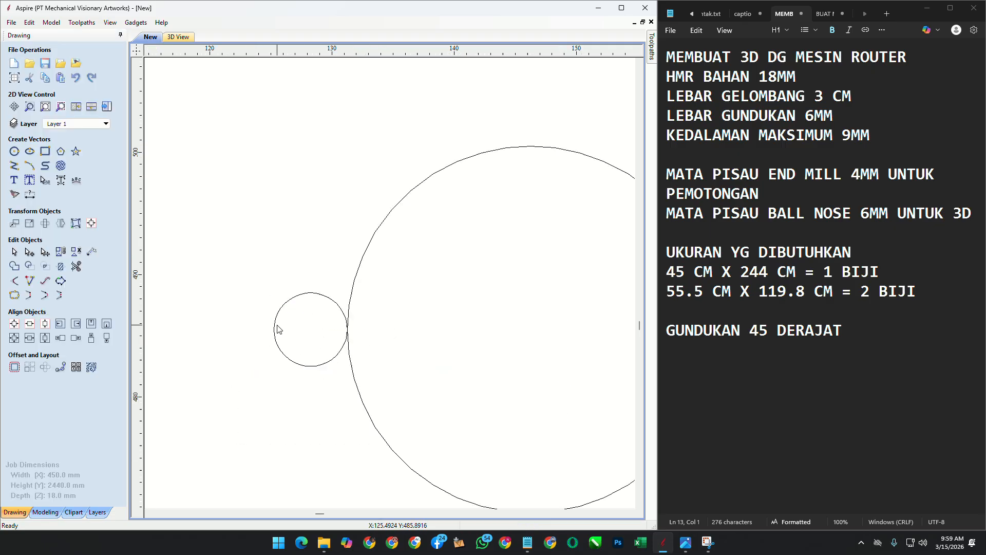
{"action": "left_click", "coordinate": [337, 354]}
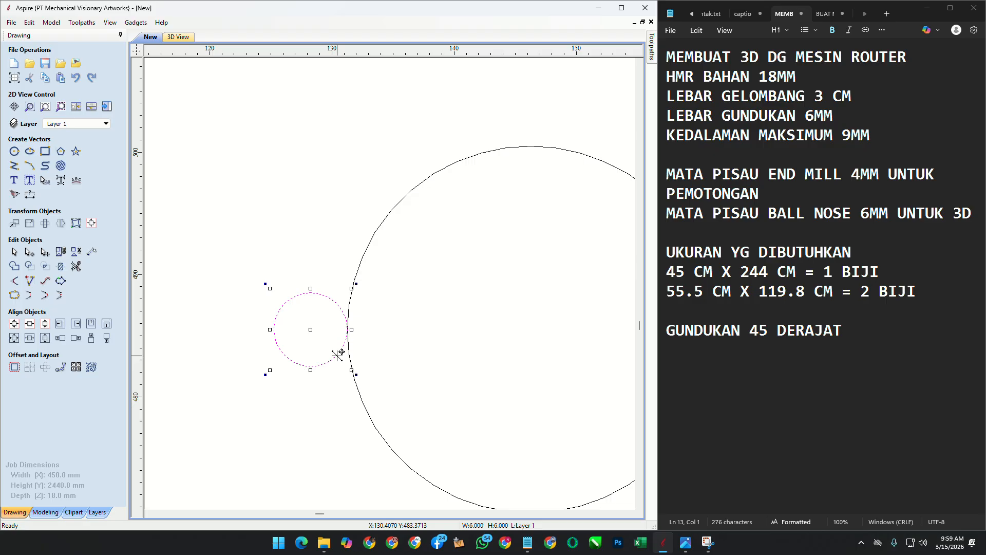
{"action": "double_click", "coordinate": [337, 355]}
{"action": "scroll", "coordinate": [340, 352], "scroll_direction": "up", "scroll_amount": 3}
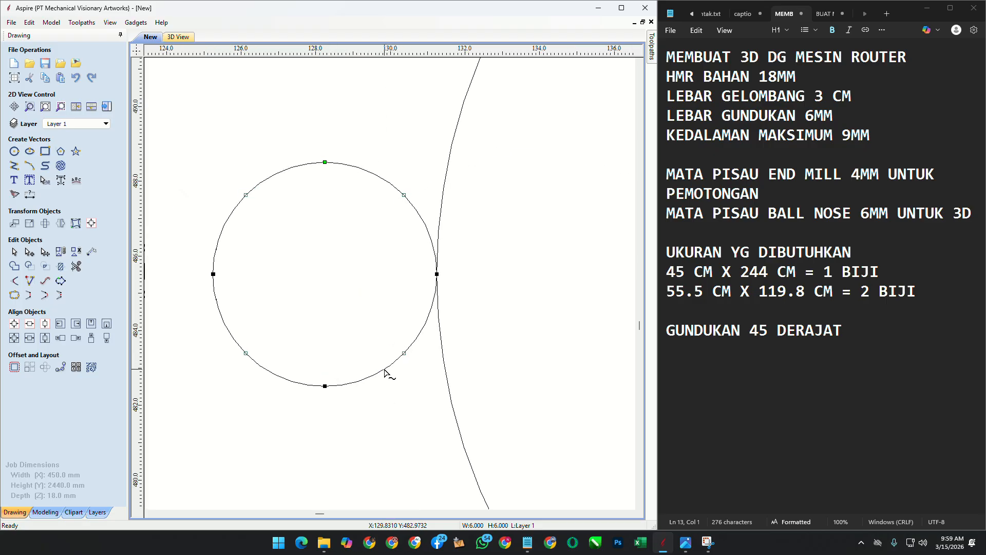
{"action": "key", "text": "Delete"}
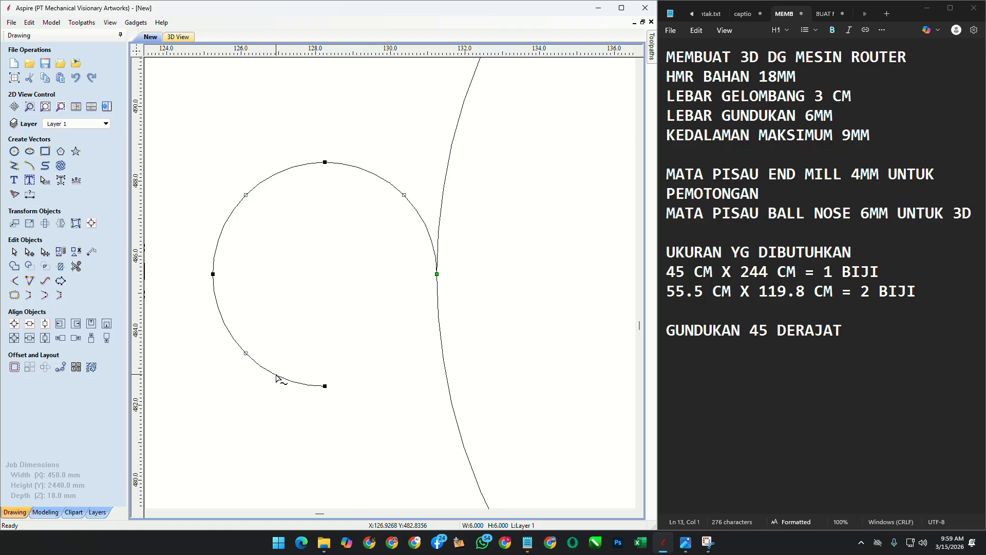
{"action": "key", "text": "d"}
{"action": "scroll", "coordinate": [258, 356], "scroll_direction": "down", "scroll_amount": 2}
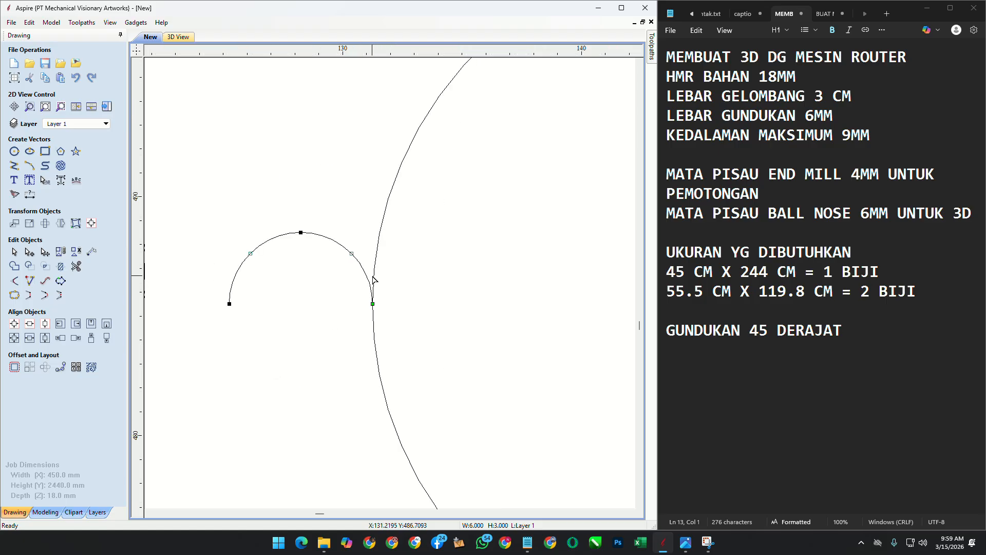
Step: Delete the two upper spans of the 30 mm circle, leaving its lower half as an open arc, and leave node editing
{"action": "left_click", "coordinate": [373, 278]}
{"action": "scroll", "coordinate": [258, 321], "scroll_direction": "down", "scroll_amount": 3}
{"action": "key", "text": "d"}
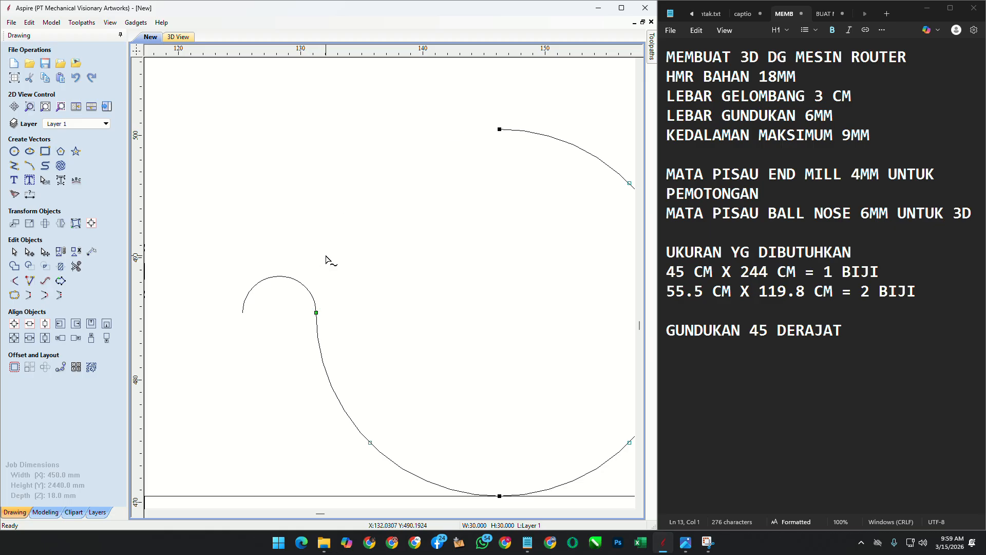
{"action": "scroll", "coordinate": [328, 260], "scroll_direction": "down", "scroll_amount": 3}
{"action": "key", "text": "d"}
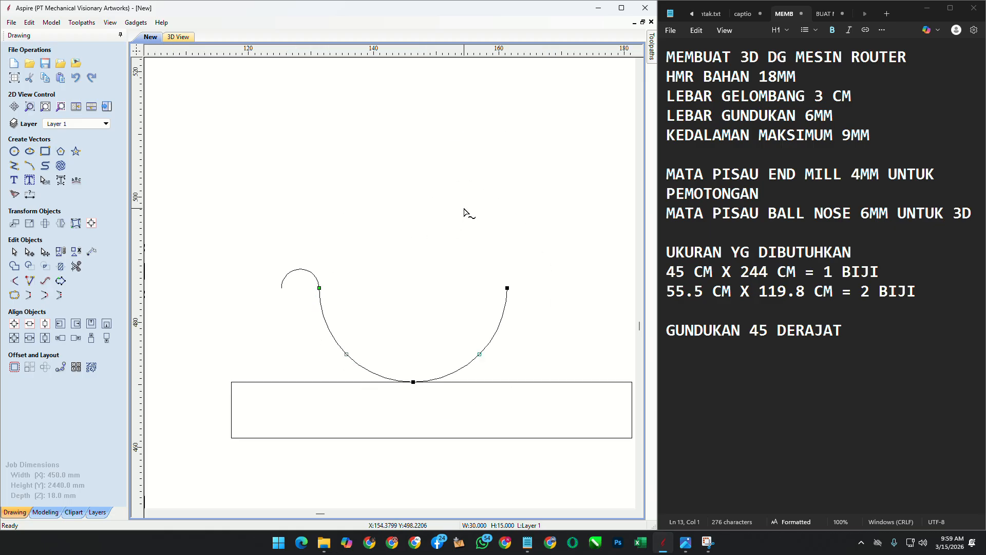
{"action": "left_click", "coordinate": [14, 251]}
Step: Compare the overall size of the two arcs with the height of the rectangle below them
{"action": "left_click", "coordinate": [336, 382]}
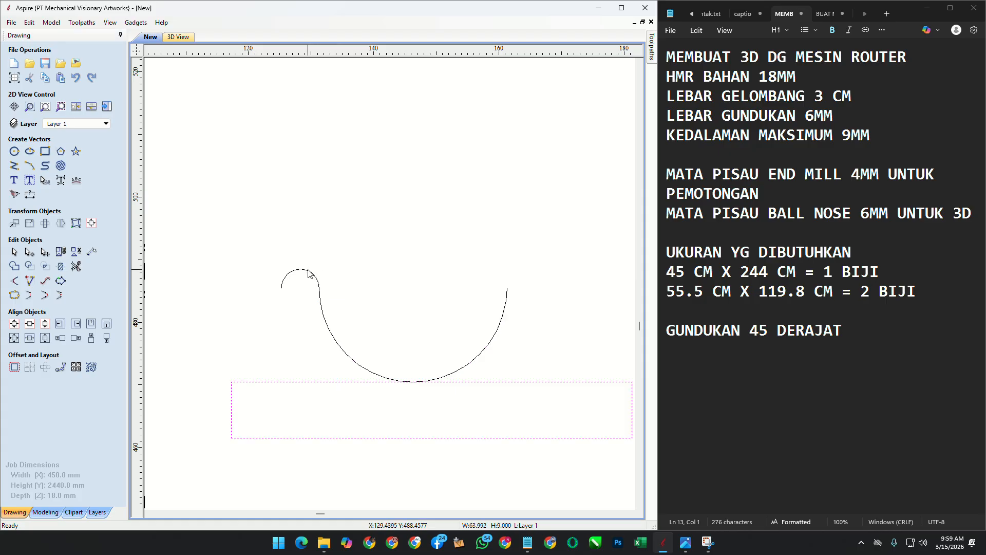
{"action": "left_click", "coordinate": [376, 387]}
{"action": "left_click", "coordinate": [375, 383]}
{"action": "left_click", "coordinate": [245, 240]}
{"action": "left_click_drag", "start_coordinate": [237, 214], "coordinate": [562, 411]}
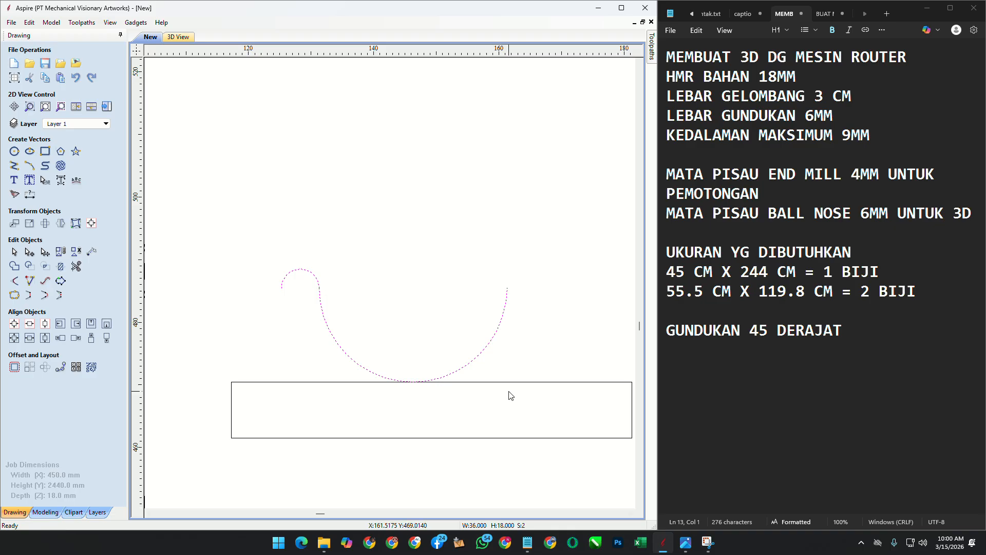
{"action": "left_click", "coordinate": [226, 241]}
{"action": "left_click_drag", "start_coordinate": [238, 229], "coordinate": [529, 403]}
Step: Align the rectangle's left and top edges with those of the small arc
{"action": "left_click", "coordinate": [549, 382]}
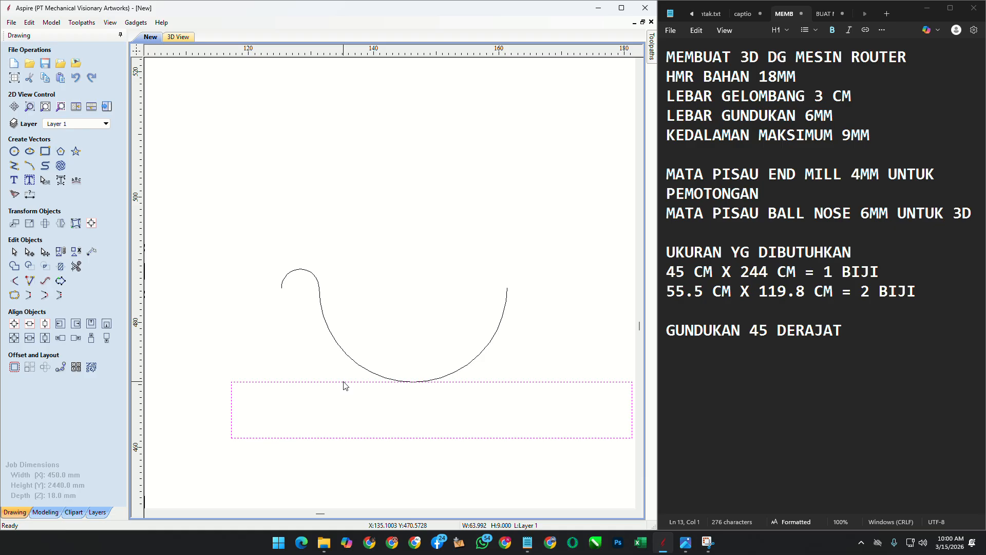
{"action": "left_click", "coordinate": [307, 275], "text": "shift"}
{"action": "left_click", "coordinate": [60, 325]}
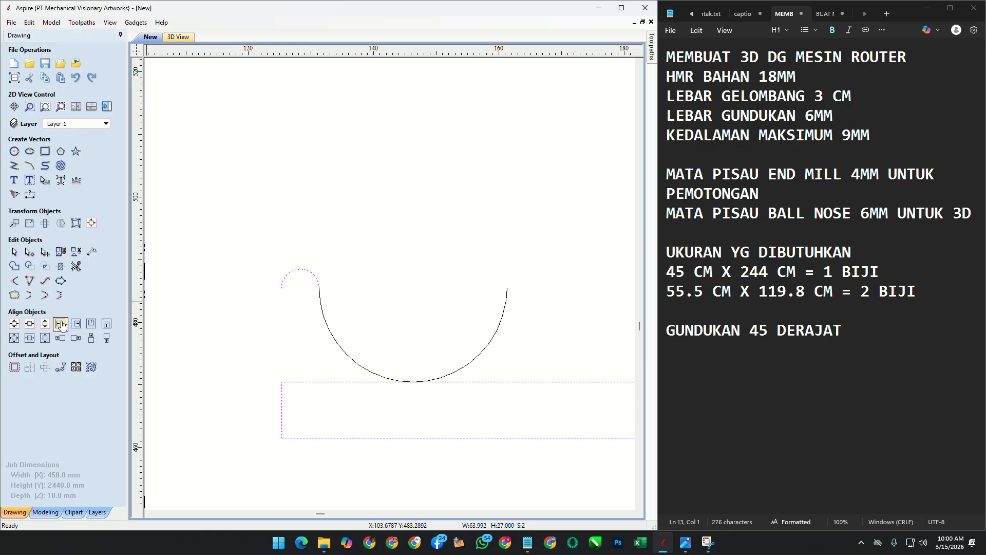
{"action": "left_click", "coordinate": [96, 325]}
{"action": "left_click", "coordinate": [508, 225]}
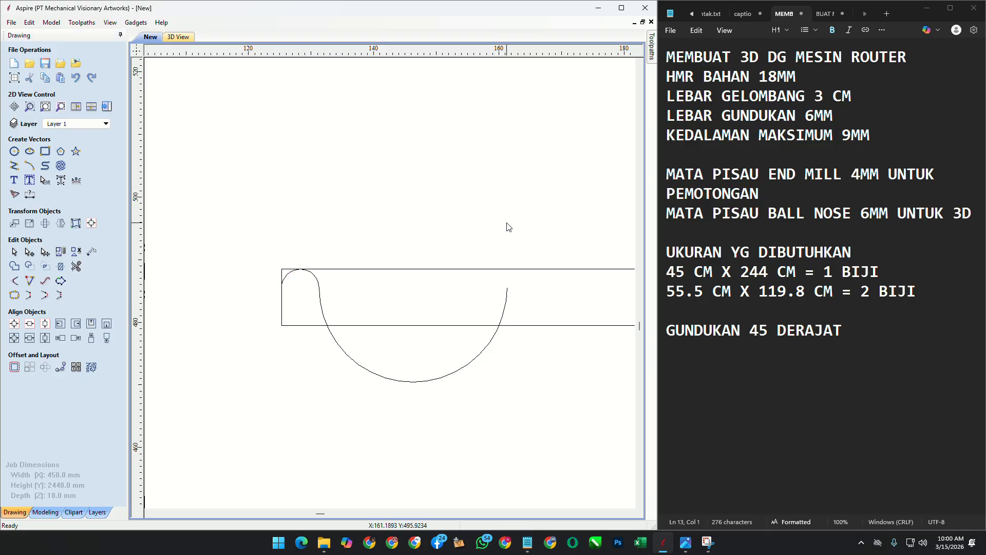
Step: Try to resize the large arc to a 9 mm height with its width and height linked, and undo it
{"action": "scroll", "coordinate": [310, 277], "scroll_direction": "up", "scroll_amount": 2}
{"action": "left_click", "coordinate": [314, 269]}
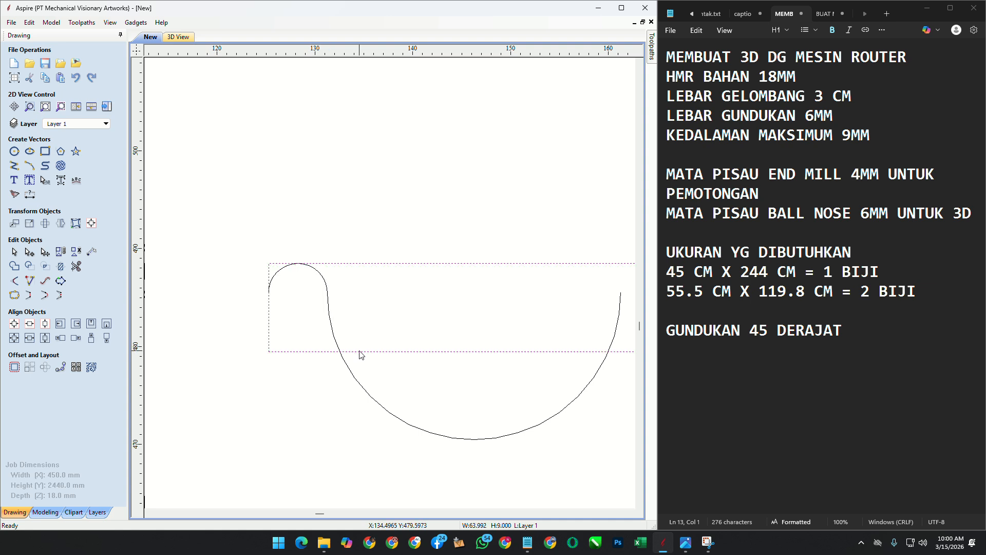
{"action": "left_click", "coordinate": [332, 325]}
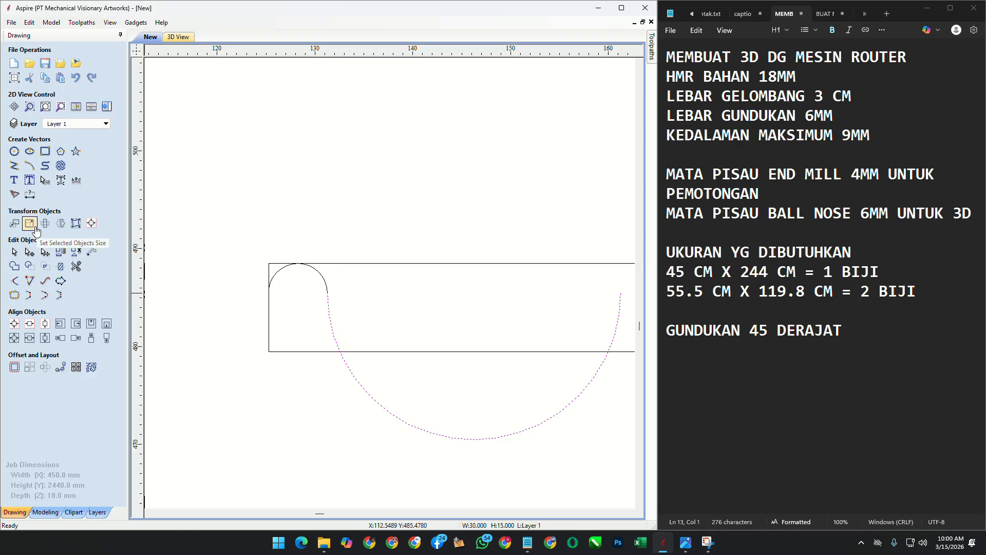
{"action": "left_click", "coordinate": [32, 226]}
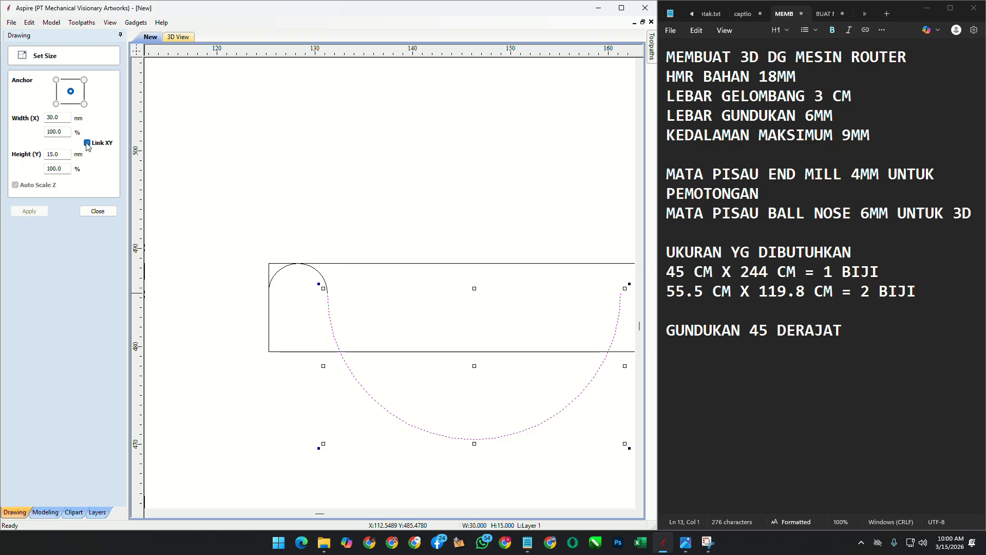
{"action": "left_click", "coordinate": [57, 154]}
{"action": "type", "text": "9"}
{"action": "key", "text": "Return"}
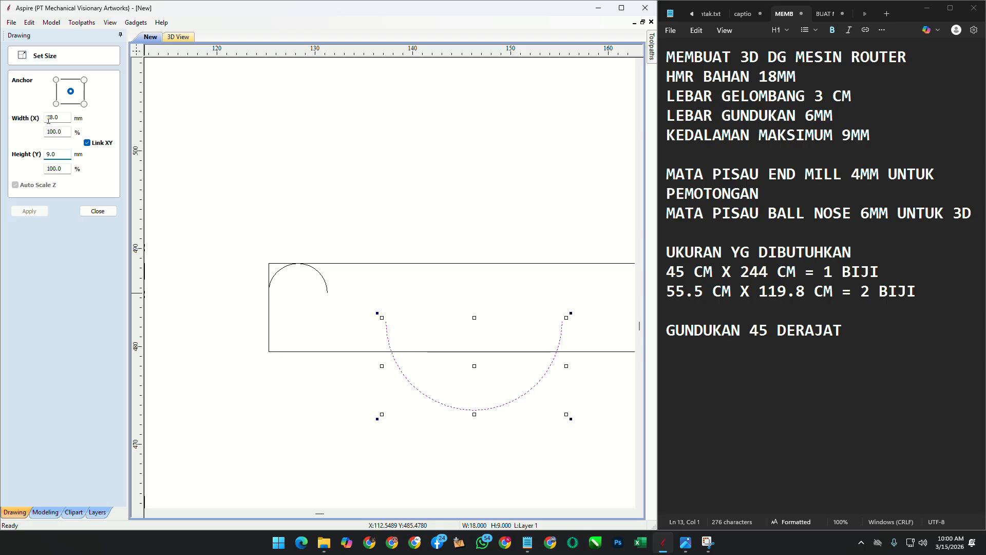
{"action": "key", "text": "ctrl+z"}
Step: Unlink width from height and set the large arc's height to 6 mm
{"action": "left_click", "coordinate": [88, 143]}
{"action": "left_click_drag", "start_coordinate": [69, 154], "coordinate": [30, 151]}
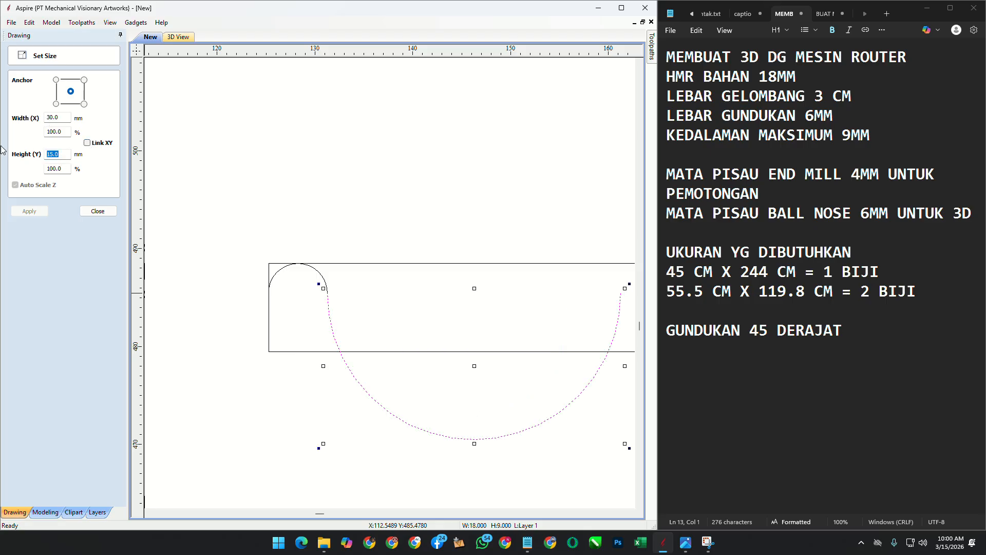
{"action": "type", "text": "6.0"}
{"action": "left_click", "coordinate": [109, 213]}
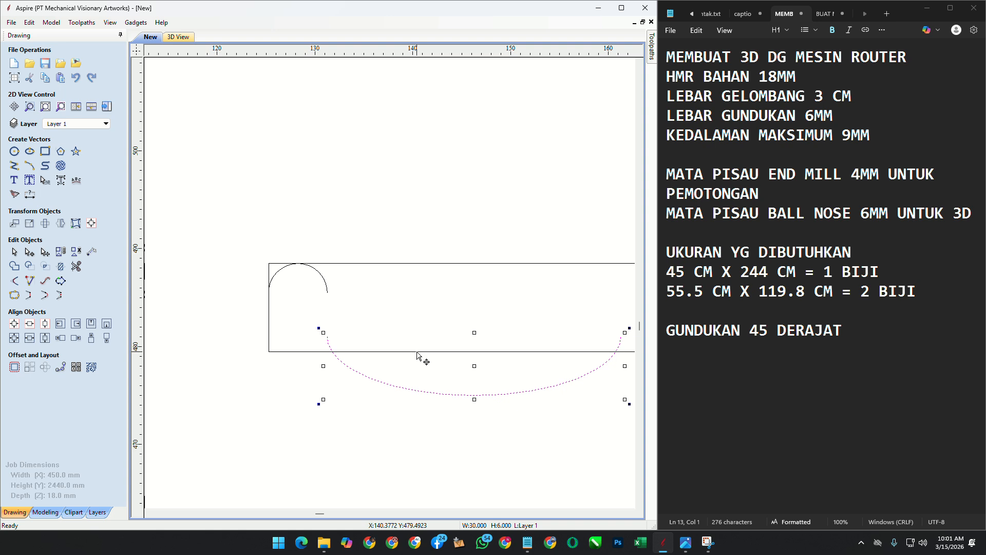
Step: Align the bottom of the flattened large arc with the rectangle's bottom edge
{"action": "left_click", "coordinate": [417, 352], "text": "shift"}
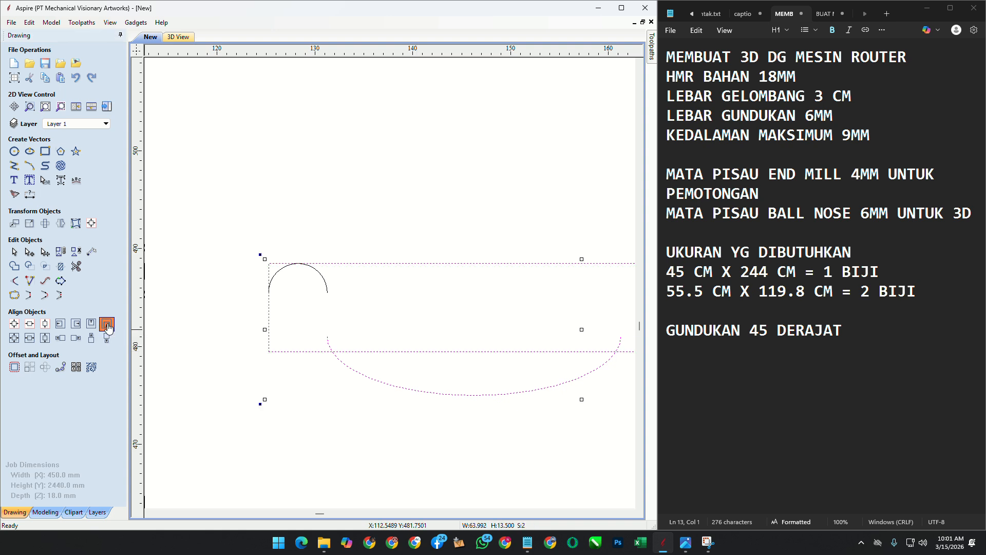
{"action": "left_click", "coordinate": [106, 323]}
{"action": "left_click", "coordinate": [218, 394]}
{"action": "scroll", "coordinate": [211, 232], "scroll_direction": "down", "scroll_amount": 1}
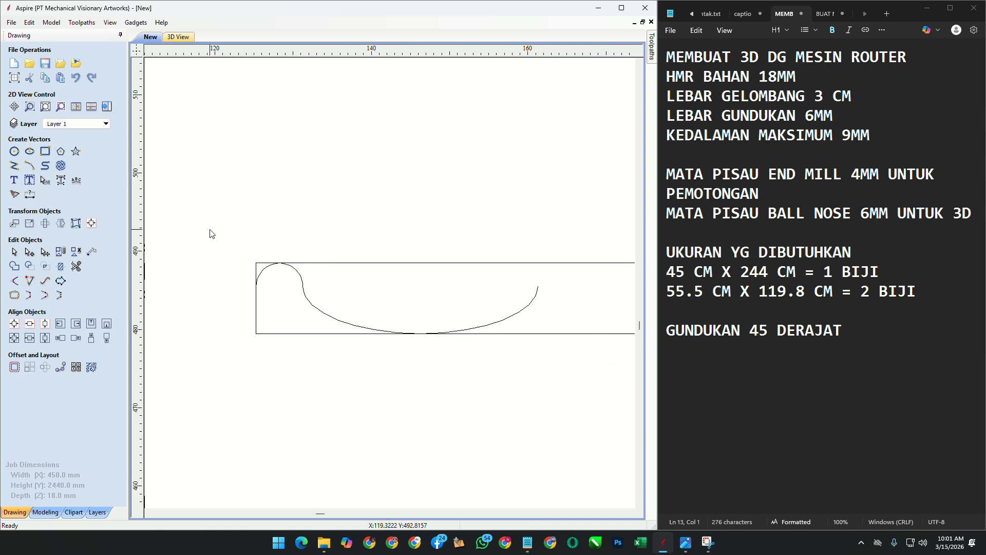
{"action": "left_click_drag", "start_coordinate": [207, 229], "coordinate": [590, 400]}
{"action": "left_click", "coordinate": [234, 366]}
Step: Delete the 9 mm high guide rectangle around the wave profile
{"action": "scroll", "coordinate": [233, 366], "scroll_direction": "down", "scroll_amount": 4}
{"action": "scroll", "coordinate": [257, 367], "scroll_direction": "down", "scroll_amount": 2}
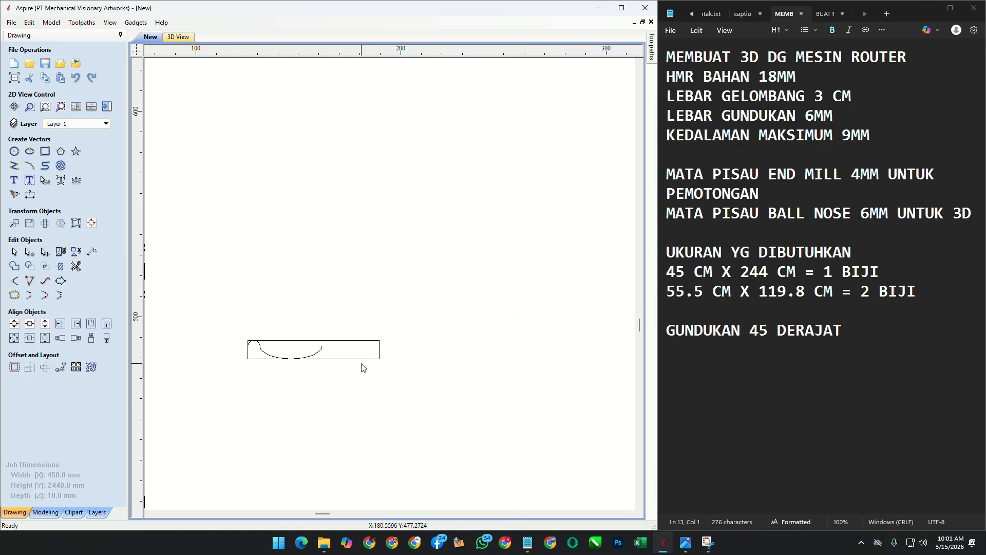
{"action": "left_click", "coordinate": [364, 365]}
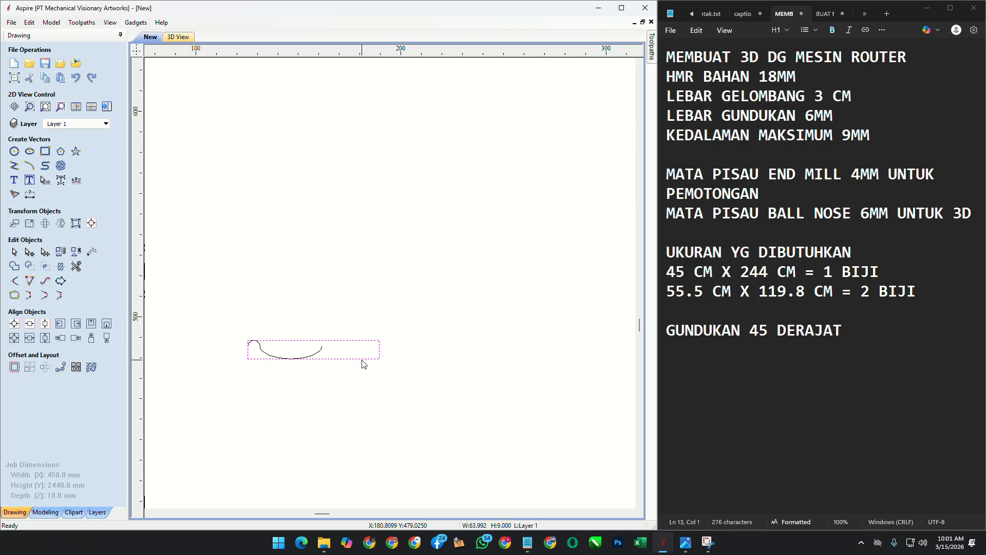
{"action": "key", "text": "Delete"}
Step: Copy both arcs of the wave profile together to the right of the original
{"action": "left_click_drag", "start_coordinate": [216, 319], "coordinate": [399, 385]}
{"action": "scroll", "coordinate": [269, 345], "scroll_direction": "up", "scroll_amount": 4}
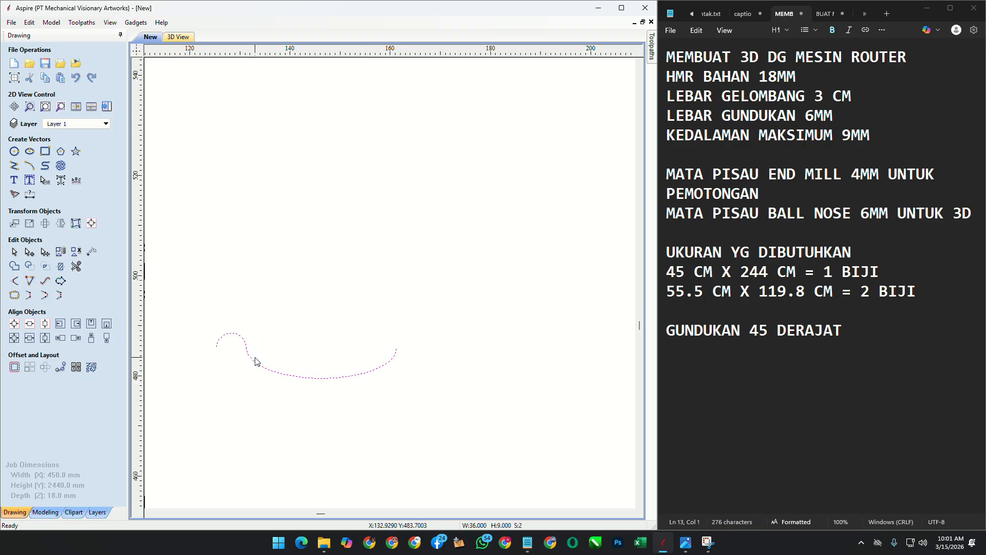
{"action": "left_click", "coordinate": [252, 358]}
{"action": "left_click_drag", "start_coordinate": [251, 358], "coordinate": [461, 345]}
Step: Check the ridge pattern in the reference photo, and move the copied wave so its start meets the first wave's right end in Aspire
{"action": "mouse_move", "coordinate": [684, 535]}
{"action": "left_click", "coordinate": [655, 485]}
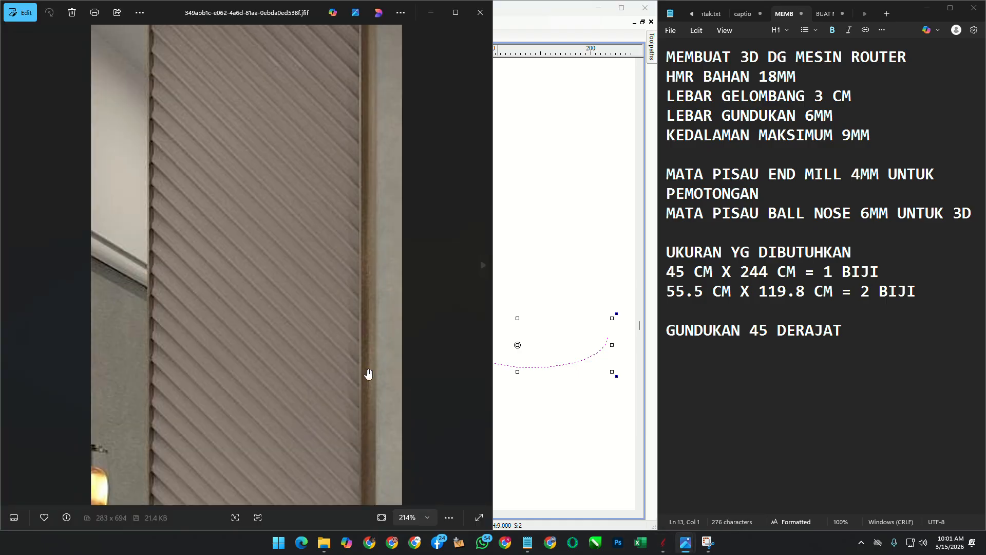
{"action": "scroll", "coordinate": [220, 346], "scroll_direction": "down", "scroll_amount": 1}
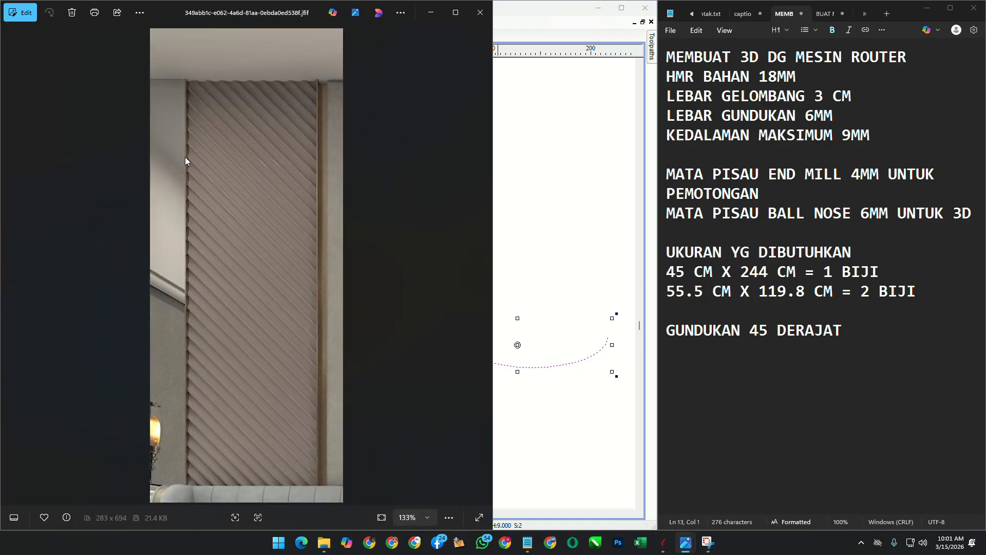
{"action": "left_click", "coordinate": [559, 286]}
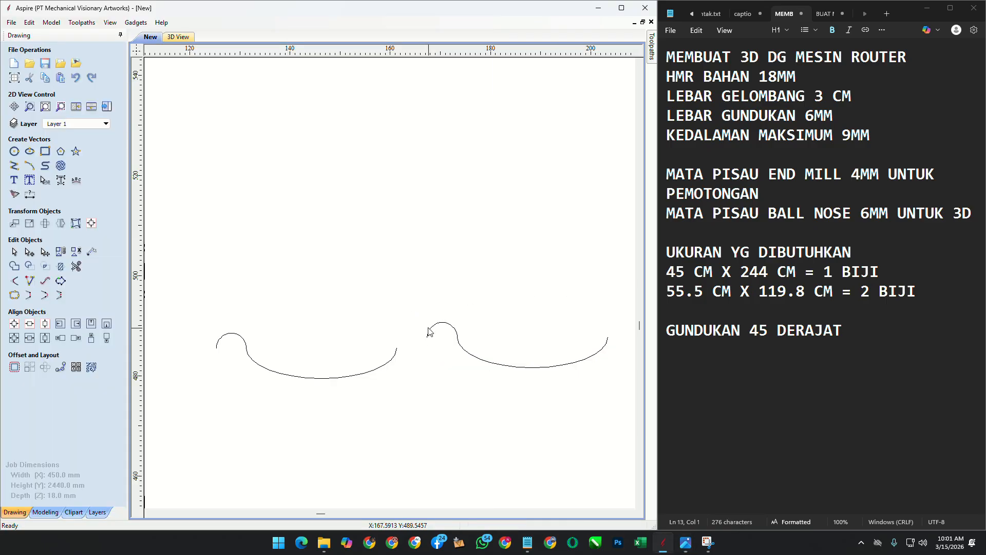
{"action": "left_click", "coordinate": [420, 323]}
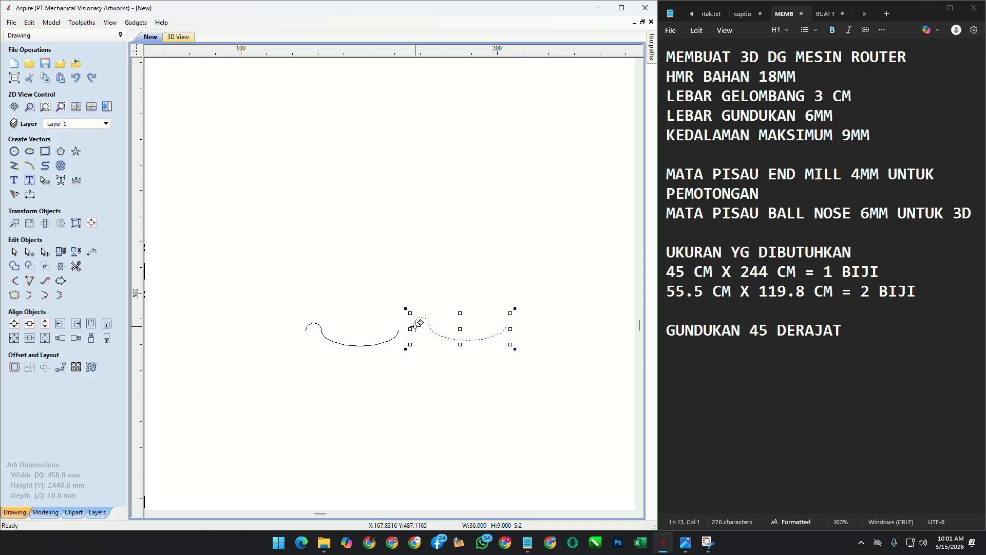
{"action": "left_click_drag", "start_coordinate": [420, 323], "coordinate": [404, 322]}
{"action": "left_click", "coordinate": [409, 407]}
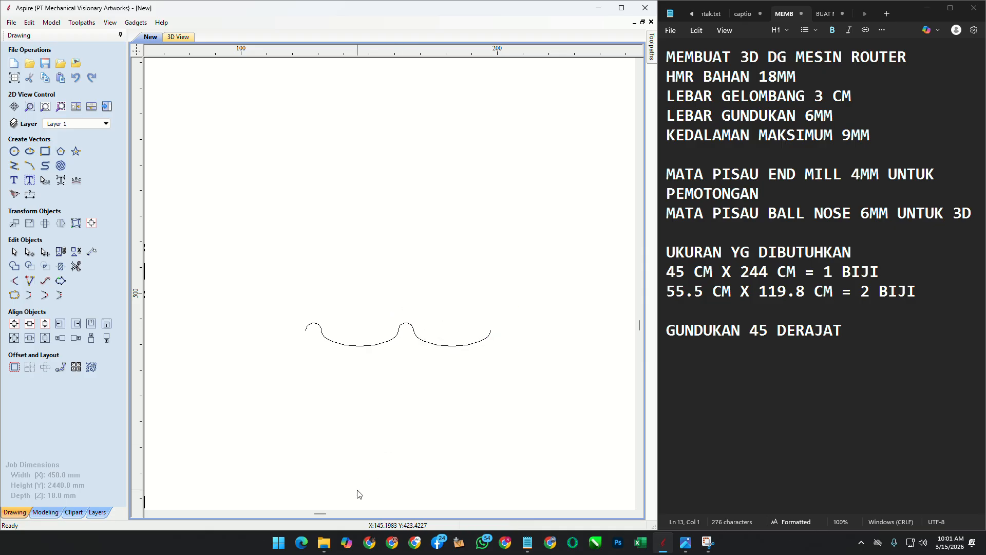
Step: Copy the long 45-degree wave chain and diagonal guide line from the "New" CRV3D file in the "3d hmr coba" folder into the current drawing
{"action": "left_click", "coordinate": [321, 548]}
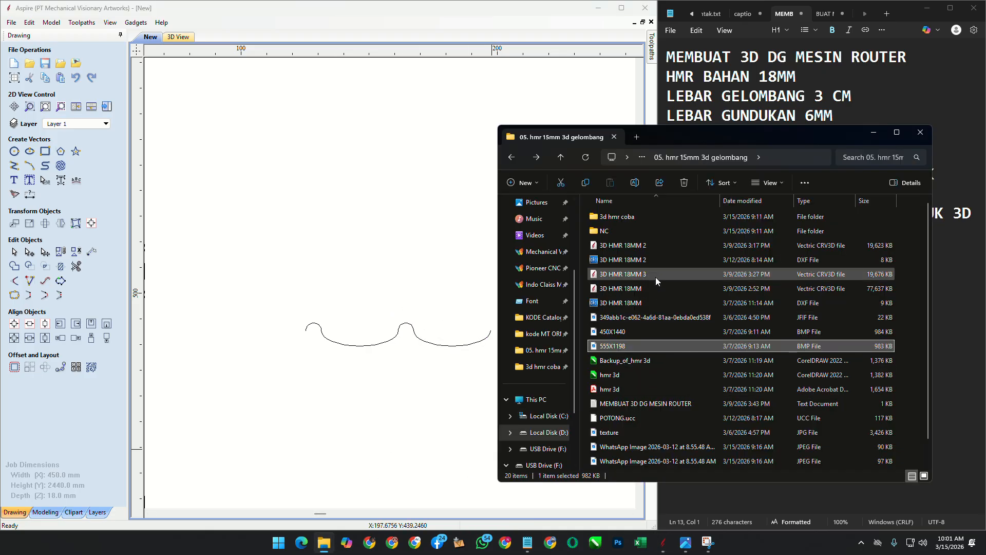
{"action": "double_click", "coordinate": [612, 217]}
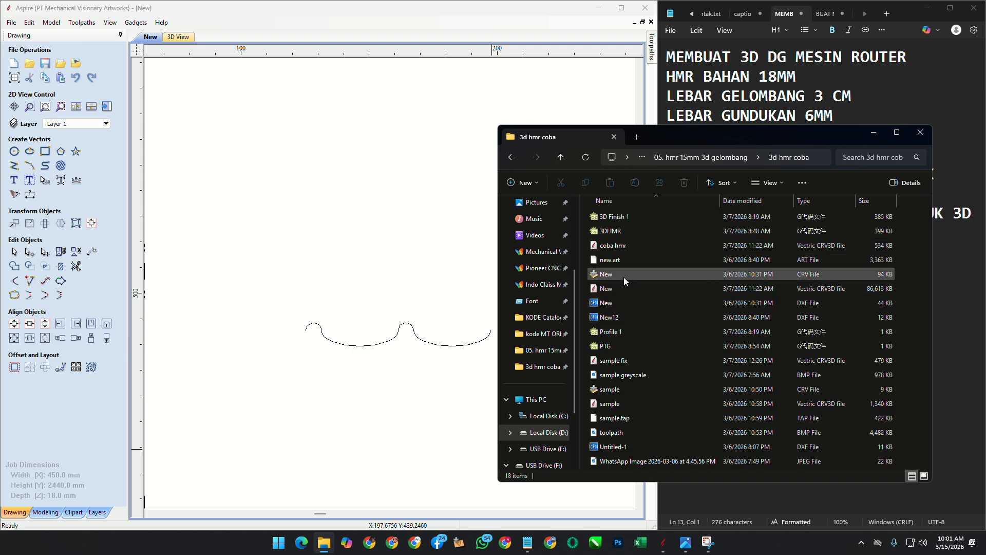
{"action": "left_click", "coordinate": [622, 289]}
{"action": "double_click", "coordinate": [623, 288]}
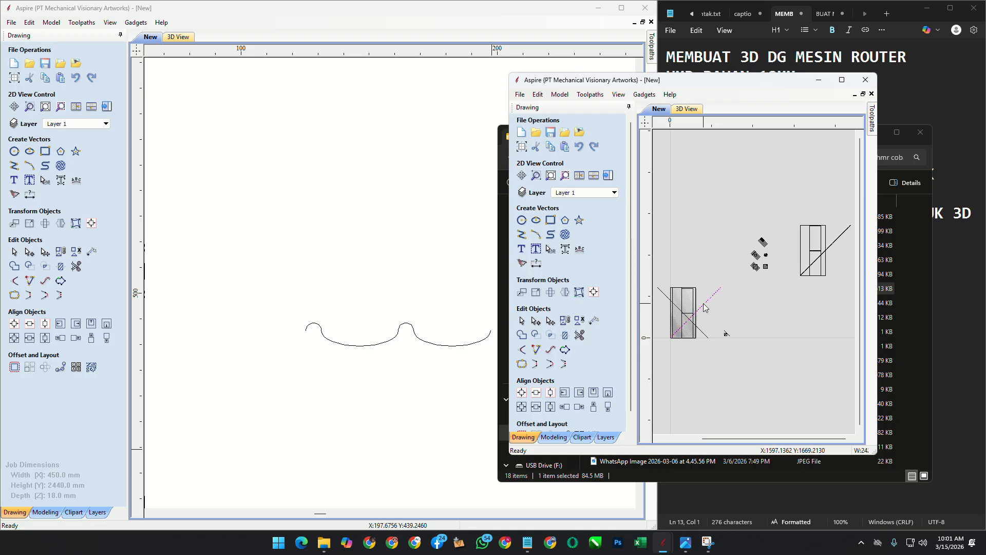
{"action": "left_click", "coordinate": [419, 232]}
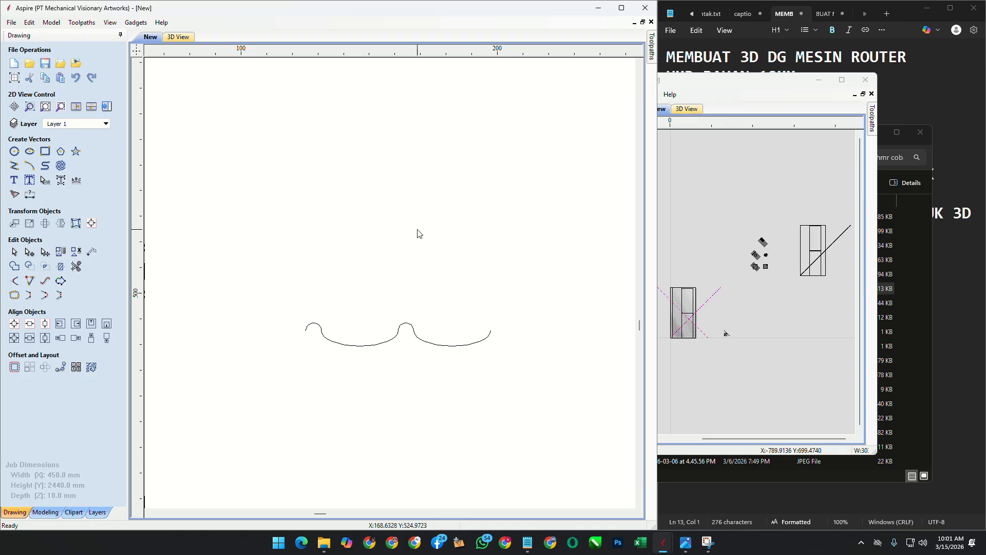
{"action": "scroll", "coordinate": [414, 318], "scroll_direction": "down", "scroll_amount": 6}
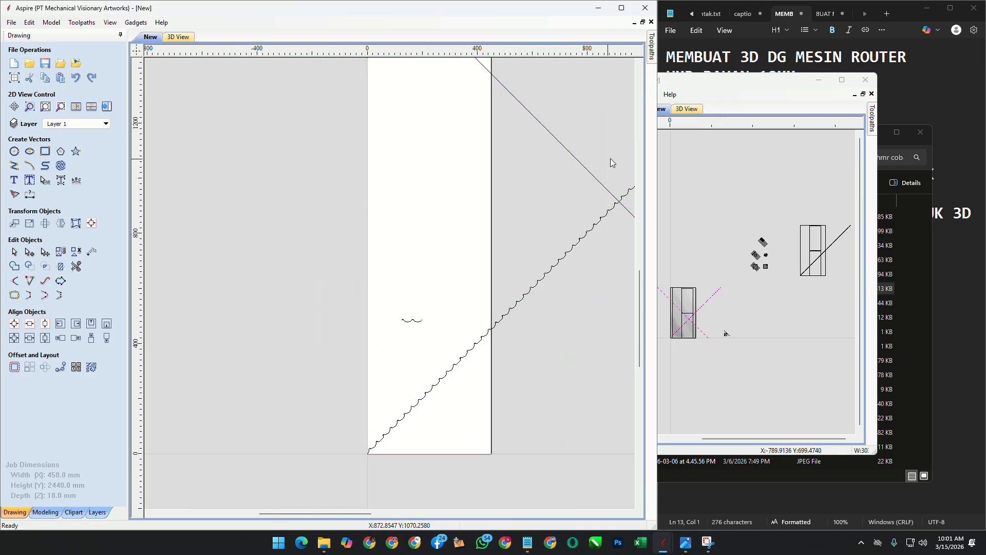
{"action": "left_click", "coordinate": [865, 79]}
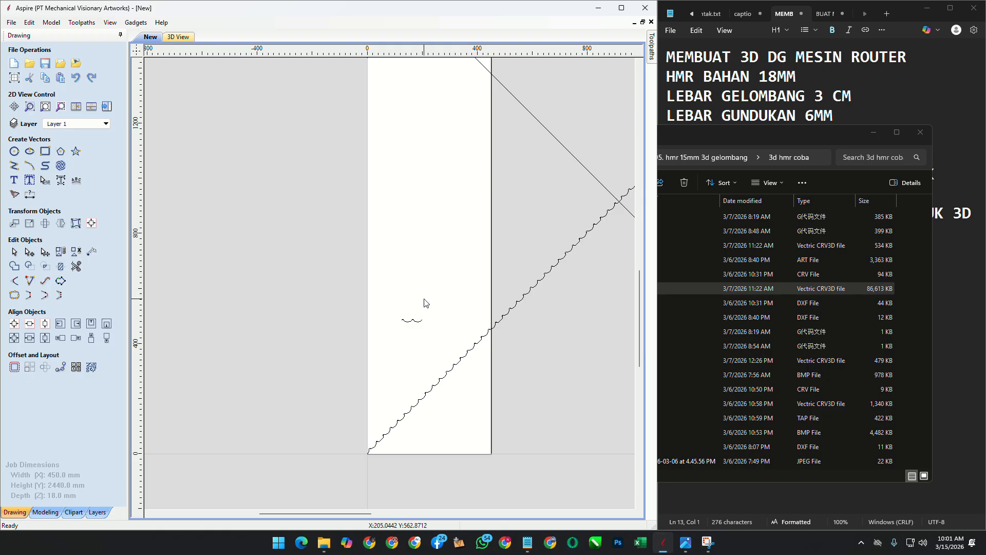
Step: Rotate the short two-wave profile 45 degrees to match the direction of the long wave chain
{"action": "scroll", "coordinate": [378, 337], "scroll_direction": "down", "scroll_amount": 4}
{"action": "left_click", "coordinate": [501, 258]}
{"action": "scroll", "coordinate": [503, 249], "scroll_direction": "up", "scroll_amount": 3}
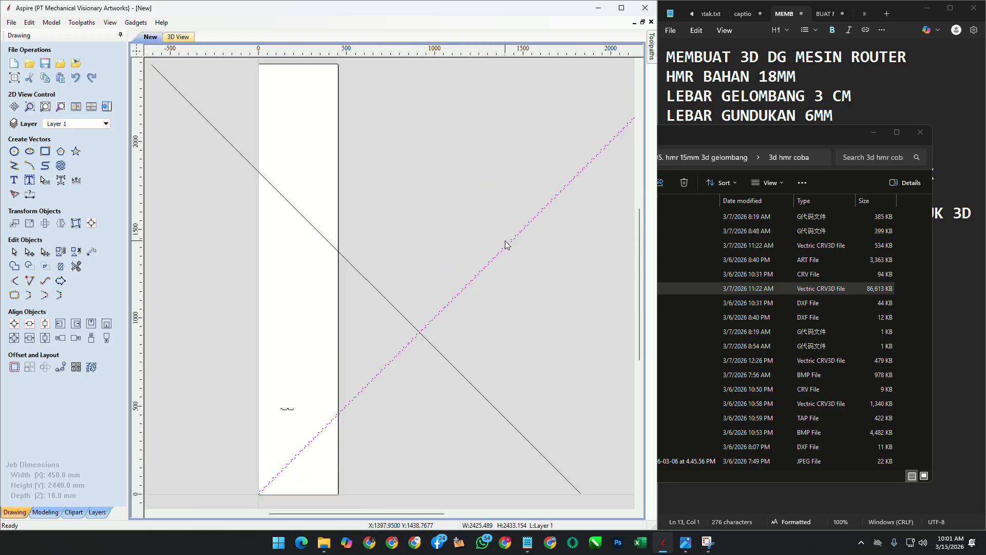
{"action": "scroll", "coordinate": [507, 243], "scroll_direction": "down", "scroll_amount": 2}
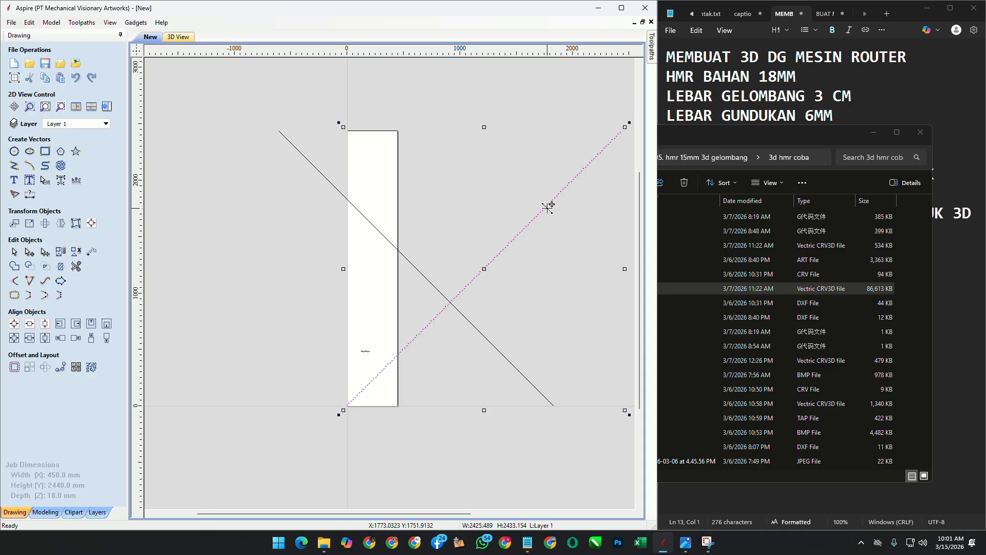
{"action": "scroll", "coordinate": [548, 206], "scroll_direction": "down", "scroll_amount": 2}
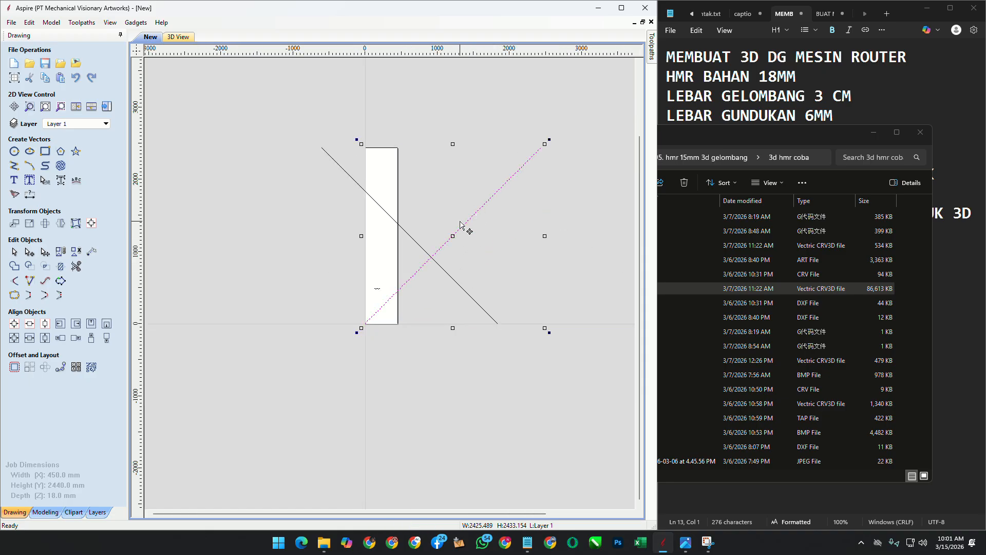
{"action": "scroll", "coordinate": [370, 301], "scroll_direction": "up", "scroll_amount": 10}
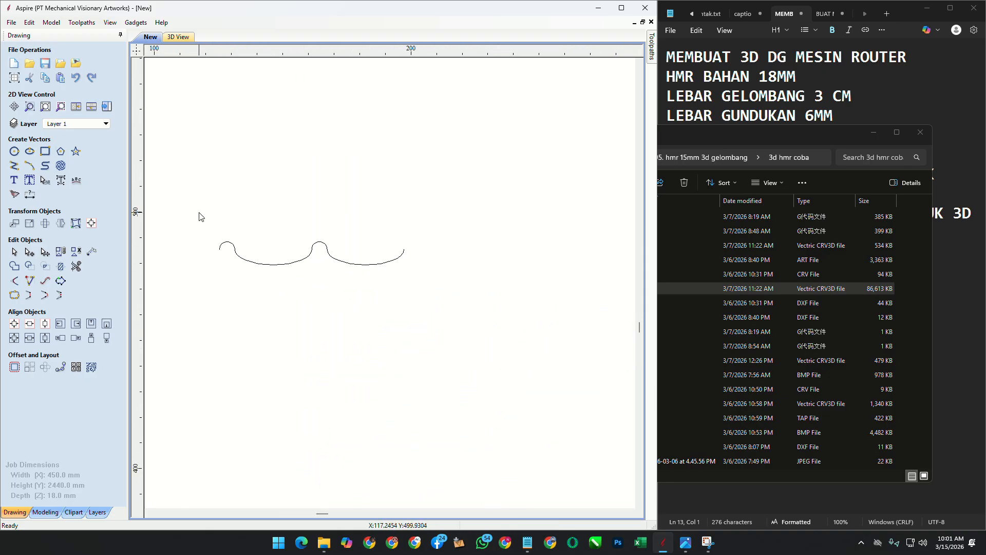
{"action": "left_click_drag", "start_coordinate": [174, 197], "coordinate": [447, 347]}
{"action": "key", "text": "ctrl+r"}
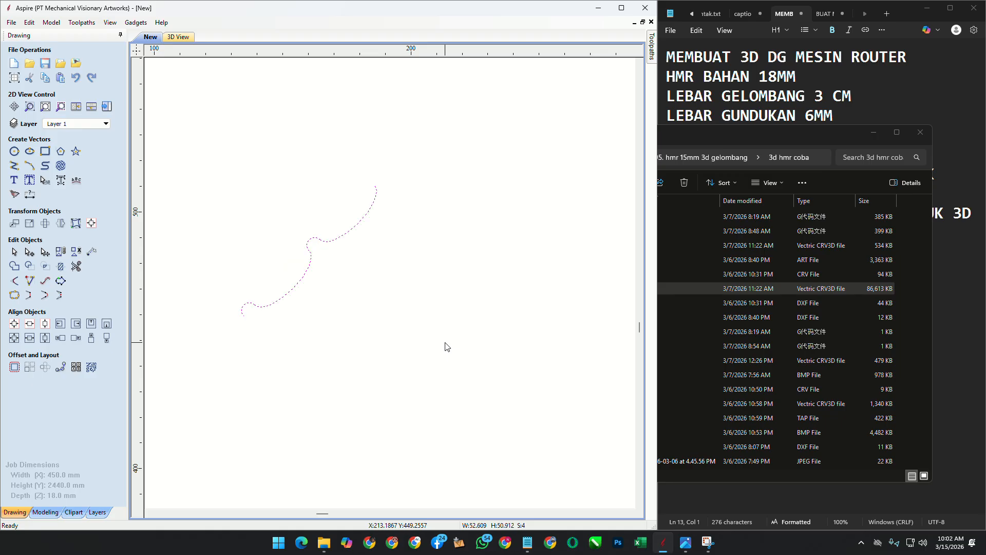
{"action": "left_click", "coordinate": [446, 347]}
Step: Try rotating the long wave chain away from its 45-degree diagonal, and undo the rotations
{"action": "scroll", "coordinate": [370, 269], "scroll_direction": "down", "scroll_amount": 5}
{"action": "scroll", "coordinate": [439, 358], "scroll_direction": "up", "scroll_amount": 5}
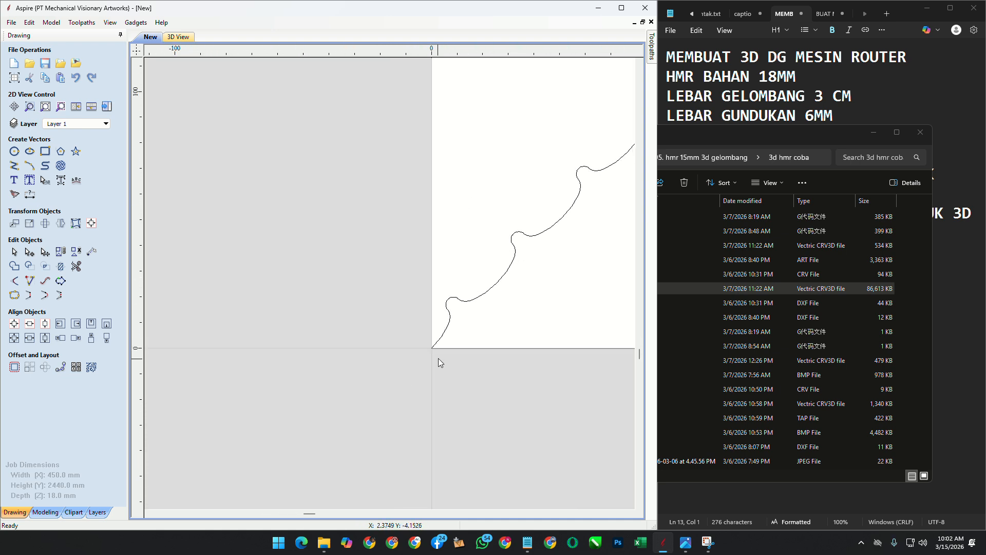
{"action": "left_click", "coordinate": [452, 271]}
{"action": "scroll", "coordinate": [334, 392], "scroll_direction": "down", "scroll_amount": 3}
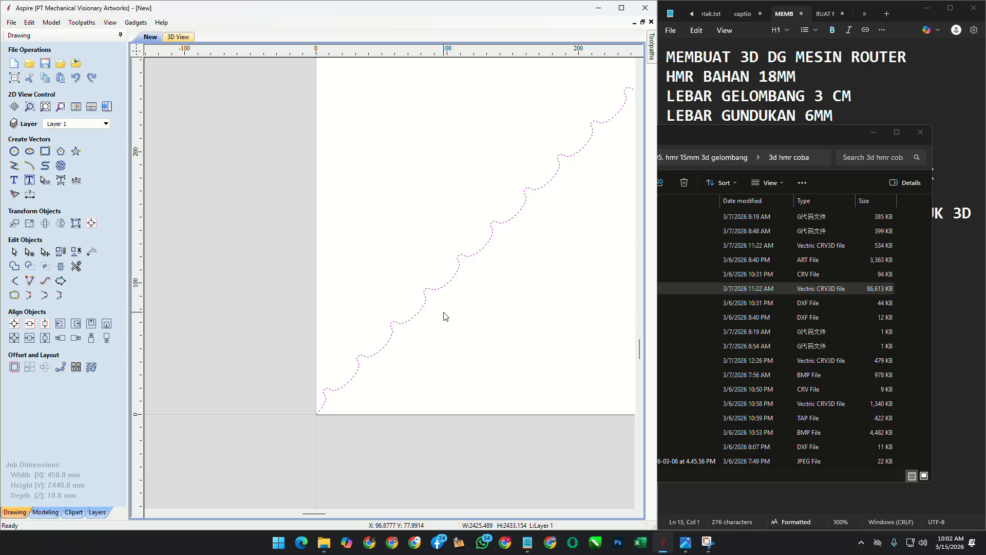
{"action": "scroll", "coordinate": [445, 317], "scroll_direction": "down", "scroll_amount": 3}
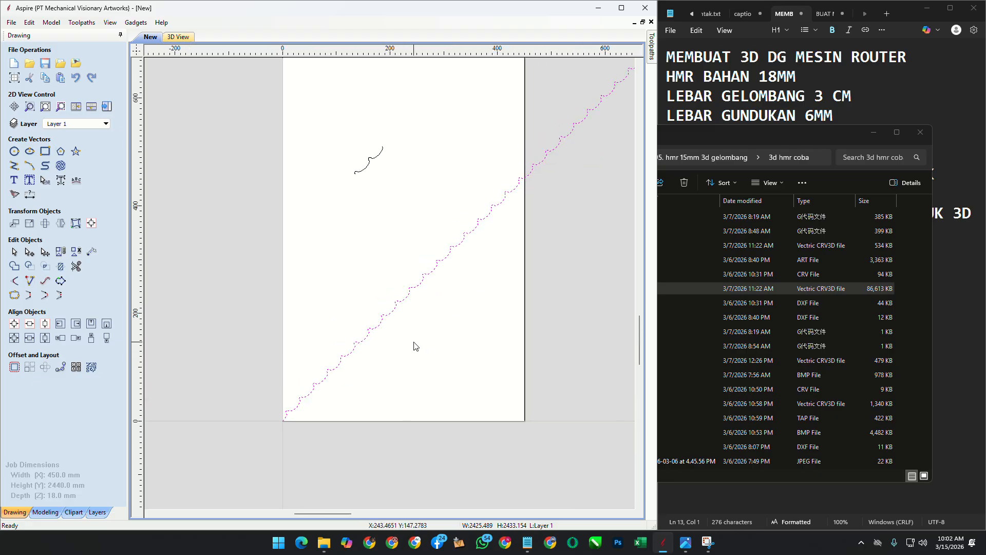
{"action": "scroll", "coordinate": [324, 381], "scroll_direction": "up", "scroll_amount": 3}
{"action": "scroll", "coordinate": [324, 381], "scroll_direction": "up", "scroll_amount": 1}
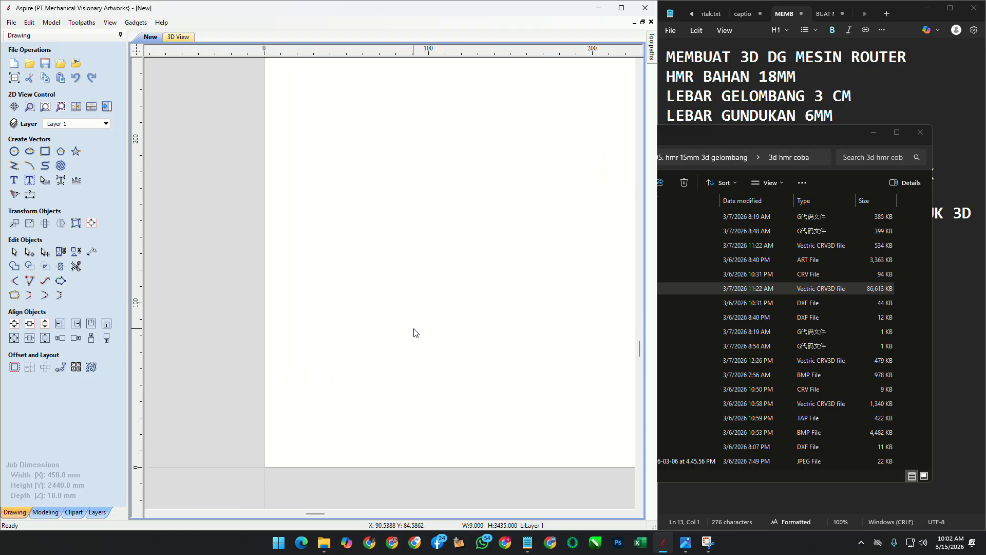
{"action": "scroll", "coordinate": [416, 333], "scroll_direction": "down", "scroll_amount": 8}
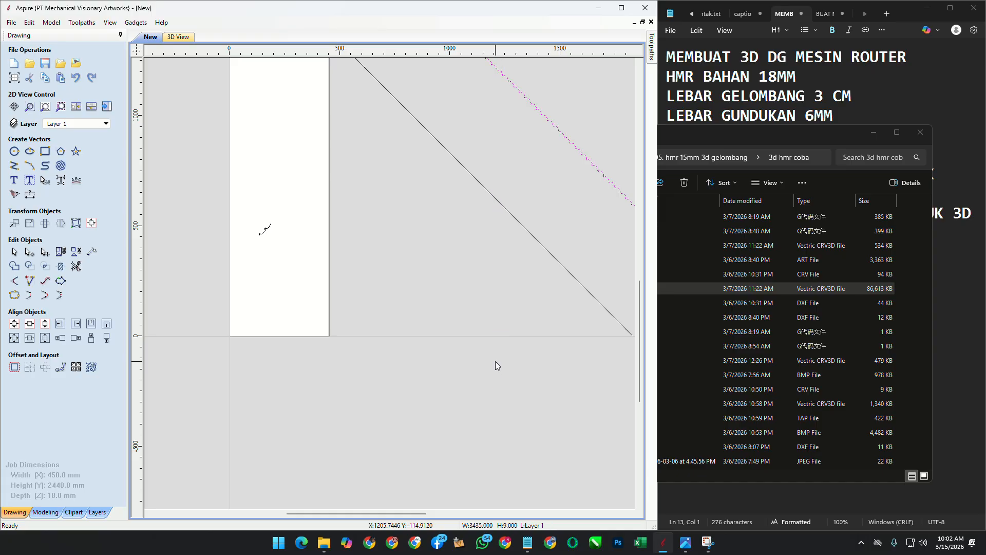
{"action": "key", "text": "ctrl+z"}
{"action": "left_click", "coordinate": [471, 350]}
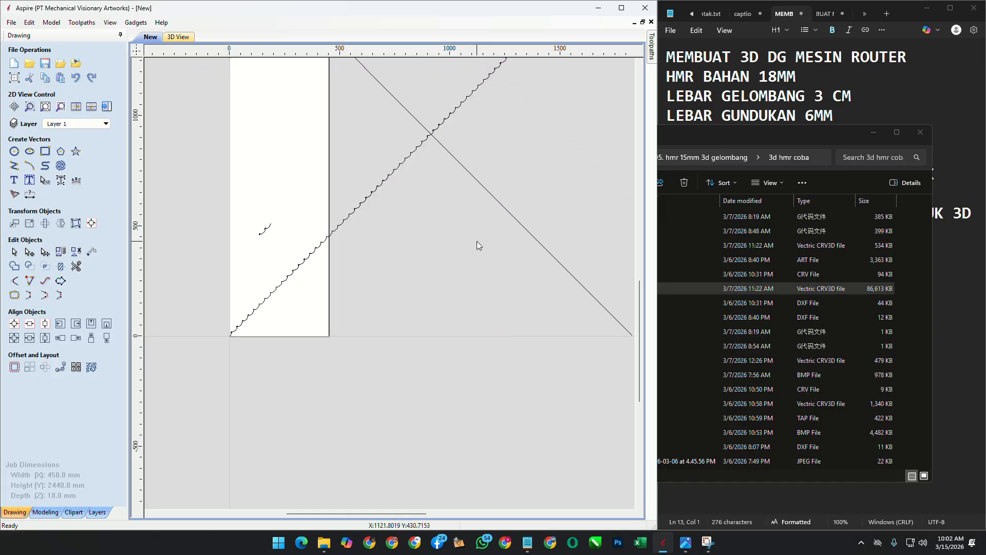
Step: Hide the file browser and switch Notepad to the numbered work procedure that starts with building the master motif
{"action": "left_click", "coordinate": [838, 128]}
{"action": "left_click", "coordinate": [873, 132]}
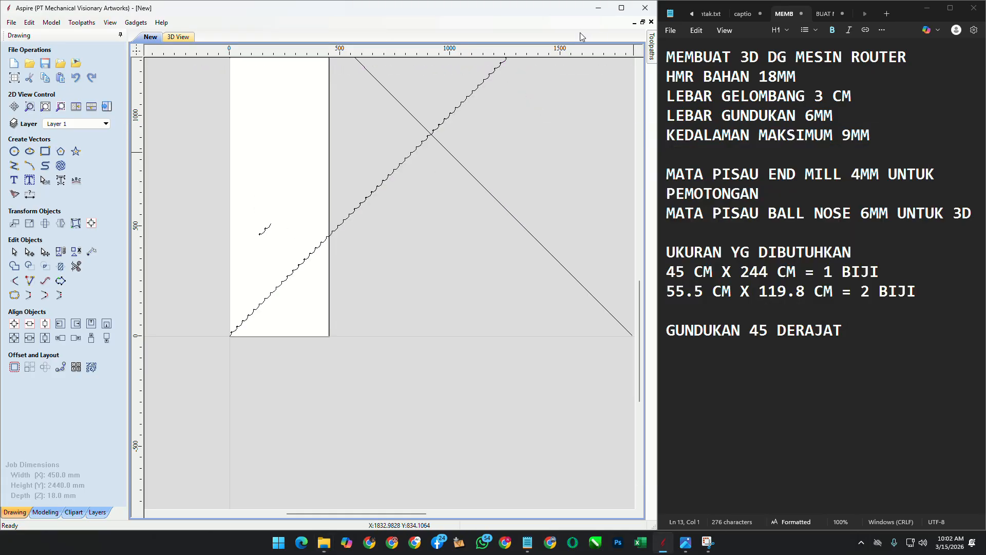
{"action": "left_click", "coordinate": [408, 159]}
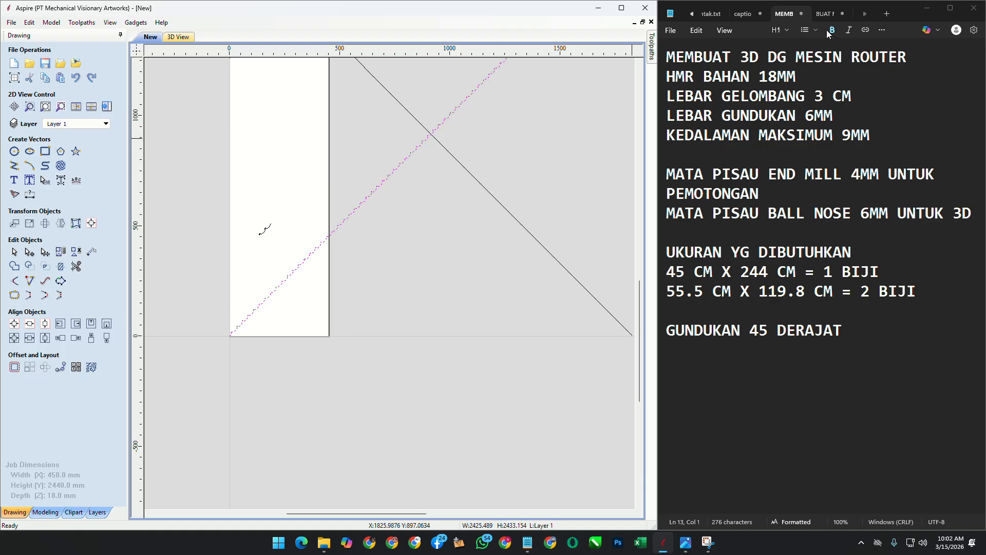
{"action": "left_click", "coordinate": [826, 14]}
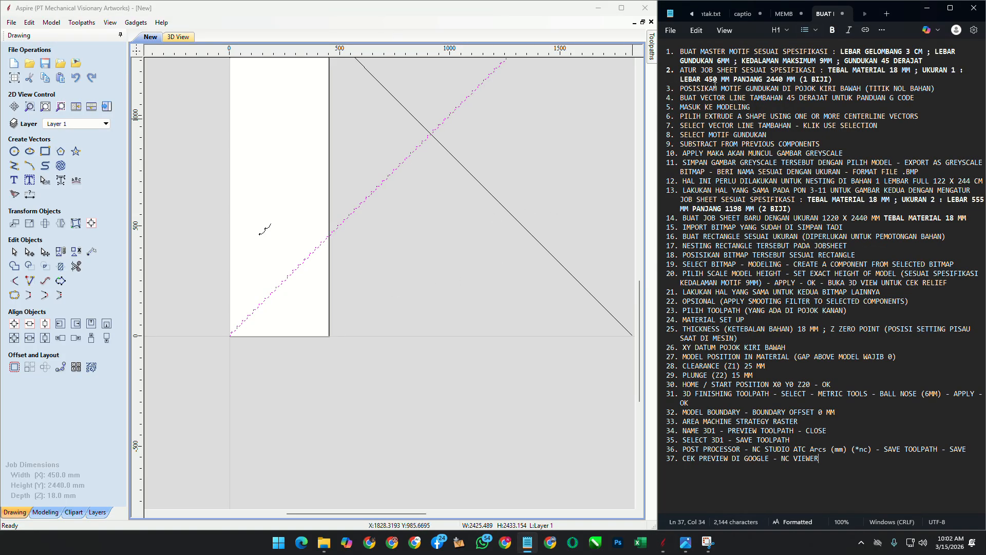
{"action": "left_click", "coordinate": [430, 233]}
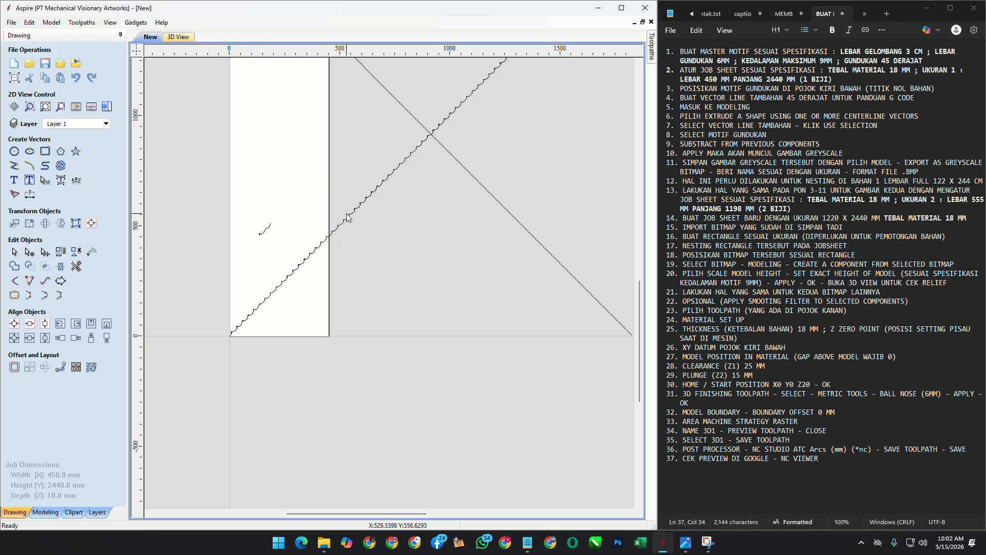
Step: Delete the short rotated two-wave profile inside the sheet, keeping the long wave chain
{"action": "left_click", "coordinate": [264, 230]}
{"action": "scroll", "coordinate": [251, 231], "scroll_direction": "up", "scroll_amount": 4}
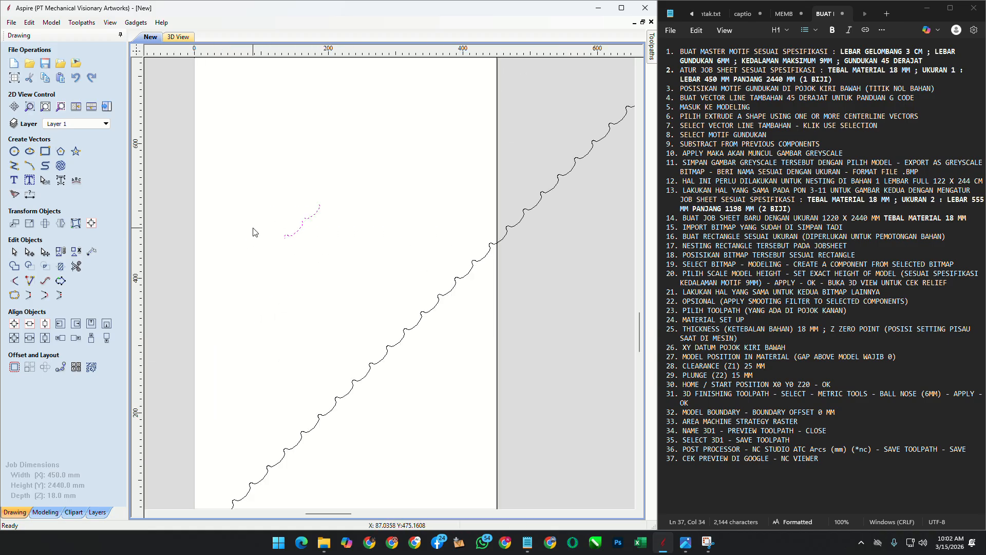
{"action": "scroll", "coordinate": [430, 285], "scroll_direction": "down", "scroll_amount": 3}
Step: Rotate the long wave chain in 45-degree steps to horizontal, and return it to the 45-degree diagonal at the sheet's origin
{"action": "left_click", "coordinate": [429, 284]}
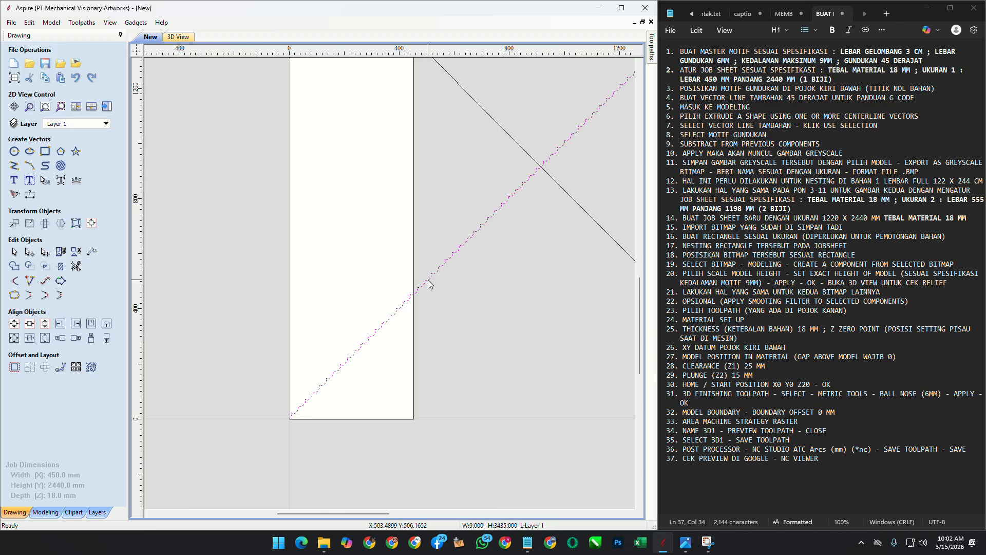
{"action": "key", "text": "4"}
{"action": "key", "text": "4"}
{"action": "key", "text": "4"}
{"action": "key", "text": "4"}
{"action": "key", "text": "4"}
{"action": "key", "text": "4"}
{"action": "key", "text": "4"}
{"action": "scroll", "coordinate": [439, 326], "scroll_direction": "down", "scroll_amount": 3}
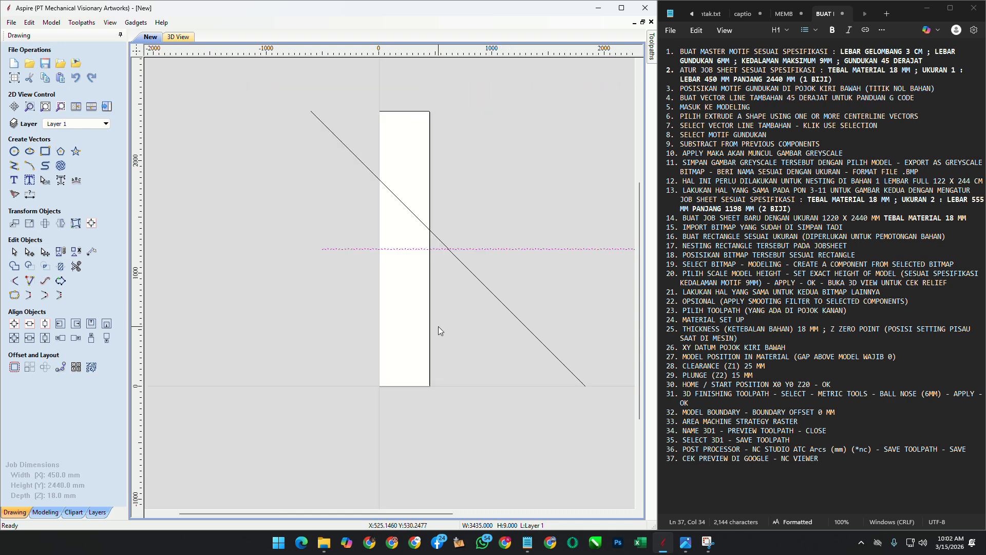
{"action": "key", "text": "4"}
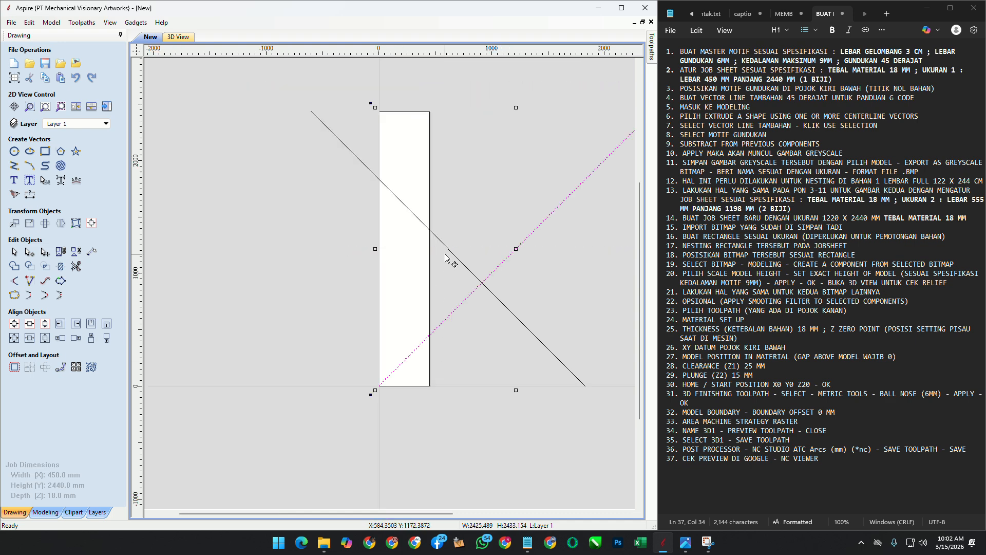
Step: Rotate the straight diagonal guide line to horizontal across the sheet
{"action": "left_click", "coordinate": [489, 294]}
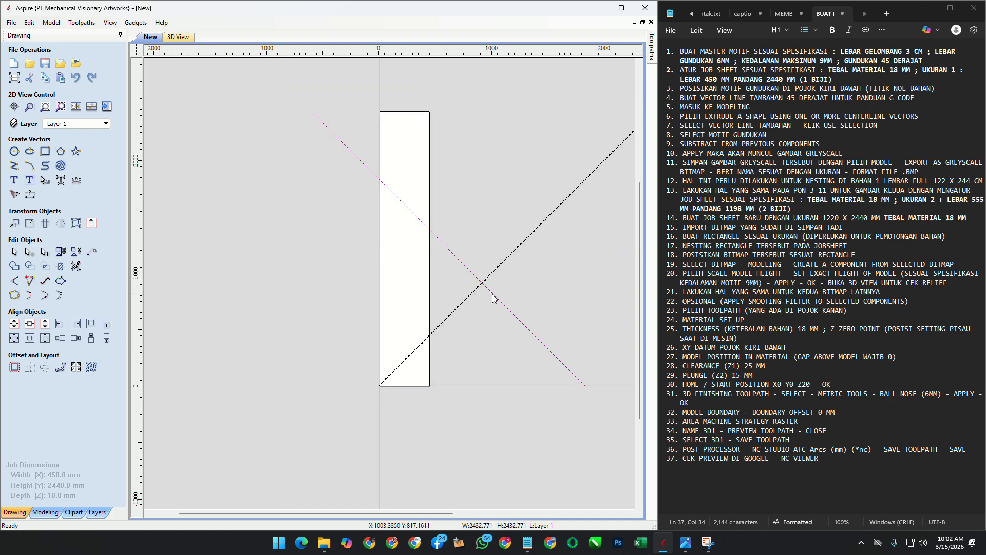
{"action": "left_click", "coordinate": [492, 293]}
{"action": "key", "text": "ctrl+z"}
{"action": "left_click", "coordinate": [251, 282]}
{"action": "scroll", "coordinate": [251, 283], "scroll_direction": "down", "scroll_amount": 1}
{"action": "middle_click_drag", "start_coordinate": [359, 265], "coordinate": [314, 267]}
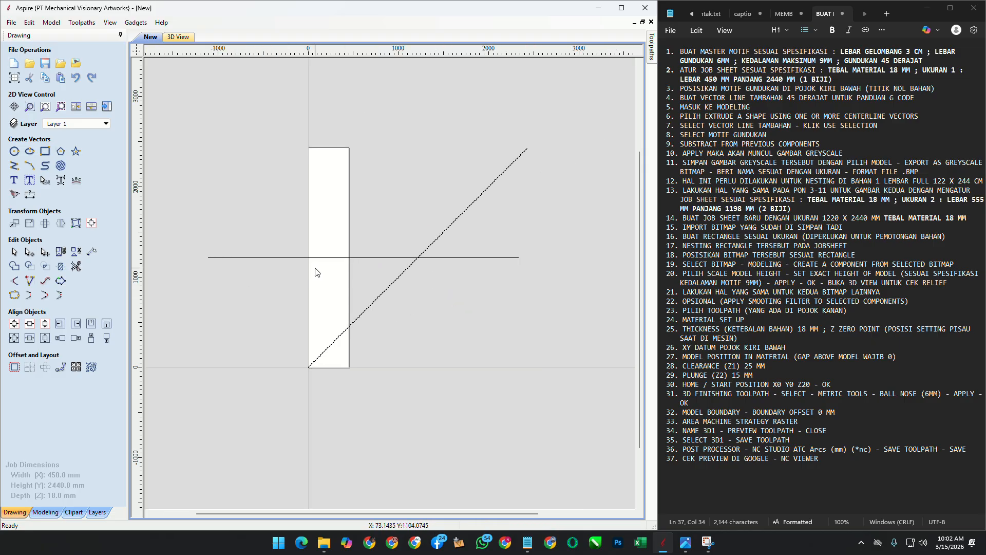
{"action": "left_click", "coordinate": [467, 257]}
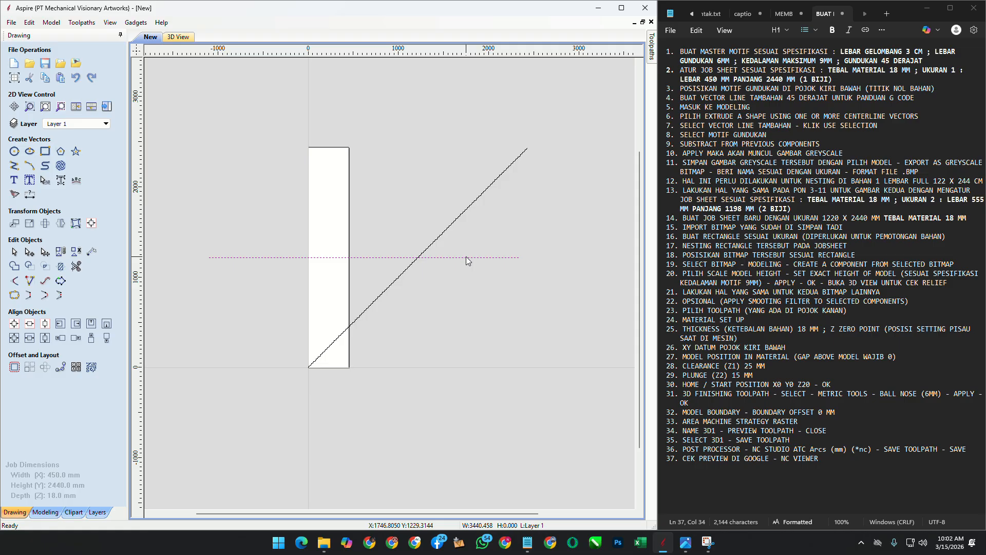
Step: Open the reference photo of the wall panel and examine the diagonal direction of its ridges
{"action": "mouse_move", "coordinate": [686, 542]}
{"action": "left_click", "coordinate": [654, 489]}
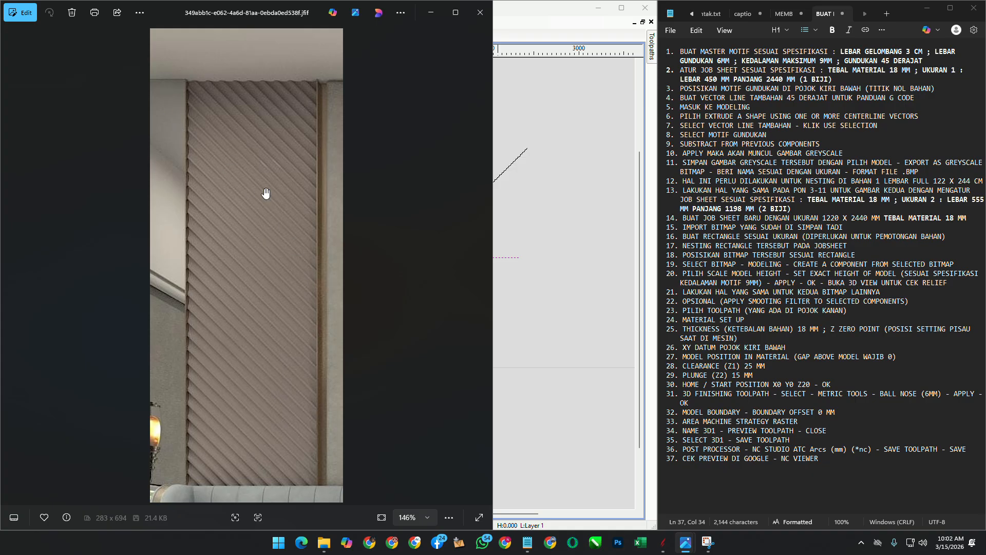
{"action": "scroll", "coordinate": [287, 174], "scroll_direction": "up", "scroll_amount": 1}
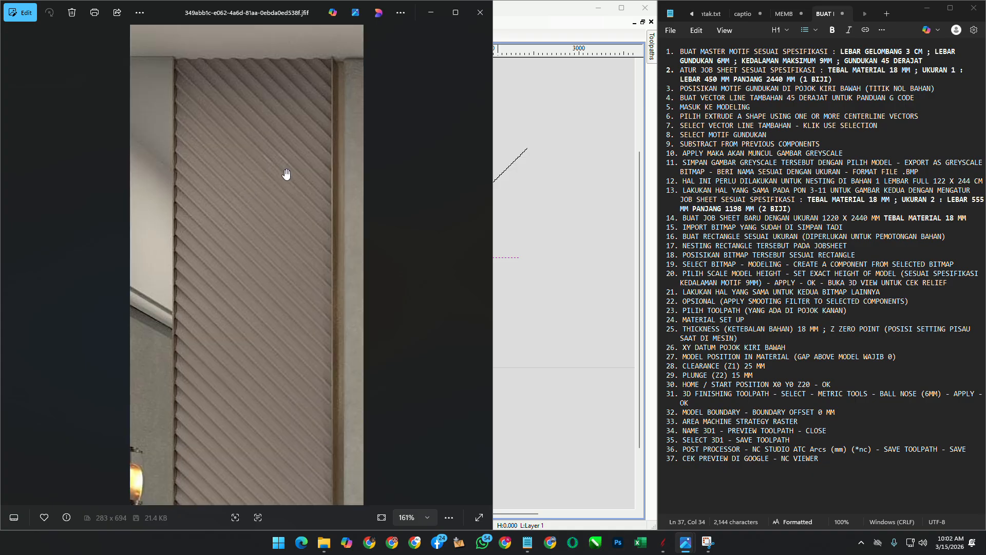
{"action": "left_click", "coordinate": [430, 13]}
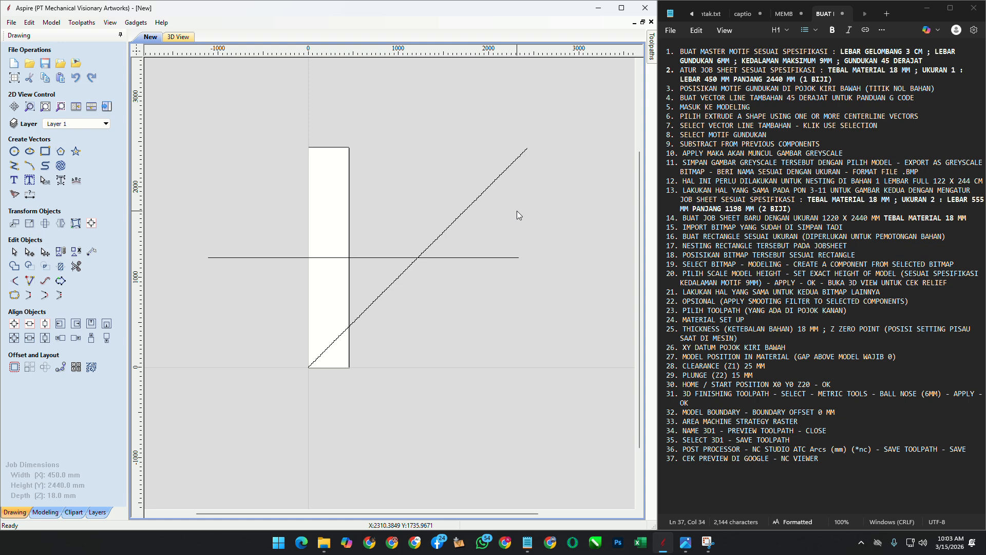
Step: Undo the rotation of the straight guide line in Aspire
{"action": "key", "text": "ctrl+z"}
{"action": "key", "text": "ctrl+z"}
{"action": "left_click", "coordinate": [91, 77]}
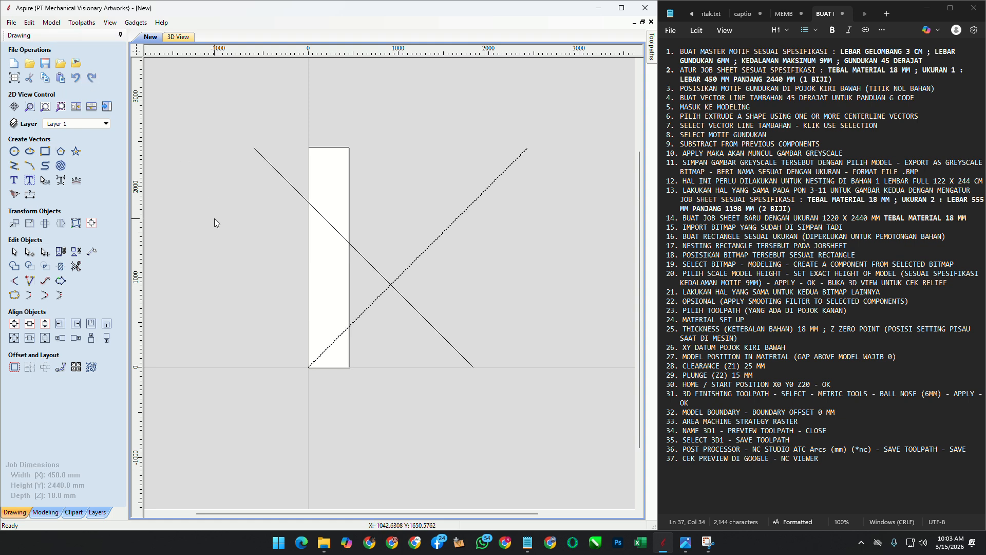
Step: Examine how the long wave chain starts at the sheet's lower-left zero point
{"action": "left_click", "coordinate": [390, 283]}
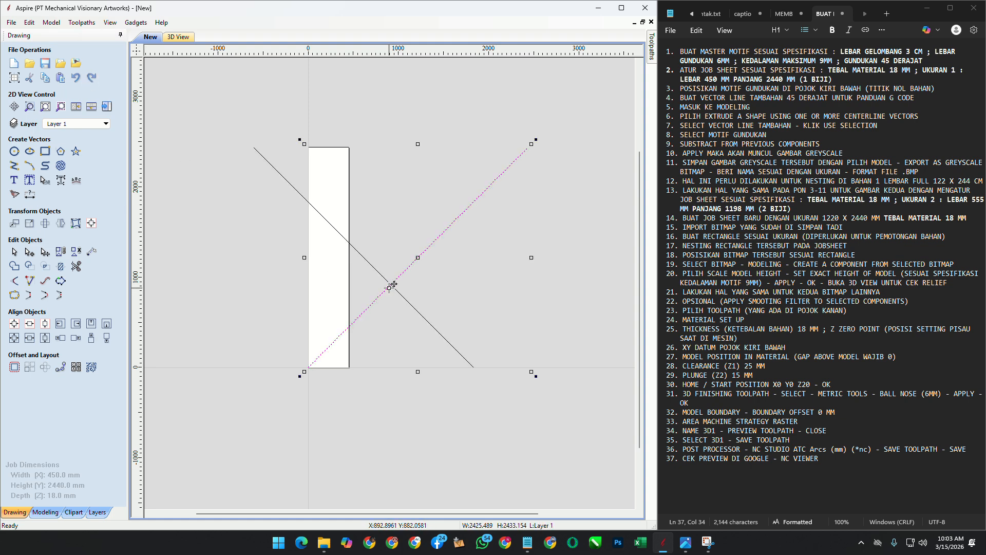
{"action": "scroll", "coordinate": [304, 366], "scroll_direction": "up", "scroll_amount": 10}
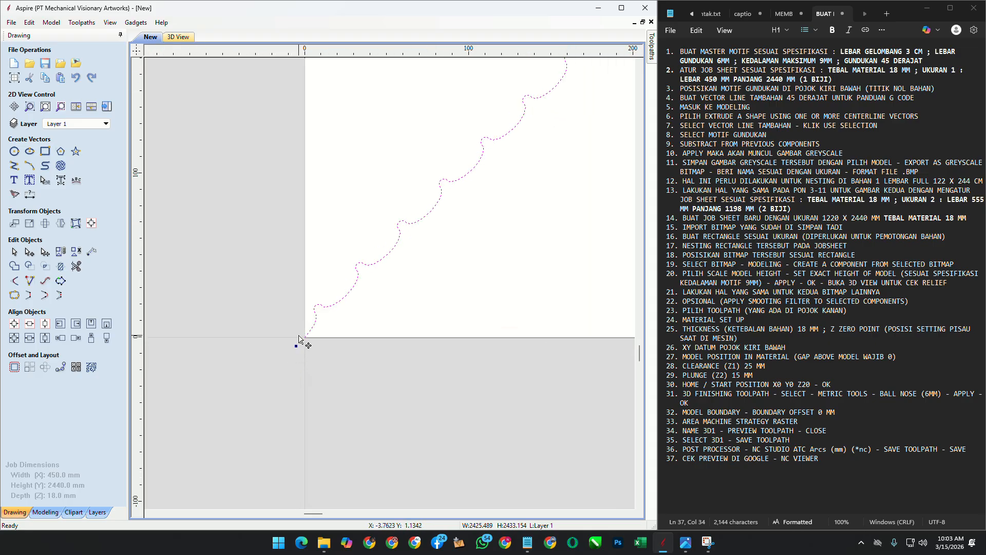
{"action": "left_click", "coordinate": [319, 338]}
{"action": "scroll", "coordinate": [321, 337], "scroll_direction": "down", "scroll_amount": 5}
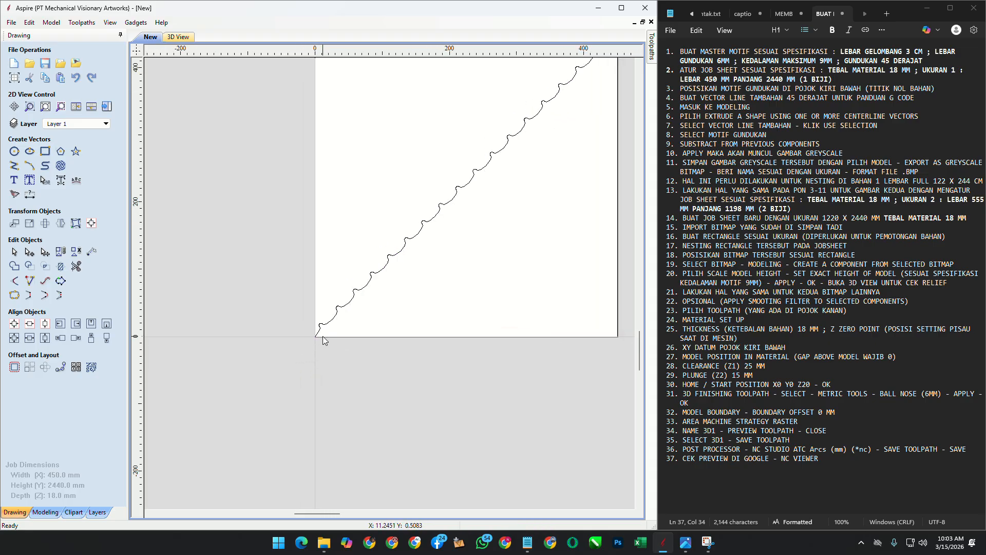
Step: Move the long wave chain off the sheet, up and to the left of it
{"action": "scroll", "coordinate": [417, 275], "scroll_direction": "down", "scroll_amount": 3}
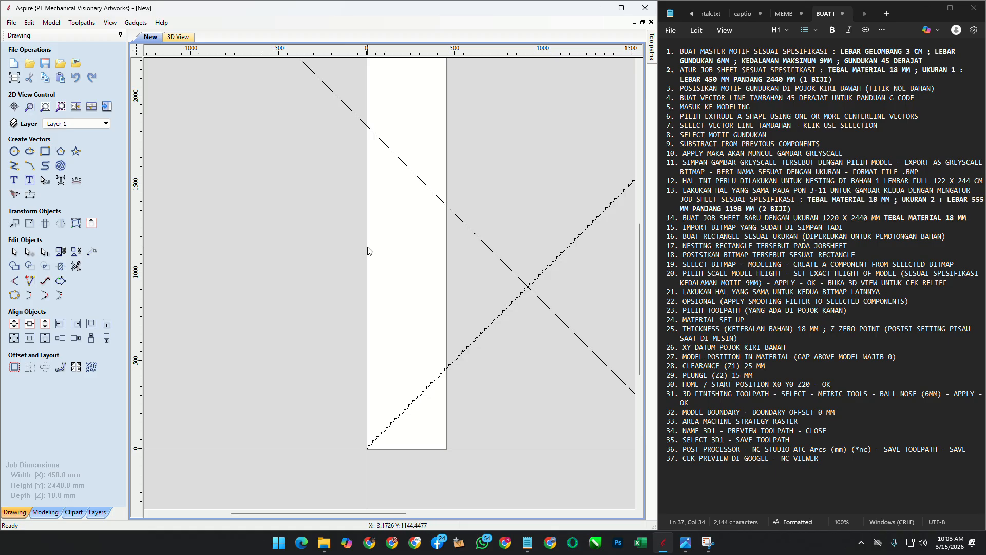
{"action": "scroll", "coordinate": [362, 260], "scroll_direction": "down", "scroll_amount": 3}
{"action": "left_click", "coordinate": [456, 346]}
{"action": "left_click_drag", "start_coordinate": [448, 344], "coordinate": [249, 248]}
{"action": "left_click", "coordinate": [391, 400]}
{"action": "left_click", "coordinate": [452, 316]}
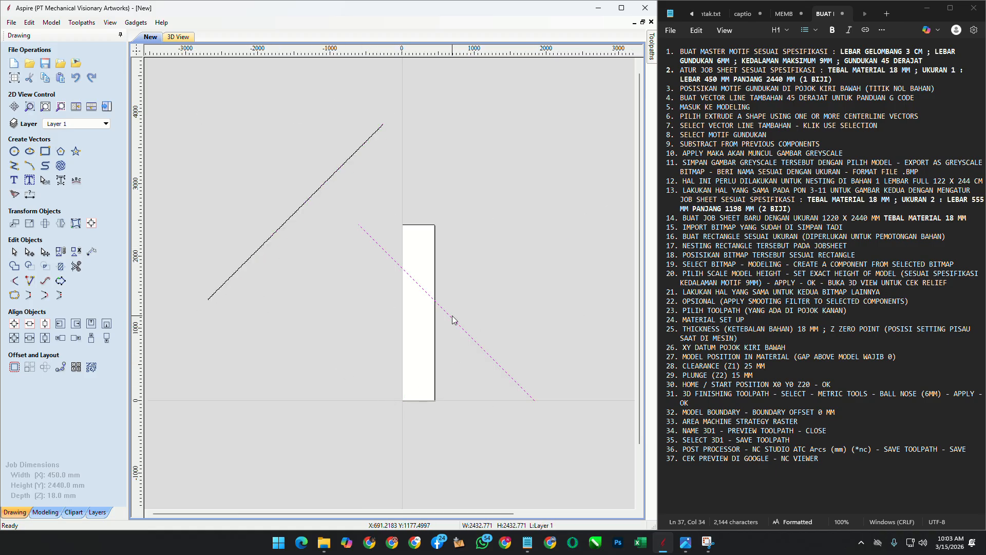
{"action": "key", "text": "Escape"}
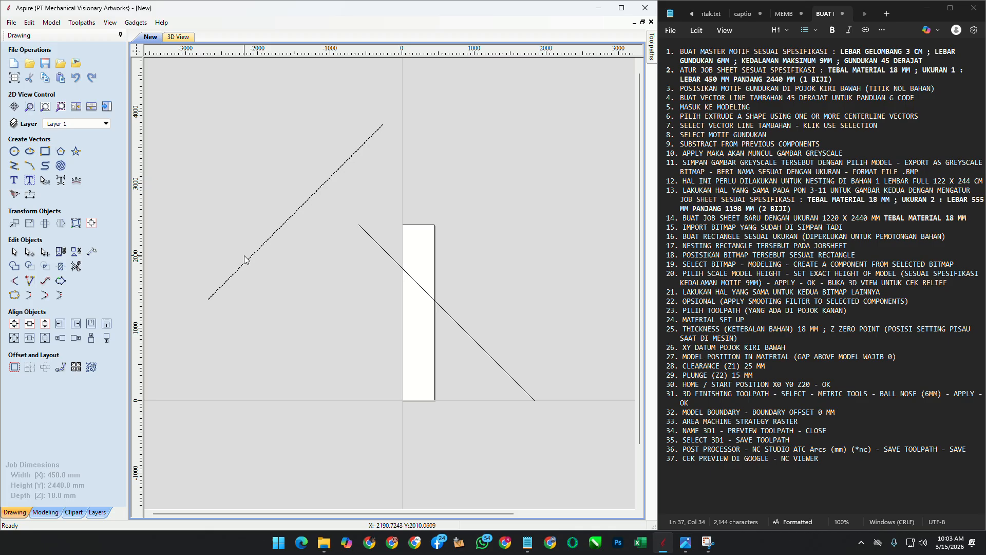
{"action": "left_click", "coordinate": [453, 321]}
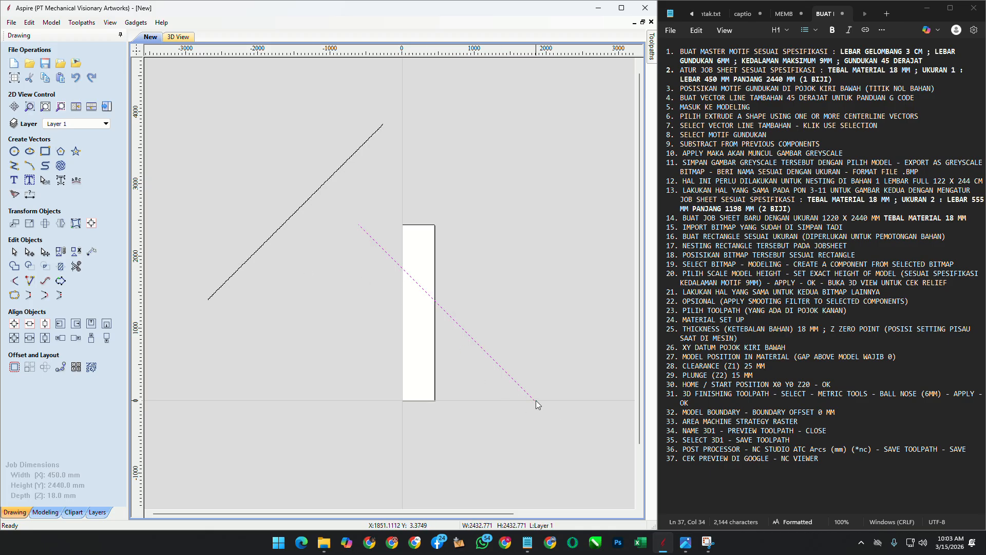
{"action": "left_click_drag", "start_coordinate": [481, 433], "coordinate": [482, 433]}
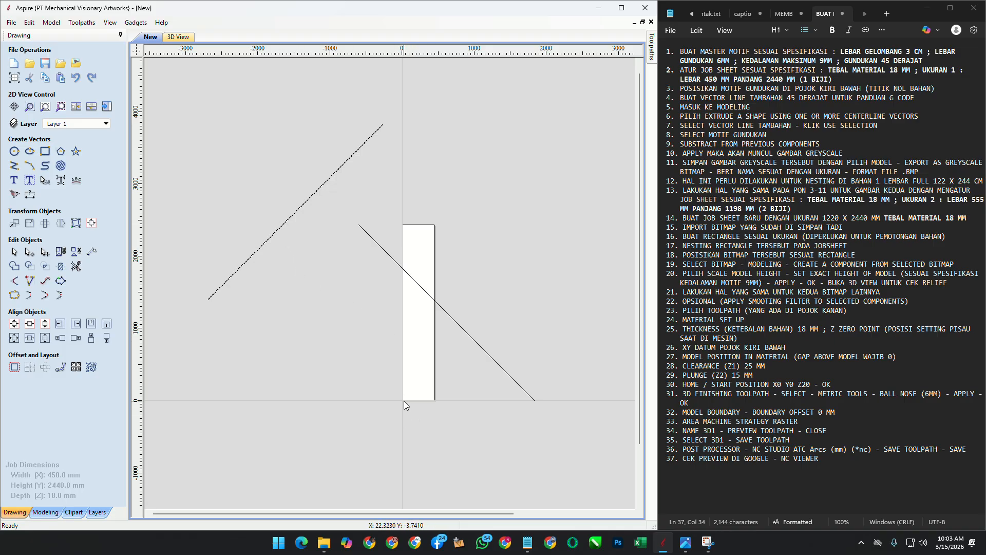
{"action": "left_click", "coordinate": [532, 399]}
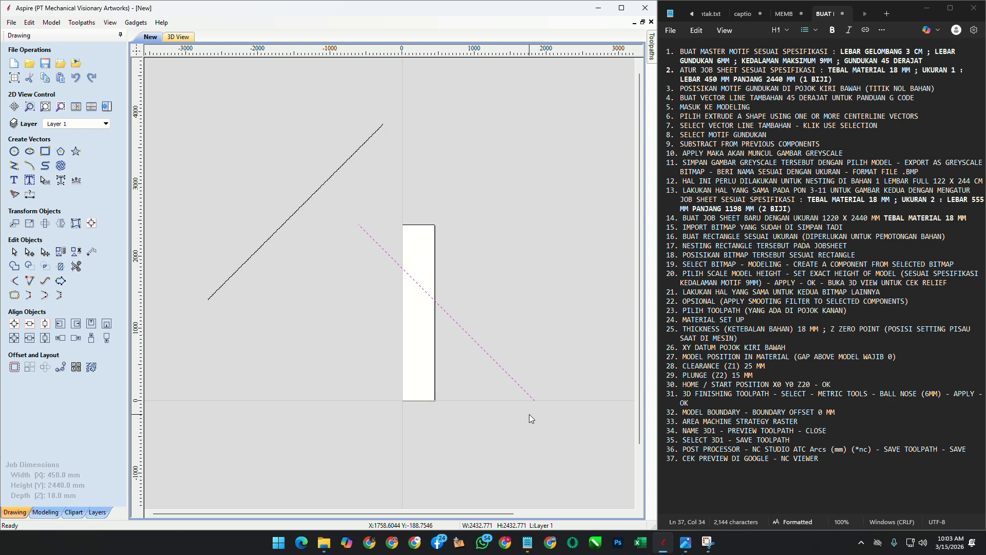
Step: Draw a square-cornered 450 x 2440 mm rectangle and place it exactly over the sheet outline
{"action": "left_click", "coordinate": [46, 151]}
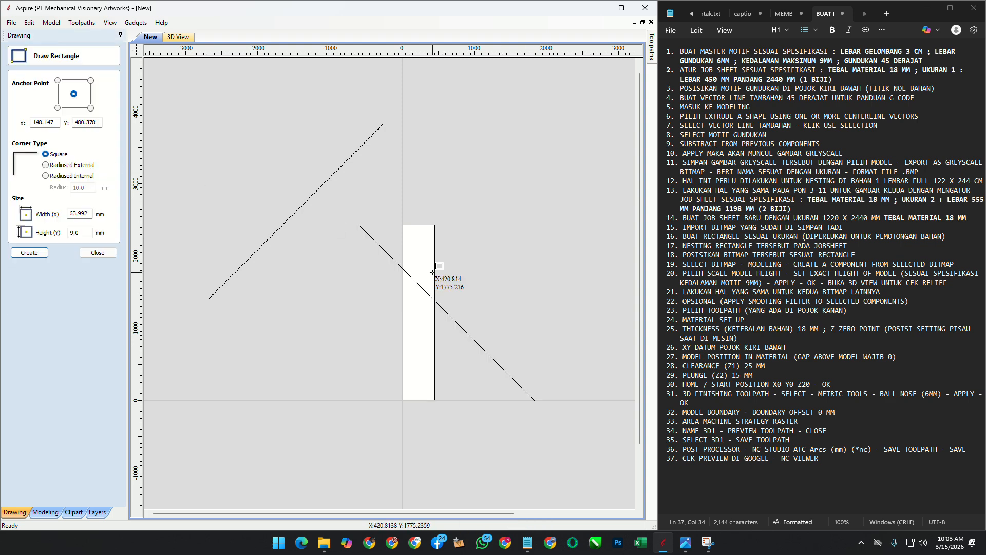
{"action": "left_click_drag", "start_coordinate": [394, 223], "coordinate": [437, 367]}
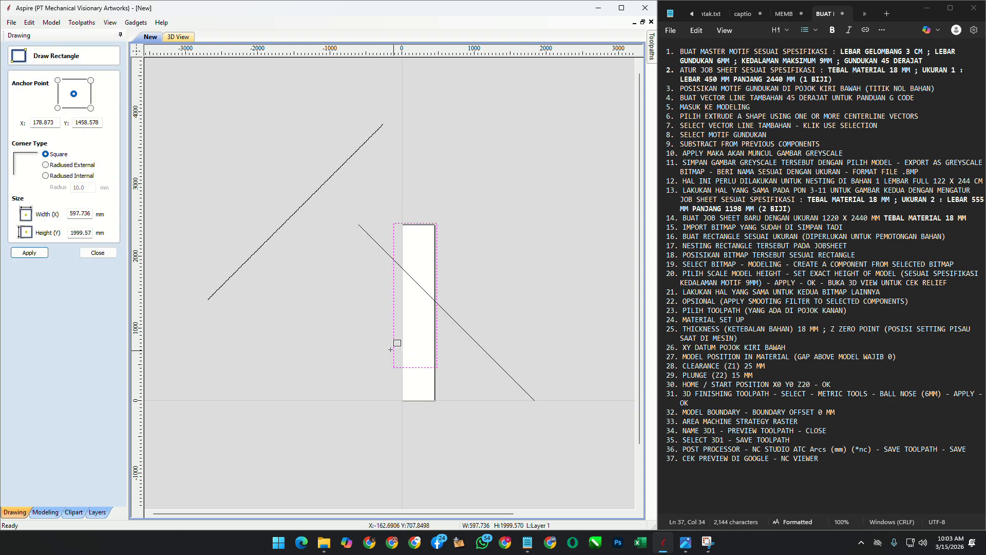
{"action": "double_click", "coordinate": [89, 213]}
{"action": "type", "text": "450"}
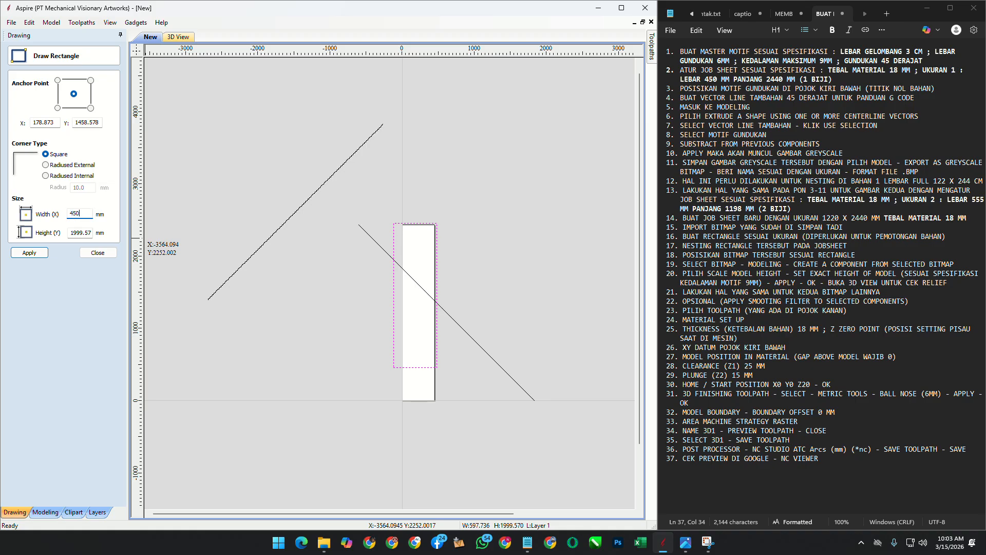
{"action": "key", "text": "Tab"}
{"action": "type", "text": "2440"}
{"action": "key", "text": "Tab"}
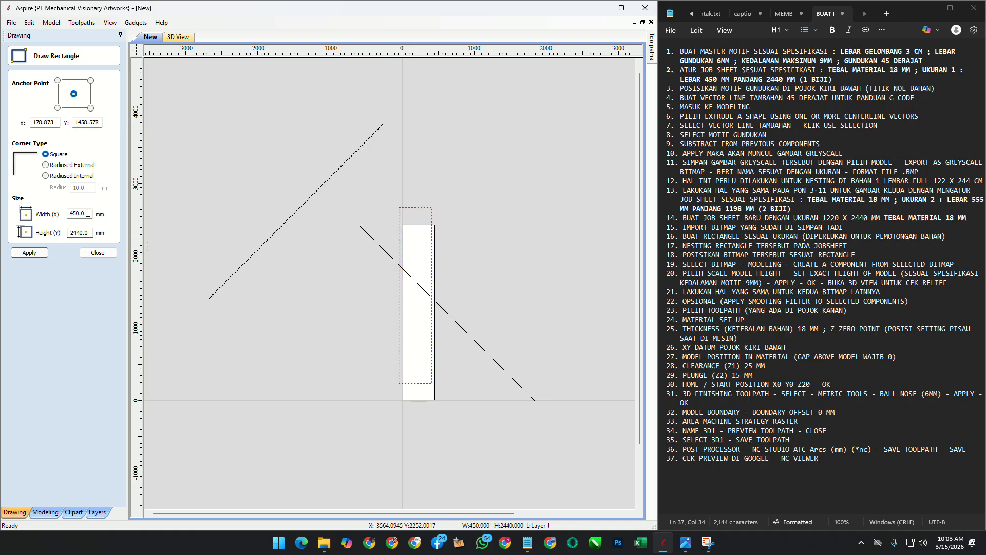
{"action": "left_click", "coordinate": [97, 252]}
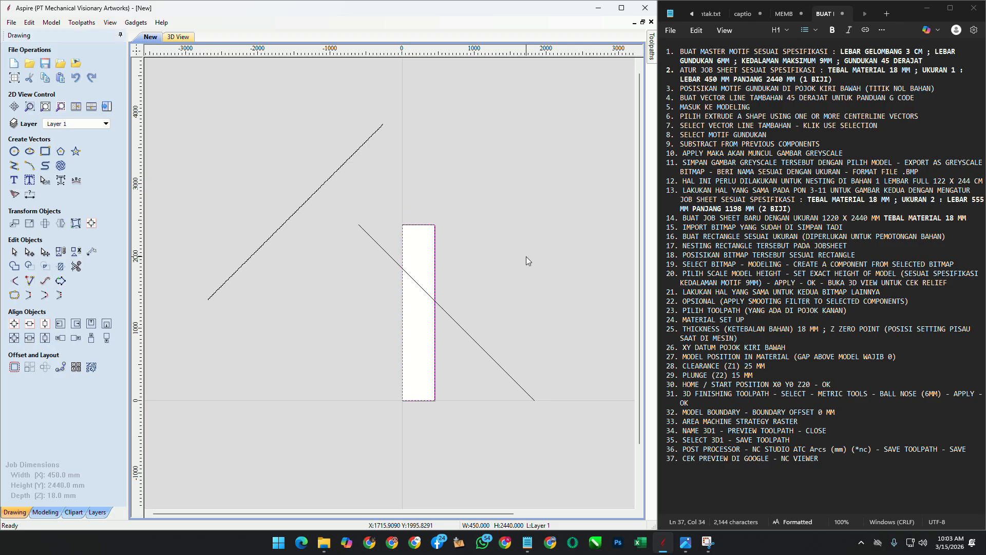
Step: Align the wave chain to the left and bottom edges of the sheet-sized rectangle
{"action": "left_click", "coordinate": [289, 217]}
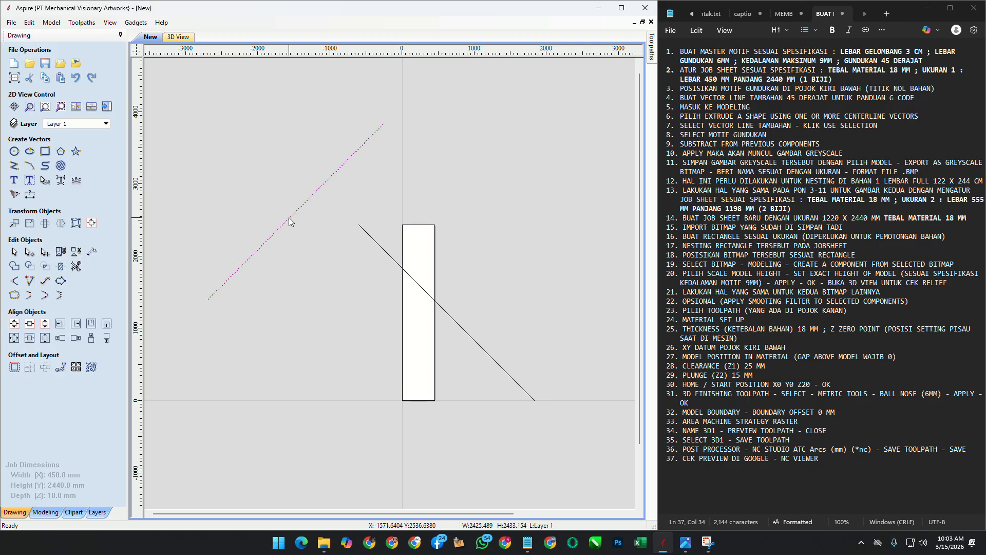
{"action": "left_click", "coordinate": [403, 303], "text": "shift"}
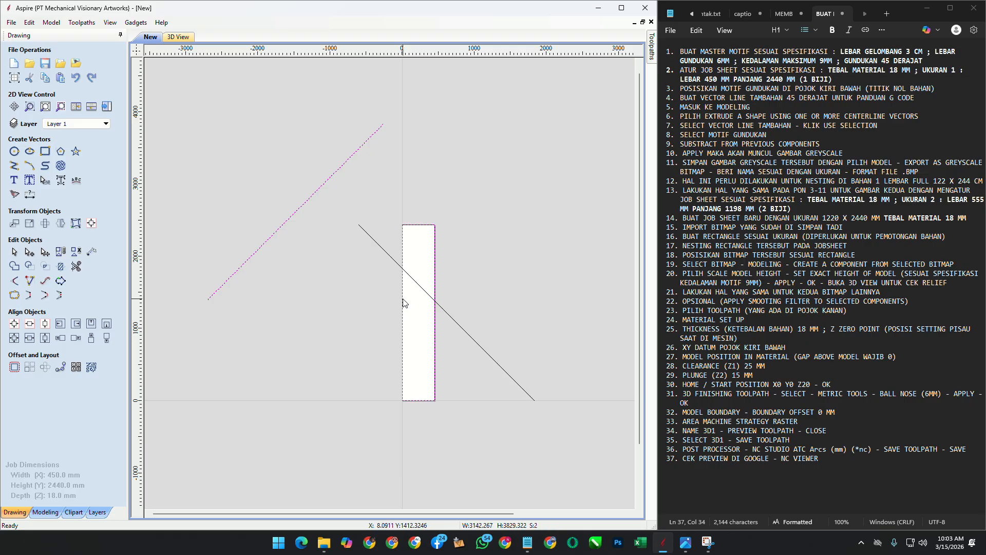
{"action": "left_click", "coordinate": [60, 325]}
{"action": "left_click", "coordinate": [106, 324]}
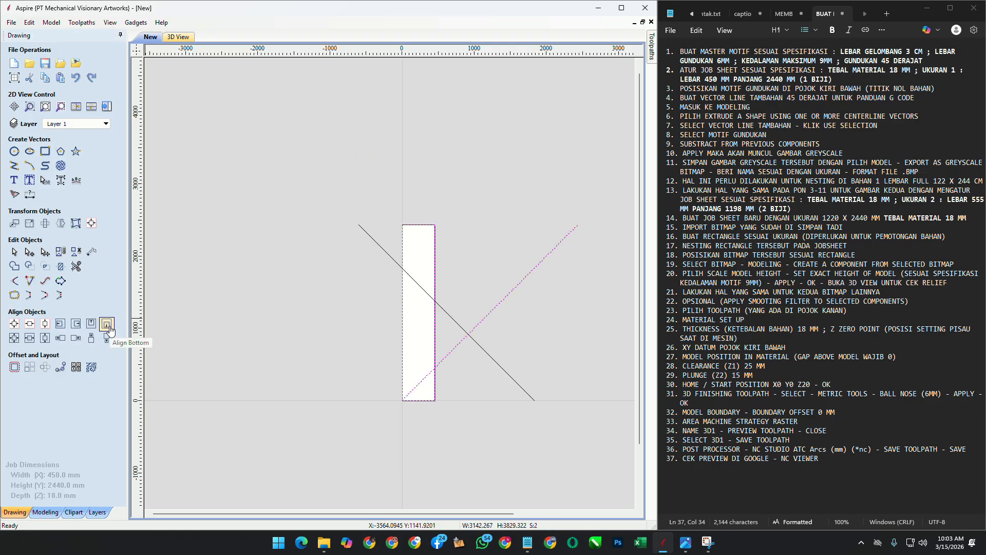
{"action": "left_click", "coordinate": [427, 406]}
Step: Examine how the wave chain and the straight diagonal guide line lie across the sheet
{"action": "scroll", "coordinate": [422, 407], "scroll_direction": "up", "scroll_amount": 4}
{"action": "middle_click_drag", "start_coordinate": [459, 349], "coordinate": [352, 389]}
{"action": "scroll", "coordinate": [351, 389], "scroll_direction": "down", "scroll_amount": 3}
{"action": "middle_click_drag", "start_coordinate": [331, 254], "coordinate": [336, 229]}
{"action": "scroll", "coordinate": [339, 285], "scroll_direction": "up", "scroll_amount": 2}
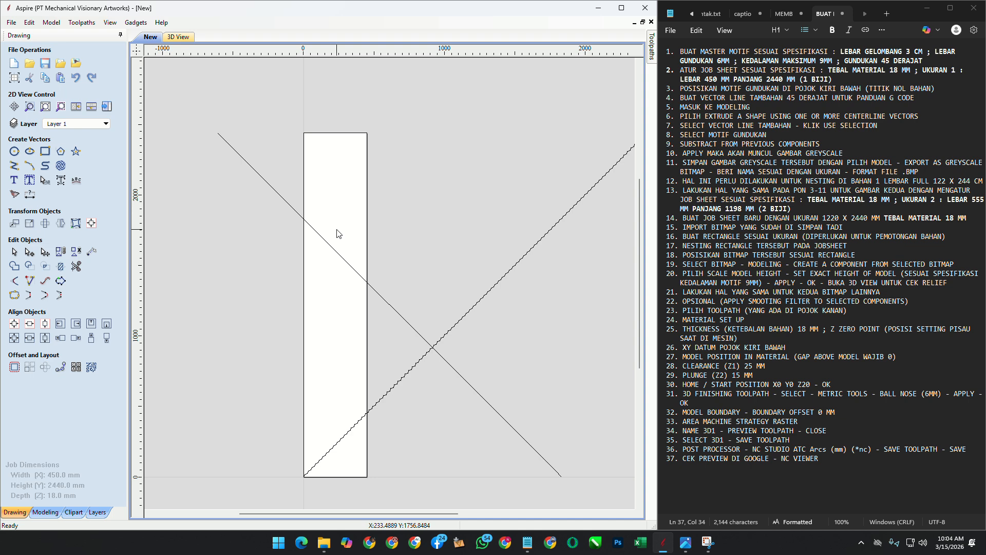
{"action": "scroll", "coordinate": [359, 195], "scroll_direction": "down", "scroll_amount": 1}
{"action": "scroll", "coordinate": [372, 168], "scroll_direction": "down", "scroll_amount": 1}
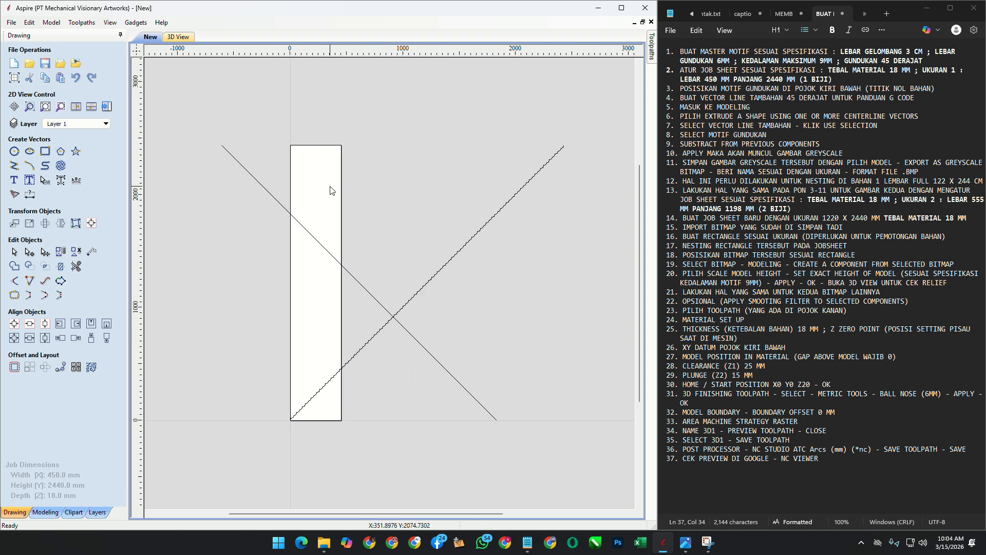
{"action": "left_click", "coordinate": [356, 352]}
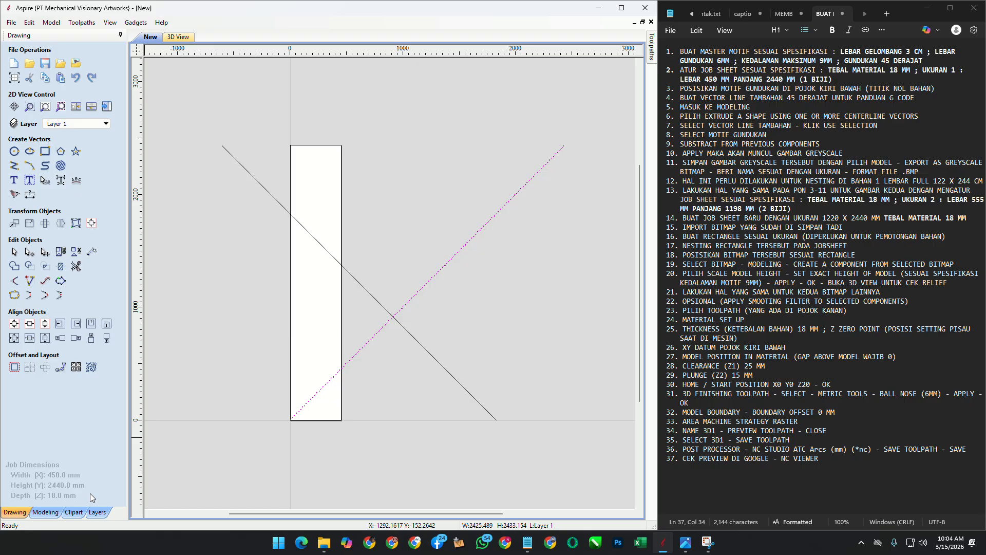
Step: Start an Extrude and Weave shape with the straight diagonal guide line as its drive rail
{"action": "left_click", "coordinate": [46, 512]}
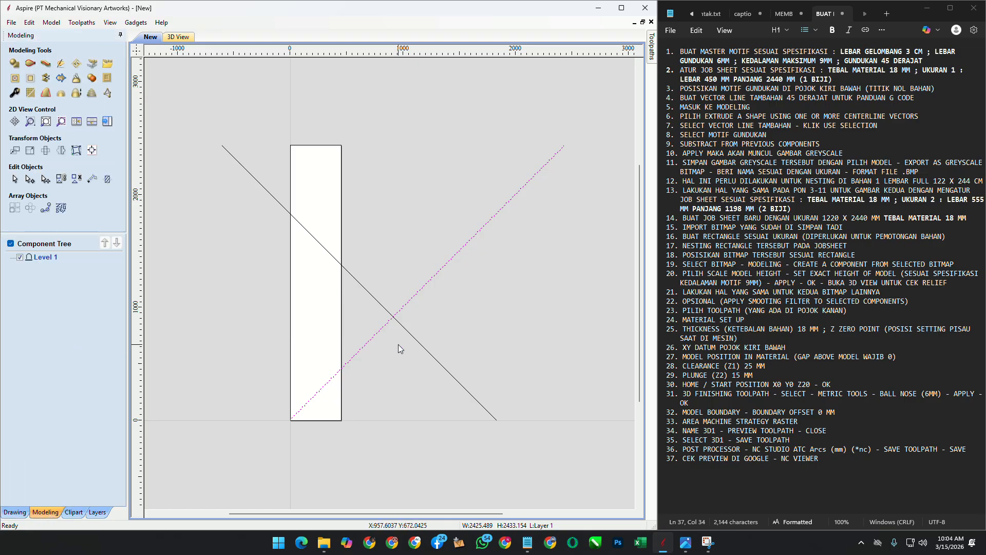
{"action": "left_click", "coordinate": [205, 232]}
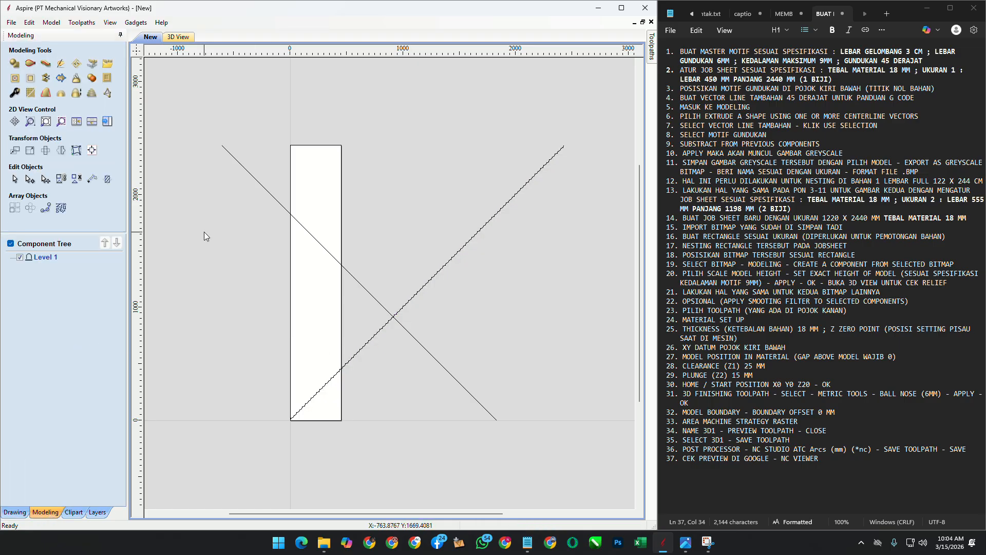
{"action": "left_click", "coordinate": [46, 66]}
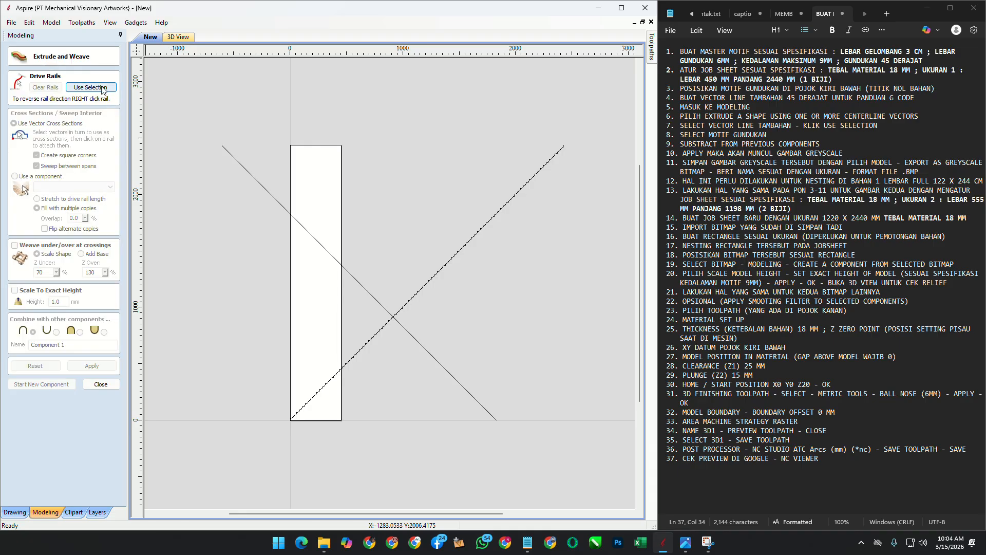
{"action": "left_click", "coordinate": [371, 295]}
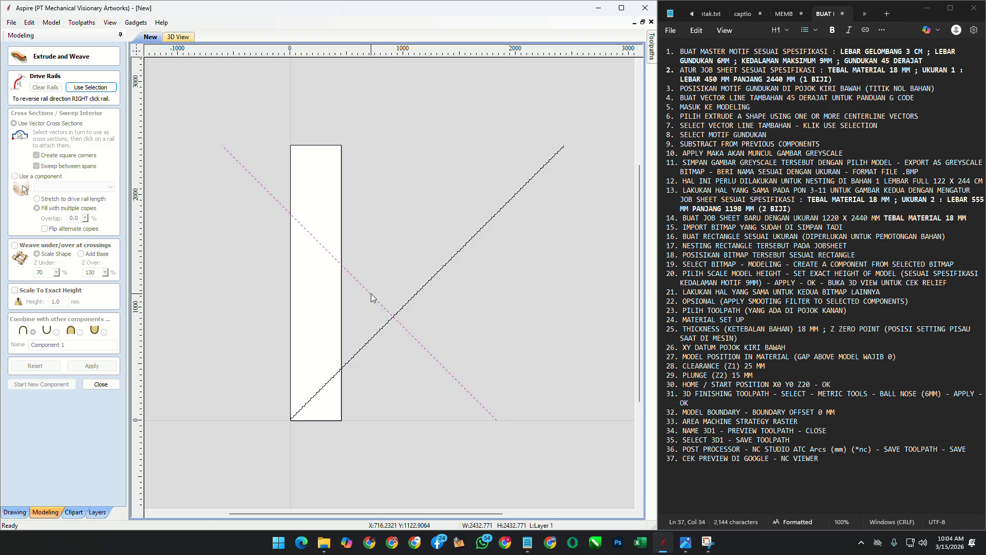
{"action": "left_click", "coordinate": [100, 86]}
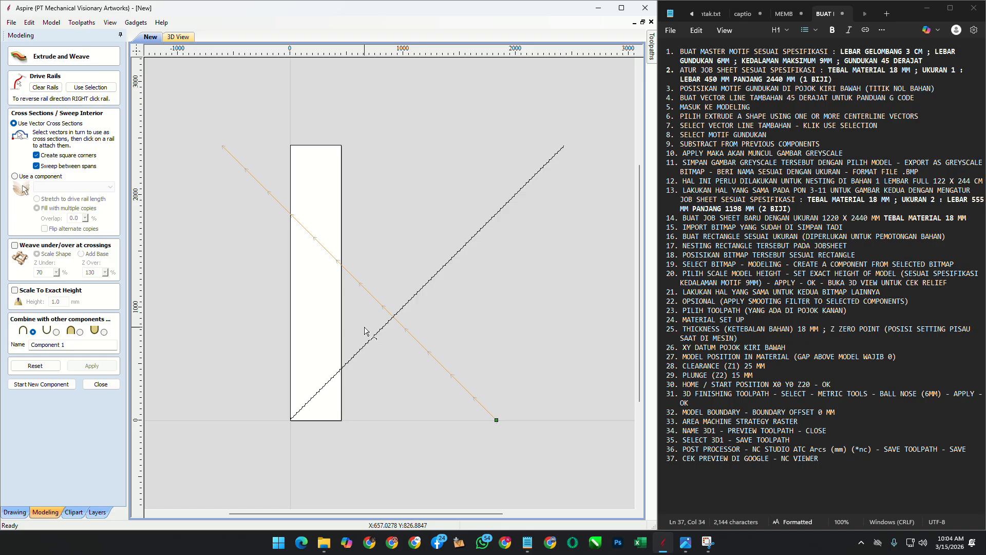
Step: Extrude the wave chain as the cross section along the rail, combined by subtraction and named 450X2440
{"action": "scroll", "coordinate": [373, 344], "scroll_direction": "up", "scroll_amount": 1}
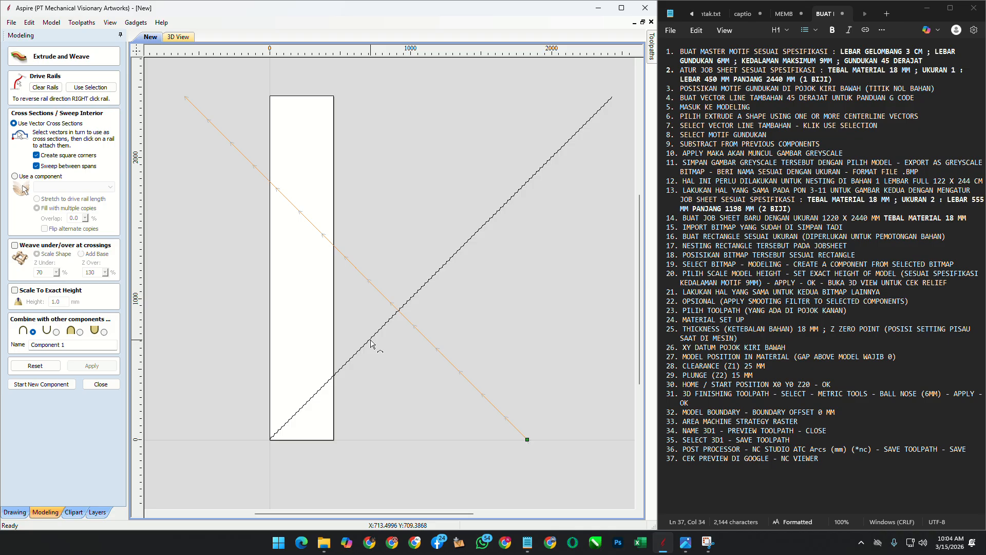
{"action": "left_click", "coordinate": [371, 343]}
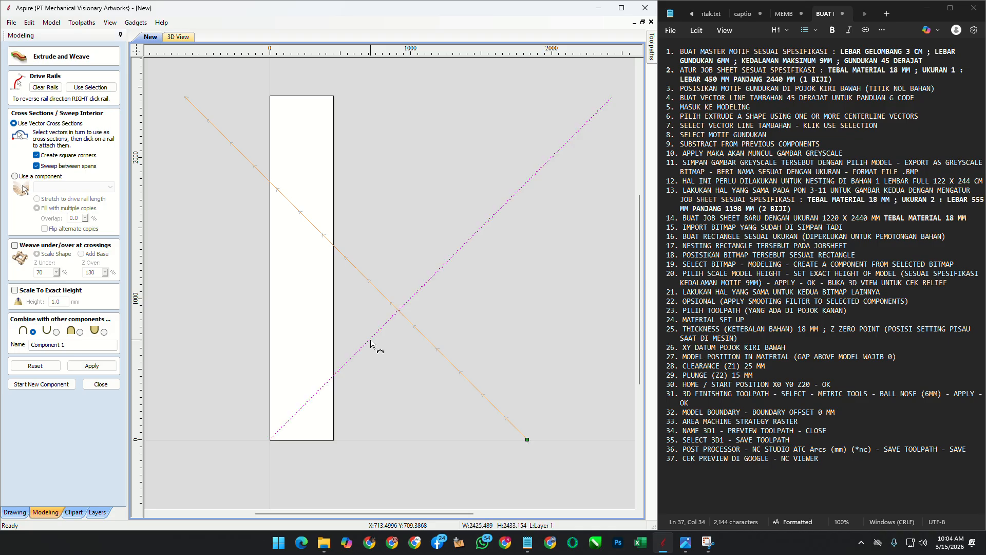
{"action": "left_click", "coordinate": [57, 332]}
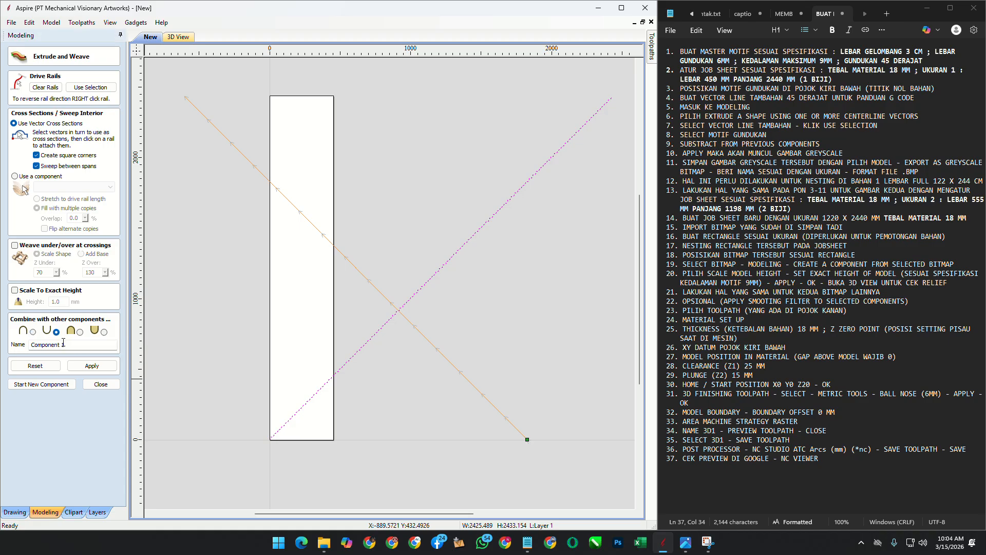
{"action": "left_click", "coordinate": [63, 342]}
{"action": "type", "text": "450X2440"}
{"action": "left_click", "coordinate": [92, 365]}
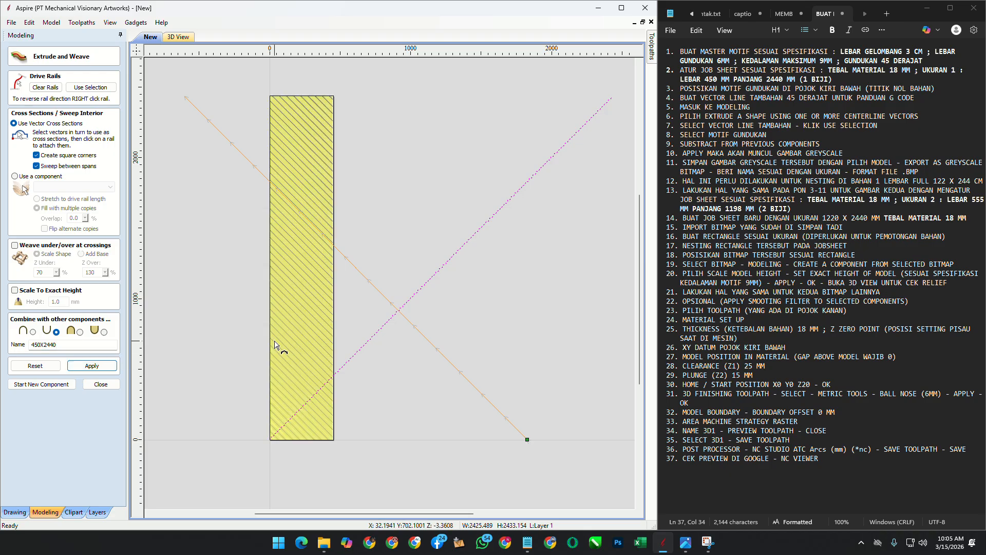
{"action": "left_click", "coordinate": [100, 385]}
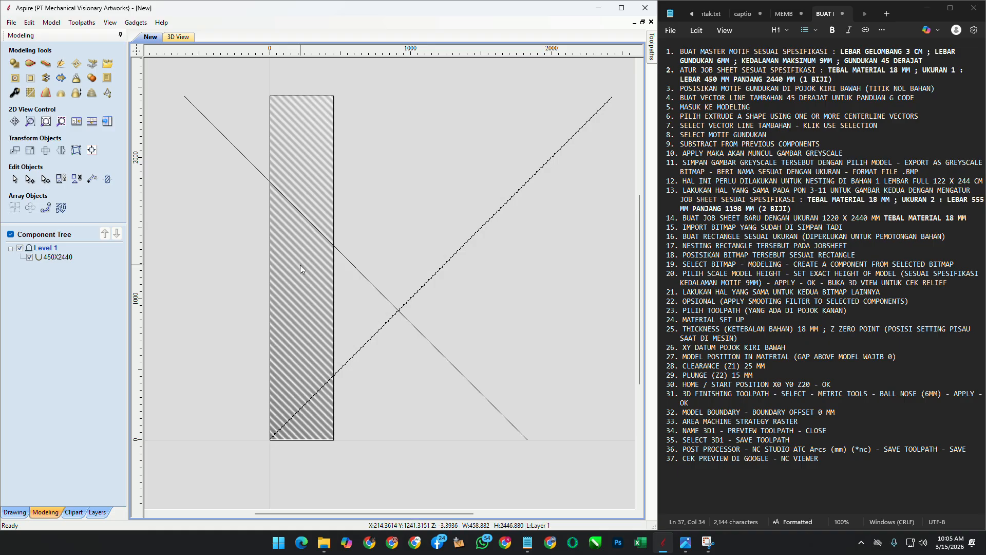
Step: Examine the diagonal ridges of the extruded relief, its overall size and its coverage at the sheet's lower-right corner
{"action": "scroll", "coordinate": [285, 294], "scroll_direction": "up", "scroll_amount": 2}
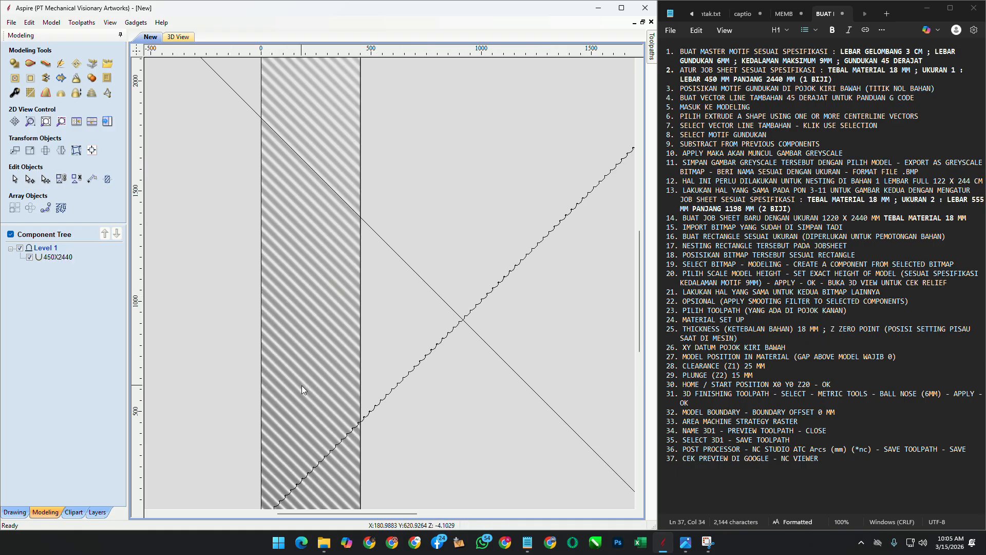
{"action": "scroll", "coordinate": [314, 383], "scroll_direction": "down", "scroll_amount": 2}
{"action": "left_click", "coordinate": [331, 327]}
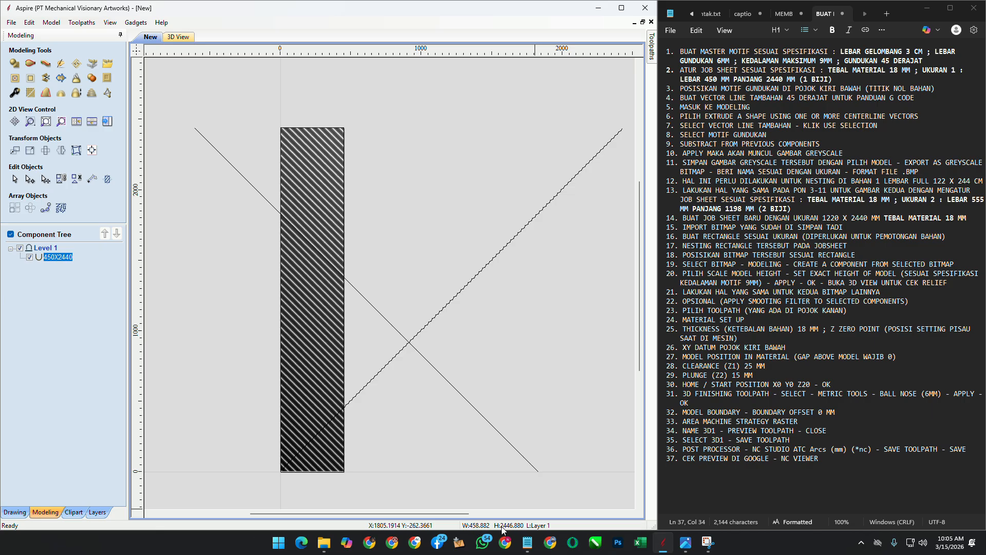
{"action": "scroll", "coordinate": [339, 498], "scroll_direction": "up", "scroll_amount": 3}
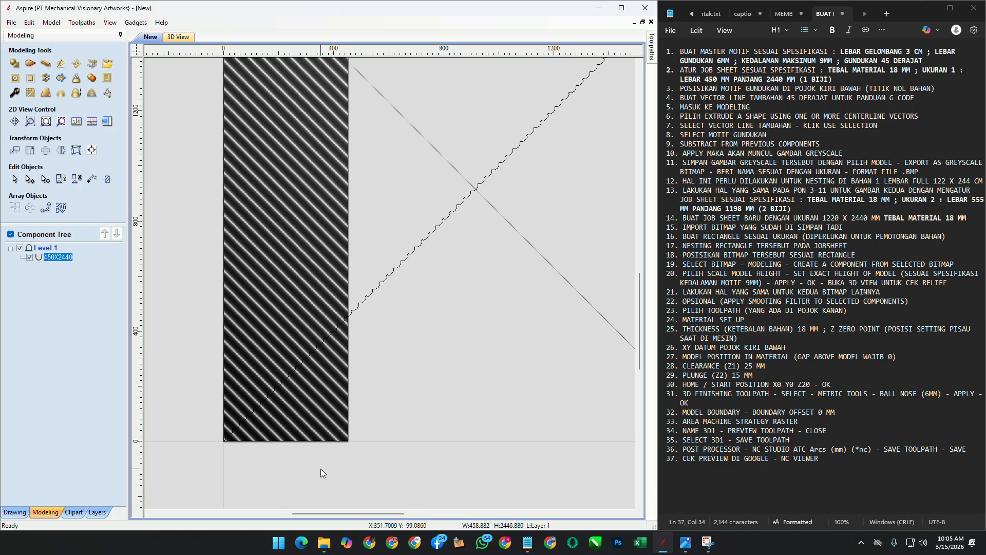
{"action": "scroll", "coordinate": [322, 467], "scroll_direction": "up", "scroll_amount": 6}
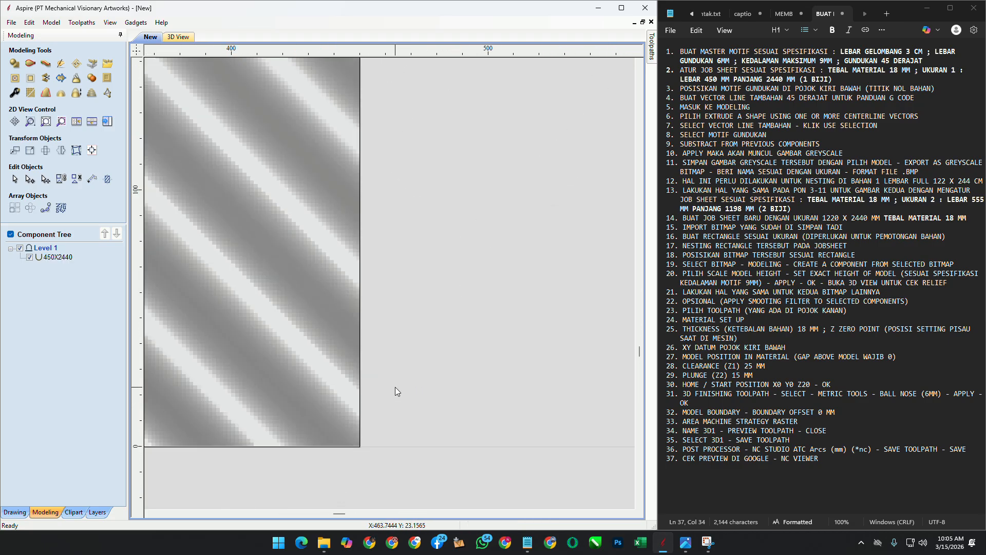
{"action": "scroll", "coordinate": [396, 387], "scroll_direction": "down", "scroll_amount": 8}
Step: Export the 450X2440 relief as a grayscale Windows bitmap named 450X2440 in the Downloads folder
{"action": "left_click", "coordinate": [393, 384]}
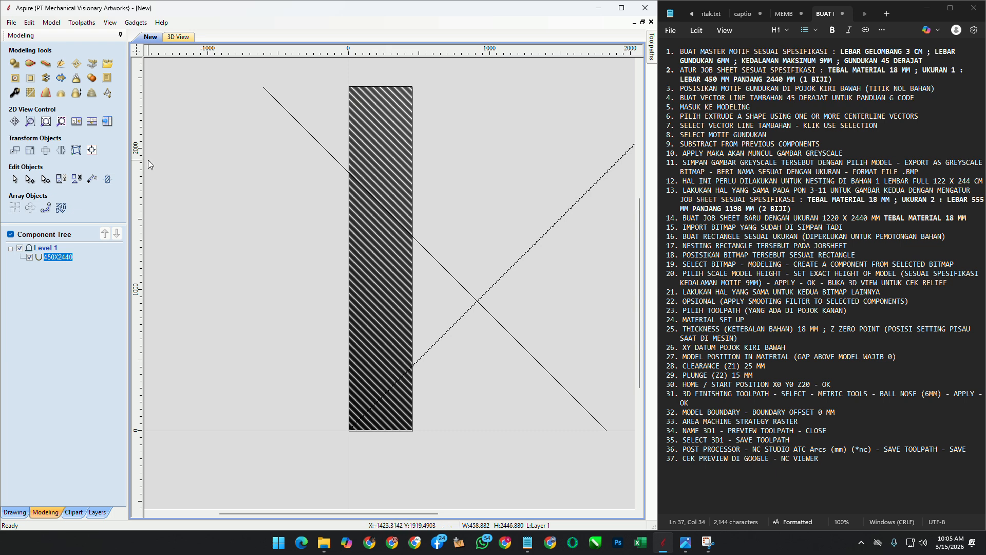
{"action": "left_click", "coordinate": [11, 23]}
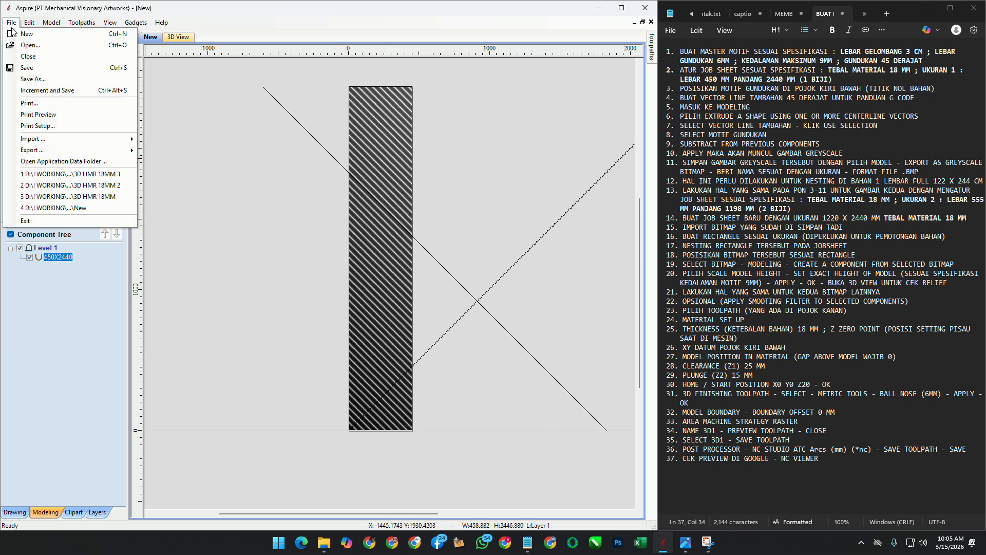
{"action": "mouse_move", "coordinate": [35, 23]}
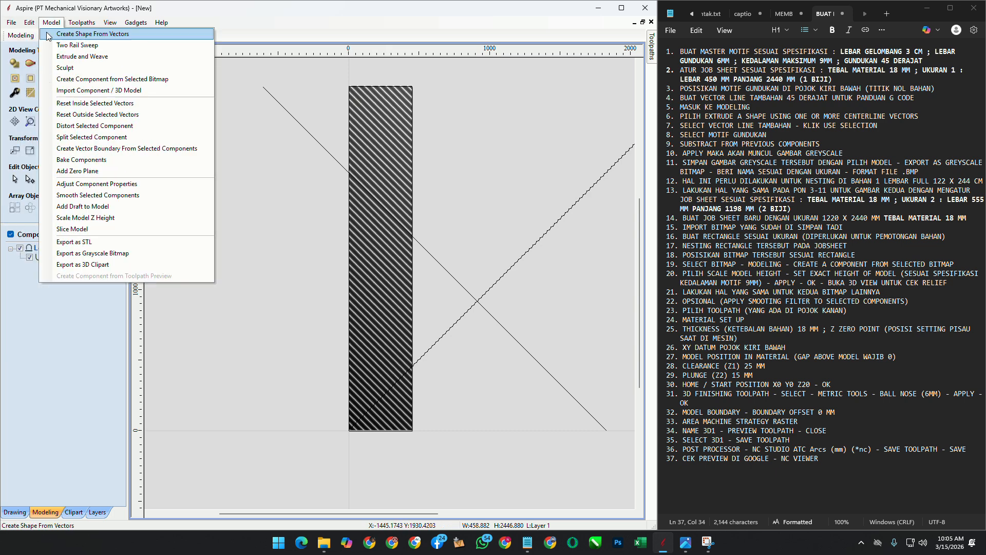
{"action": "left_click", "coordinate": [94, 254]}
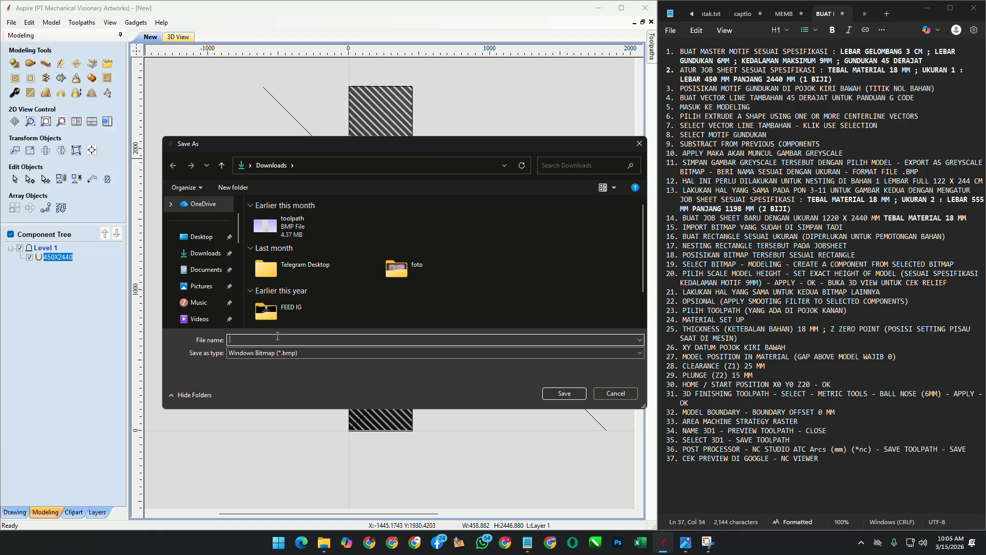
{"action": "type", "text": "450Z2"}
{"action": "key", "text": "BackSpace"}
{"action": "key", "text": "BackSpace"}
{"action": "type", "text": "X2440"}
{"action": "left_click", "coordinate": [564, 394]}
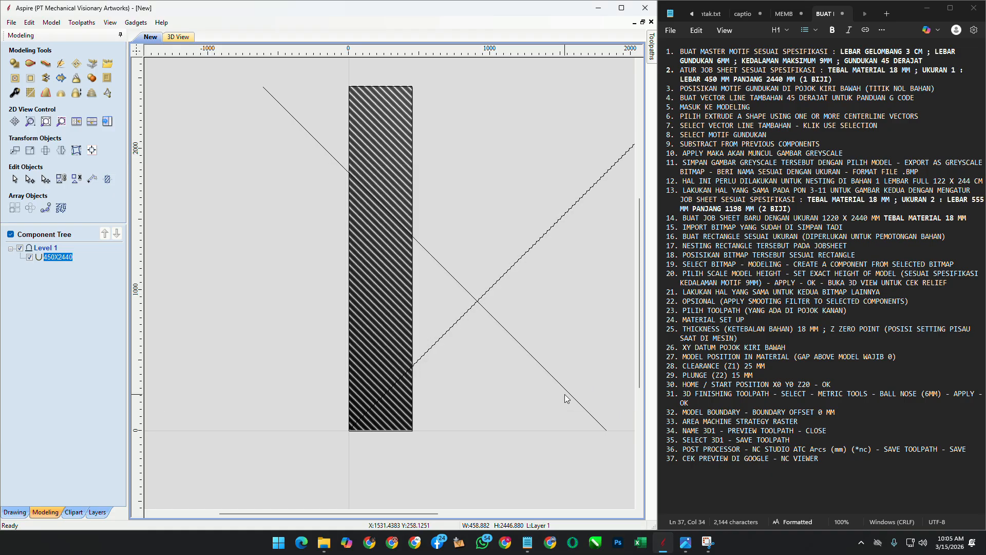
{"action": "left_click", "coordinate": [565, 393]}
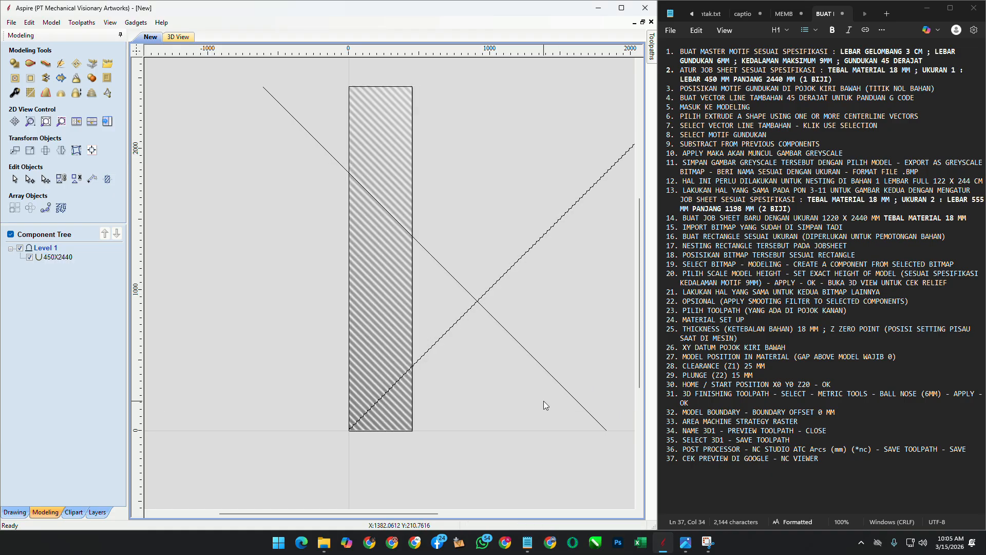
Step: Check the required second panel size in the Notepad notes, highlighting the line "55.5 CM X 119.8 CM = 2 BIJI"
{"action": "left_click", "coordinate": [784, 14]}
{"action": "mouse_move", "coordinate": [936, 292]}
{"action": "left_mouse_down"}
{"action": "mouse_move", "coordinate": [663, 251]}
{"action": "mouse_move", "coordinate": [644, 263]}
{"action": "mouse_move", "coordinate": [894, 271]}
{"action": "mouse_move", "coordinate": [806, 271]}
{"action": "mouse_move", "coordinate": [917, 292]}
{"action": "left_mouse_up"}
{"action": "left_click", "coordinate": [533, 187]}
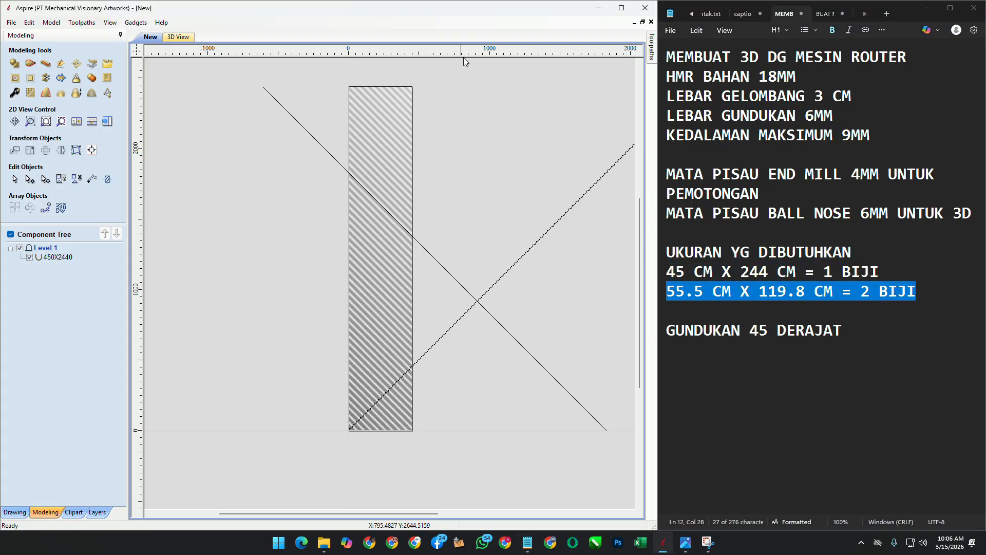
{"action": "left_click", "coordinate": [822, 13]}
Step: Delete the 450X2440 relief component and the rectangle outlining the old sheet
{"action": "left_click", "coordinate": [387, 141]}
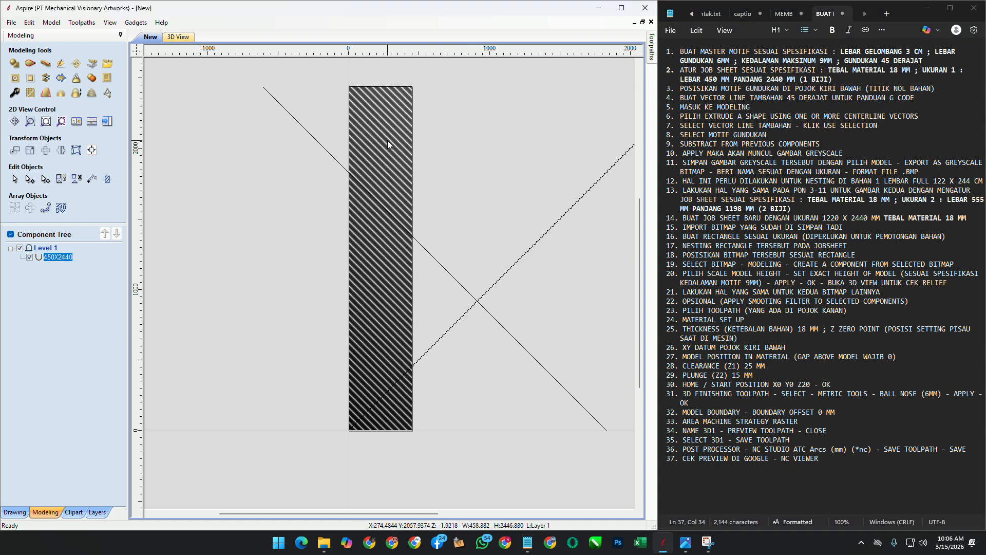
{"action": "right_click", "coordinate": [57, 260]}
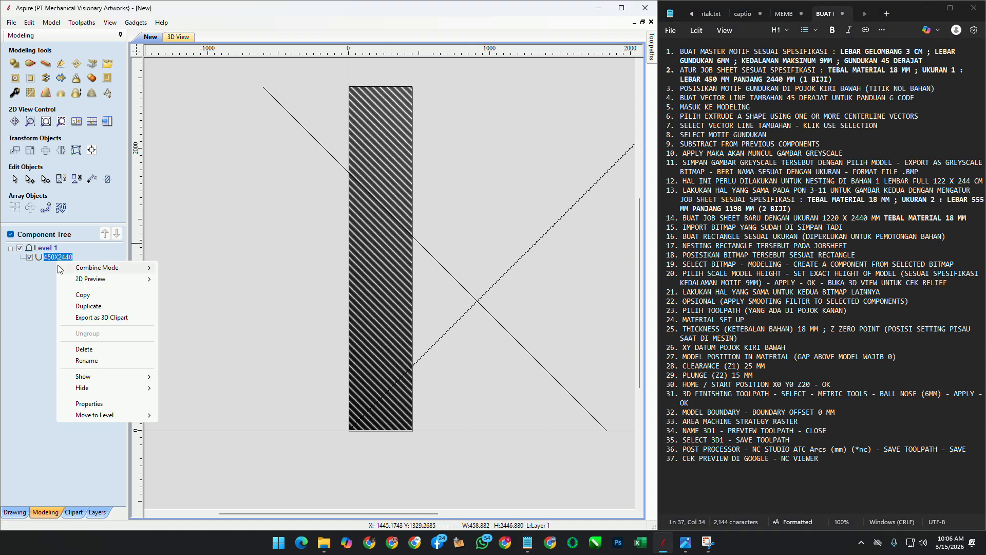
{"action": "left_click", "coordinate": [84, 349]}
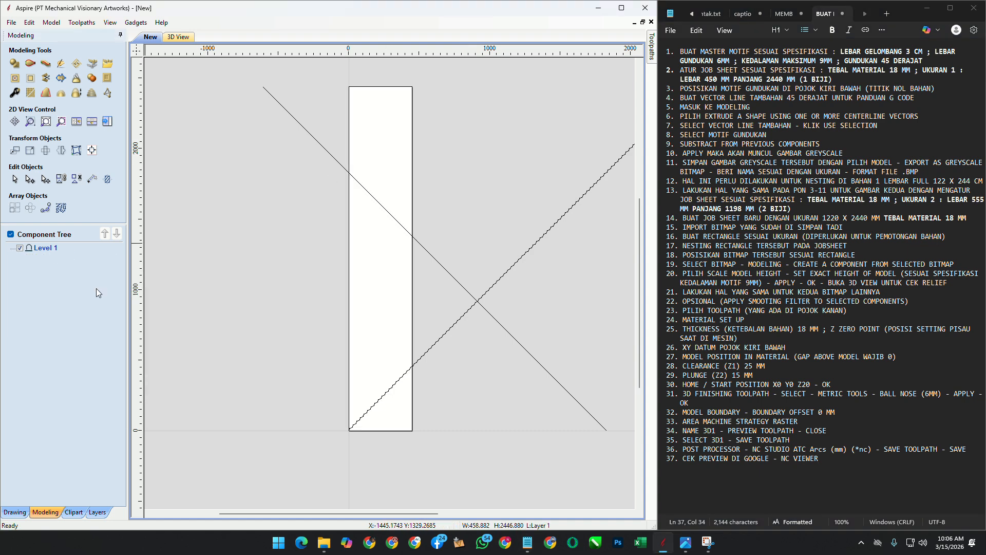
{"action": "right_click", "coordinate": [352, 210]}
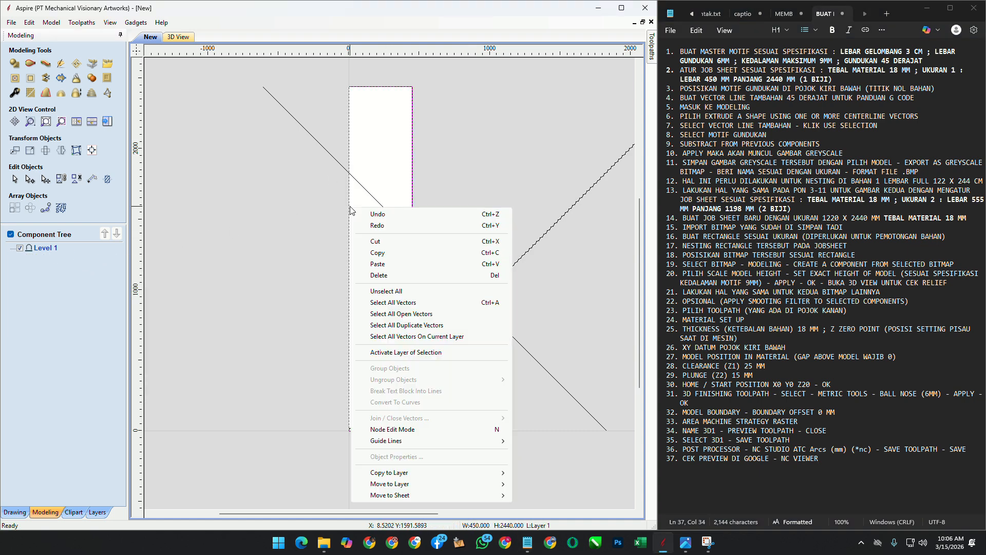
{"action": "left_click", "coordinate": [361, 278]}
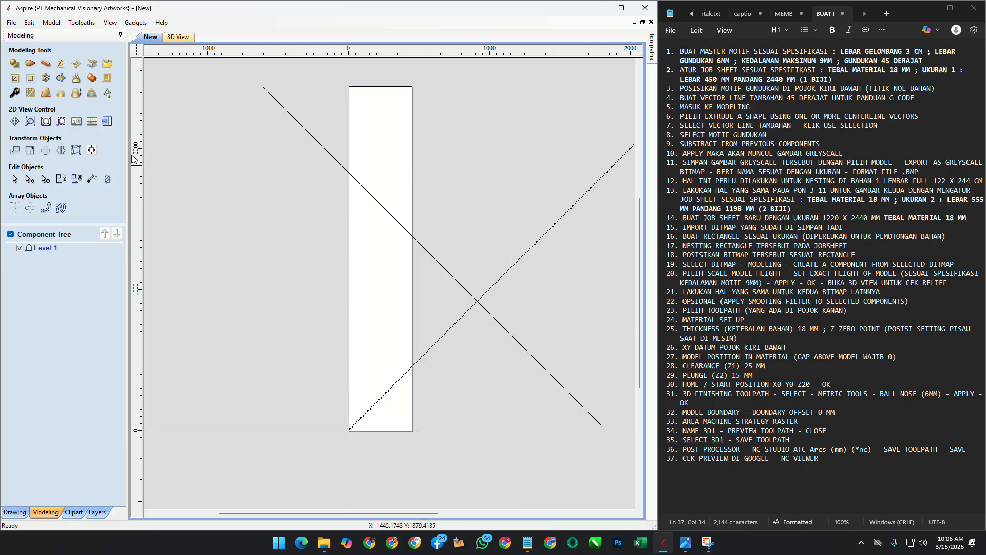
Step: Set the job size to 555 mm wide by 1198 mm high
{"action": "left_click", "coordinate": [29, 22]}
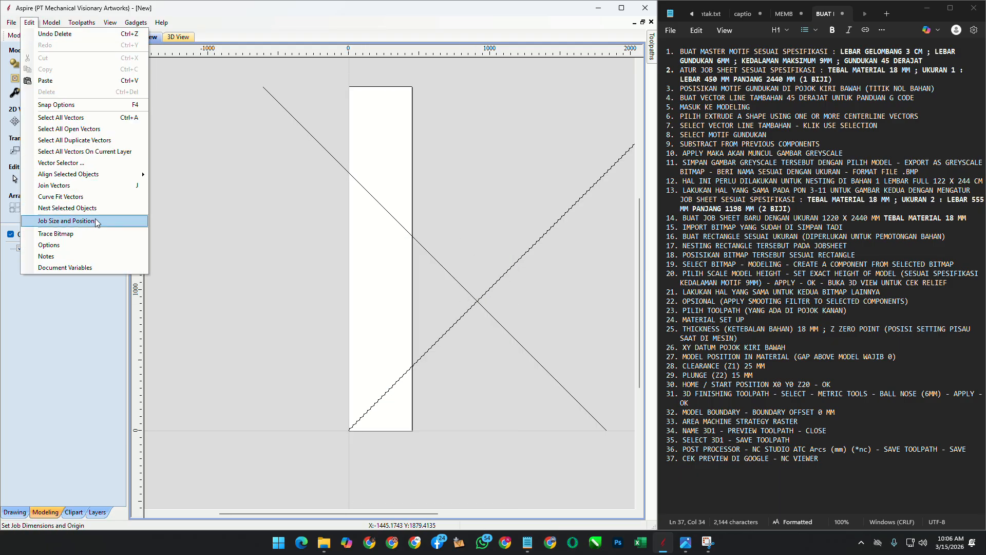
{"action": "key", "text": "Escape"}
{"action": "scroll", "coordinate": [424, 145], "scroll_direction": "up", "scroll_amount": 1}
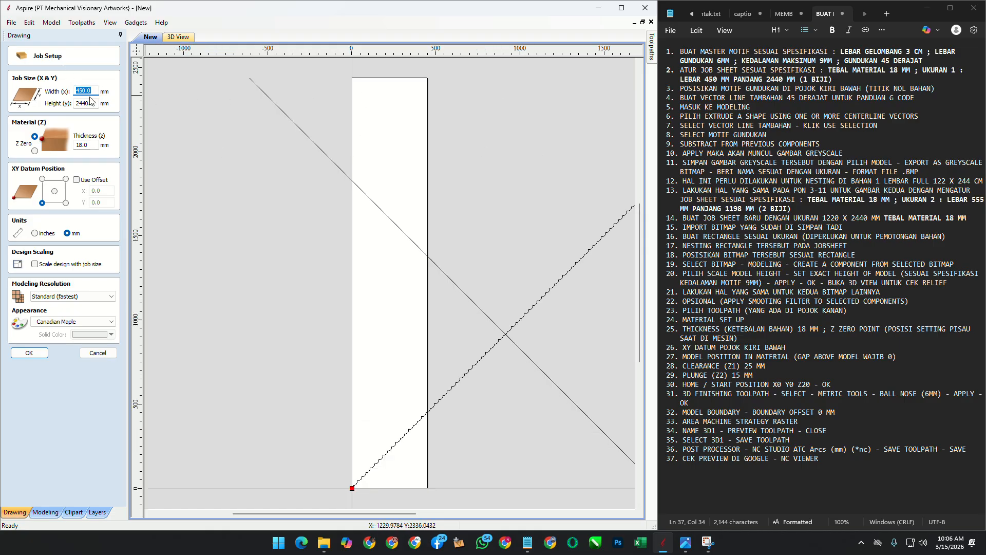
{"action": "type", "text": "555"}
{"action": "key", "text": "Tab"}
{"action": "type", "text": "11"}
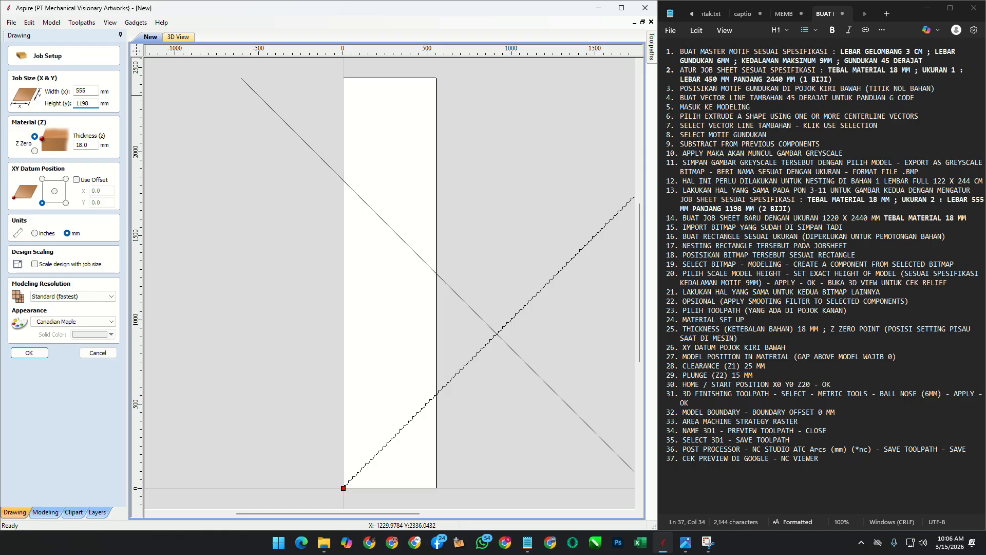
{"action": "key", "text": "Return"}
Step: Compare the notes with the resized sheet and examine how the wave chain starts at the sheet's lower-left corner and crosses it
{"action": "left_click", "coordinate": [786, 14]}
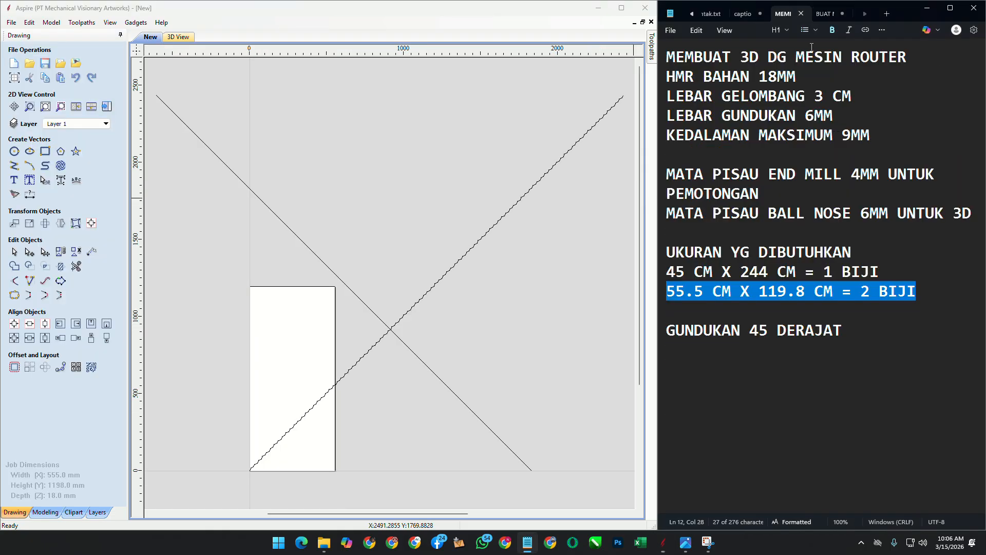
{"action": "left_click", "coordinate": [821, 15]}
{"action": "left_click", "coordinate": [470, 306]}
{"action": "middle_click_drag", "start_coordinate": [249, 492], "coordinate": [319, 423]}
{"action": "scroll", "coordinate": [342, 375], "scroll_direction": "up", "scroll_amount": 5}
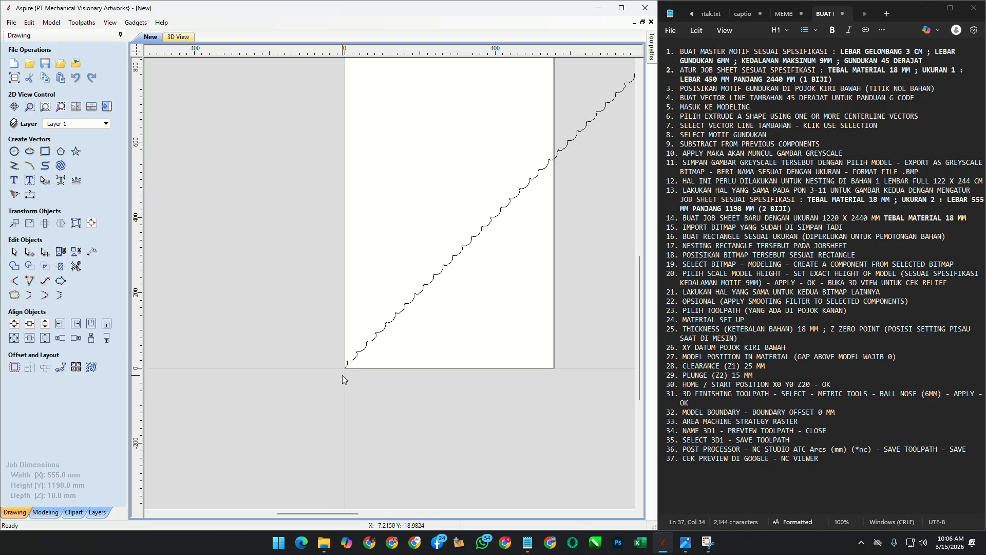
{"action": "scroll", "coordinate": [352, 374], "scroll_direction": "down", "scroll_amount": 3}
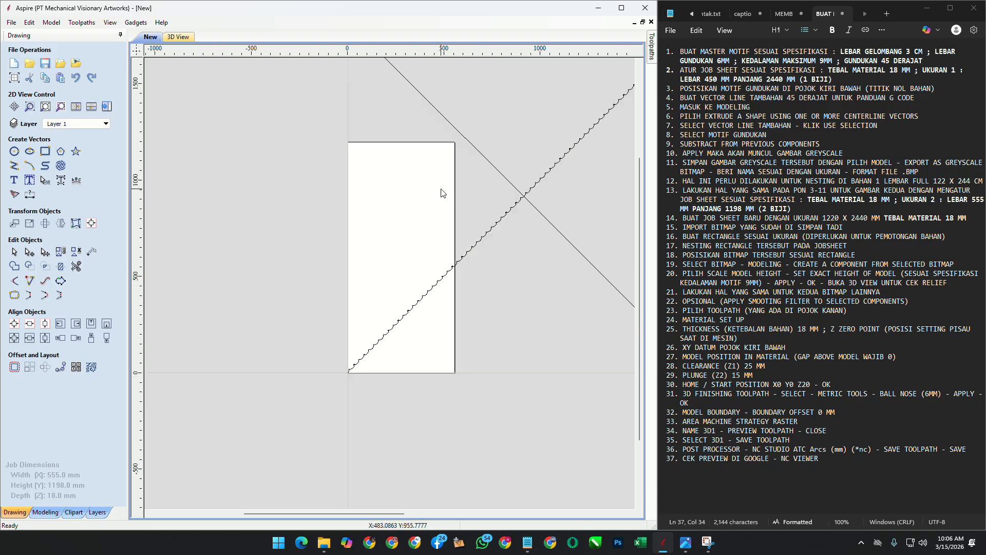
{"action": "mouse_move", "coordinate": [448, 191]}
{"action": "middle_mouse_down"}
{"action": "mouse_move", "coordinate": [379, 293]}
{"action": "mouse_move", "coordinate": [379, 276]}
{"action": "middle_mouse_up"}
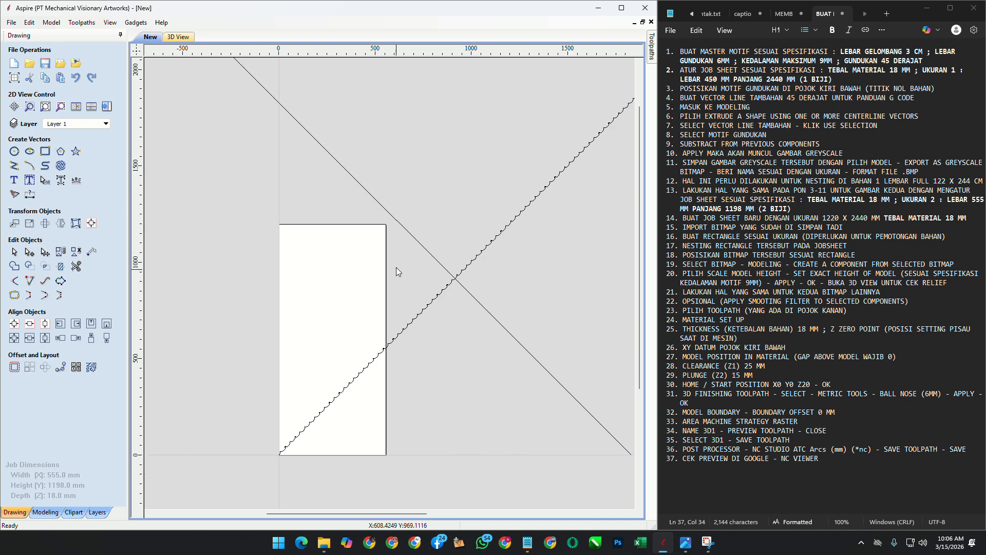
Step: Start an Extrude and Weave shape on the resized sheet, using the straight diagonal guide line as the drive rail
{"action": "left_click", "coordinate": [45, 512]}
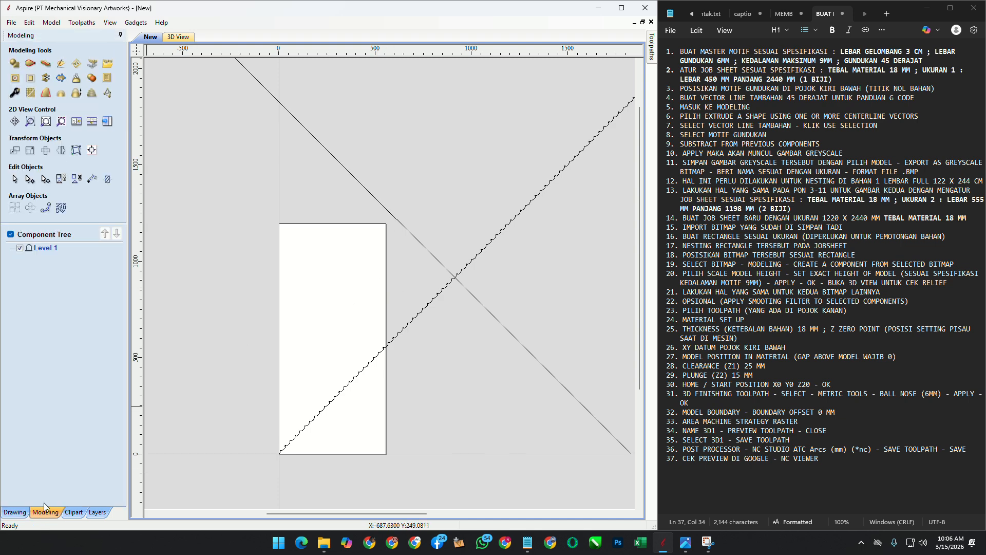
{"action": "left_click", "coordinate": [45, 64]}
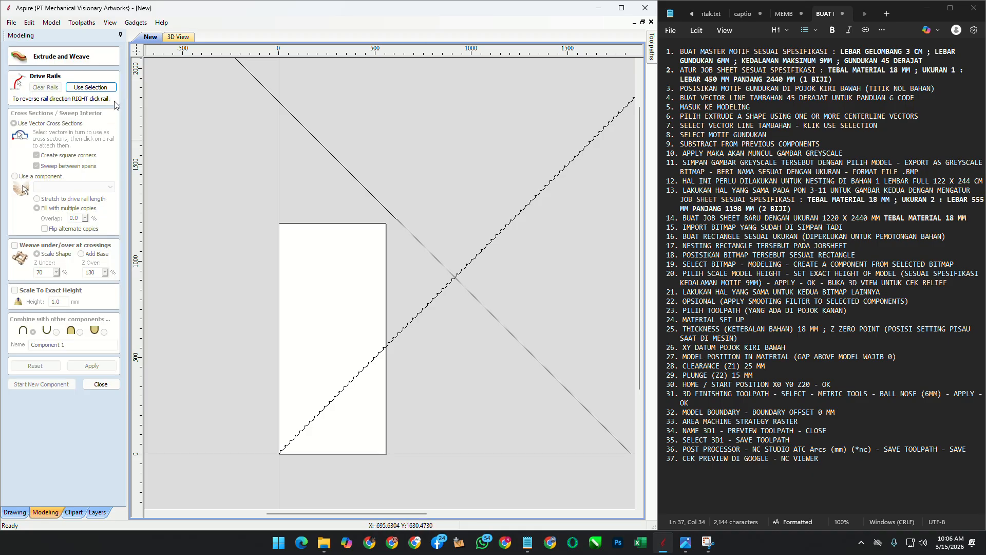
{"action": "left_click", "coordinate": [380, 208]}
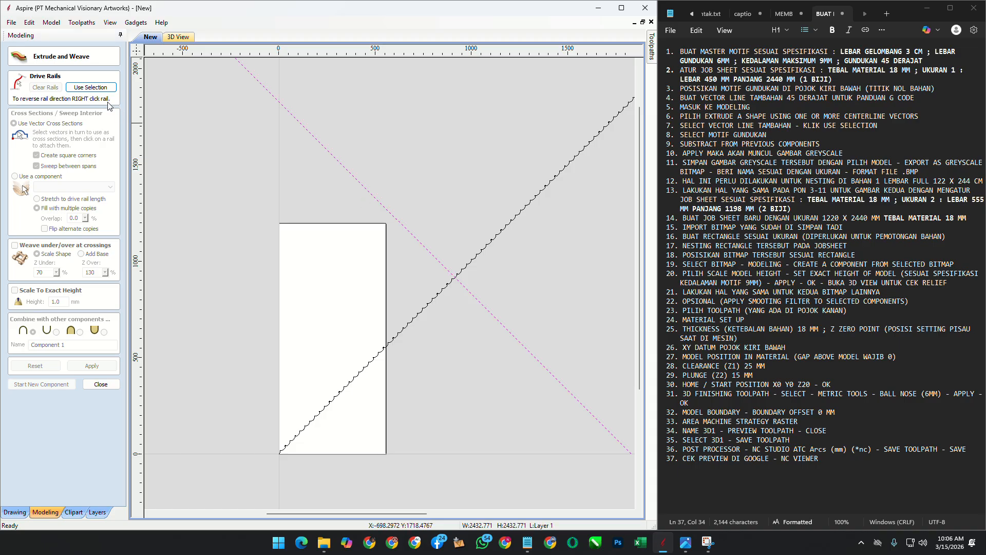
{"action": "left_click", "coordinate": [91, 87]}
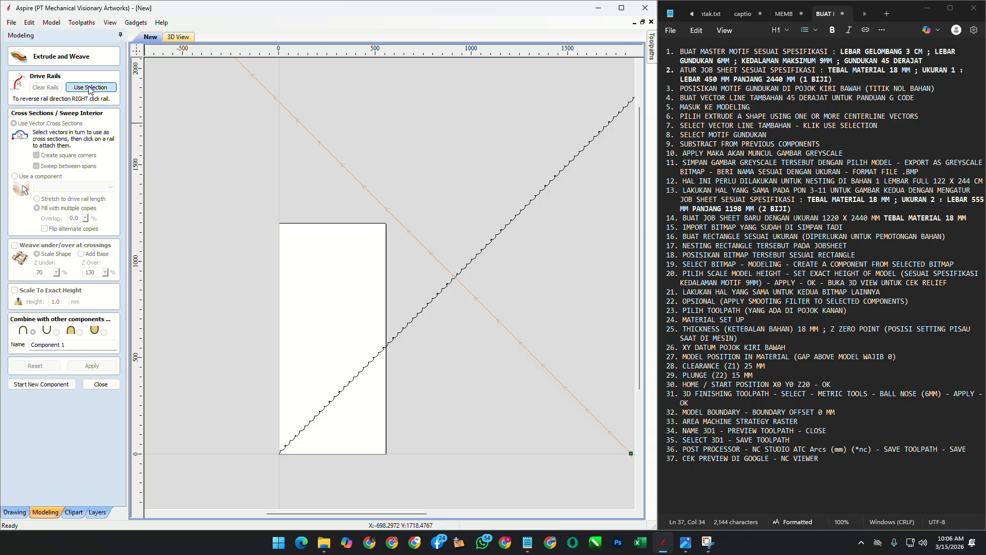
Step: Extrude the wave chain as the cross section along the rail, combined by subtraction and named 555X1198
{"action": "left_click", "coordinate": [370, 364]}
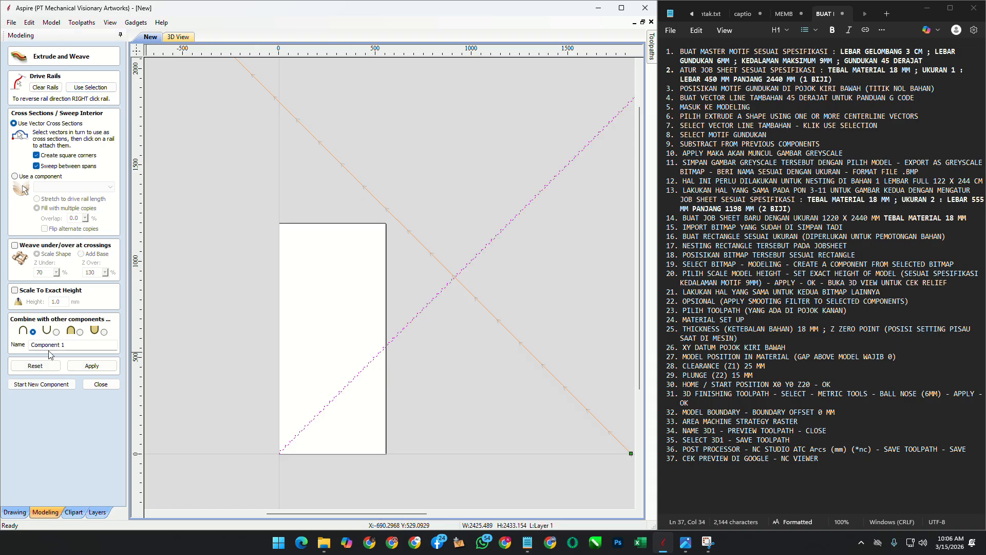
{"action": "left_click_drag", "start_coordinate": [67, 345], "coordinate": [5, 343]}
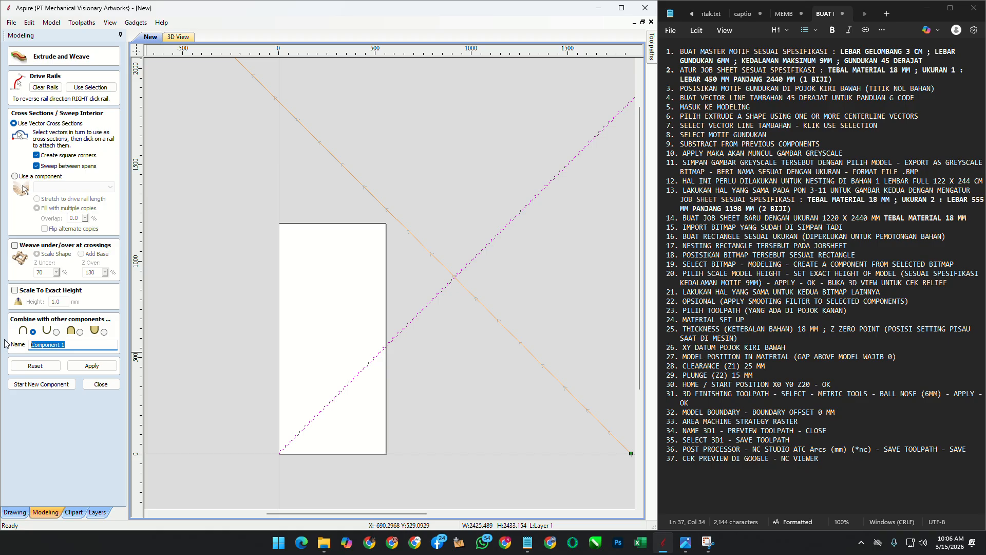
{"action": "left_click", "coordinate": [56, 332]}
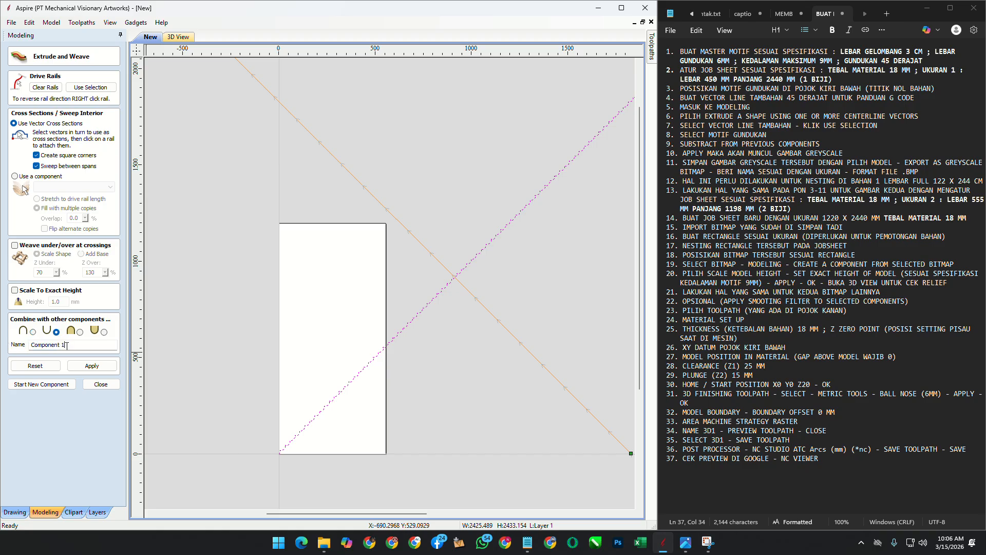
{"action": "left_click_drag", "start_coordinate": [66, 345], "coordinate": [6, 353]}
{"action": "type", "text": "555X1198"}
{"action": "left_click", "coordinate": [93, 367]}
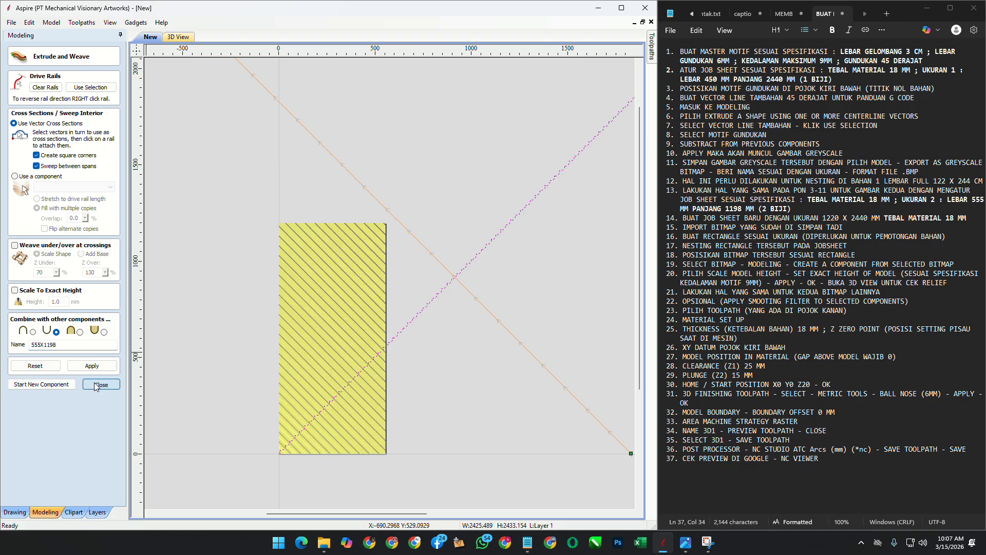
{"action": "left_click", "coordinate": [101, 384]}
Step: Export the 555X1198 relief as a grayscale Windows bitmap named 555X1198 in the Downloads folder
{"action": "left_click", "coordinate": [363, 309]}
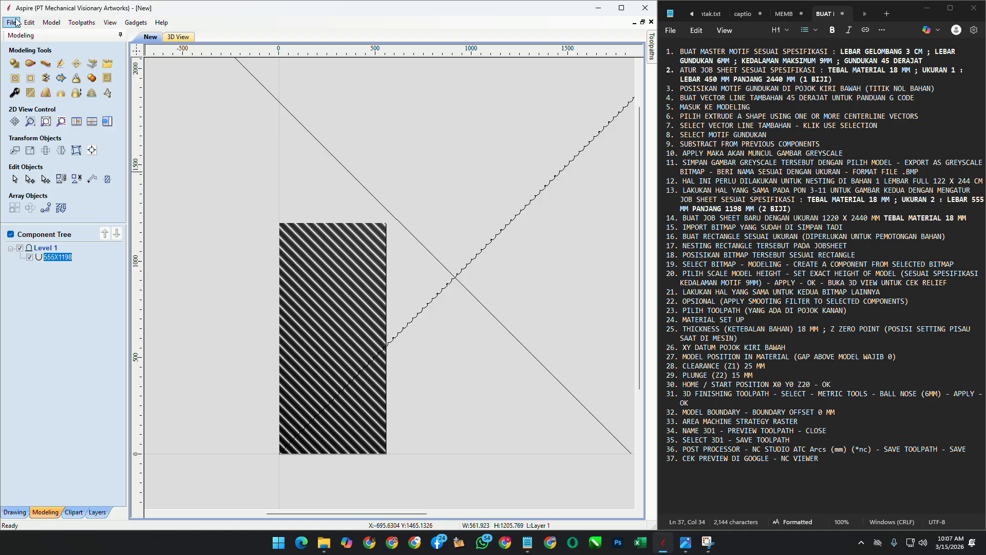
{"action": "left_click", "coordinate": [51, 22]}
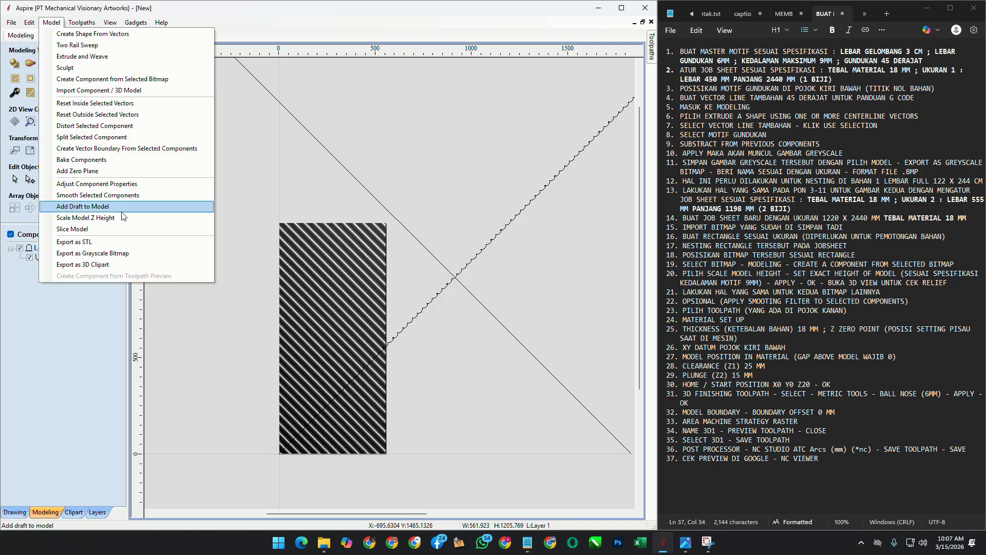
{"action": "left_click", "coordinate": [122, 252]}
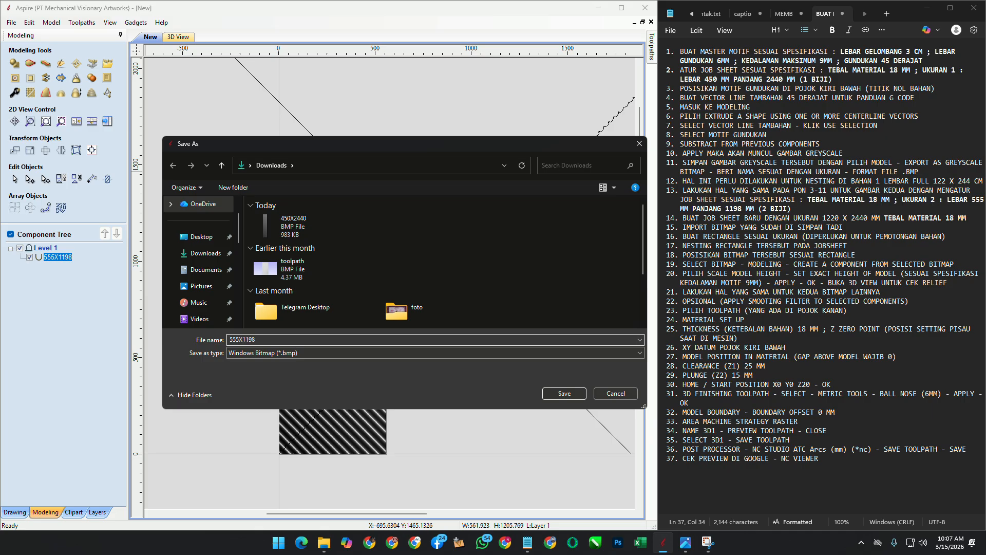
{"action": "key", "text": "Return"}
{"action": "left_click", "coordinate": [97, 260]}
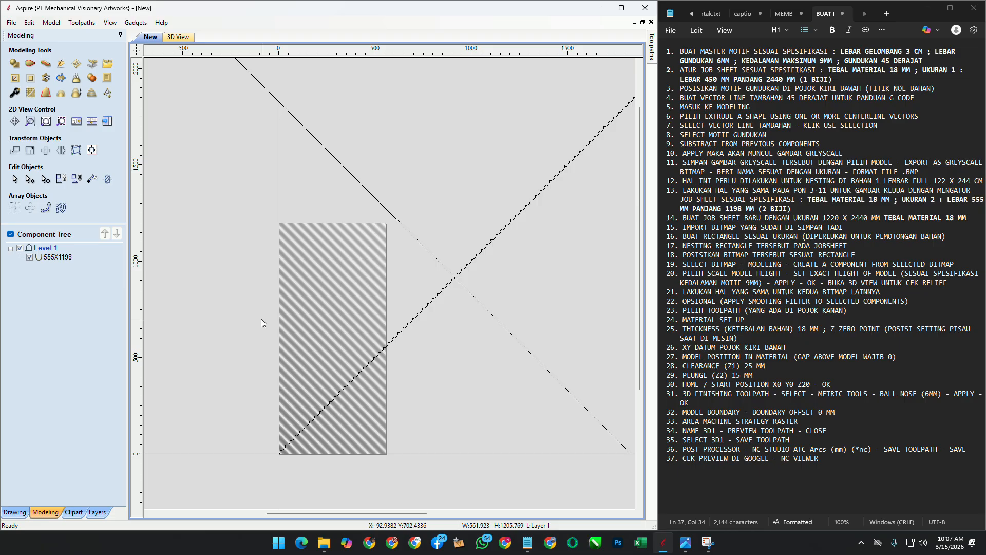
Step: Delete the 555X1198 relief together with the wave chain and the straight diagonal guide line to empty the sheet
{"action": "scroll", "coordinate": [261, 318], "scroll_direction": "down", "scroll_amount": 3}
{"action": "left_click_drag", "start_coordinate": [185, 139], "coordinate": [544, 415]}
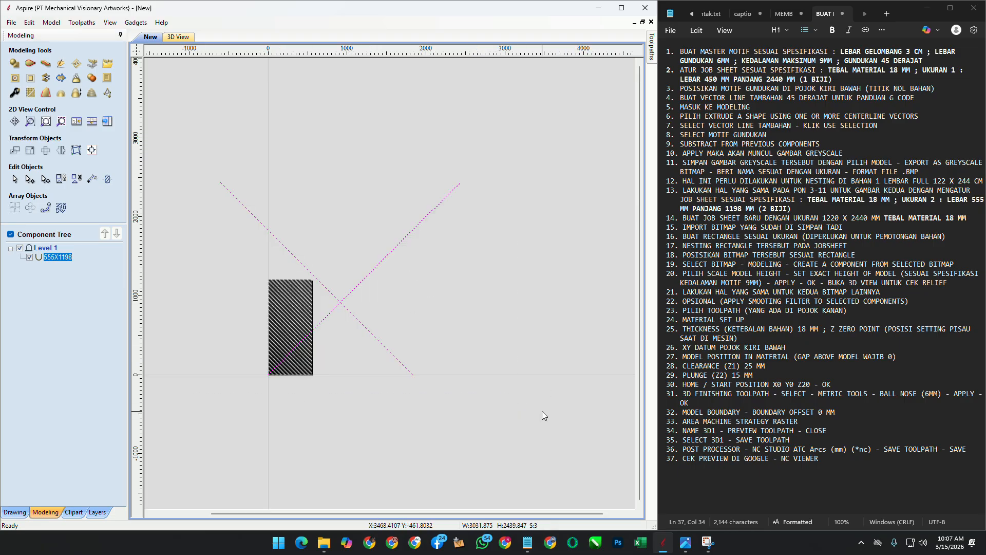
{"action": "left_click", "coordinate": [543, 415]}
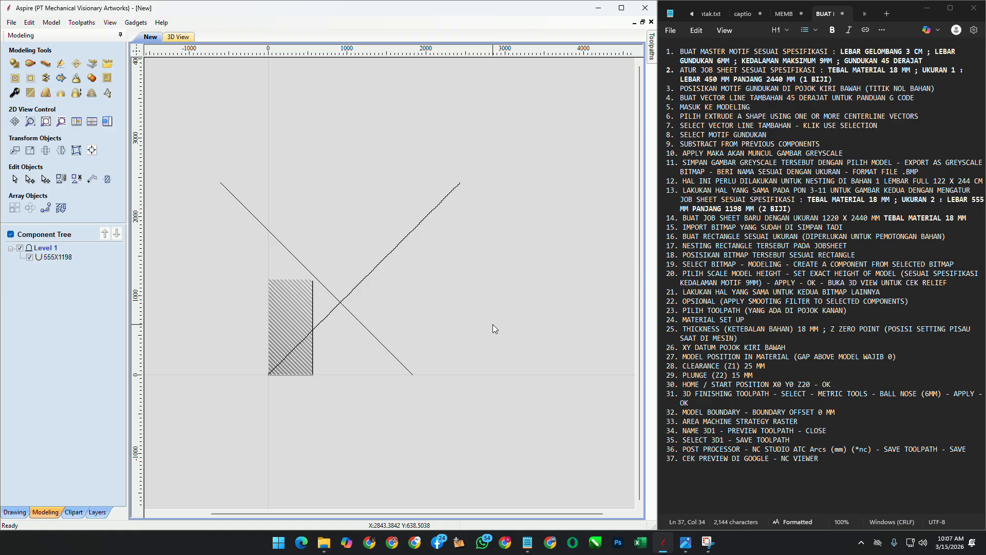
{"action": "left_click_drag", "start_coordinate": [193, 131], "coordinate": [564, 410]}
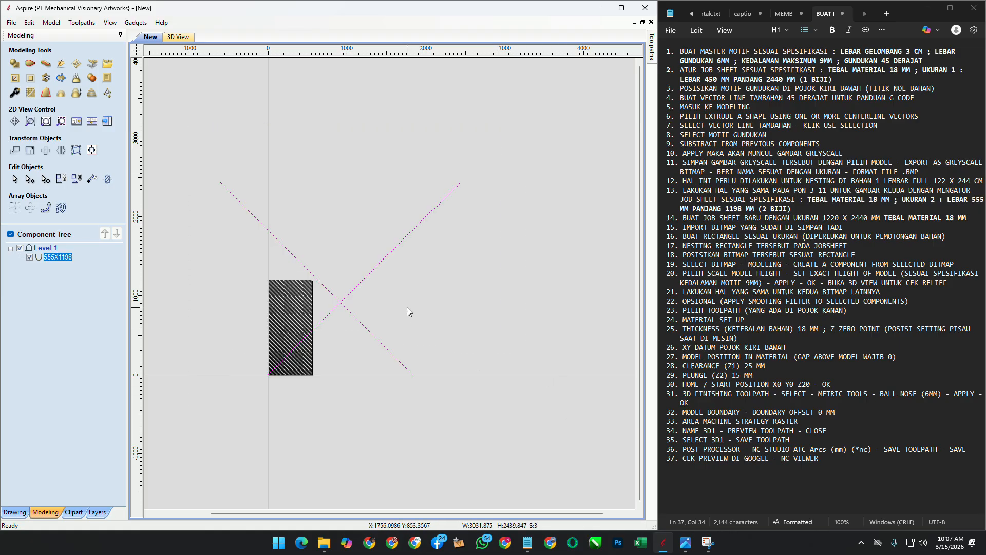
{"action": "key", "text": "Delete"}
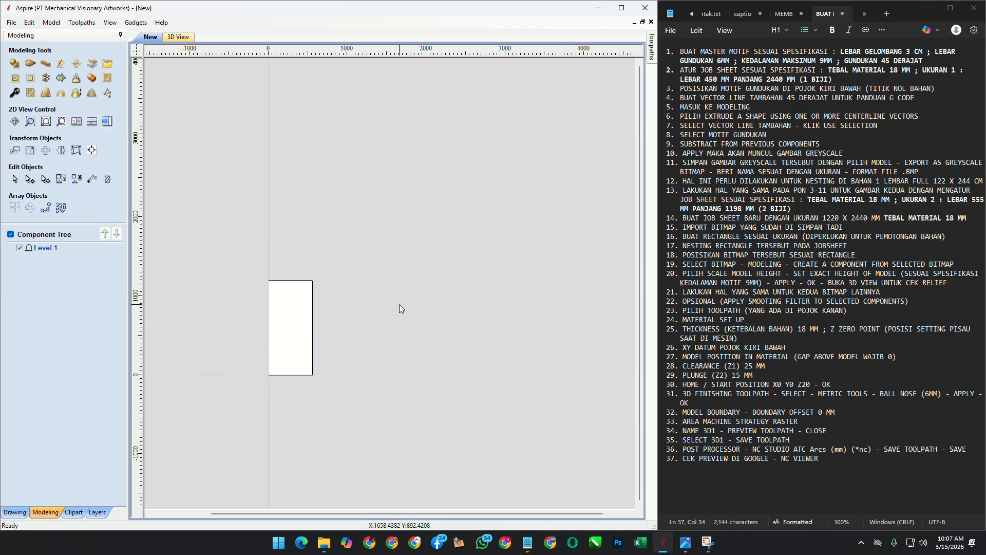
Step: Start a new job without saving the current one, with a sheet size of 1220 x 2440 mm and 18 mm thickness
{"action": "right_click", "coordinate": [44, 249]}
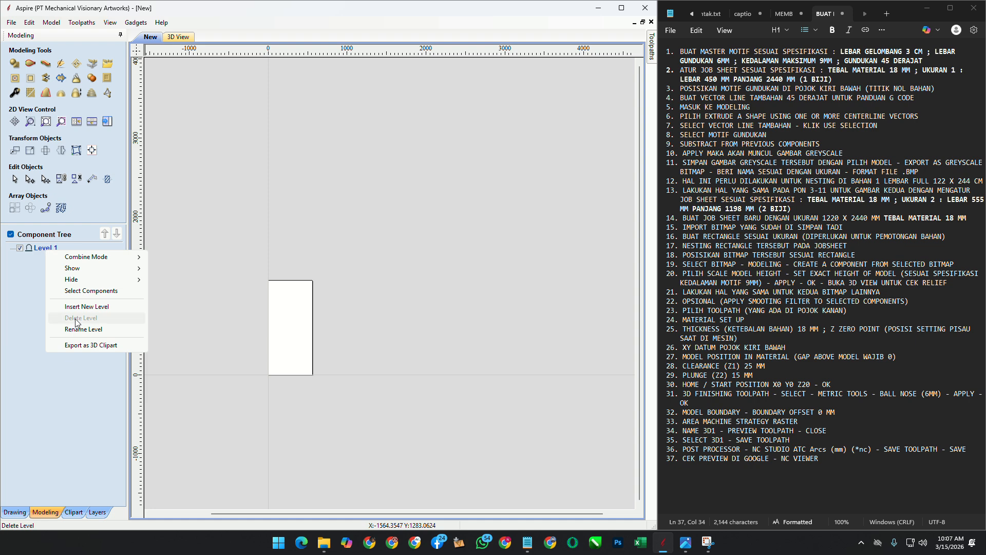
{"action": "left_click", "coordinate": [97, 385]}
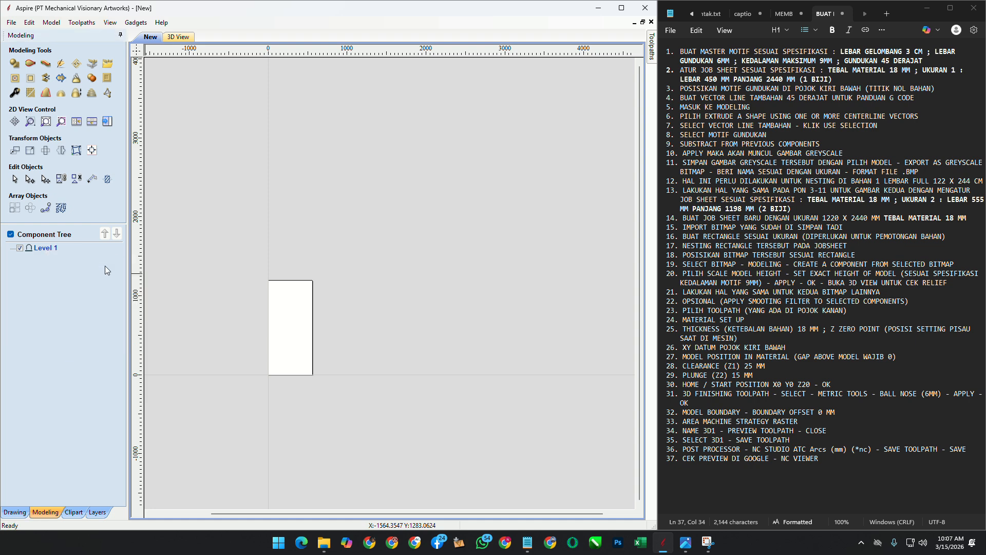
{"action": "left_click", "coordinate": [11, 24]}
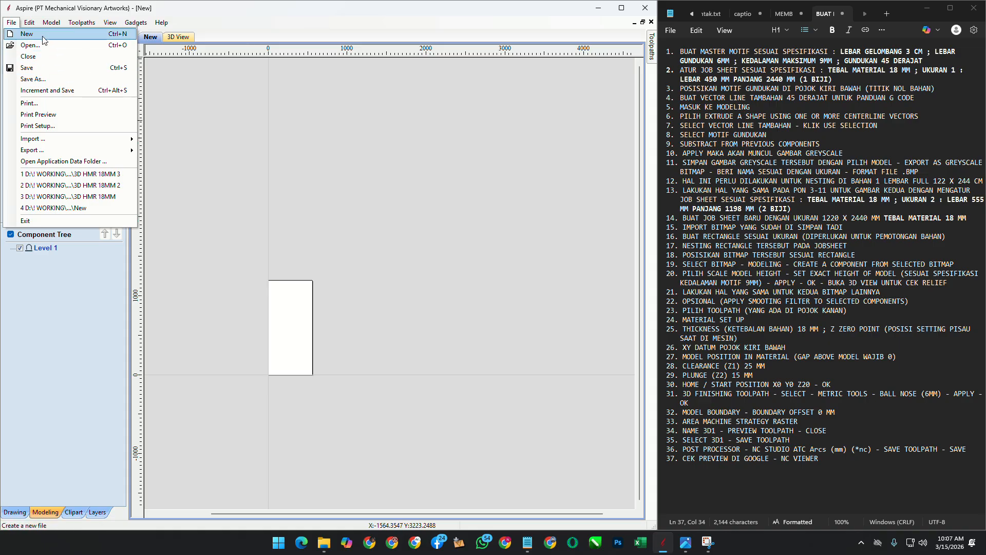
{"action": "left_click", "coordinate": [27, 34]}
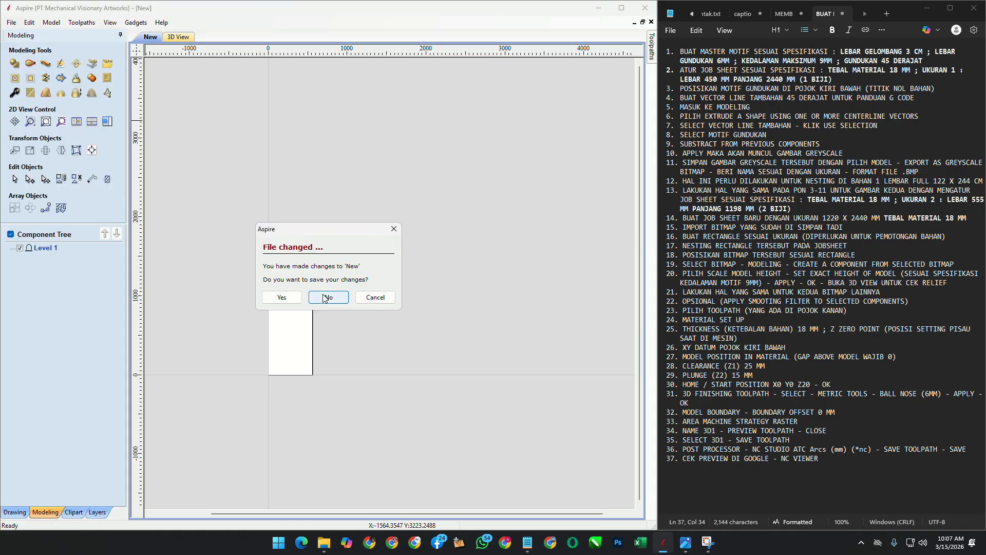
{"action": "left_click", "coordinate": [329, 296]}
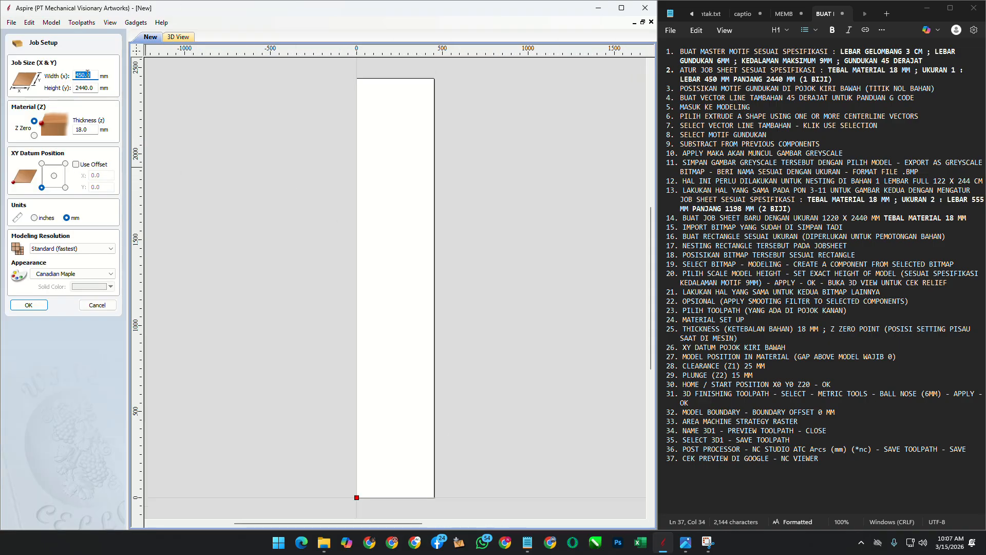
{"action": "type", "text": "1220"}
{"action": "left_click", "coordinate": [93, 129]}
{"action": "left_click", "coordinate": [40, 306]}
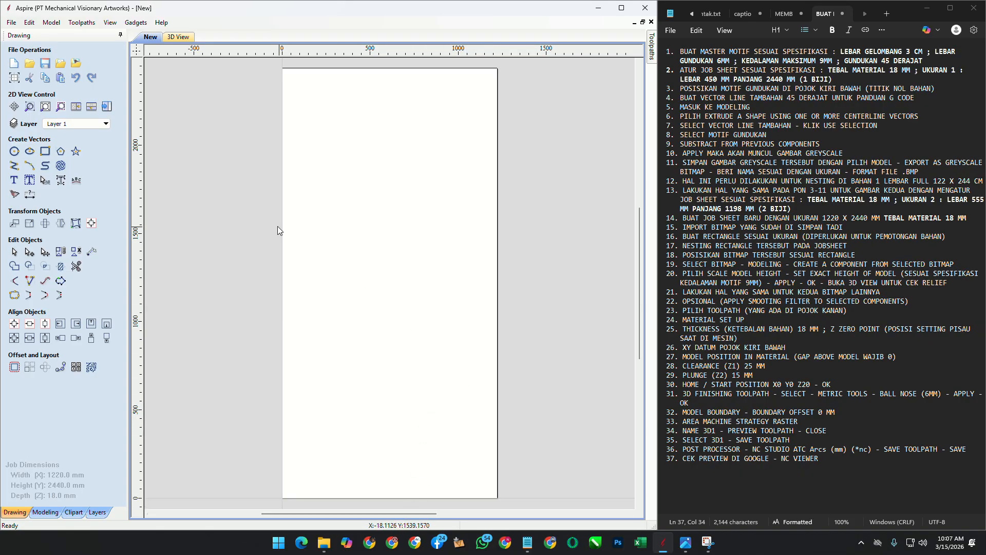
Step: Draw a vertical rectangle on the sheet and set its size to 450 x 2440 mm
{"action": "left_click", "coordinate": [46, 151]}
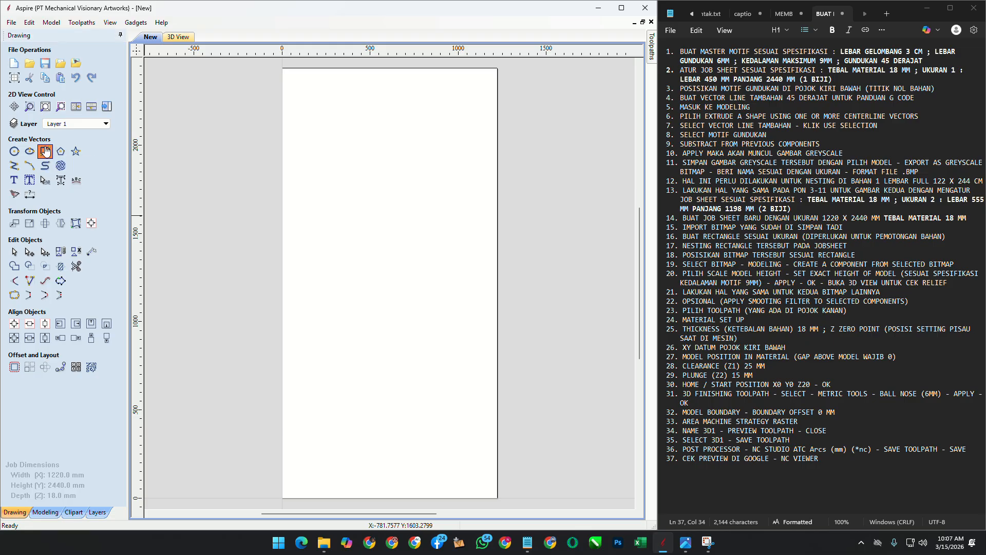
{"action": "mouse_move", "coordinate": [305, 91]}
{"action": "left_mouse_down"}
{"action": "mouse_move", "coordinate": [348, 220]}
{"action": "mouse_move", "coordinate": [373, 486]}
{"action": "left_mouse_up"}
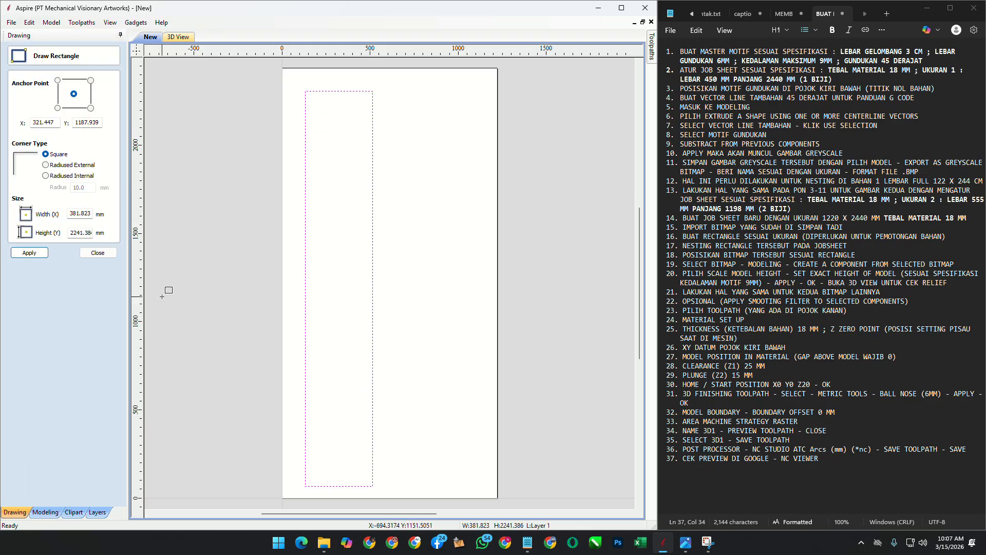
{"action": "double_click", "coordinate": [80, 213]}
{"action": "type", "text": "4"}
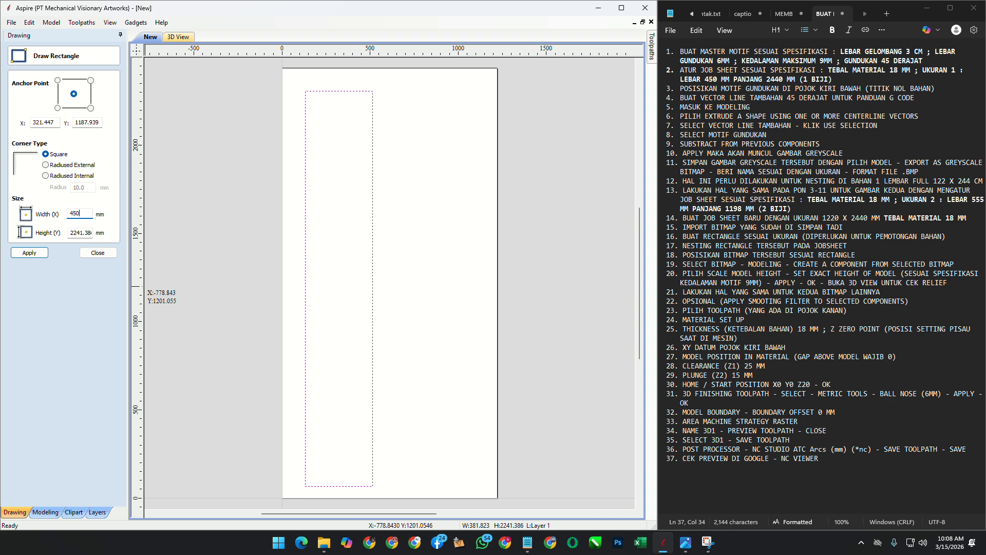
{"action": "type", "text": "50"}
{"action": "key", "text": "Tab"}
{"action": "type", "text": "2440"}
{"action": "left_click", "coordinate": [29, 252]}
{"action": "left_click", "coordinate": [97, 252]}
Step: Draw a 1220 x 2440 mm rectangle as the sheet outline and centre it in the material
{"action": "left_click", "coordinate": [45, 151]}
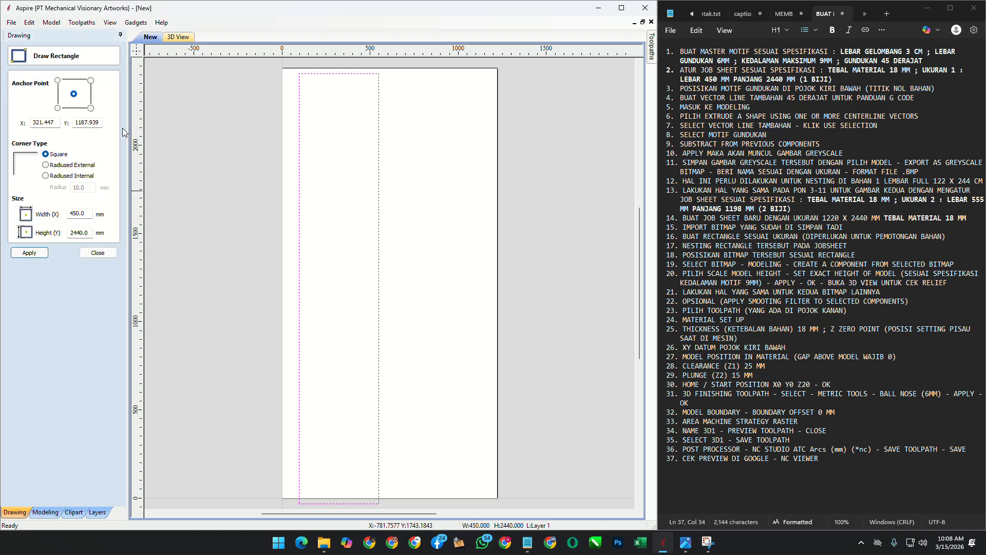
{"action": "left_click_drag", "start_coordinate": [205, 100], "coordinate": [356, 311]}
{"action": "double_click", "coordinate": [79, 213]}
{"action": "type", "text": "1"}
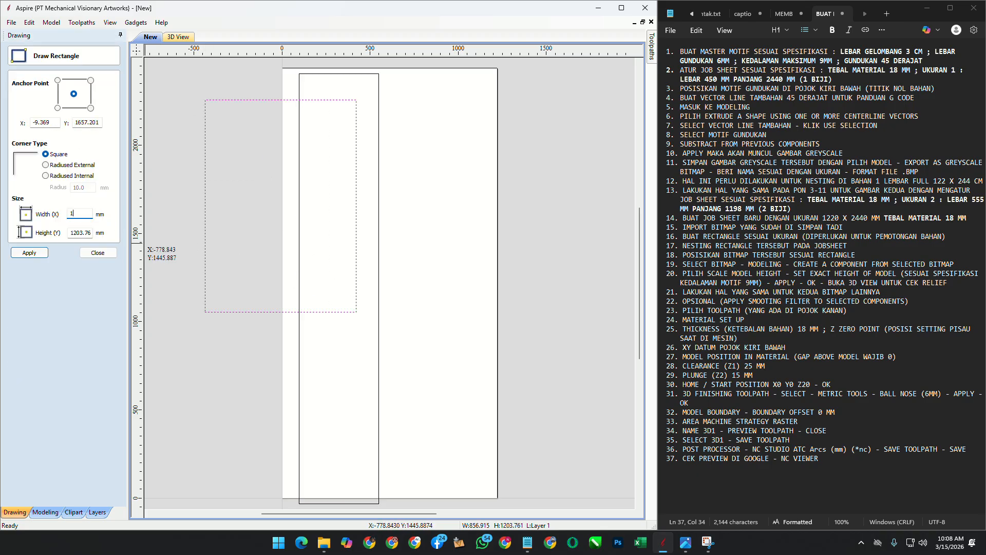
{"action": "type", "text": "220"}
{"action": "key", "text": "Tab"}
{"action": "type", "text": "2440"}
{"action": "key", "text": "Return"}
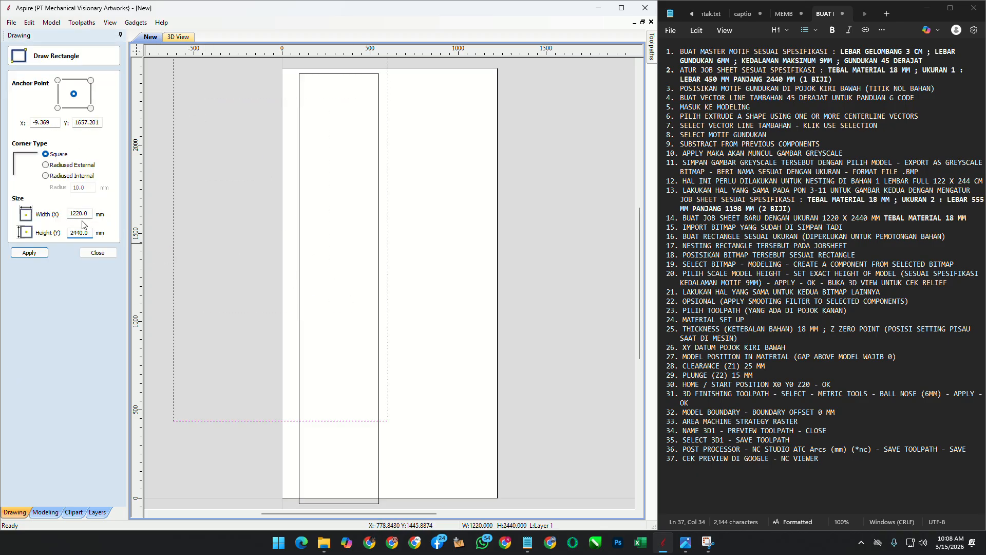
{"action": "left_click", "coordinate": [97, 253]}
{"action": "left_click", "coordinate": [14, 324]}
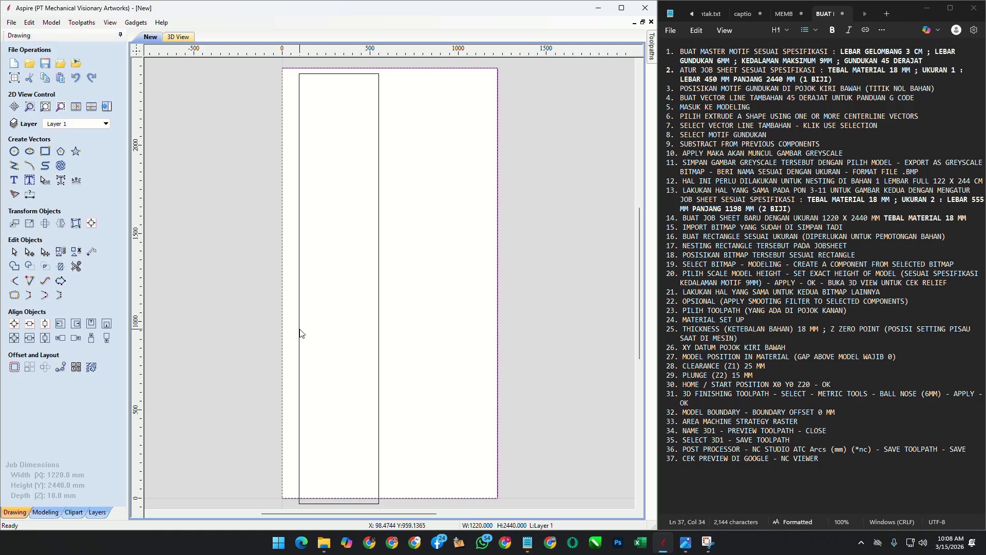
Step: Align the 450 x 2440 mm rectangle vertically centred within the sheet outline rectangle
{"action": "left_click", "coordinate": [299, 333], "text": "shift"}
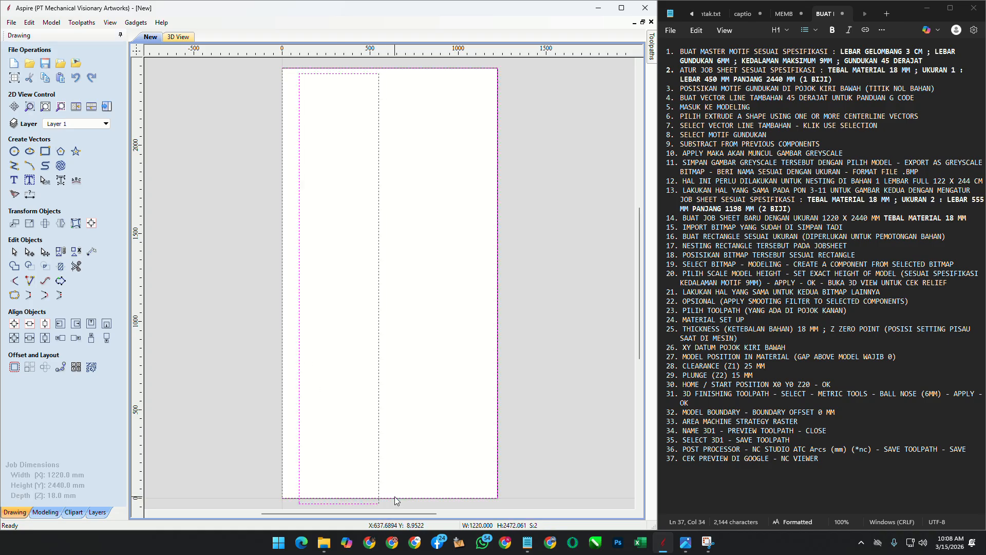
{"action": "left_click", "coordinate": [44, 338]}
{"action": "left_click", "coordinate": [205, 323]}
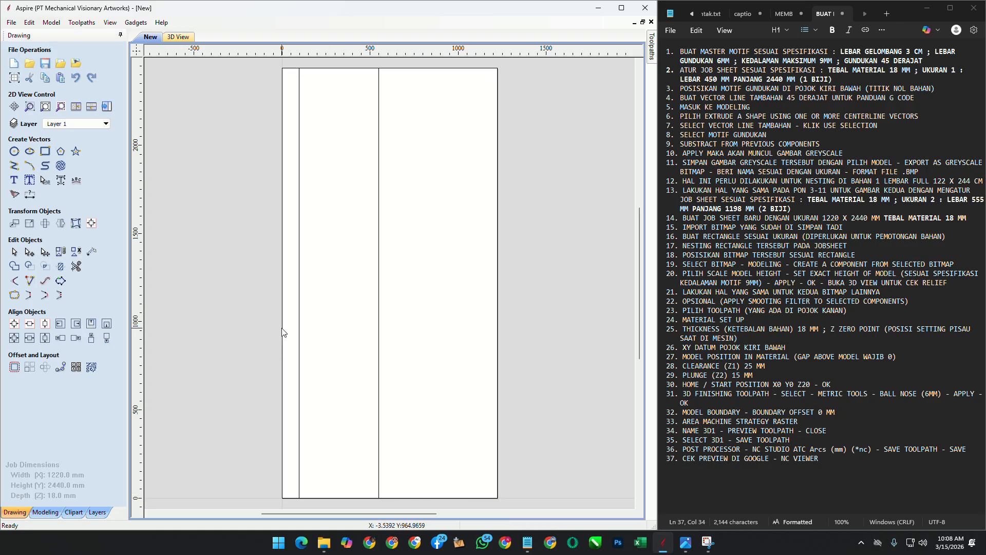
Step: Draw a second panel rectangle beside the tall one and set its size to 555 x 1198 mm
{"action": "left_click", "coordinate": [46, 151]}
{"action": "left_click_drag", "start_coordinate": [399, 256], "coordinate": [482, 426]}
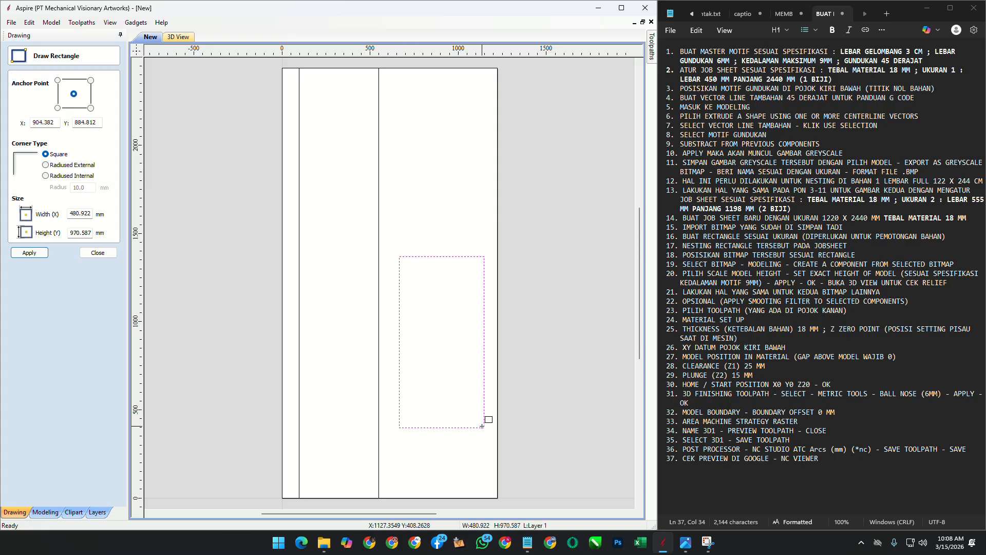
{"action": "double_click", "coordinate": [81, 214]}
{"action": "type", "text": "555"}
{"action": "key", "text": "Tab"}
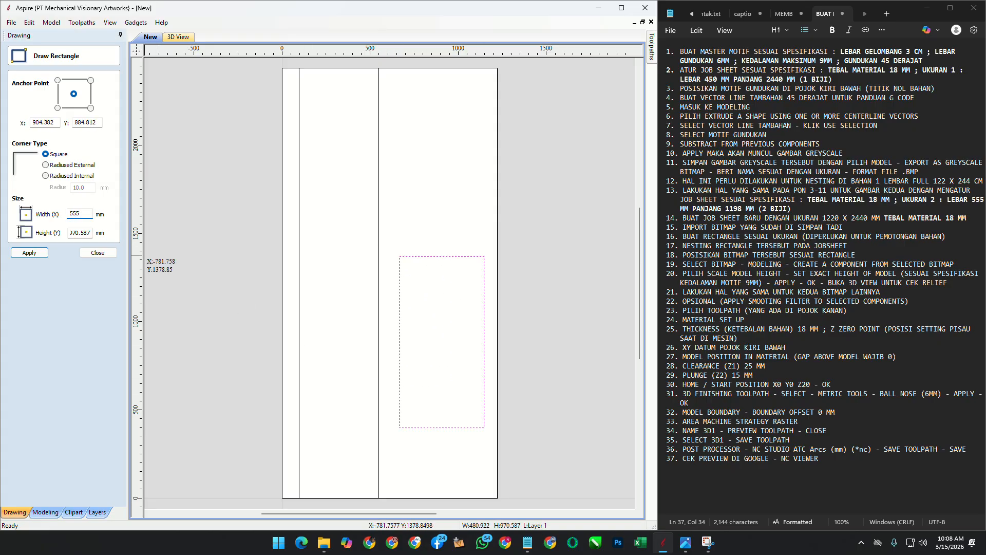
{"action": "type", "text": "1198.0"}
{"action": "key", "text": "Return"}
{"action": "left_click", "coordinate": [109, 254]}
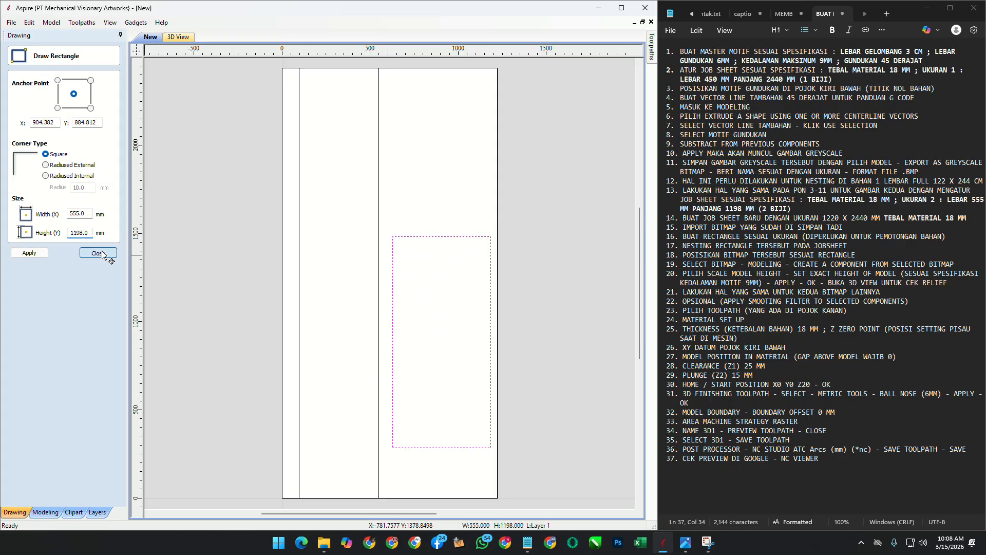
Step: Align the 555 x 1198 mm rectangle to the bottom edge of the sheet outline
{"action": "left_click", "coordinate": [386, 498], "text": "shift"}
{"action": "left_click", "coordinate": [106, 323]}
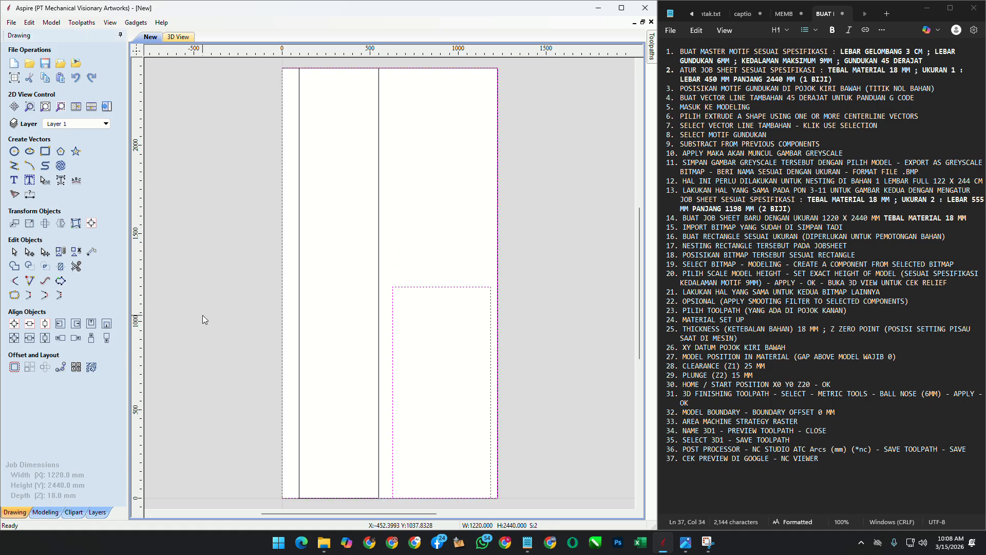
{"action": "left_click", "coordinate": [202, 315]}
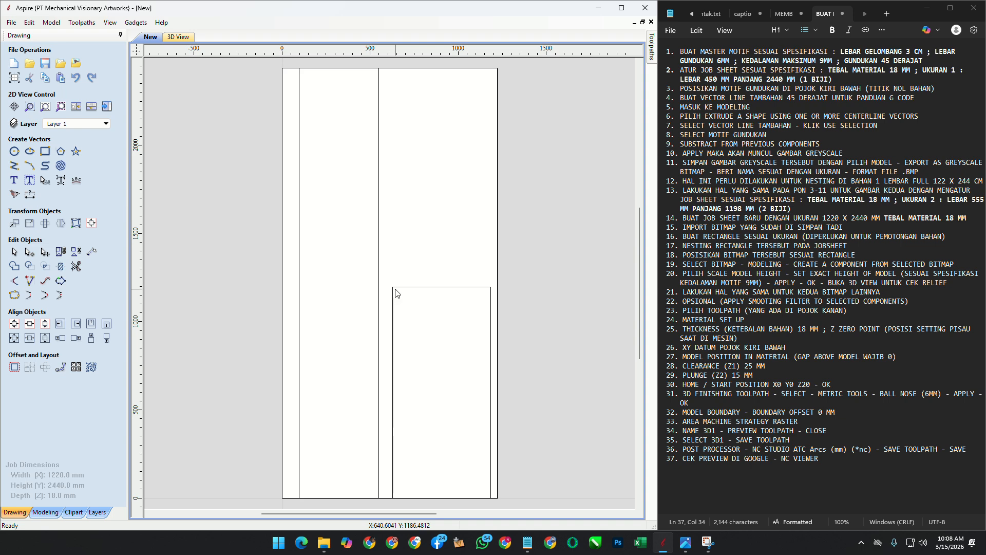
Step: Copy the 555 x 1198 mm rectangle and align the copy to the top edge of the sheet outline
{"action": "left_click", "coordinate": [393, 403]}
{"action": "mouse_move", "coordinate": [395, 404]}
{"action": "left_mouse_down"}
{"action": "mouse_move", "coordinate": [457, 288]}
{"action": "mouse_move", "coordinate": [448, 282]}
{"action": "mouse_move", "coordinate": [496, 257]}
{"action": "left_mouse_up"}
{"action": "left_click", "coordinate": [498, 260], "text": "shift"}
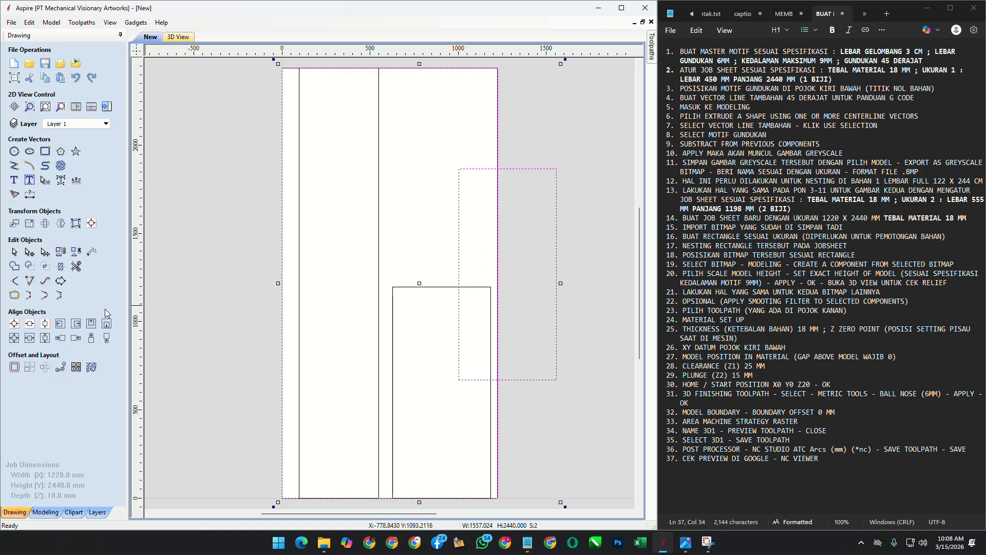
{"action": "left_click", "coordinate": [45, 338]}
{"action": "left_click", "coordinate": [202, 273]}
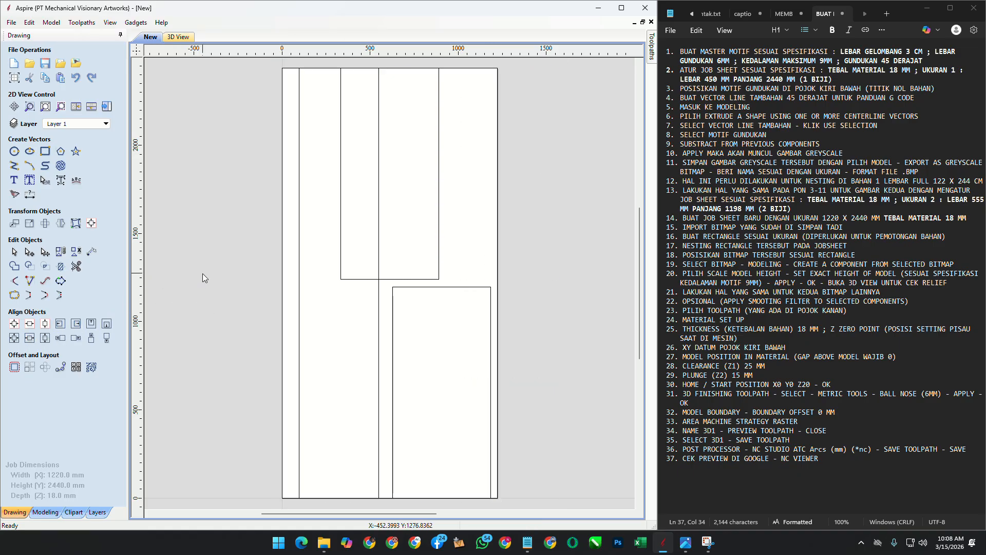
Step: Centre the copied rectangle horizontally over the lower 555 x 1198 mm rectangle
{"action": "left_click", "coordinate": [525, 279]}
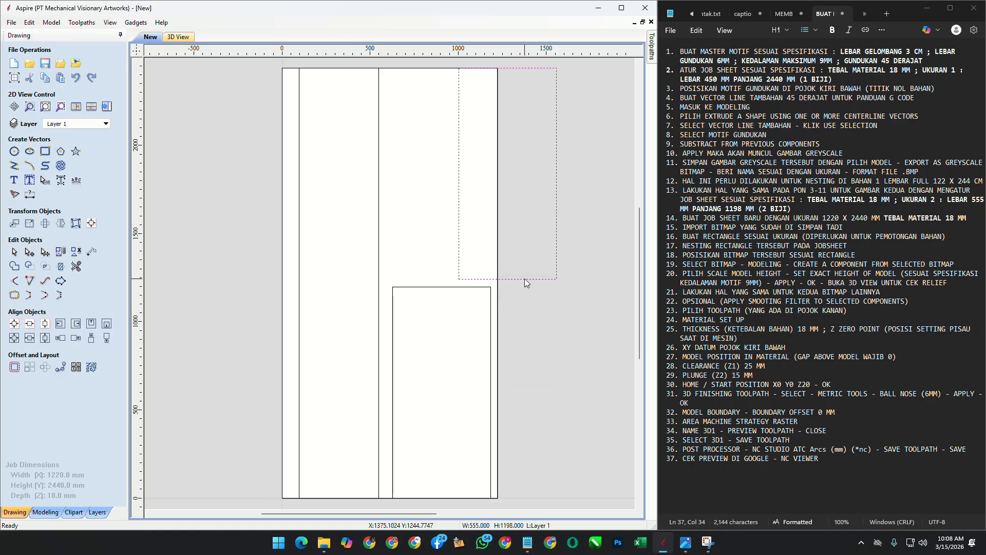
{"action": "left_click", "coordinate": [491, 291], "text": "shift"}
{"action": "left_click", "coordinate": [30, 337]}
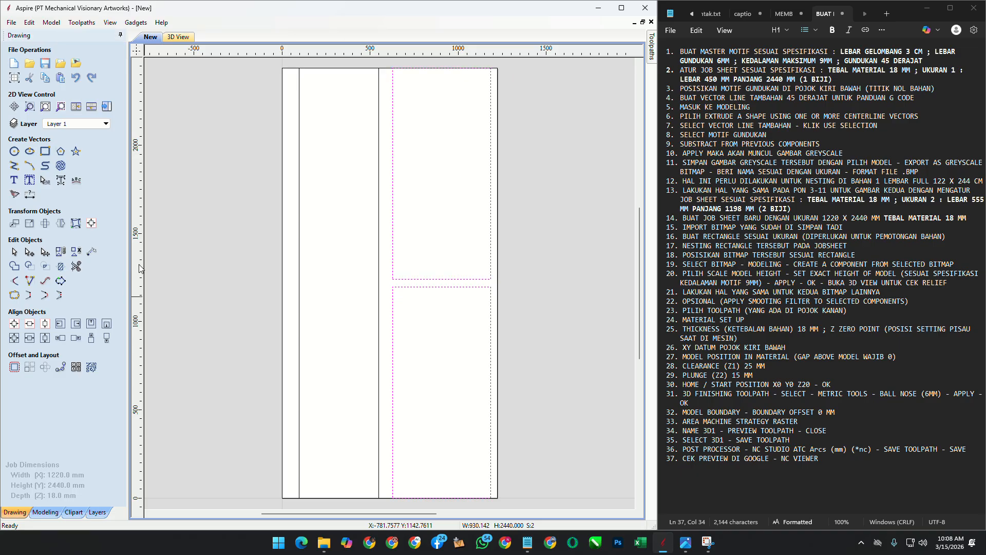
{"action": "left_click", "coordinate": [223, 253]}
Step: Measure the gap between the two 555 x 1198 mm rectangles with a temporary rectangle
{"action": "left_click", "coordinate": [61, 180]}
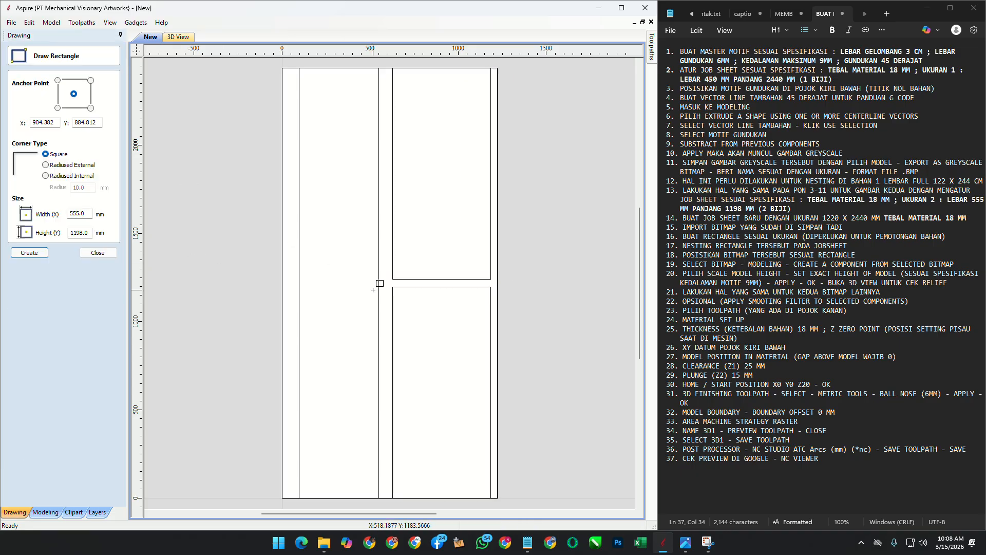
{"action": "scroll", "coordinate": [401, 272], "scroll_direction": "up", "scroll_amount": 2}
{"action": "left_click_drag", "start_coordinate": [401, 272], "coordinate": [596, 288]}
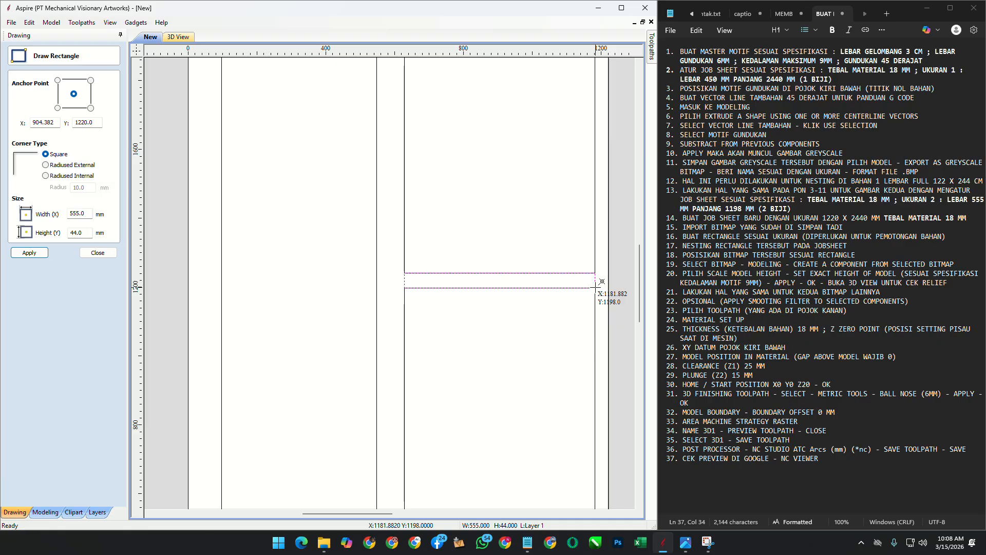
{"action": "scroll", "coordinate": [451, 288], "scroll_direction": "down", "scroll_amount": 5}
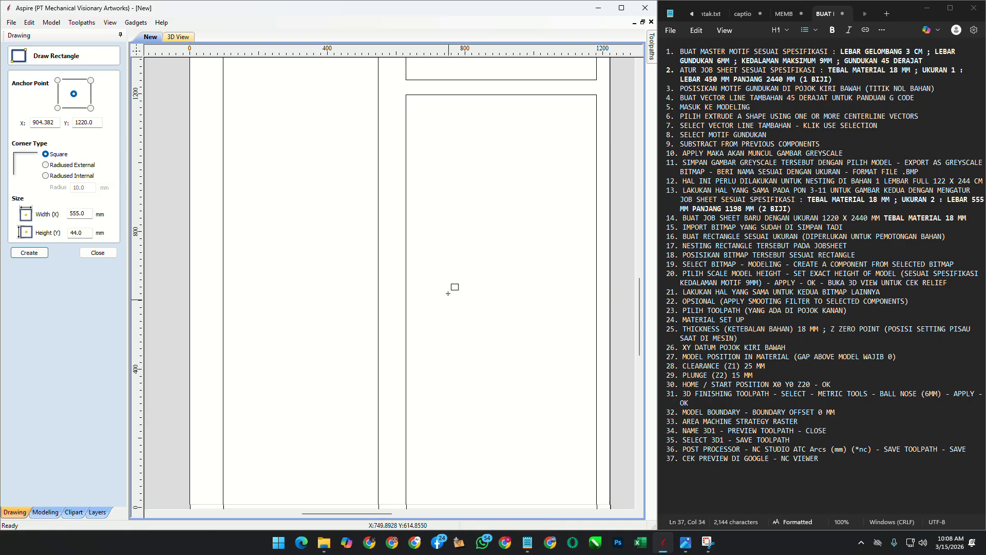
Step: Draw a spacer rectangle 50 mm wide and about 25 mm high, and place it against the lower 555 x 1198 mm panel's left edge
{"action": "left_click_drag", "start_coordinate": [405, 497], "coordinate": [378, 489]}
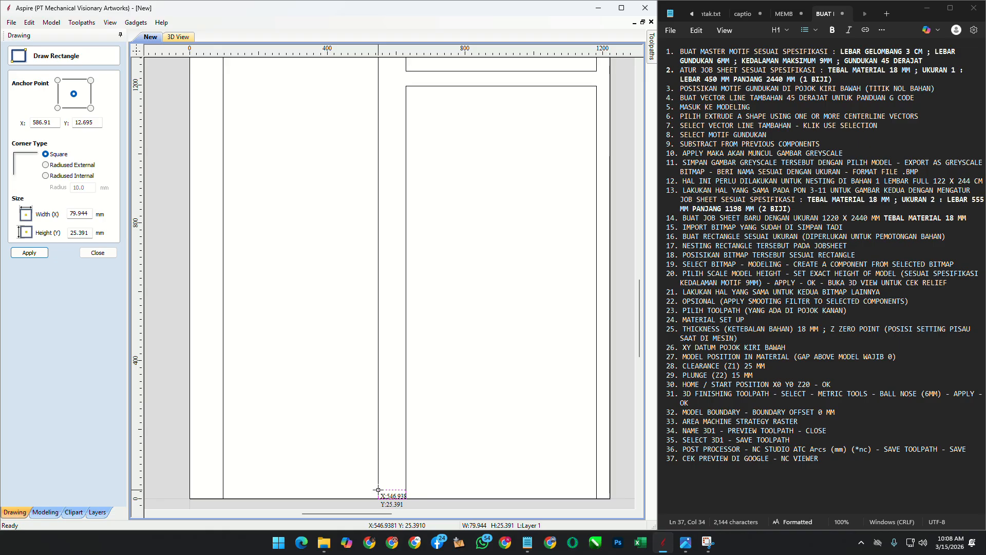
{"action": "double_click", "coordinate": [88, 214]}
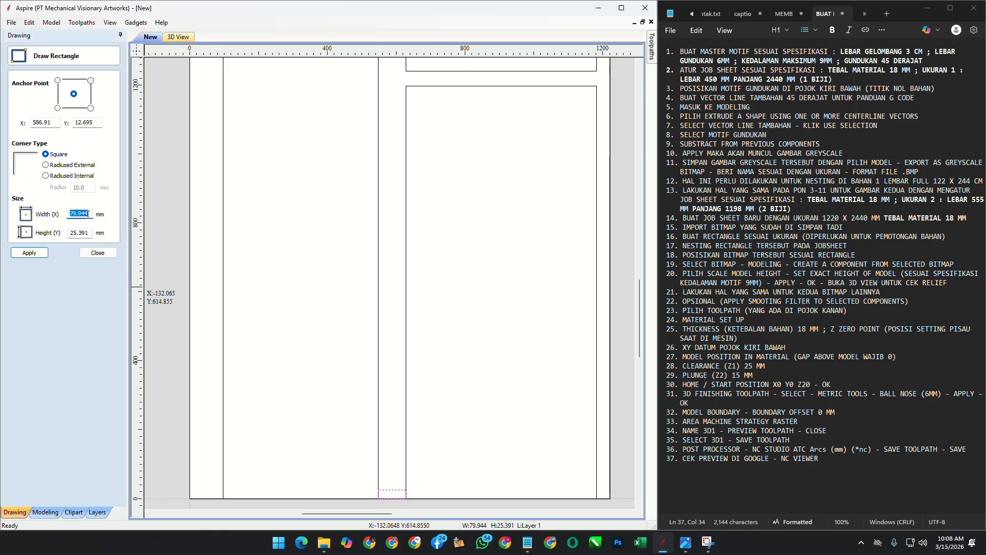
{"action": "type", "text": "50.0"}
{"action": "key", "text": "Escape"}
{"action": "scroll", "coordinate": [392, 494], "scroll_direction": "up", "scroll_amount": 5}
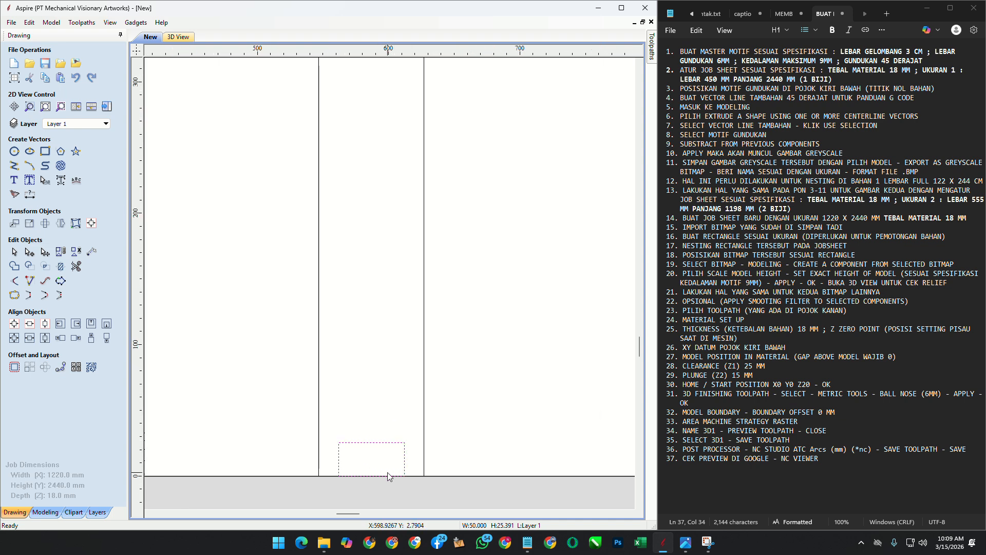
{"action": "left_click_drag", "start_coordinate": [400, 421], "coordinate": [421, 429]}
Step: Move the 450 x 2440 mm panel against the spacer, align it to the sheet outline's bottom edge, and remove the spacer
{"action": "left_click", "coordinate": [314, 421]}
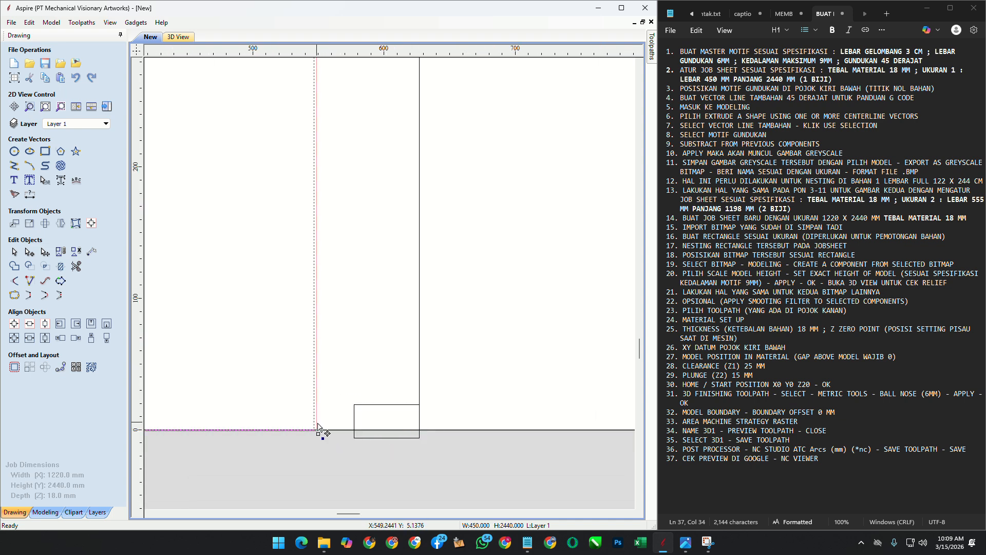
{"action": "left_click_drag", "start_coordinate": [314, 425], "coordinate": [487, 390]}
{"action": "left_click", "coordinate": [354, 429], "text": "shift"}
{"action": "left_click", "coordinate": [107, 324]}
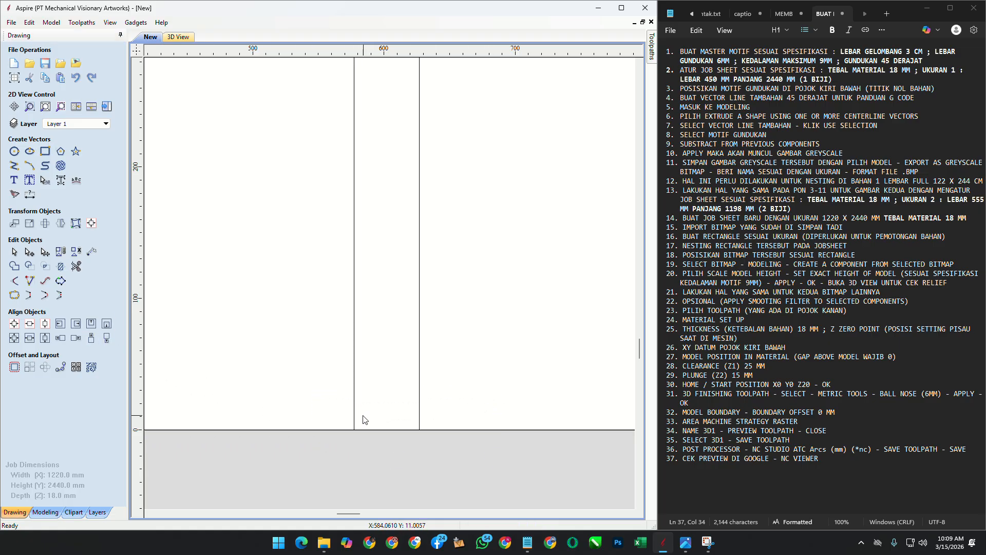
Step: Select the three panel rectangles without the sheet outline and centre them horizontally as a group in the material
{"action": "scroll", "coordinate": [319, 422], "scroll_direction": "down", "scroll_amount": 10}
{"action": "left_click_drag", "start_coordinate": [269, 443], "coordinate": [430, 198]}
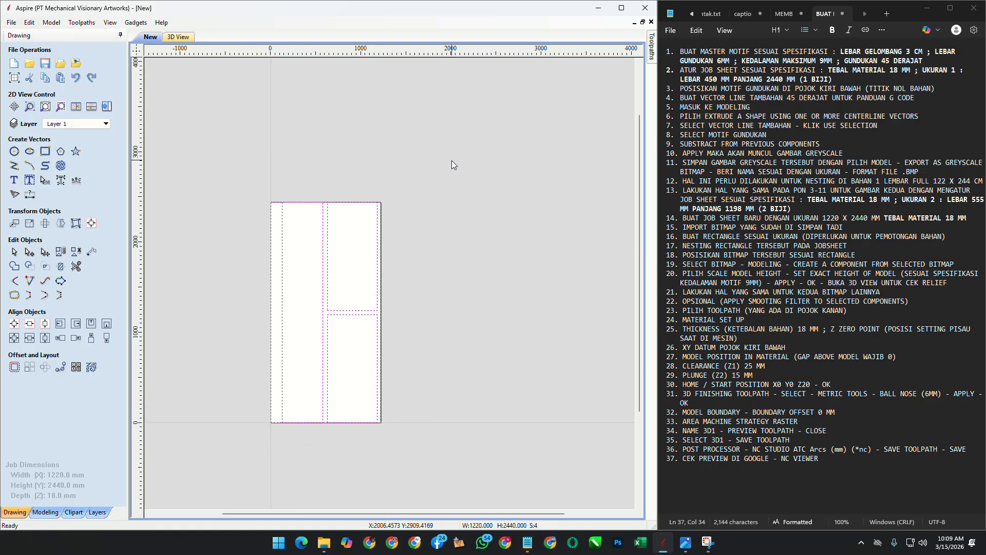
{"action": "left_click", "coordinate": [382, 241], "text": "shift"}
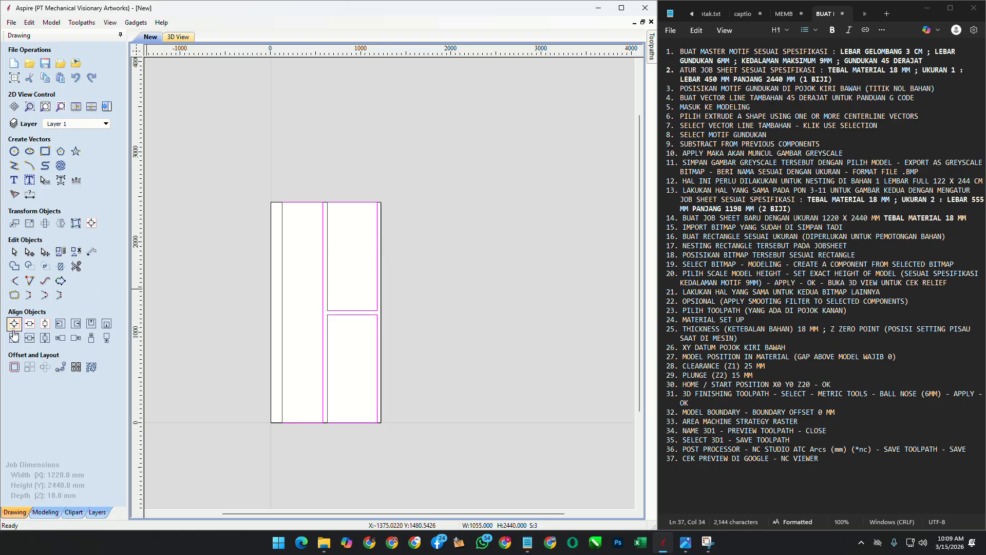
{"action": "left_click", "coordinate": [29, 323]}
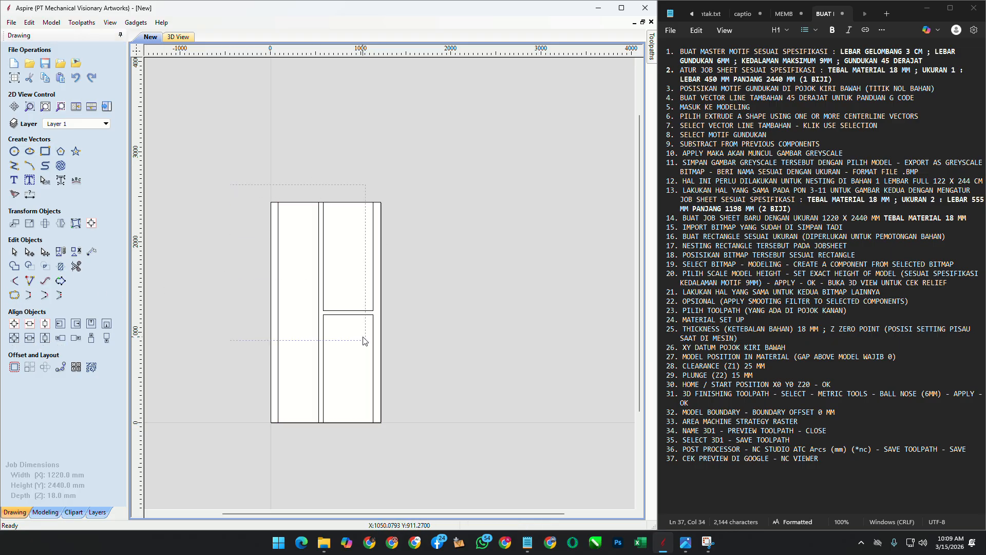
Step: Import the 555X1198 BMP greyscale image from Downloads into the nested sheet
{"action": "left_click", "coordinate": [473, 497]}
{"action": "scroll", "coordinate": [309, 329], "scroll_direction": "up", "scroll_amount": 2}
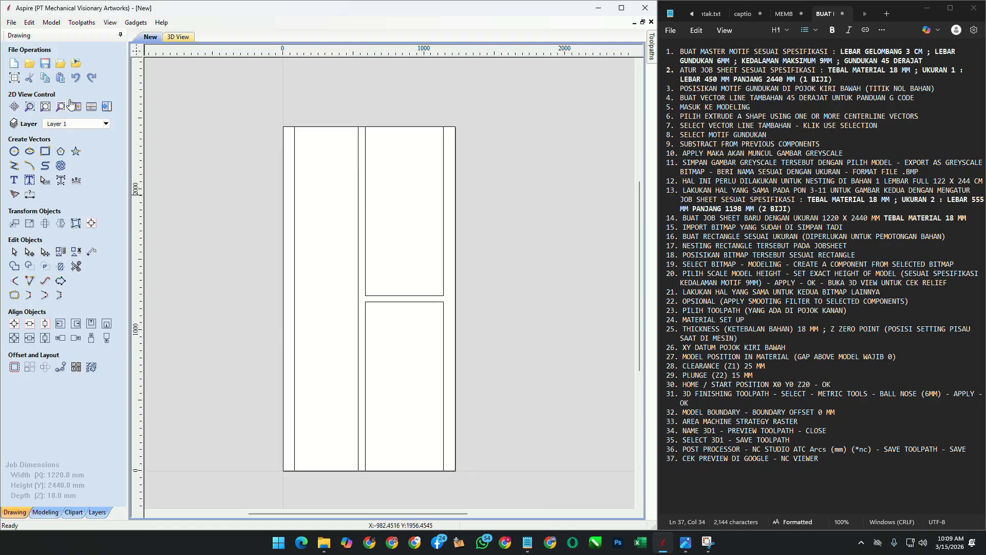
{"action": "left_click", "coordinate": [75, 65]}
{"action": "left_click", "coordinate": [300, 233]}
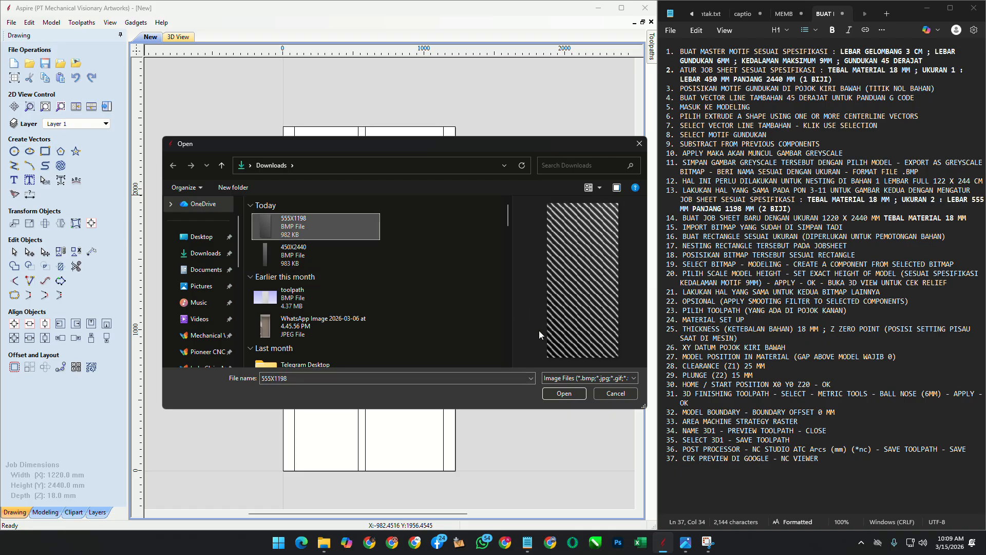
{"action": "left_click", "coordinate": [568, 393]}
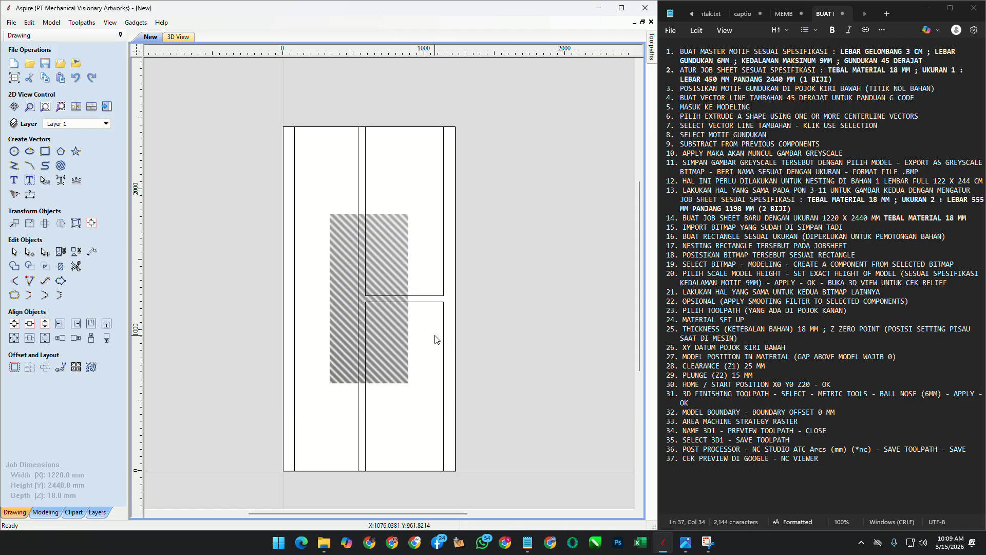
Step: Align the 555X1198 bitmap to the left and bottom edges of the lower 555 x 1198 mm panel rectangle
{"action": "left_click", "coordinate": [424, 321], "text": "shift"}
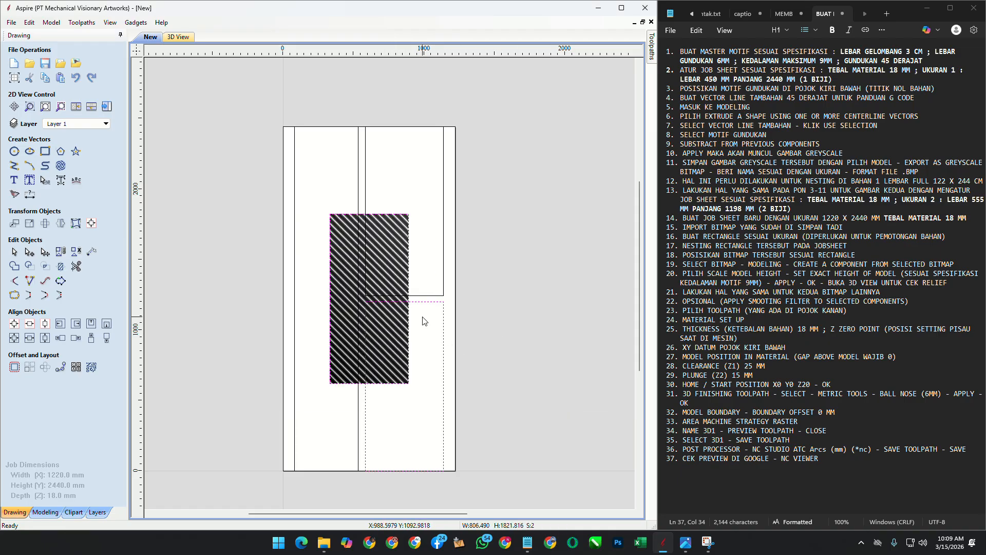
{"action": "left_click", "coordinate": [60, 324]}
{"action": "left_click", "coordinate": [107, 324]}
{"action": "left_click", "coordinate": [444, 328]}
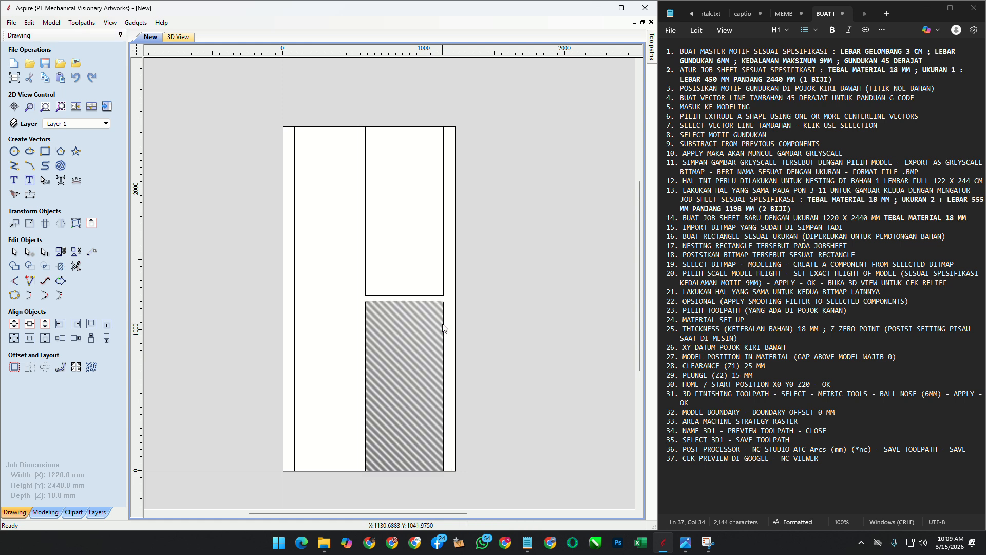
Step: Resize the 555X1198 bitmap to 555 mm wide and 1198 mm high with the proportions unlinked
{"action": "scroll", "coordinate": [444, 327], "scroll_direction": "up", "scroll_amount": 4}
{"action": "left_click", "coordinate": [447, 302]}
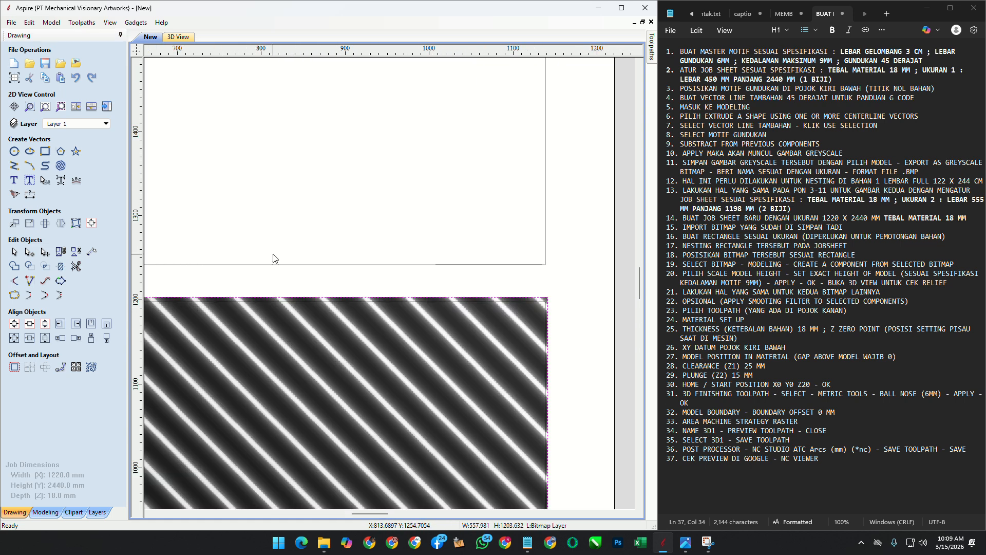
{"action": "left_click", "coordinate": [30, 223]}
{"action": "double_click", "coordinate": [66, 117]}
{"action": "type", "text": "5"}
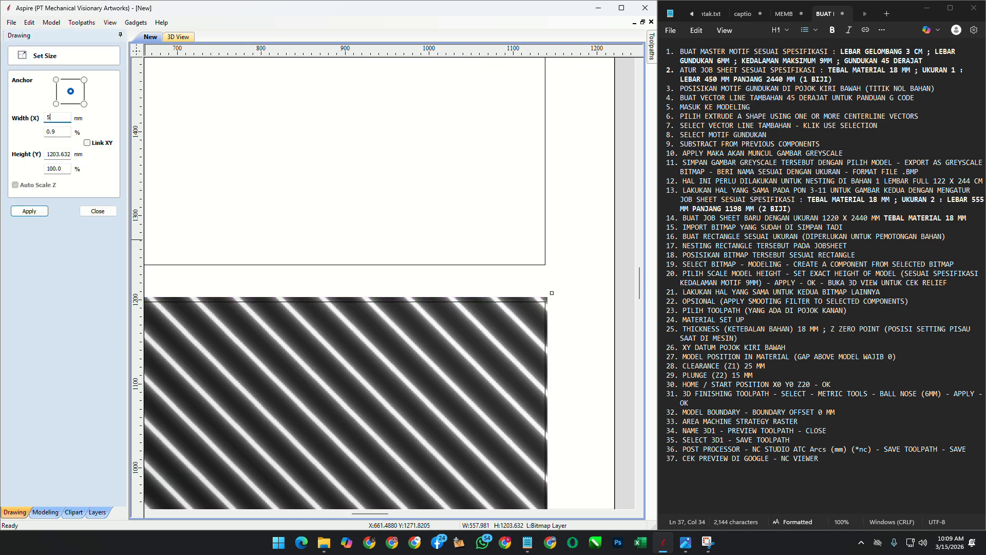
{"action": "type", "text": "55"}
{"action": "key", "text": "Tab"}
{"action": "key", "text": "Tab"}
{"action": "key", "text": "Tab"}
{"action": "type", "text": "1198"}
{"action": "key", "text": "Return"}
{"action": "scroll", "coordinate": [428, 209], "scroll_direction": "down", "scroll_amount": 5}
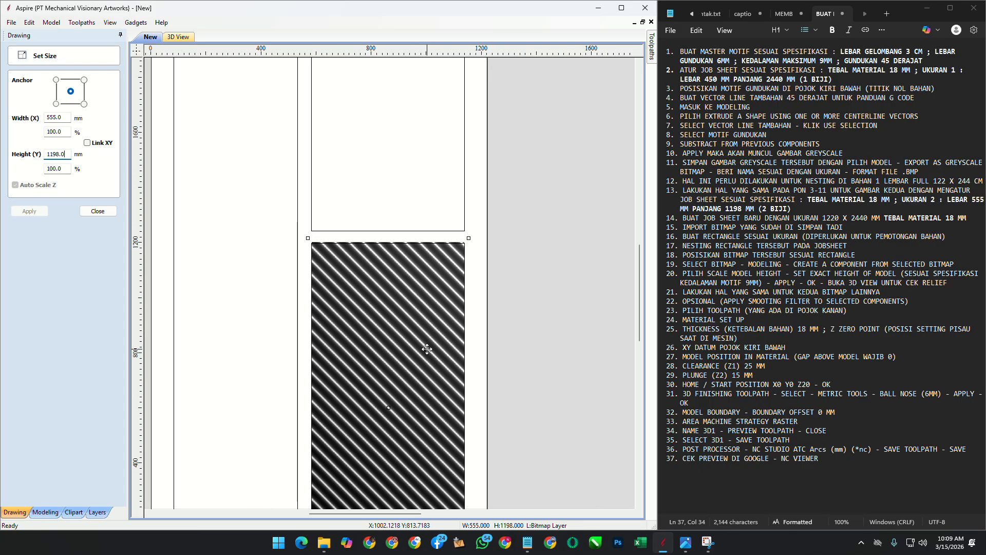
{"action": "middle_click_drag", "start_coordinate": [428, 210], "coordinate": [435, 95]}
{"action": "scroll", "coordinate": [339, 454], "scroll_direction": "up", "scroll_amount": 5}
{"action": "left_click", "coordinate": [98, 211]}
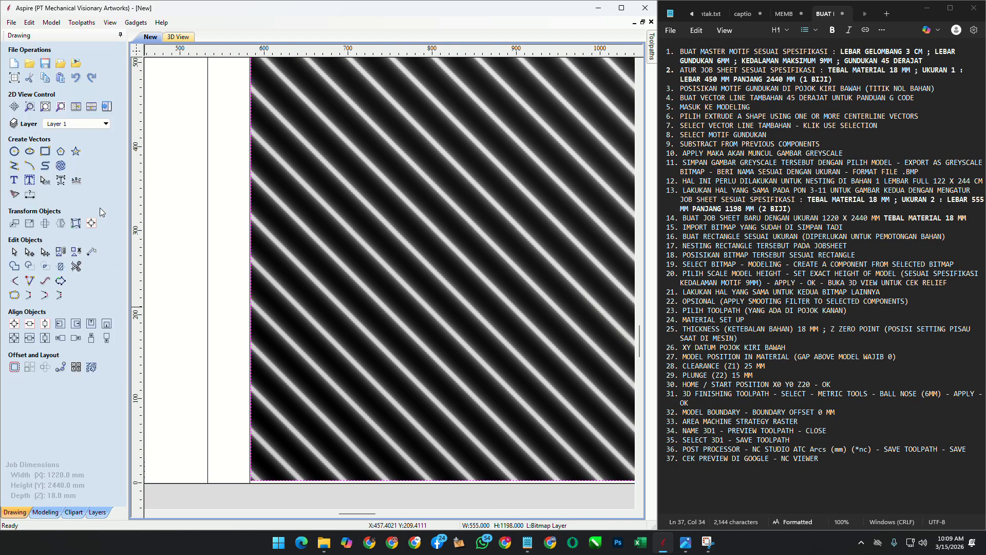
Step: Centre the resized bitmap on the lower 555 x 1198 mm panel rectangle both horizontally and vertically
{"action": "left_click", "coordinate": [251, 483], "text": "shift"}
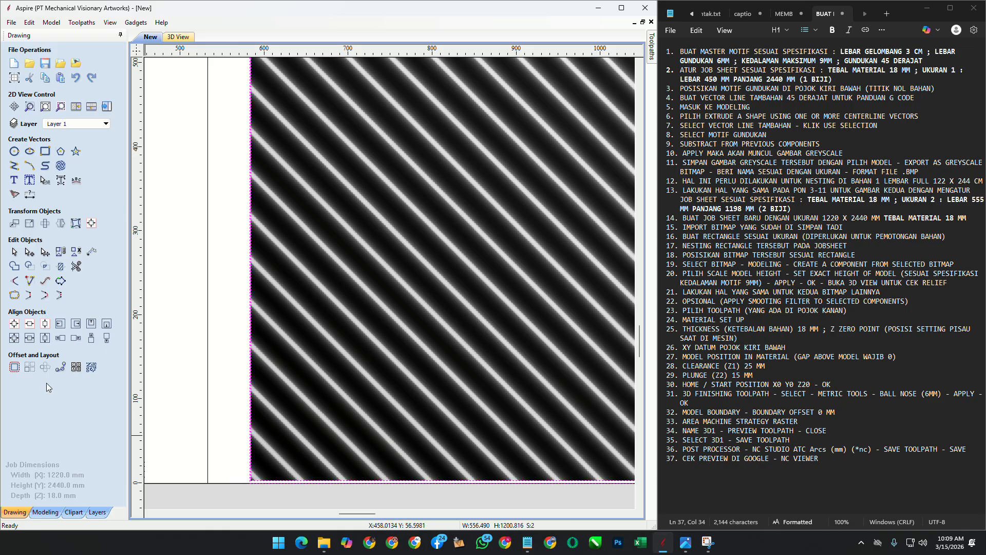
{"action": "left_click", "coordinate": [17, 340]}
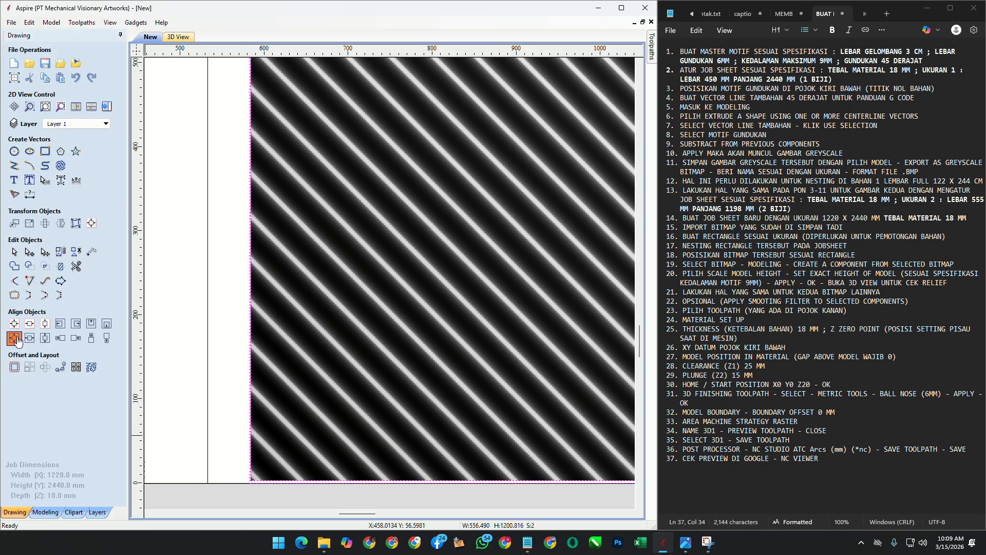
{"action": "scroll", "coordinate": [409, 385], "scroll_direction": "down", "scroll_amount": 7}
{"action": "left_click", "coordinate": [506, 308]}
Step: Duplicate the 555X1198 bitmap and centre the copy on the upper 555 x 1198 mm panel rectangle
{"action": "left_click", "coordinate": [449, 311]}
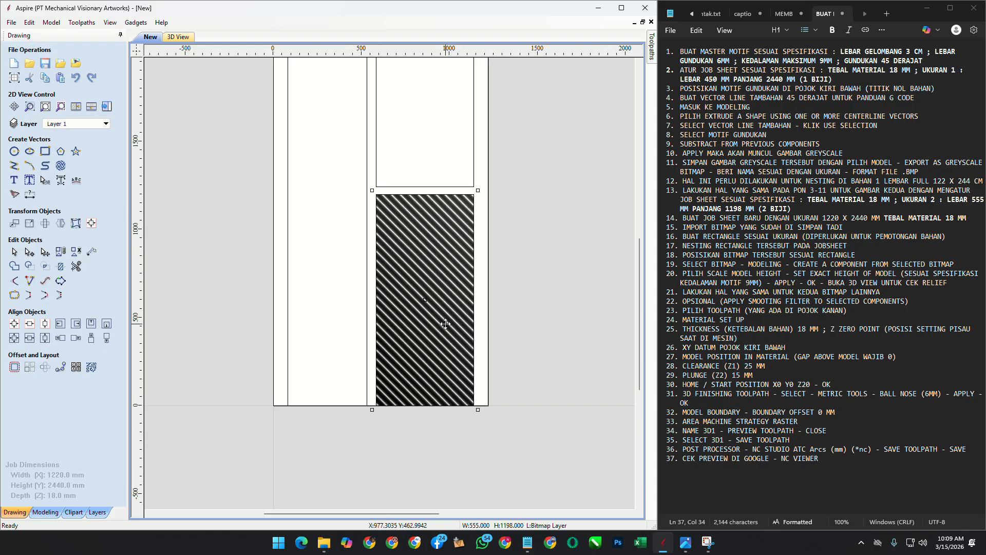
{"action": "scroll", "coordinate": [294, 380], "scroll_direction": "down", "scroll_amount": 2}
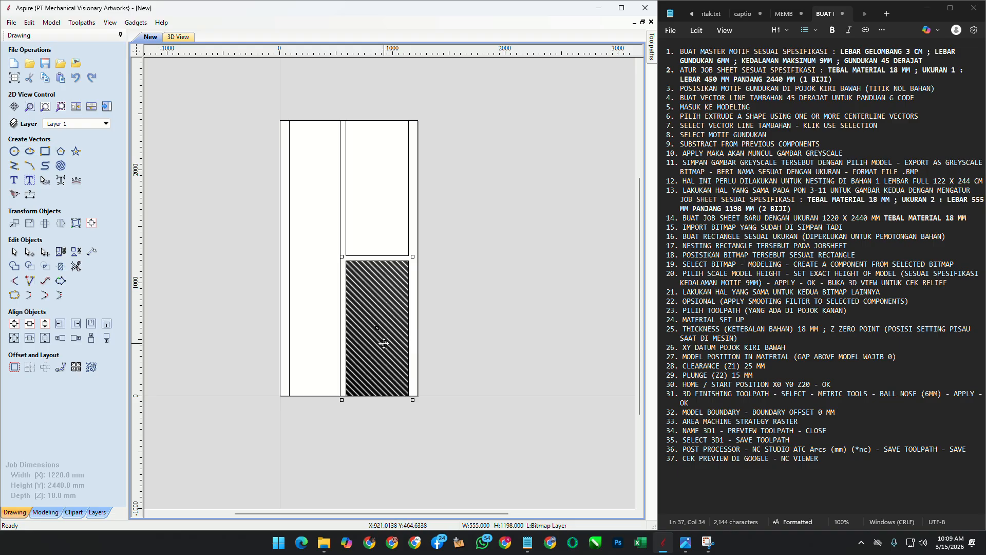
{"action": "left_click_drag", "start_coordinate": [384, 343], "coordinate": [480, 249]}
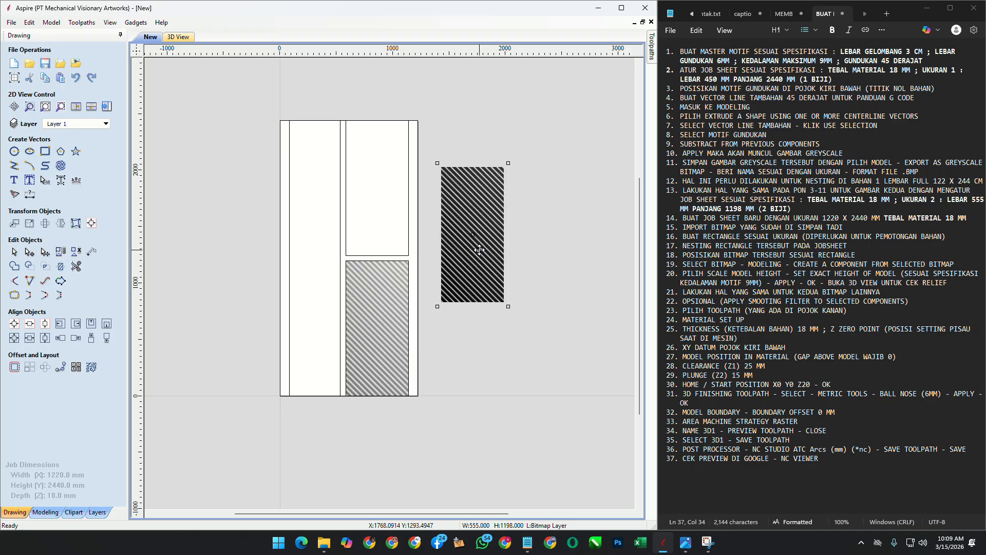
{"action": "left_click", "coordinate": [409, 256], "text": "shift"}
{"action": "left_click", "coordinate": [14, 339]}
{"action": "left_click", "coordinate": [222, 228]}
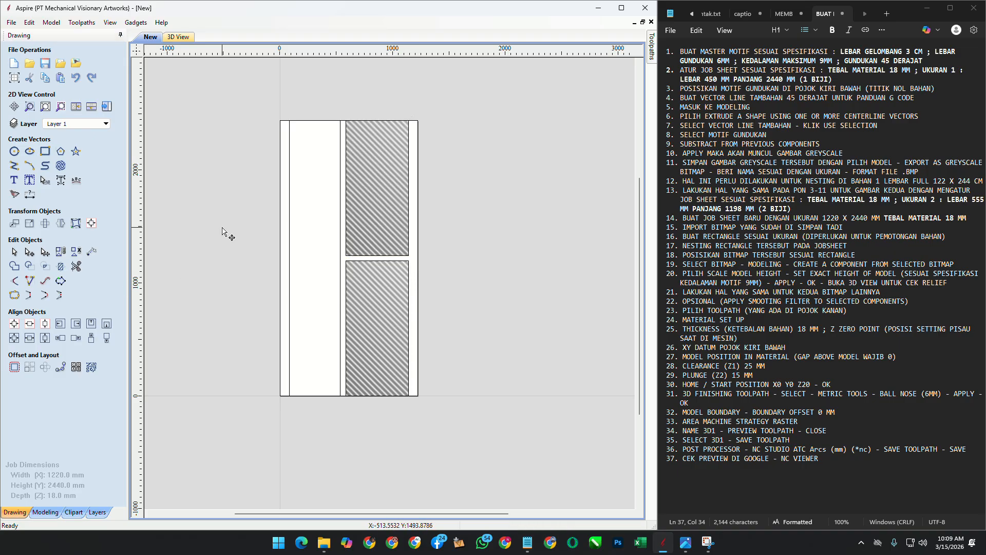
Step: Import the 450X2440 BMP greyscale image from Downloads into the sheet
{"action": "left_click", "coordinate": [323, 542]}
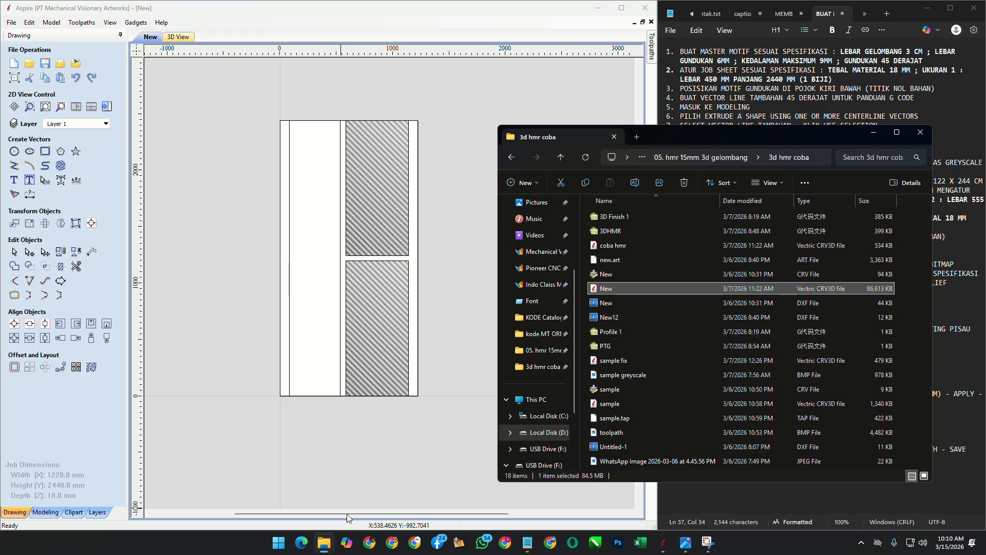
{"action": "left_click", "coordinate": [874, 132]}
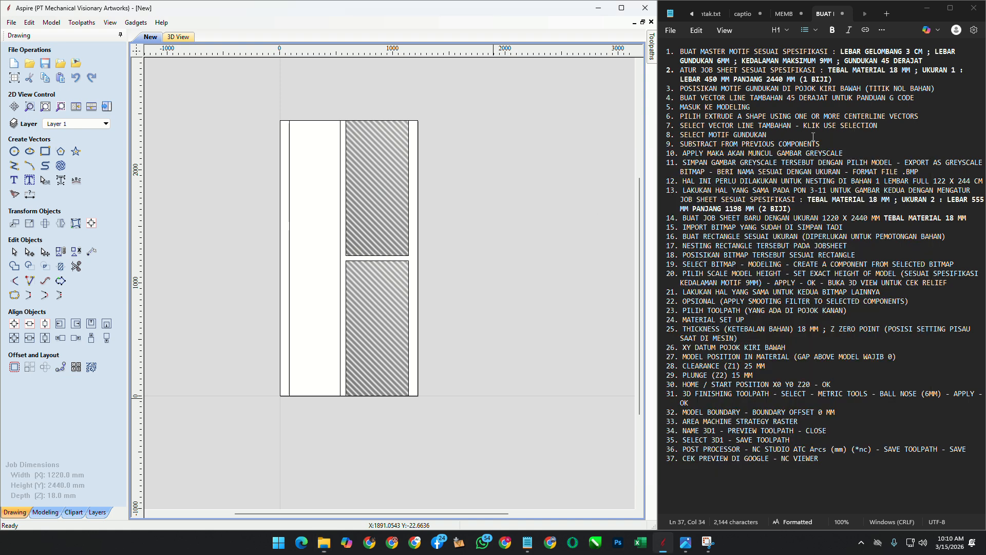
{"action": "left_click", "coordinate": [76, 63]}
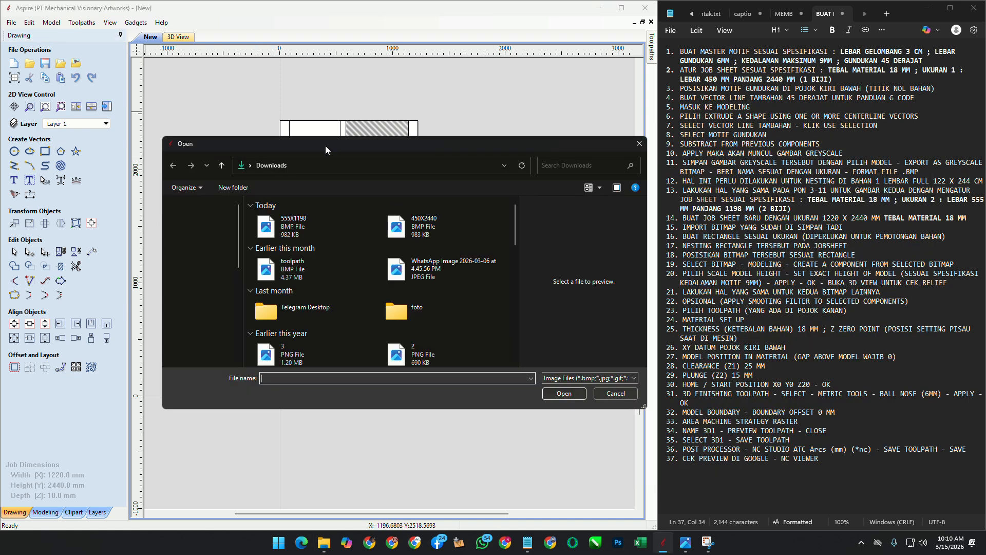
{"action": "left_click", "coordinate": [265, 221]}
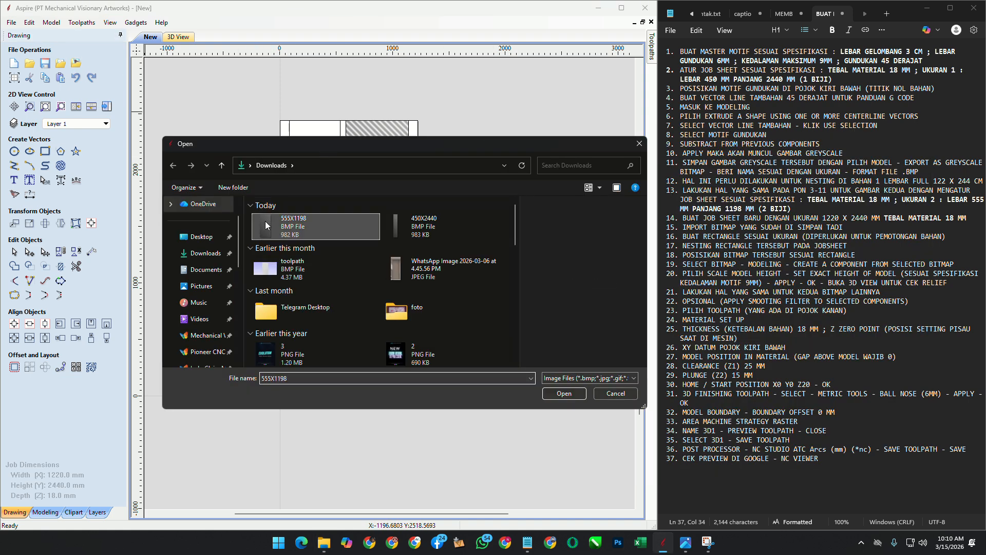
{"action": "left_click", "coordinate": [432, 220]}
{"action": "left_click", "coordinate": [564, 394]}
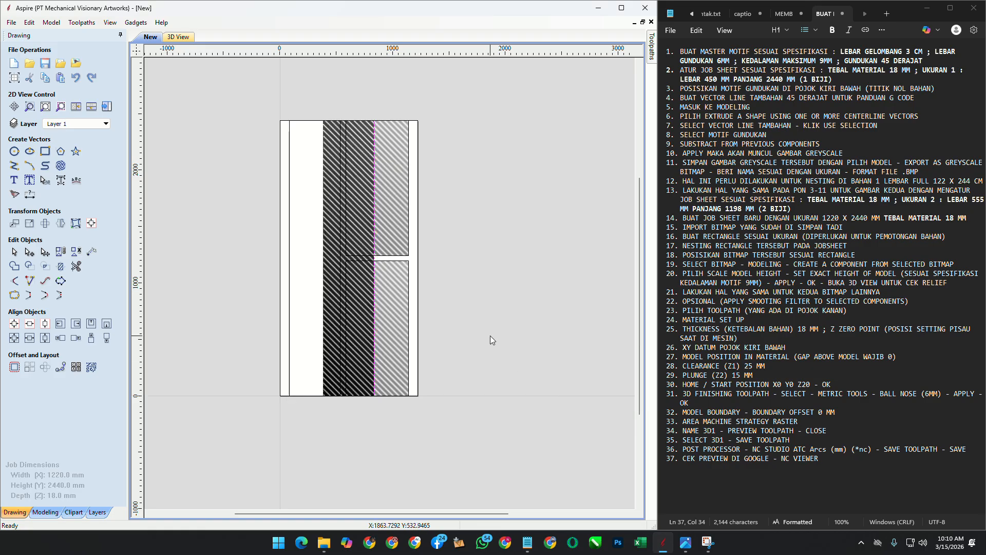
Step: Set the width of the 450X2440 bitmap to 450 mm, independently of its height
{"action": "left_click", "coordinate": [297, 213]}
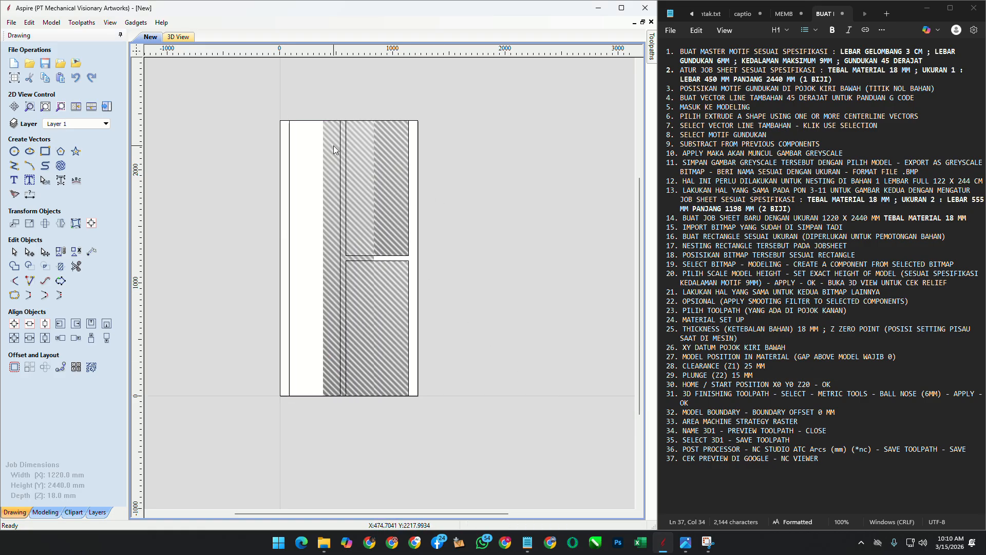
{"action": "left_click", "coordinate": [342, 129]}
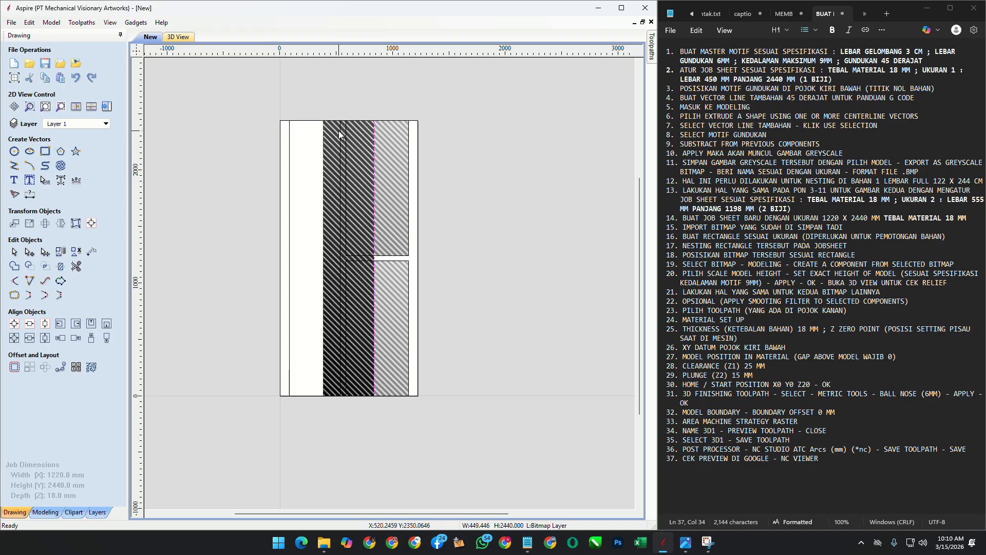
{"action": "left_click", "coordinate": [29, 223]}
{"action": "double_click", "coordinate": [55, 117]}
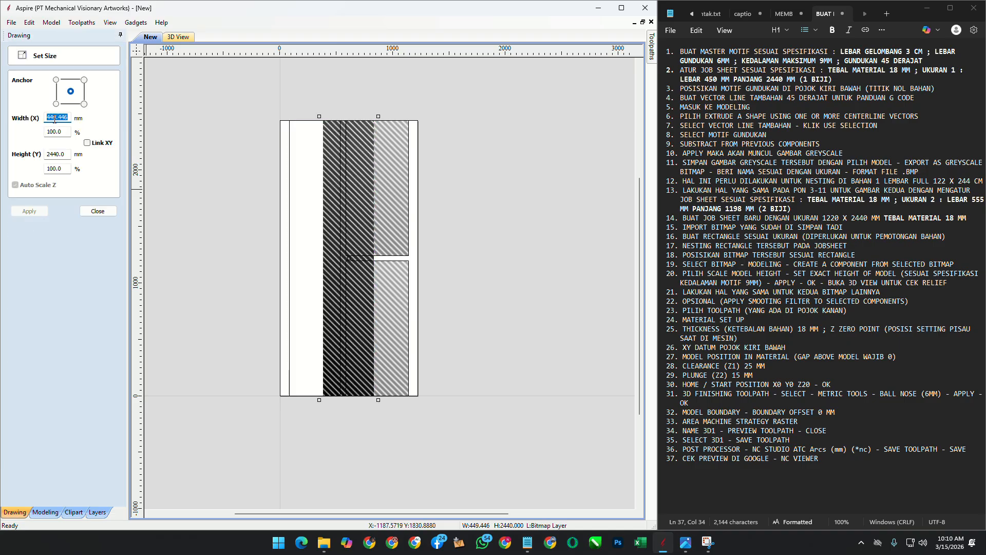
{"action": "type", "text": "450"}
{"action": "key", "text": "Tab"}
{"action": "key", "text": "Tab"}
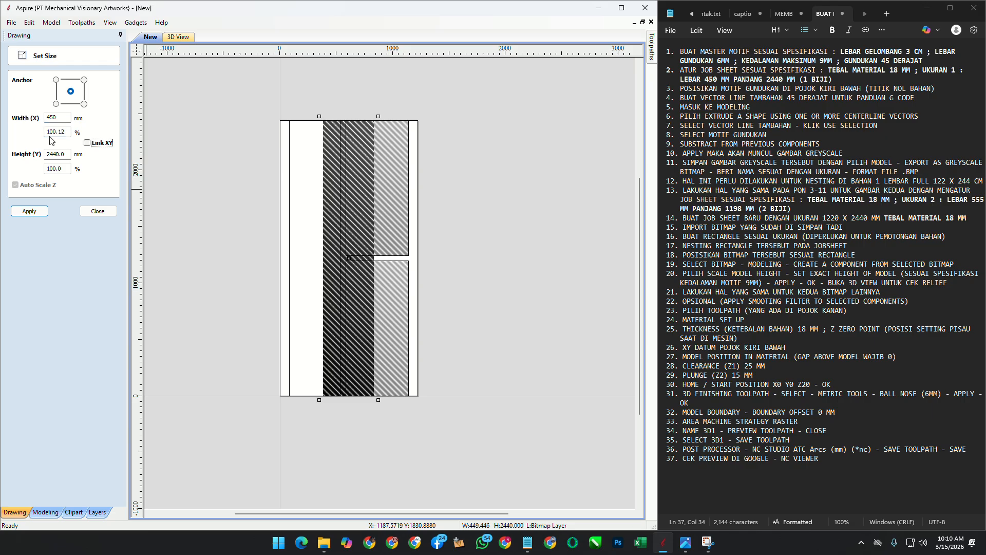
{"action": "left_click", "coordinate": [95, 211]}
Step: Centre the 450X2440 bitmap on the 450 x 2440 mm panel rectangle
{"action": "left_click", "coordinate": [290, 240]}
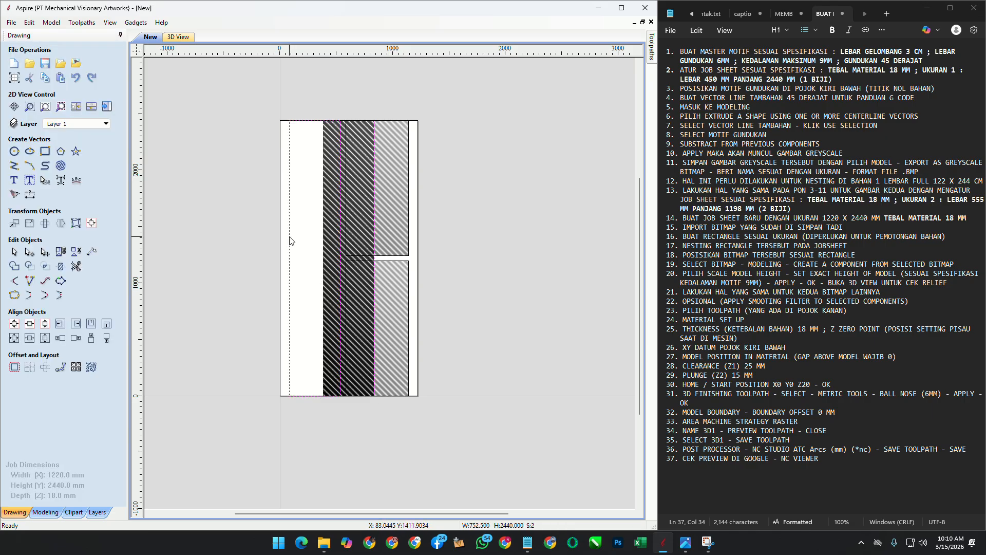
{"action": "left_click", "coordinate": [14, 338]}
{"action": "left_click", "coordinate": [248, 185]}
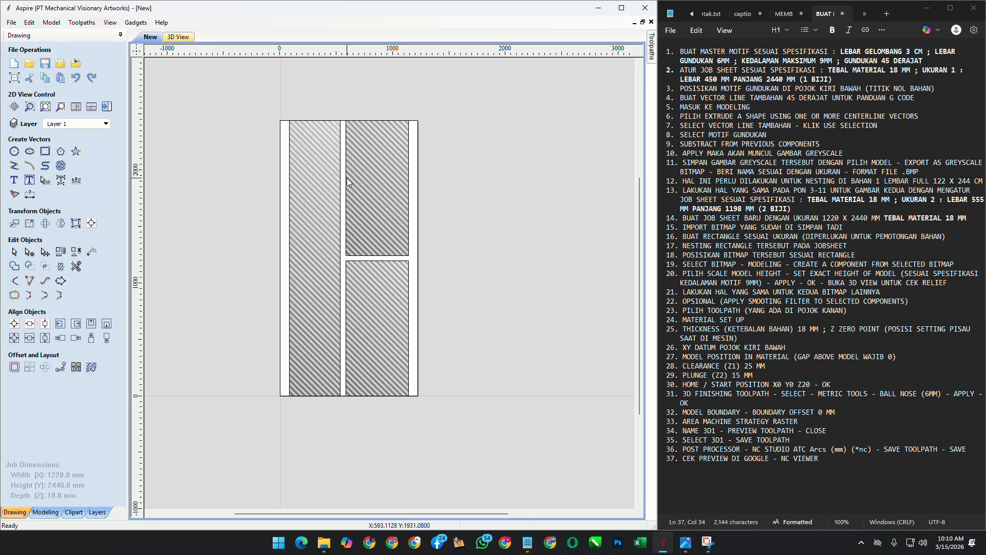
Step: Create a 3D component from the 450X2440 bitmap and check its relief in the 3D view
{"action": "scroll", "coordinate": [257, 192], "scroll_direction": "up", "scroll_amount": 1}
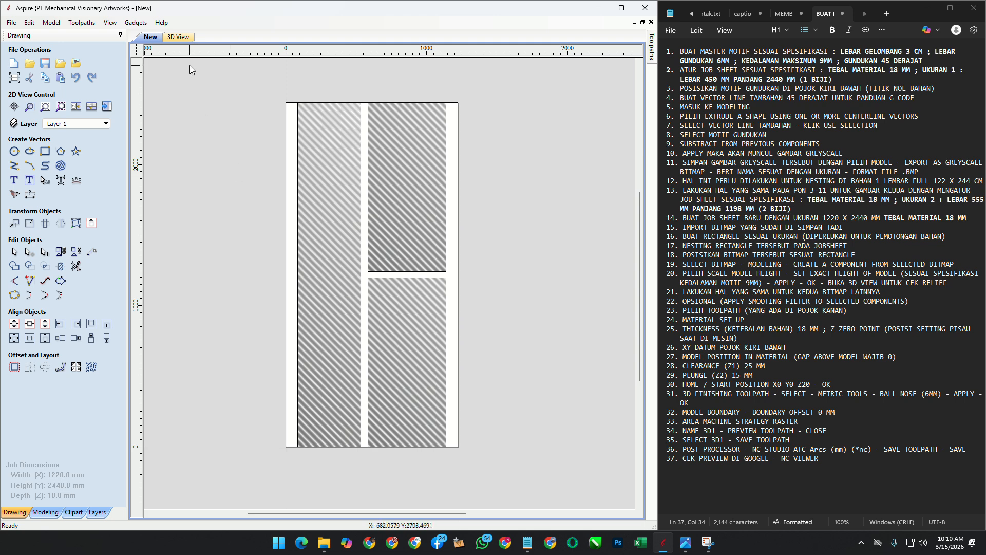
{"action": "left_click", "coordinate": [179, 37]}
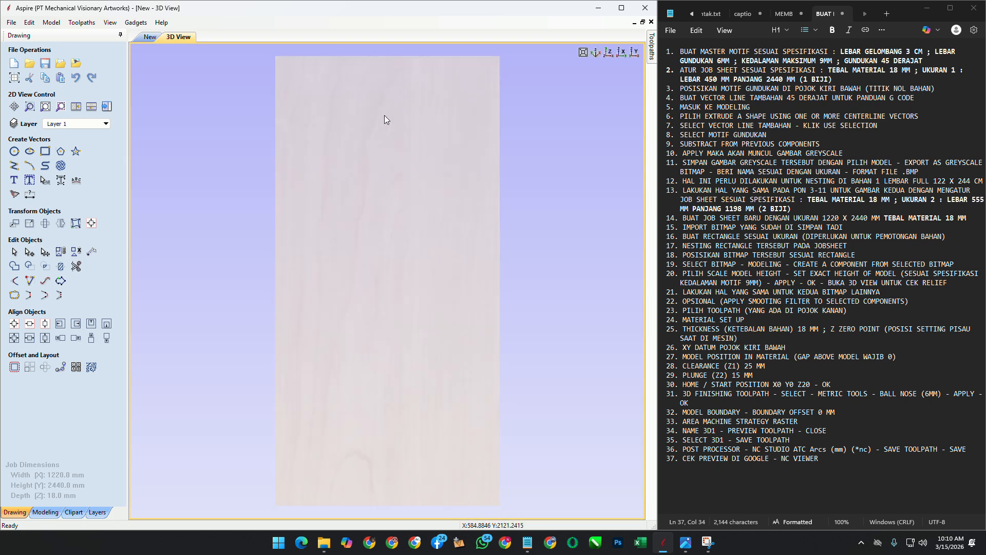
{"action": "left_click", "coordinate": [145, 38]}
{"action": "left_click", "coordinate": [46, 512]}
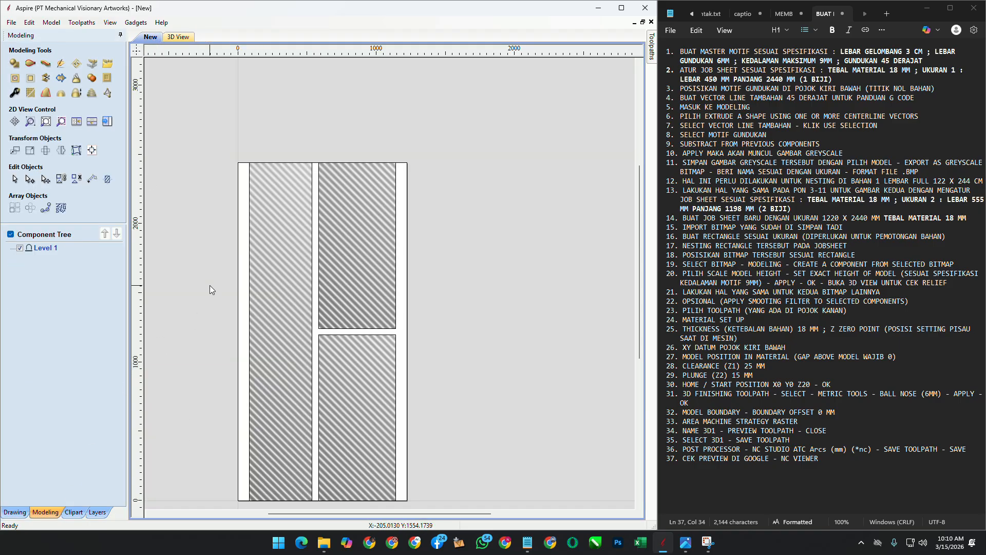
{"action": "left_click", "coordinate": [266, 193]}
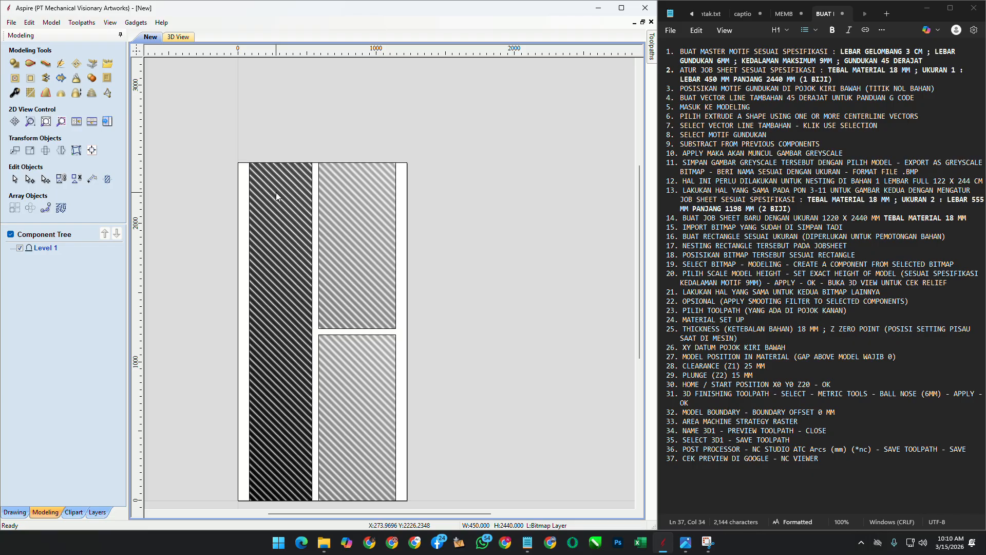
{"action": "left_click", "coordinate": [91, 67]}
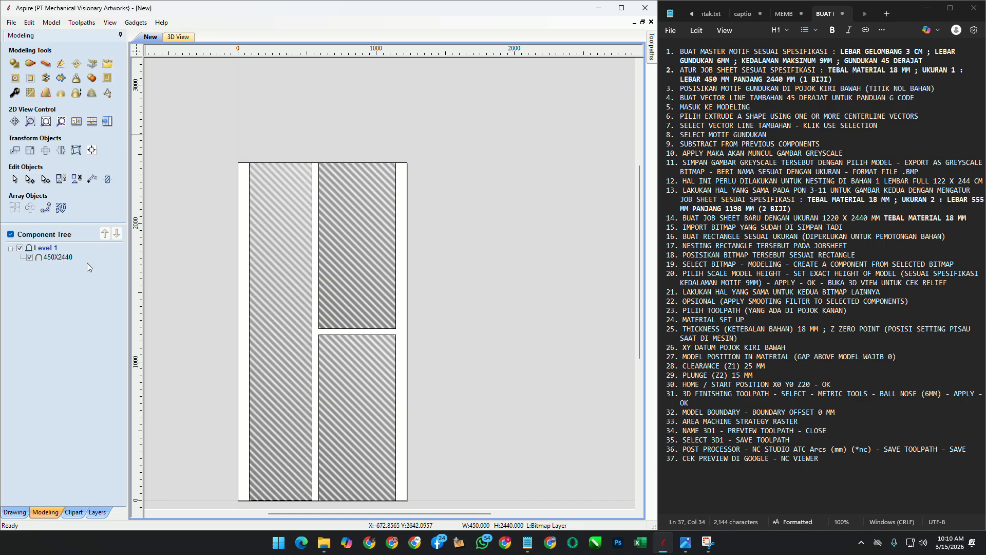
{"action": "left_click", "coordinate": [178, 37]}
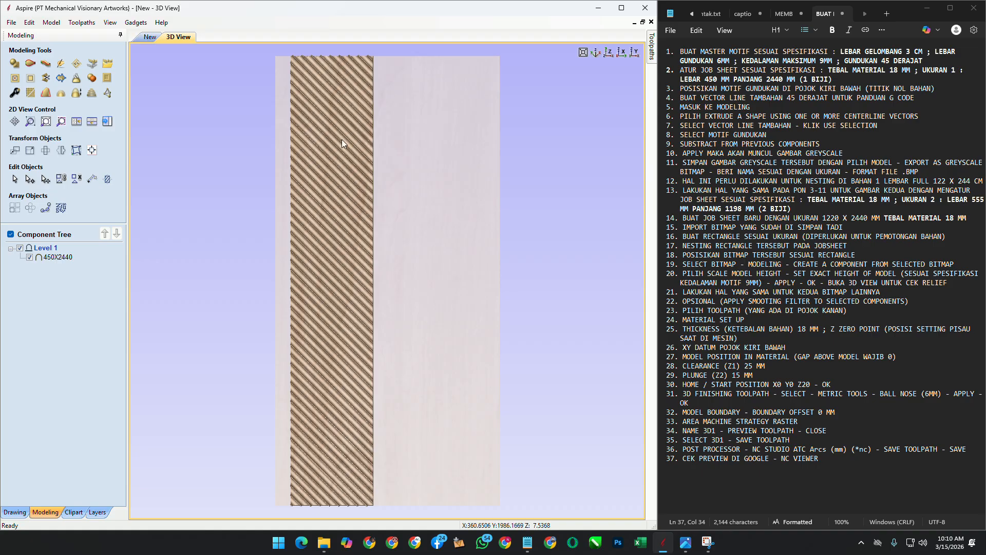
{"action": "left_click", "coordinate": [151, 38]}
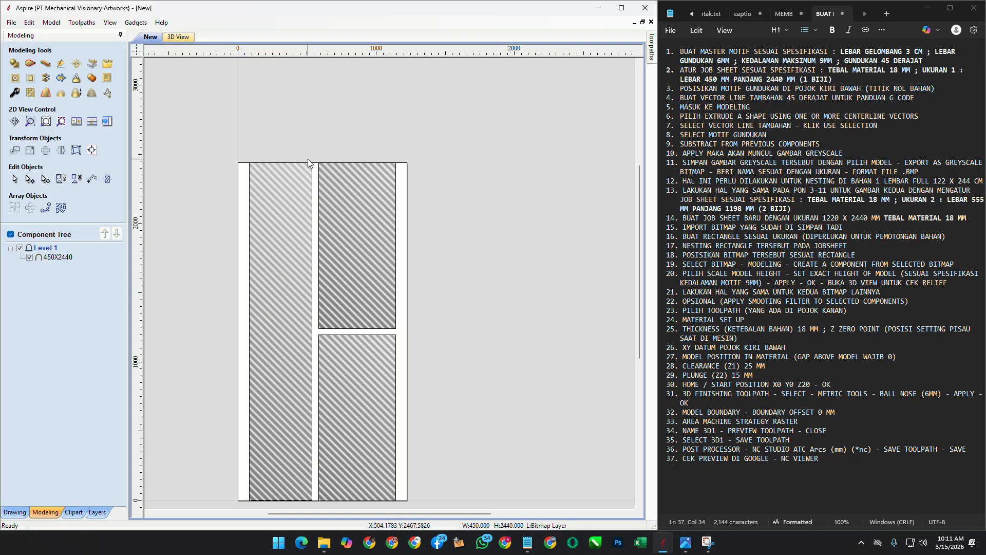
Step: Scale the 450X2440 model to an exact height of 9 mm and check its relief in the 3D view
{"action": "left_click", "coordinate": [76, 94]}
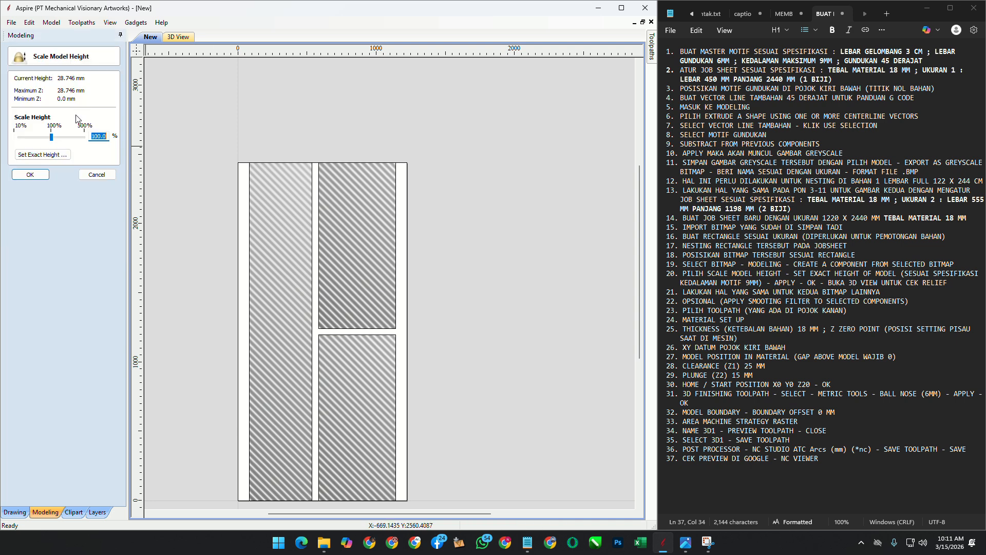
{"action": "left_click", "coordinate": [66, 155]}
{"action": "left_click_drag", "start_coordinate": [307, 281], "coordinate": [253, 278]}
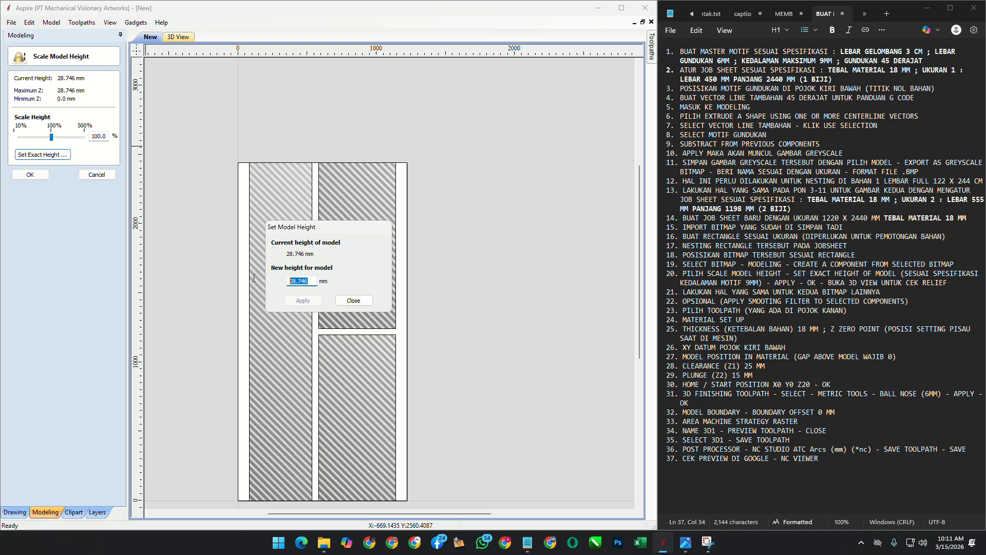
{"action": "type", "text": "9"}
{"action": "left_click", "coordinate": [307, 301]}
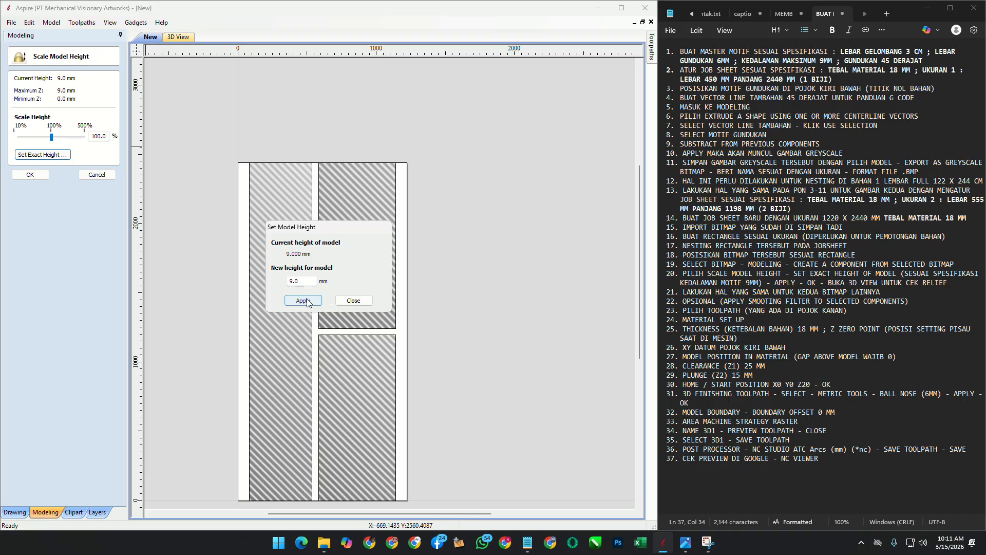
{"action": "left_click", "coordinate": [352, 301]}
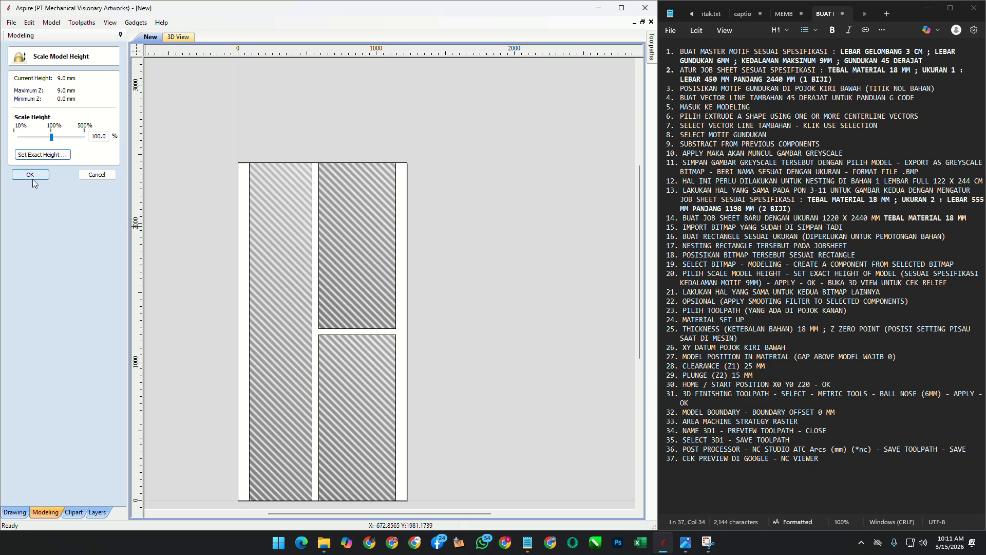
{"action": "left_click", "coordinate": [30, 175]}
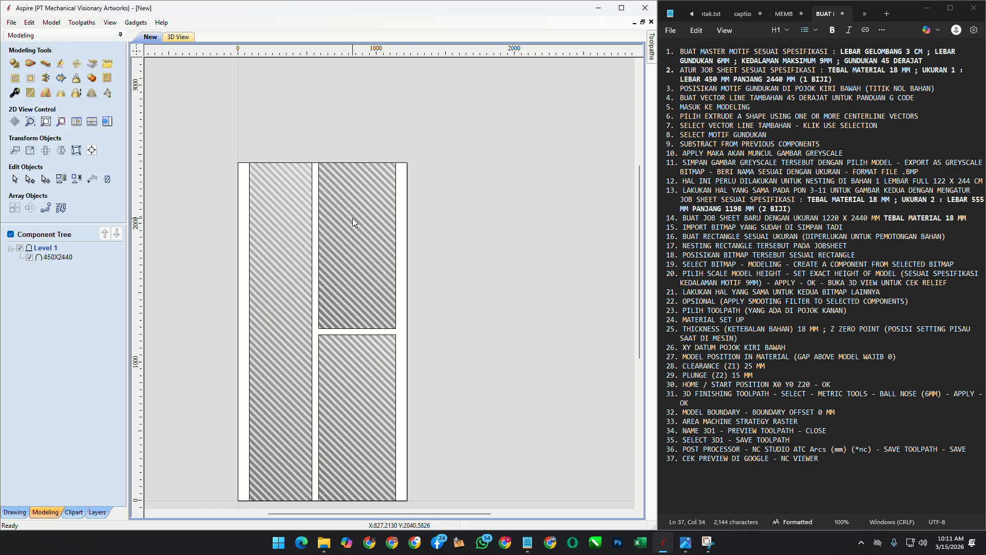
{"action": "key", "text": "F3"}
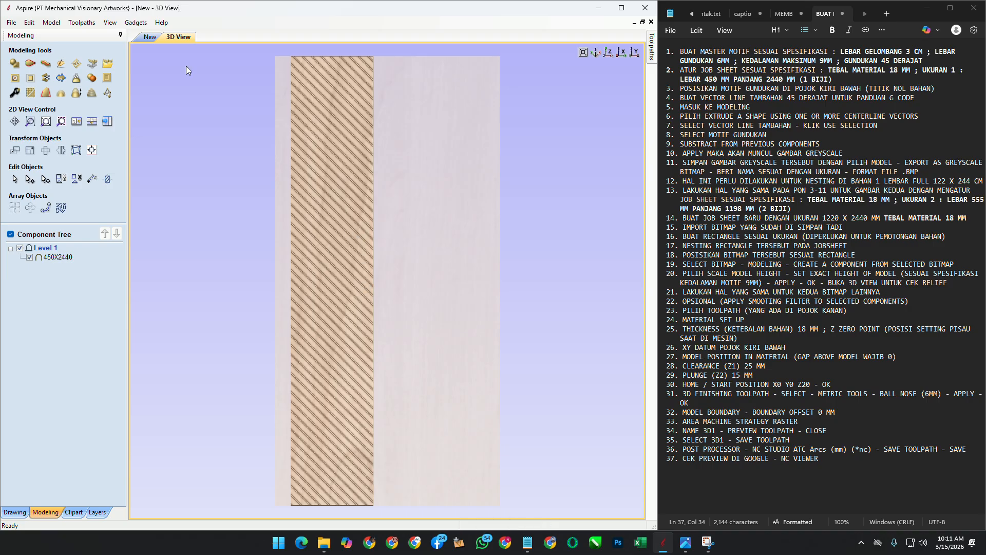
{"action": "left_click", "coordinate": [149, 38]}
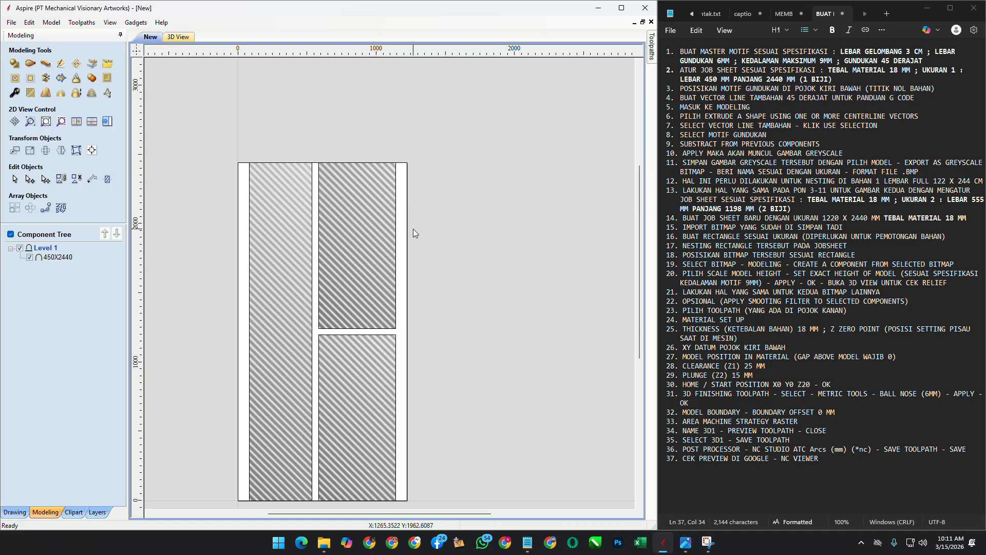
{"action": "middle_click_drag", "start_coordinate": [413, 229], "coordinate": [406, 178]}
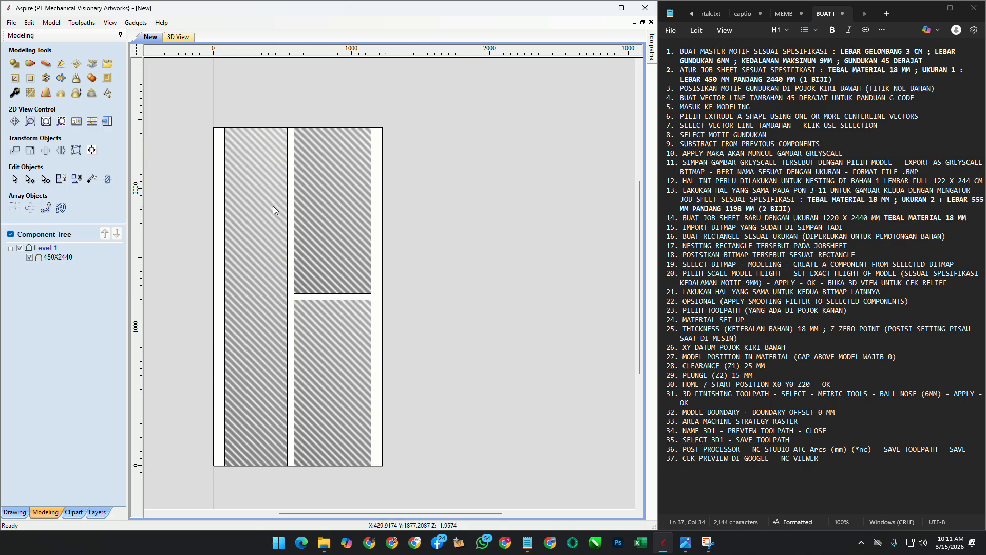
{"action": "left_click", "coordinate": [183, 41]}
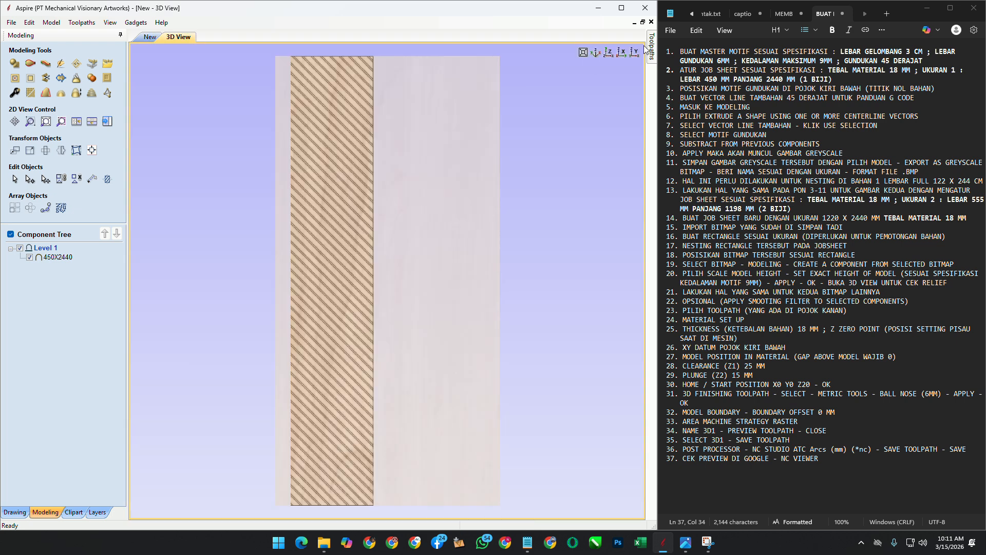
Step: Keep the toolpath operations docked open and review the thickness and gap above model in the material setup
{"action": "mouse_move", "coordinate": [652, 48]}
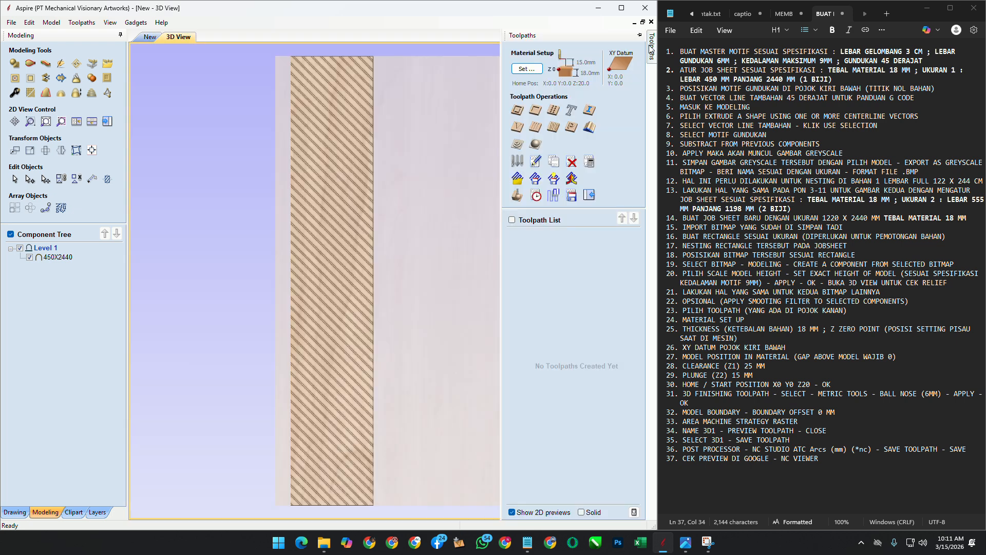
{"action": "left_click", "coordinate": [640, 35]}
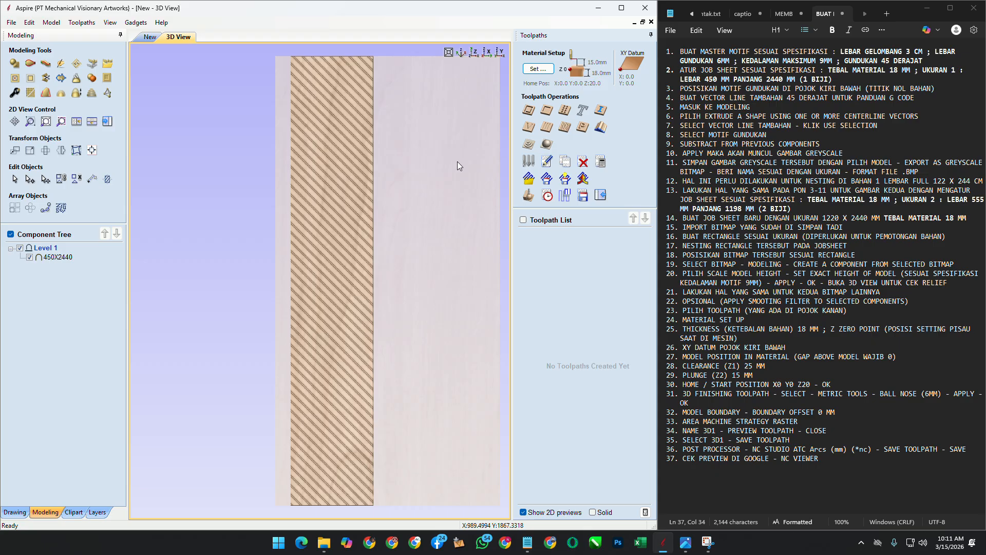
{"action": "left_click", "coordinate": [534, 70]}
{"action": "double_click", "coordinate": [611, 93]}
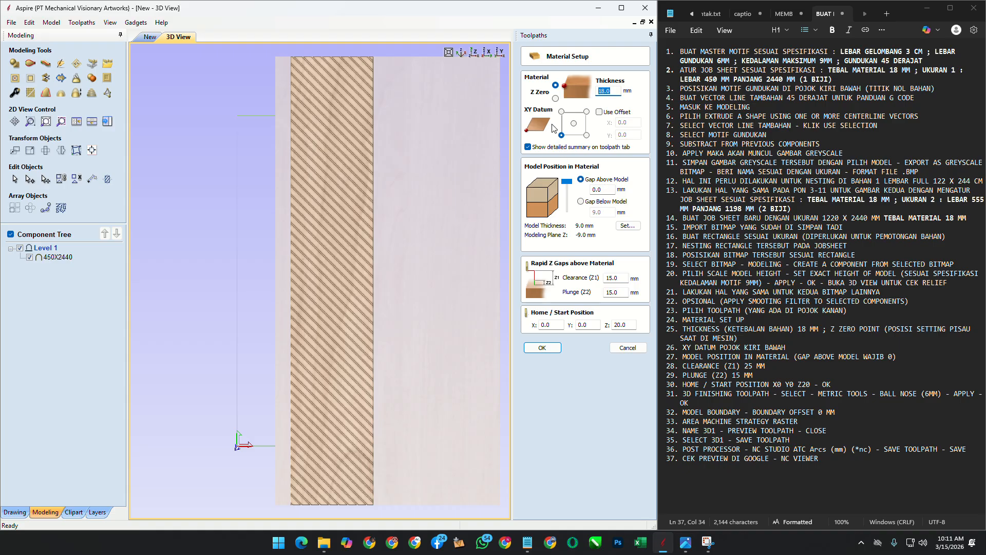
{"action": "left_click", "coordinate": [610, 189]}
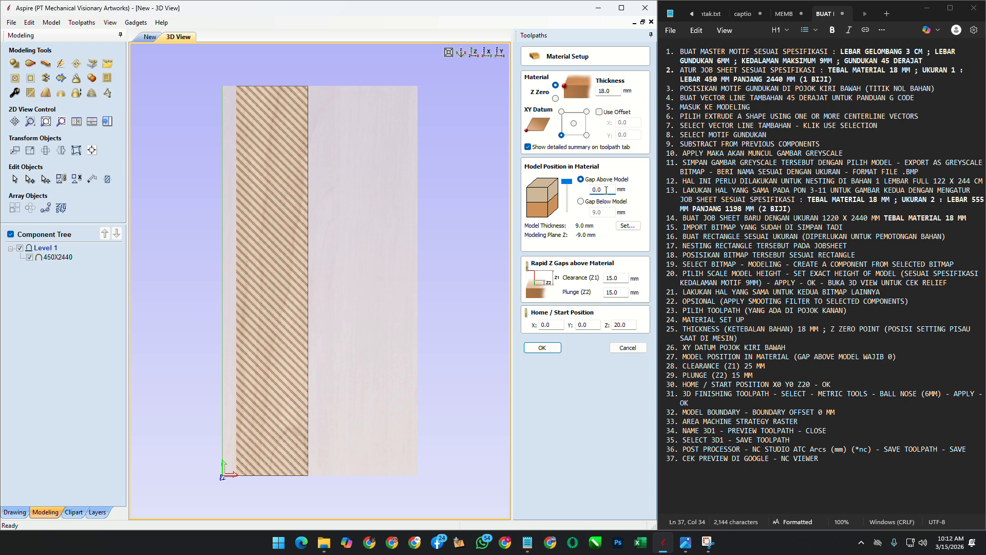
{"action": "left_click", "coordinate": [606, 190]}
Step: Set the Z1 clearance to 25 mm and the home position Z to 30 mm in the material setup
{"action": "double_click", "coordinate": [622, 277]}
{"action": "type", "text": "25"}
{"action": "left_click", "coordinate": [622, 293]}
{"action": "left_click_drag", "start_coordinate": [613, 279], "coordinate": [606, 279]}
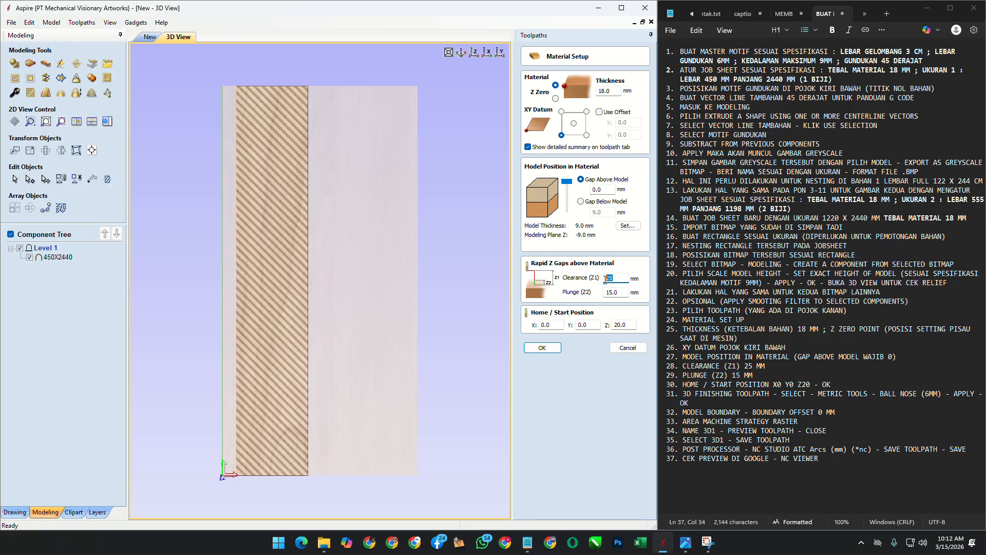
{"action": "double_click", "coordinate": [620, 324]}
{"action": "type", "text": "30"}
{"action": "left_click", "coordinate": [541, 347]}
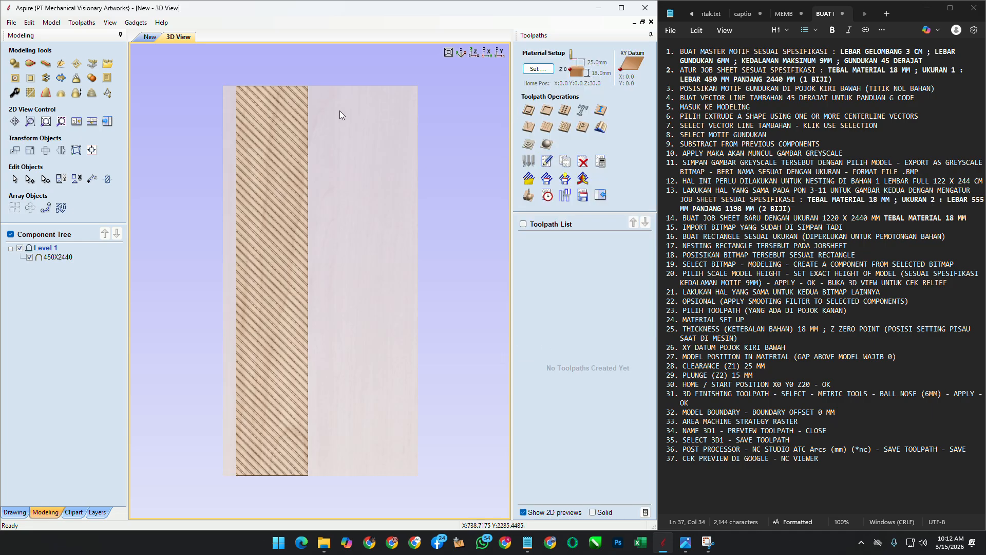
Step: Select the 450X2440 component and start a 3D finishing toolpath for it
{"action": "left_click", "coordinate": [139, 39]}
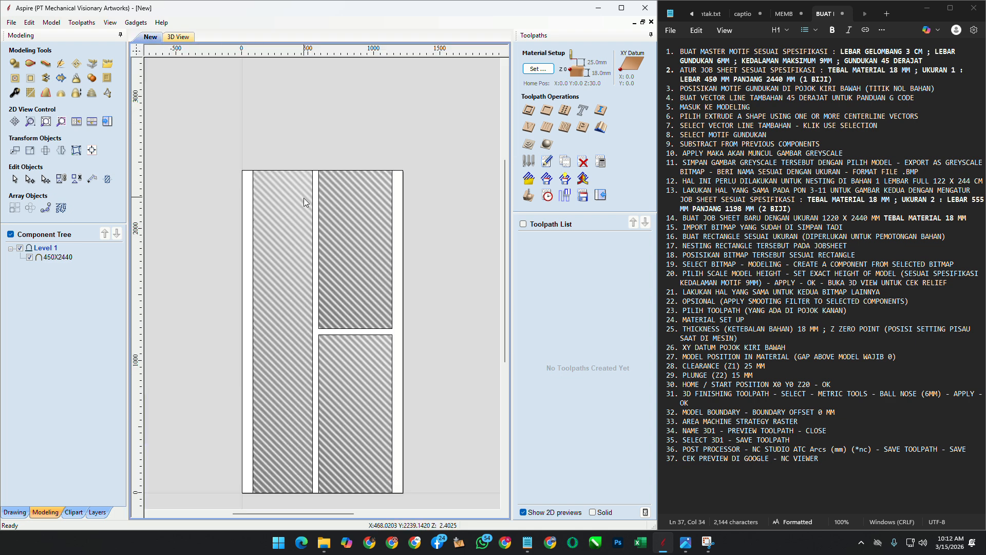
{"action": "left_click", "coordinate": [299, 223]}
{"action": "left_click", "coordinate": [179, 38]}
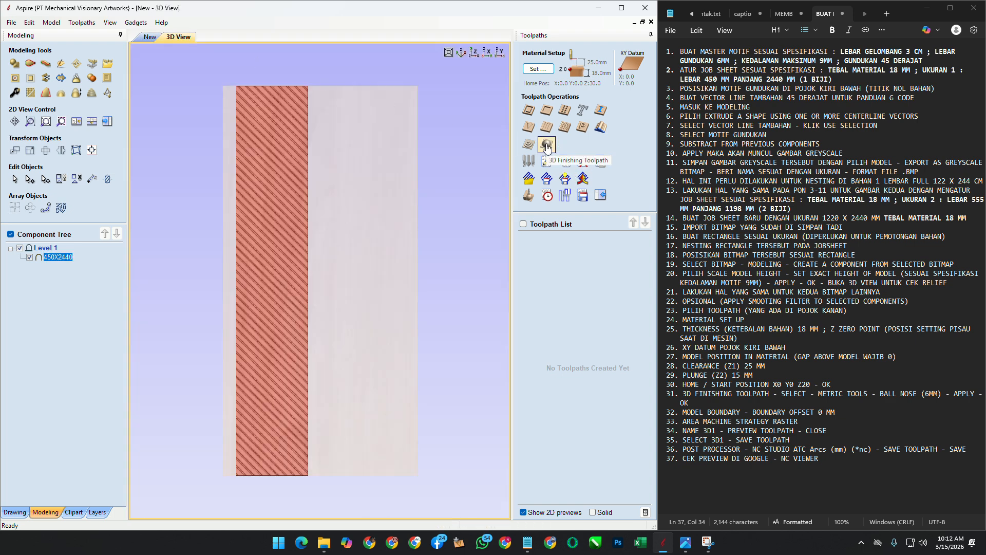
{"action": "left_click", "coordinate": [547, 146]}
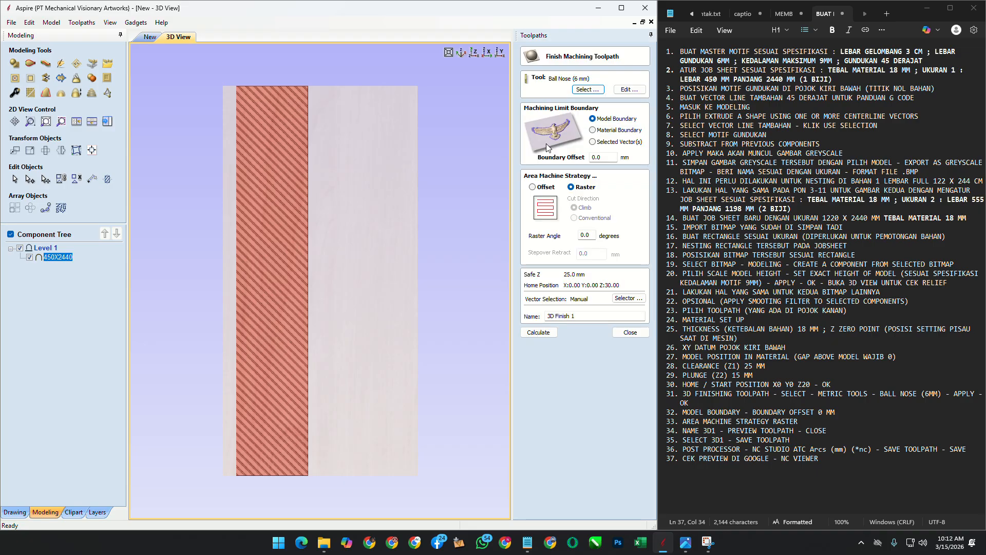
Step: Choose the metric Ball Nose (6 mm) tool for the finishing toolpath and switch its feed rate units to mm/min
{"action": "left_click", "coordinate": [587, 90]}
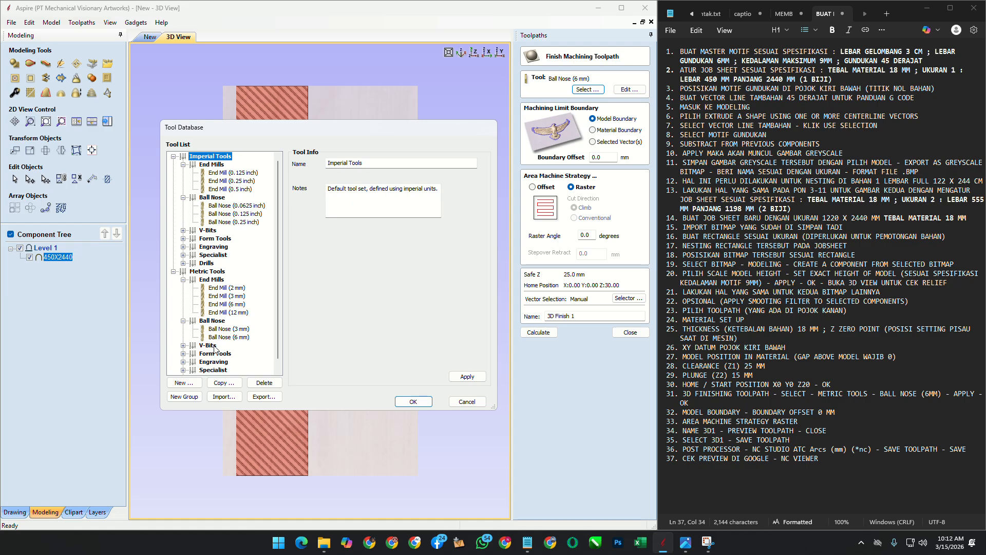
{"action": "left_click", "coordinate": [228, 337]}
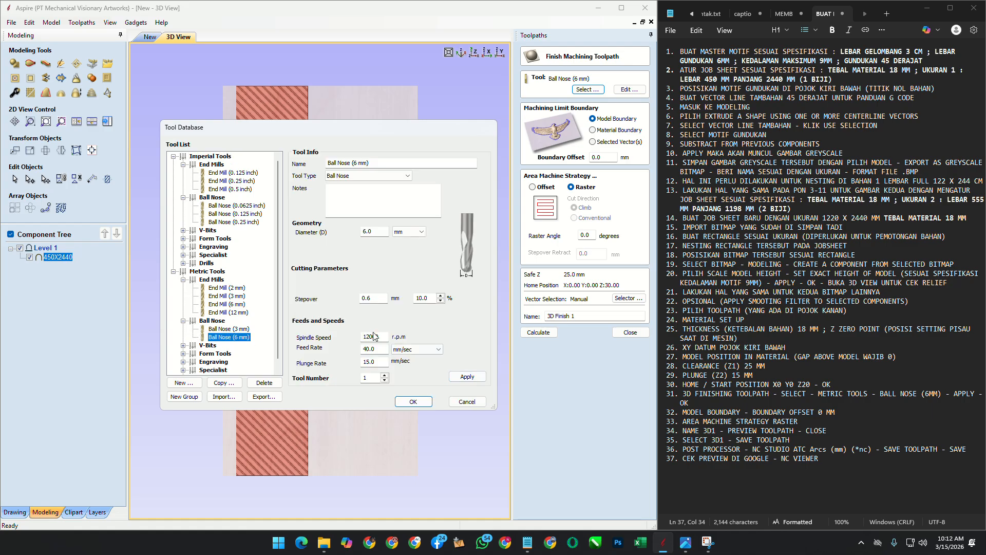
{"action": "left_click", "coordinate": [426, 350]}
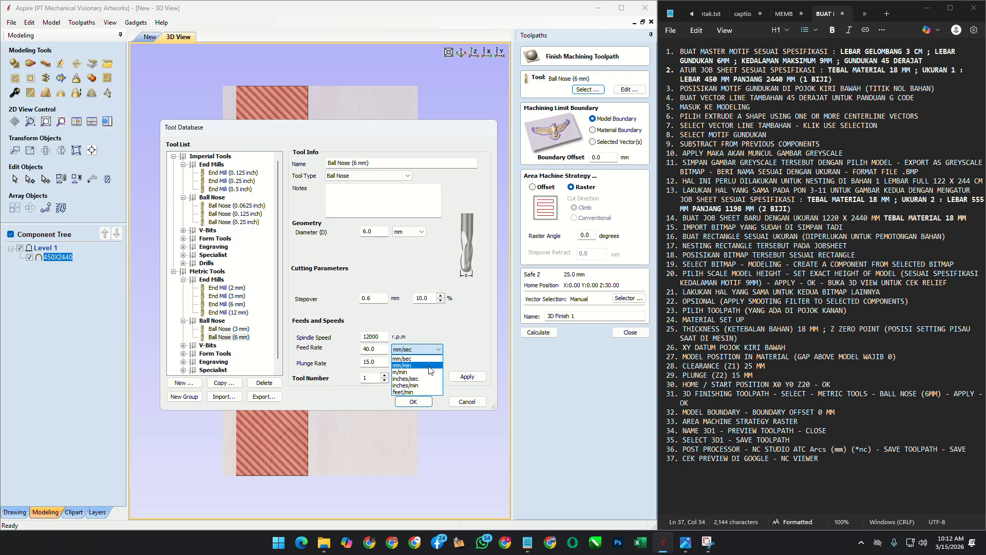
{"action": "left_click", "coordinate": [429, 367]}
{"action": "left_click", "coordinate": [454, 376]}
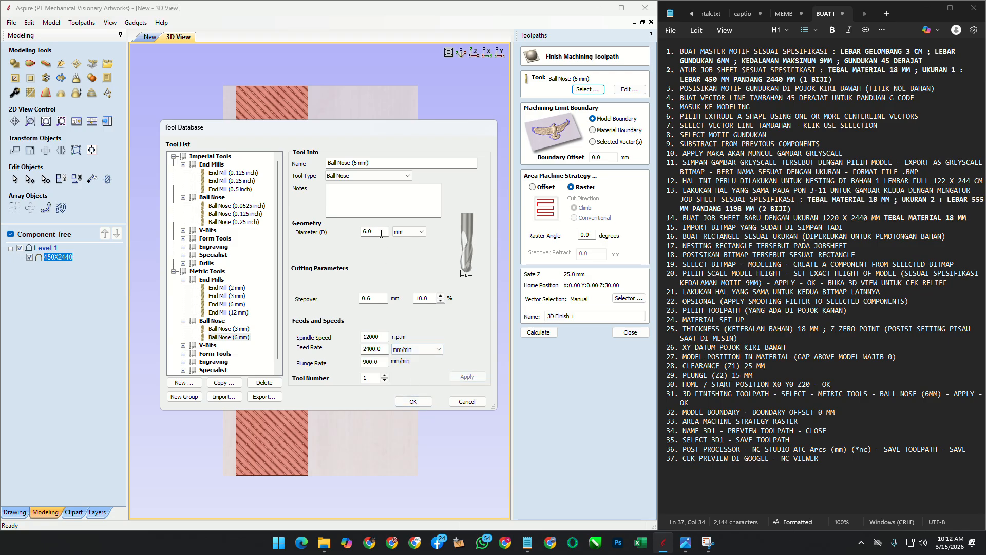
{"action": "left_click", "coordinate": [415, 402]}
{"action": "left_click", "coordinate": [334, 286]}
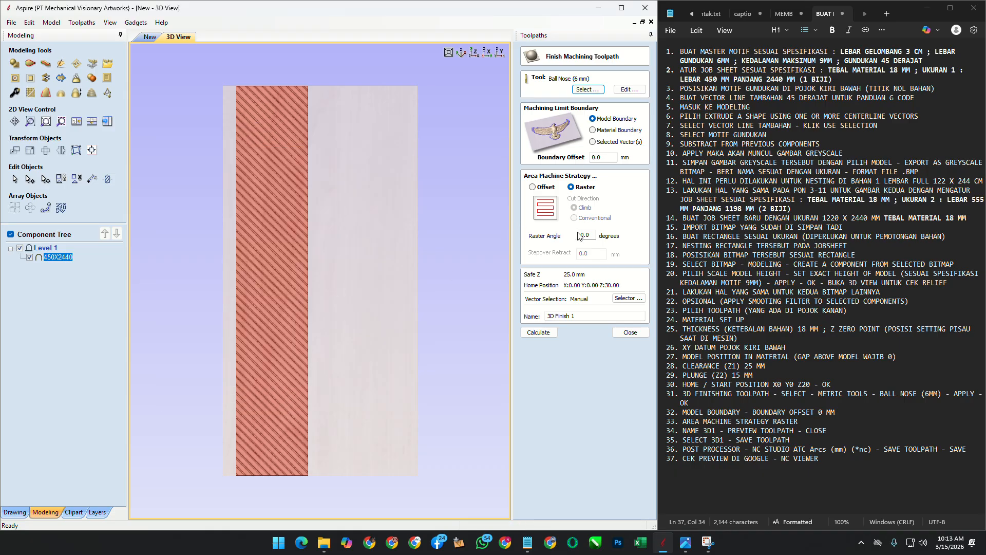
Step: Name the finishing toolpath 3D1 and calculate it
{"action": "mouse_move", "coordinate": [577, 317]}
{"action": "left_mouse_down"}
{"action": "mouse_move", "coordinate": [540, 323]}
{"action": "mouse_move", "coordinate": [570, 320]}
{"action": "left_mouse_up"}
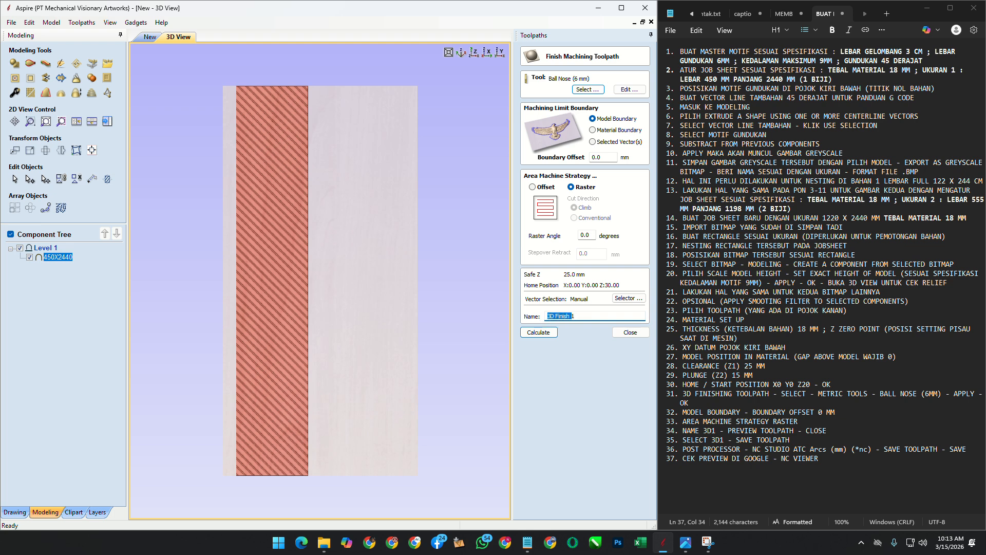
{"action": "type", "text": "3D1"}
{"action": "left_click", "coordinate": [536, 333]}
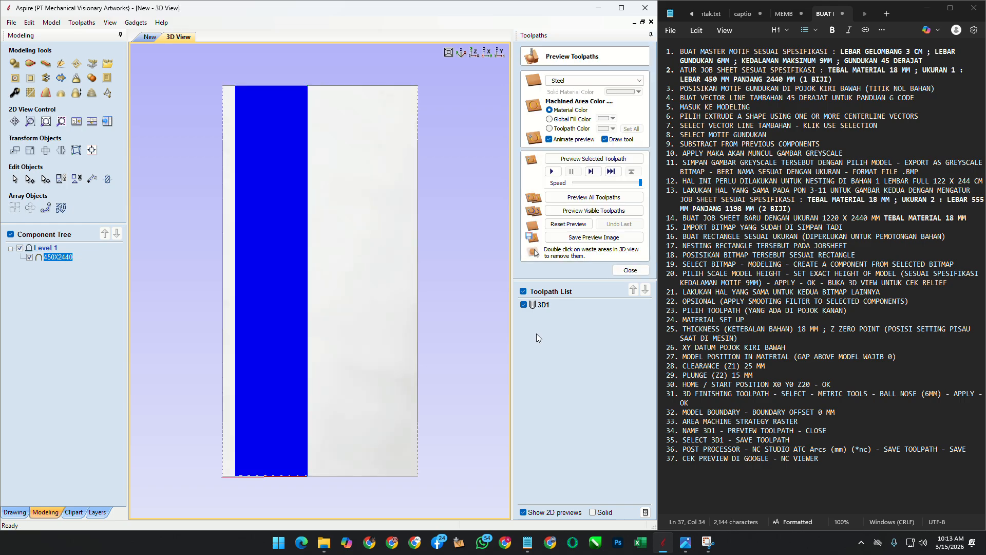
Step: Examine the raster passes of the 3D1 toolpath along the panel's edges, from above and in an isometric view
{"action": "scroll", "coordinate": [235, 486], "scroll_direction": "up", "scroll_amount": 4}
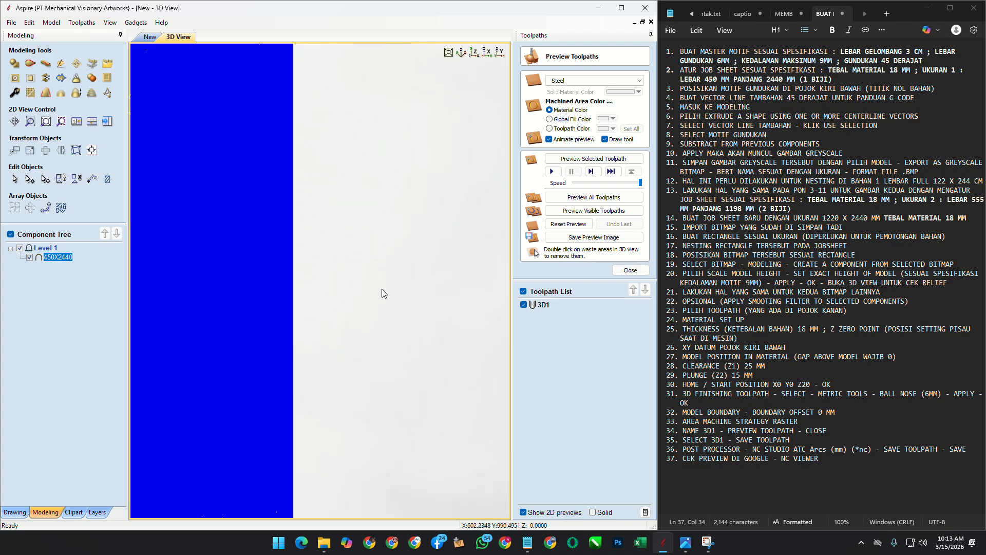
{"action": "scroll", "coordinate": [381, 288], "scroll_direction": "up", "scroll_amount": 5}
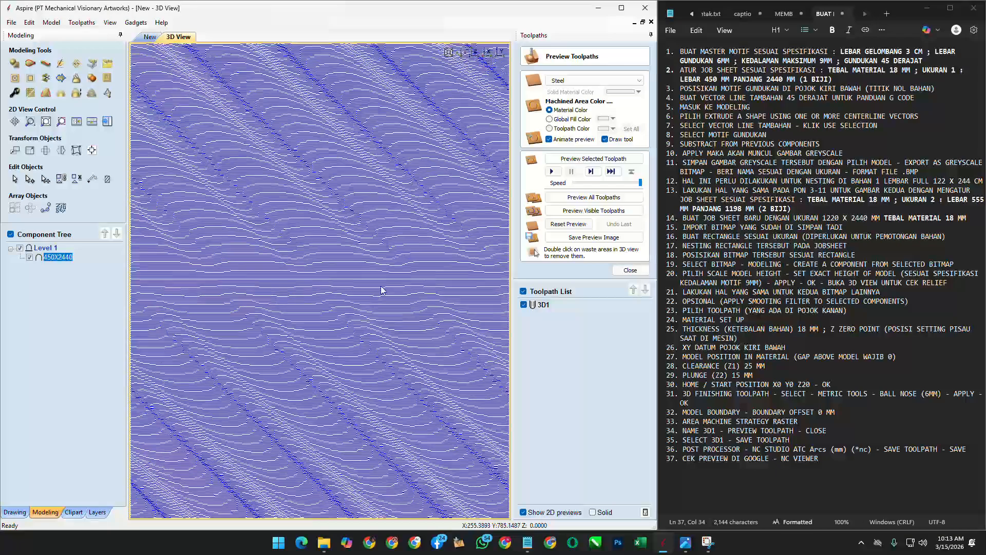
{"action": "scroll", "coordinate": [382, 289], "scroll_direction": "down", "scroll_amount": 5}
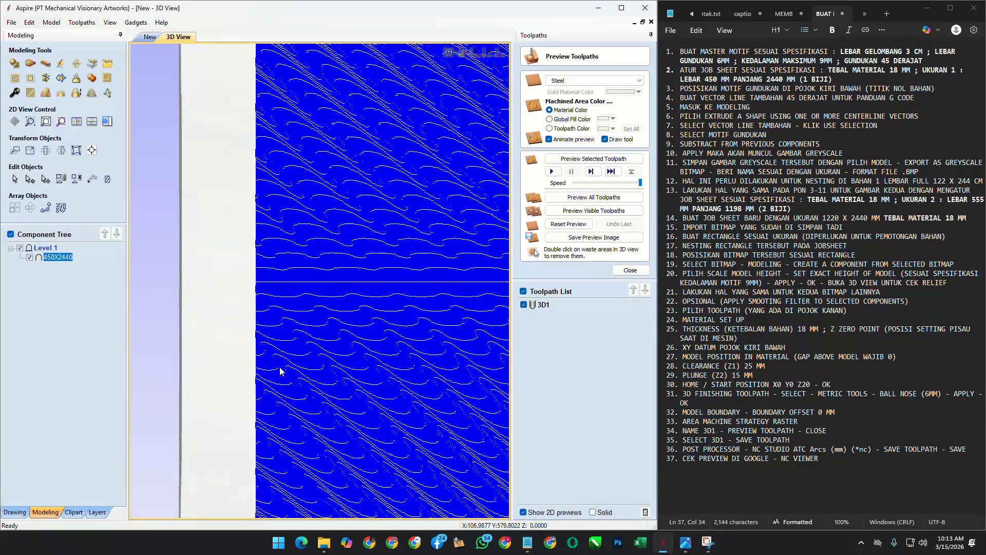
{"action": "scroll", "coordinate": [280, 369], "scroll_direction": "down", "scroll_amount": 4}
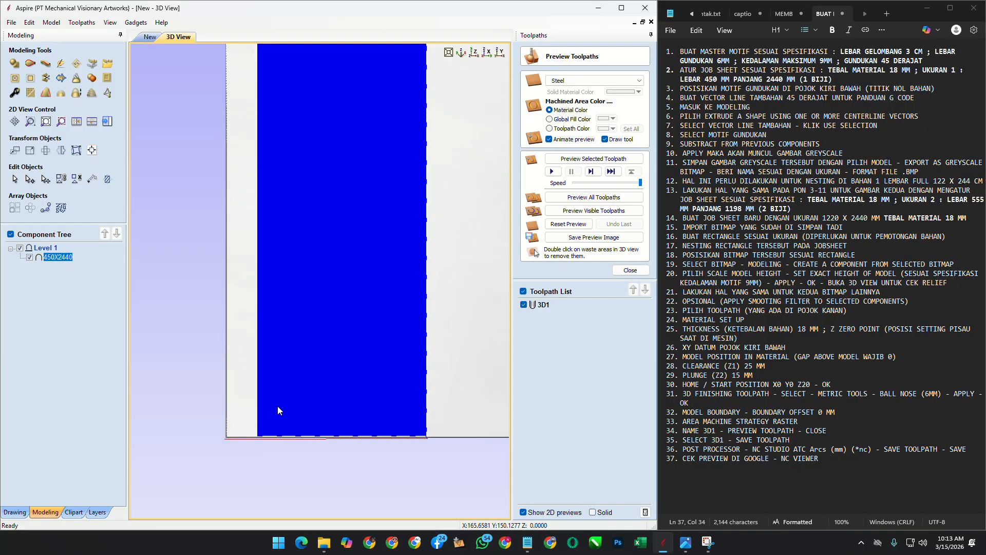
{"action": "scroll", "coordinate": [278, 409], "scroll_direction": "up", "scroll_amount": 5}
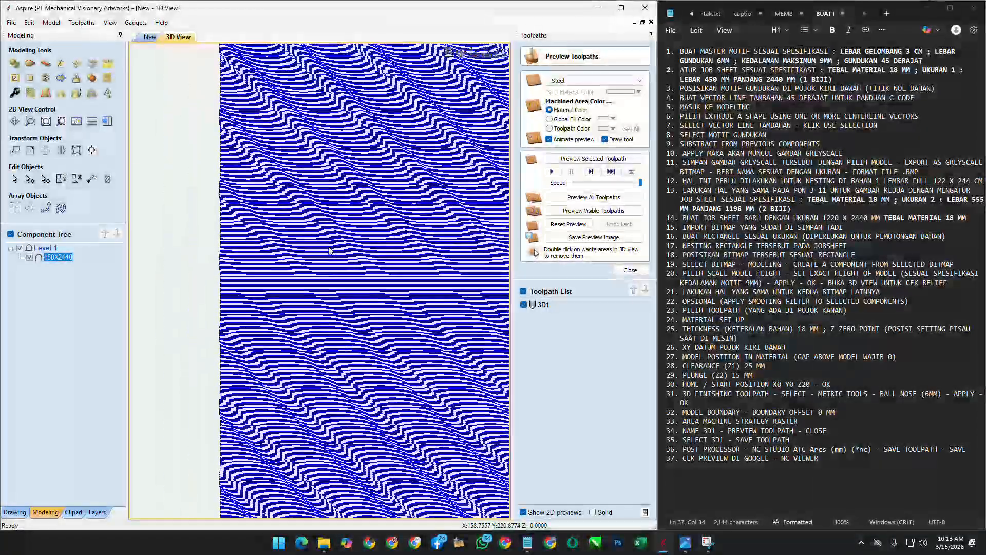
{"action": "scroll", "coordinate": [280, 366], "scroll_direction": "up", "scroll_amount": 4}
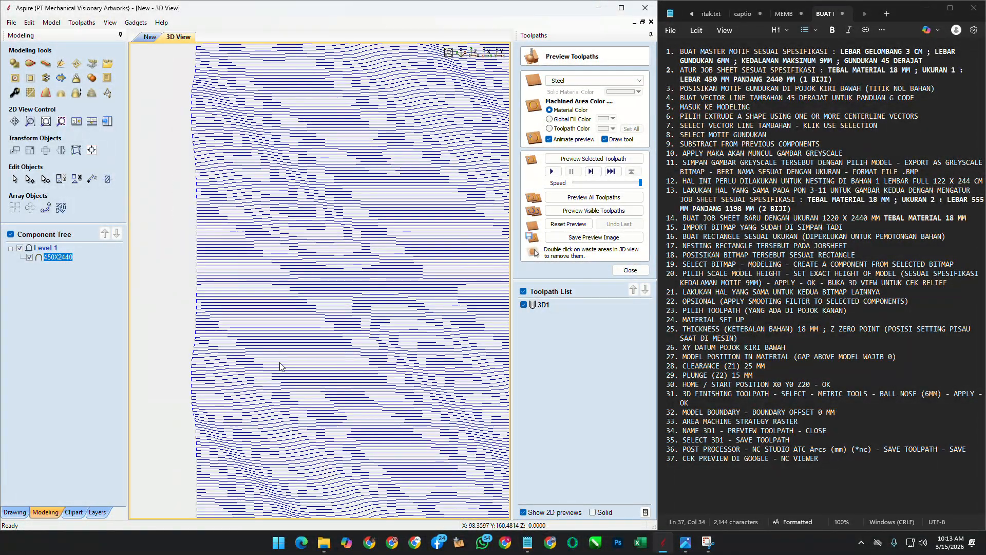
{"action": "scroll", "coordinate": [370, 193], "scroll_direction": "down", "scroll_amount": 1}
{"action": "left_click", "coordinate": [449, 53]}
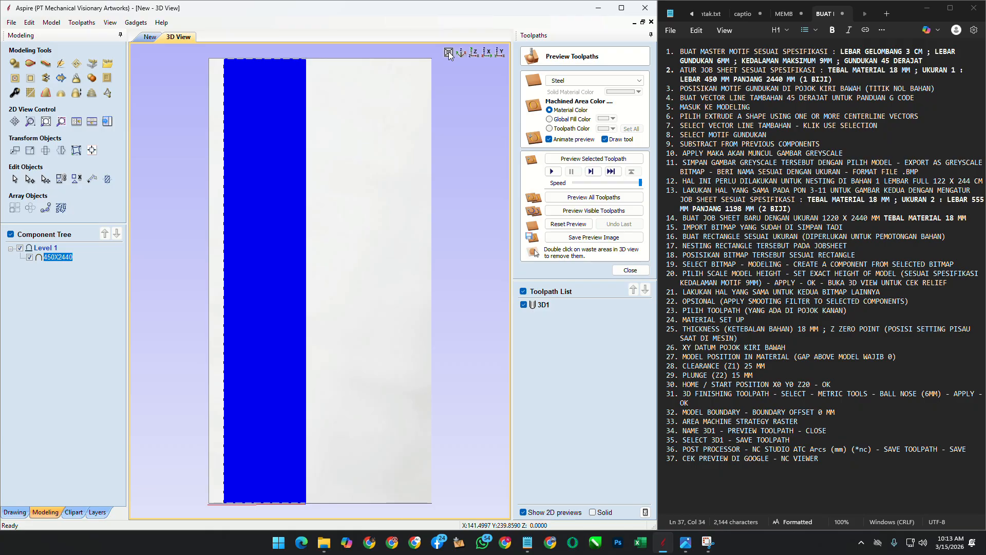
{"action": "left_click", "coordinate": [461, 53]}
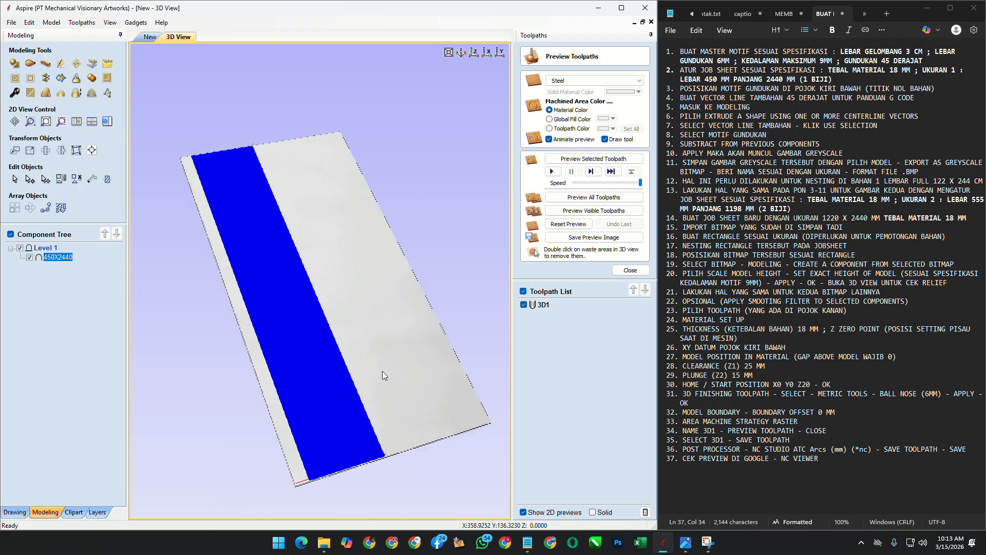
{"action": "scroll", "coordinate": [359, 421], "scroll_direction": "up", "scroll_amount": 2}
{"action": "scroll", "coordinate": [352, 447], "scroll_direction": "up", "scroll_amount": 5}
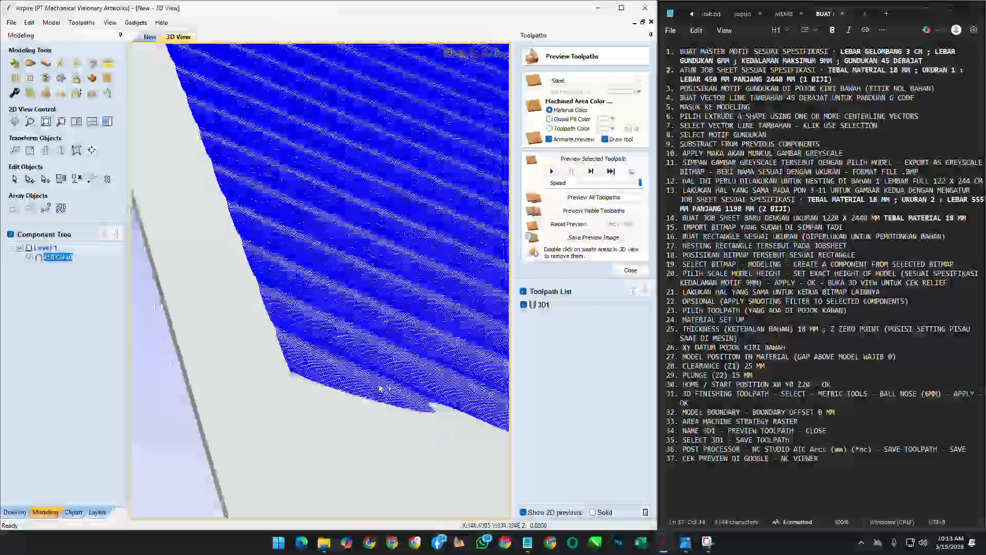
Step: Examine the 3D1 toolpath's raster passes on the sheet up close, from the side, and in isometric views
{"action": "scroll", "coordinate": [387, 392], "scroll_direction": "down", "scroll_amount": 3}
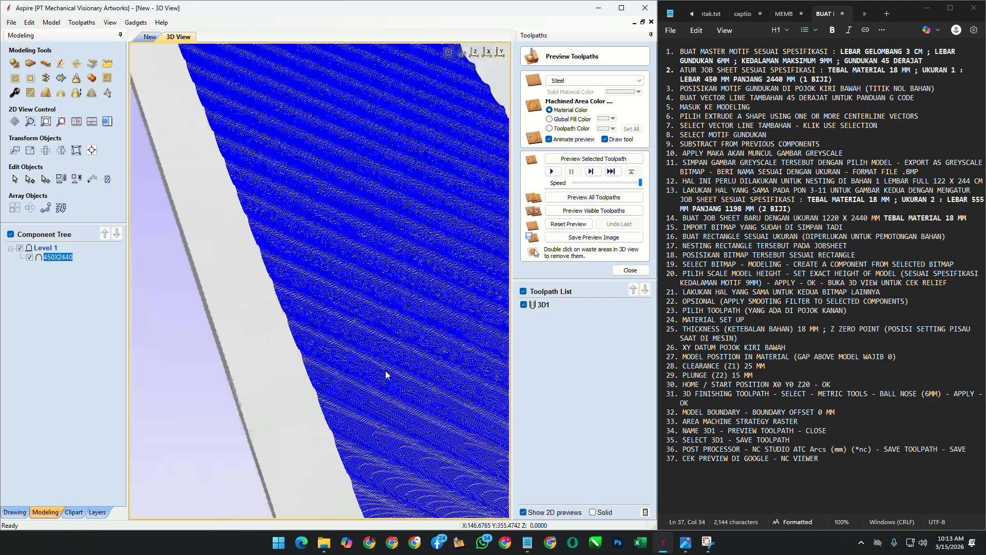
{"action": "scroll", "coordinate": [386, 269], "scroll_direction": "up", "scroll_amount": 2}
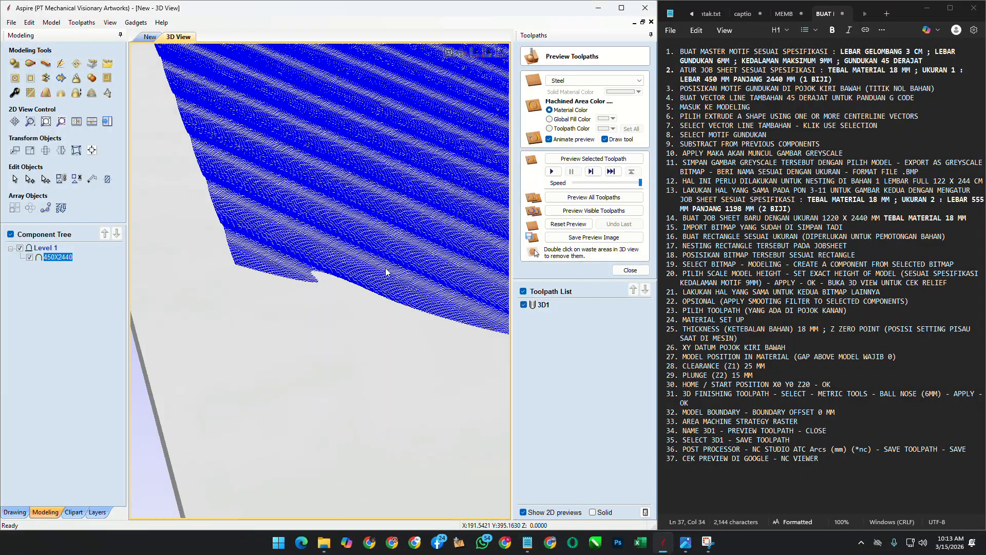
{"action": "scroll", "coordinate": [376, 299], "scroll_direction": "down", "scroll_amount": 2}
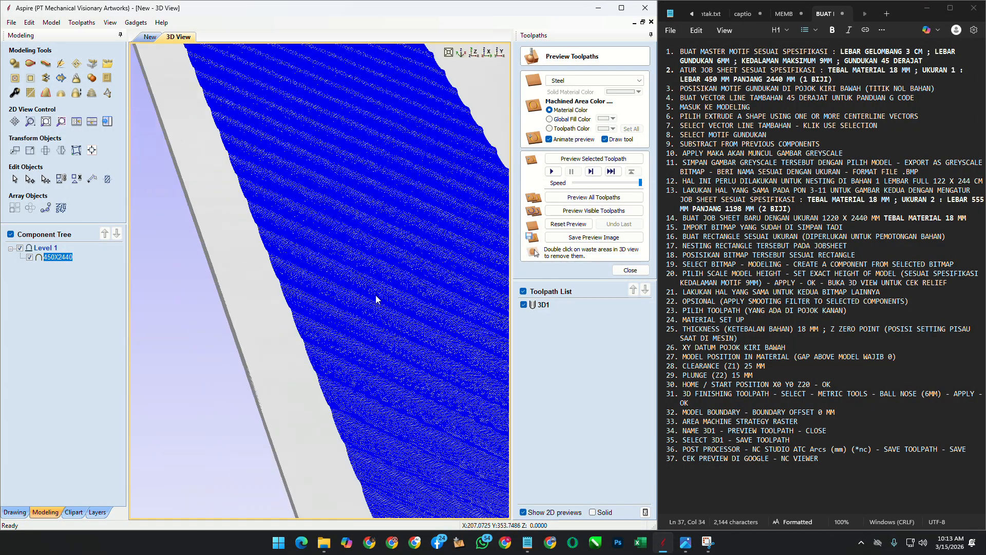
{"action": "left_click", "coordinate": [475, 52]}
{"action": "left_click", "coordinate": [487, 52]}
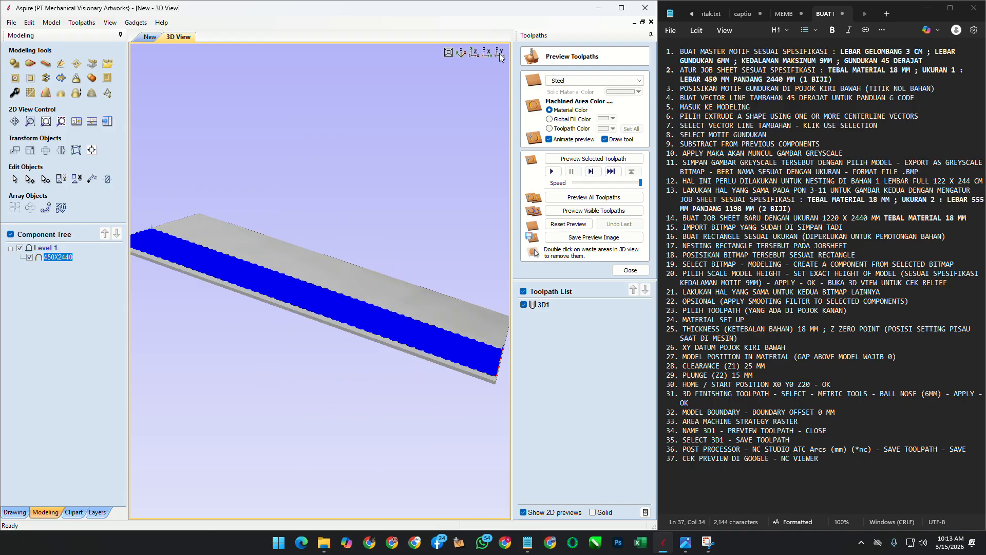
{"action": "left_click", "coordinate": [499, 53]}
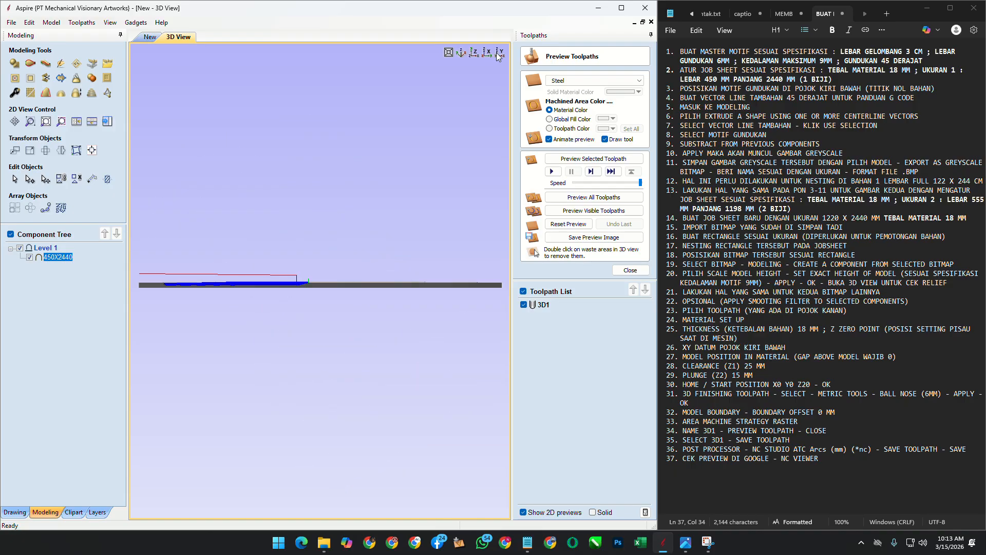
{"action": "left_click", "coordinate": [462, 54]}
{"action": "left_click_drag", "start_coordinate": [378, 426], "coordinate": [180, 397]}
{"action": "left_click_drag", "start_coordinate": [267, 385], "coordinate": [234, 284]}
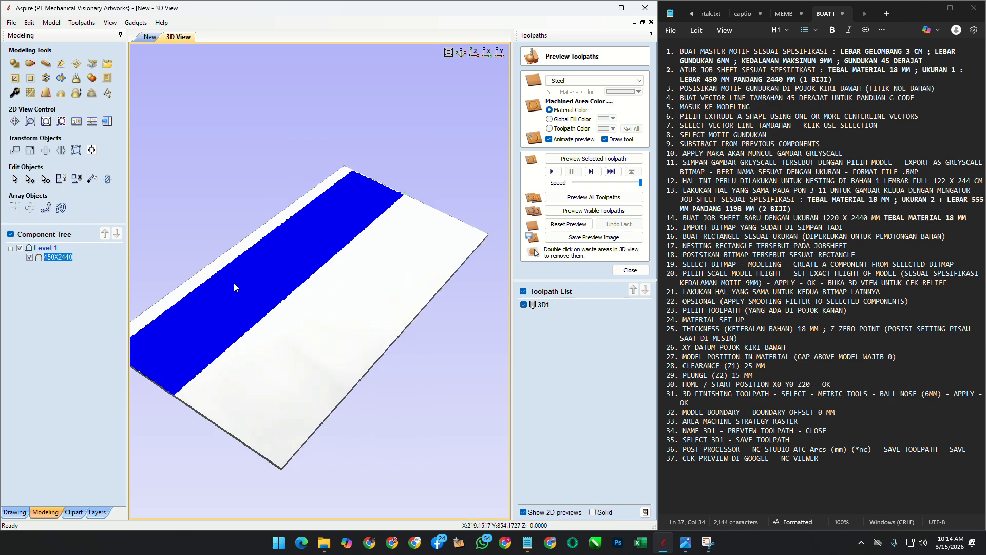
{"action": "scroll", "coordinate": [180, 371], "scroll_direction": "up", "scroll_amount": 3}
{"action": "scroll", "coordinate": [180, 371], "scroll_direction": "up", "scroll_amount": 5}
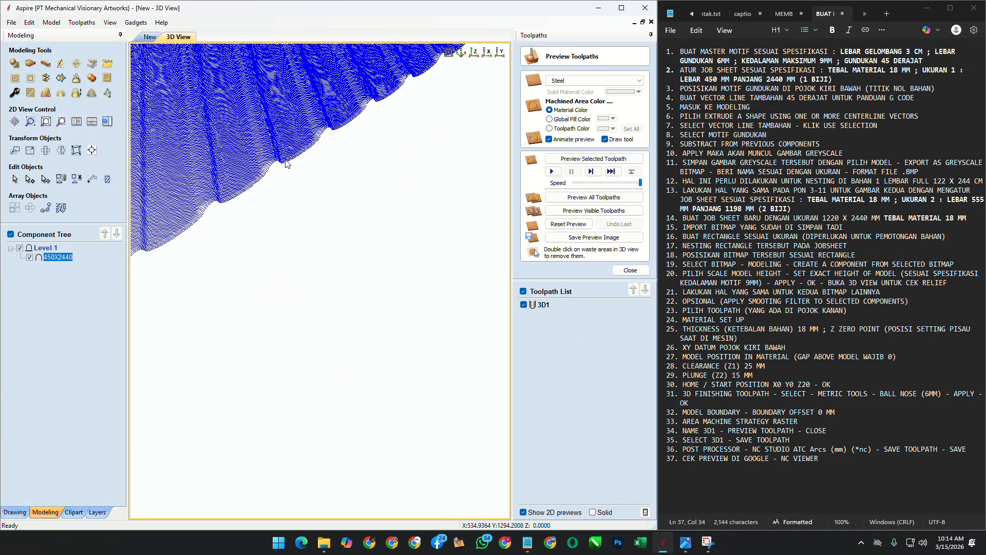
{"action": "left_click", "coordinate": [449, 52]}
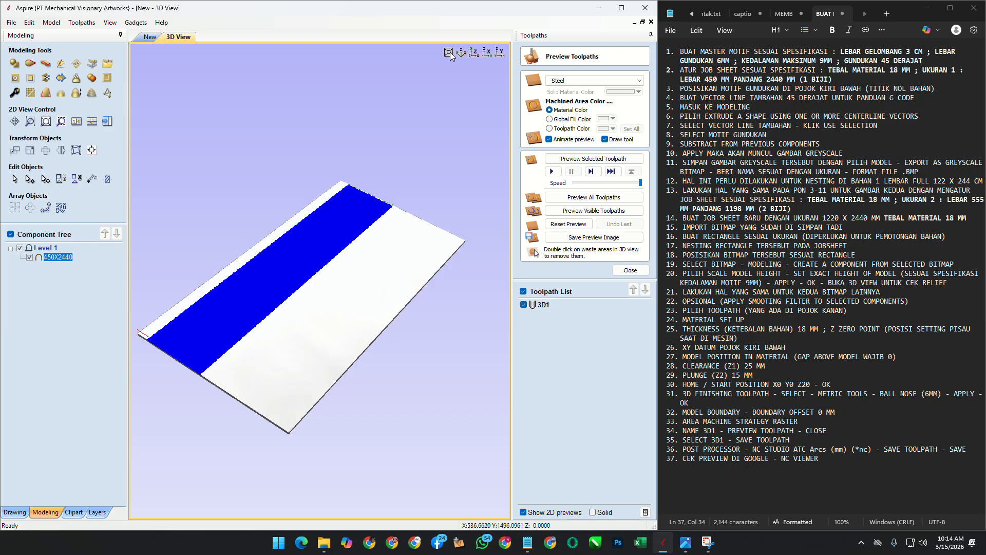
{"action": "left_click", "coordinate": [461, 53]}
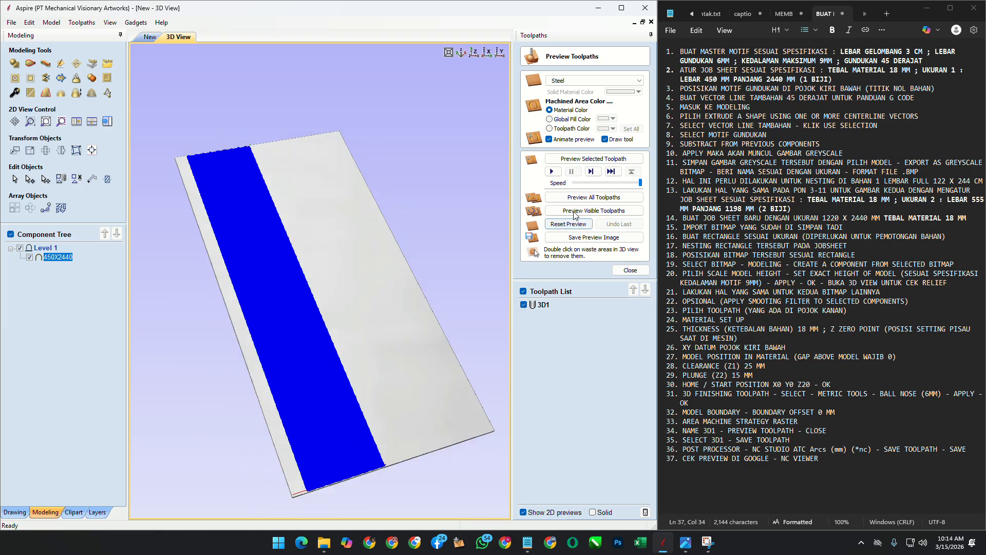
Step: Run the animated preview of the 3D1 toolpath from the top view and inspect the carved diagonal ridges
{"action": "left_click", "coordinate": [476, 53]}
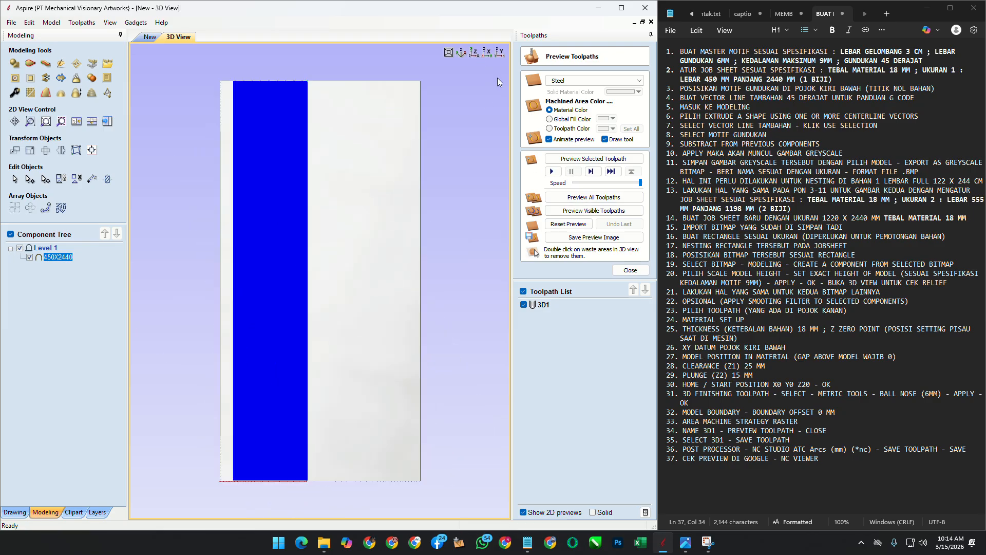
{"action": "left_click", "coordinate": [553, 172]}
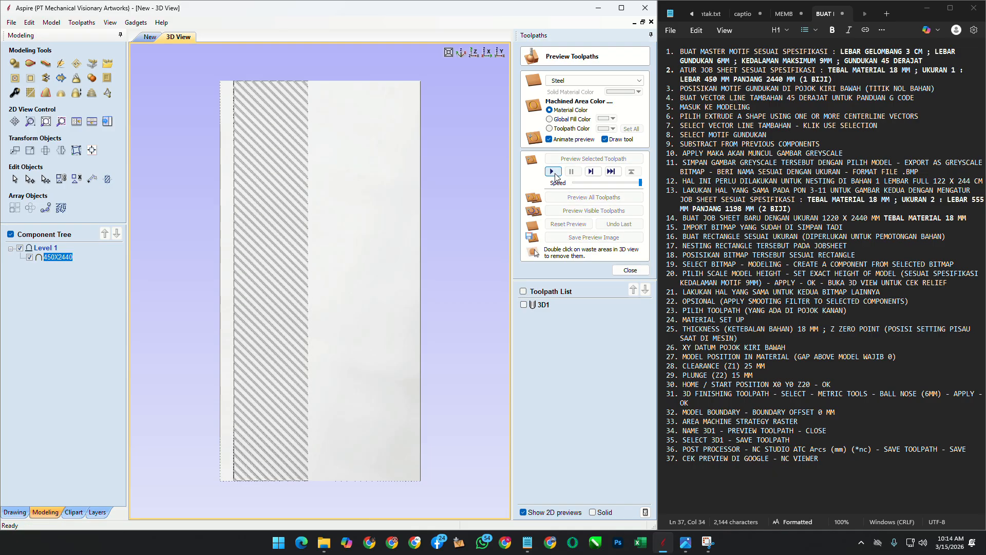
{"action": "scroll", "coordinate": [254, 427], "scroll_direction": "up", "scroll_amount": 5}
{"action": "scroll", "coordinate": [391, 382], "scroll_direction": "down", "scroll_amount": 5}
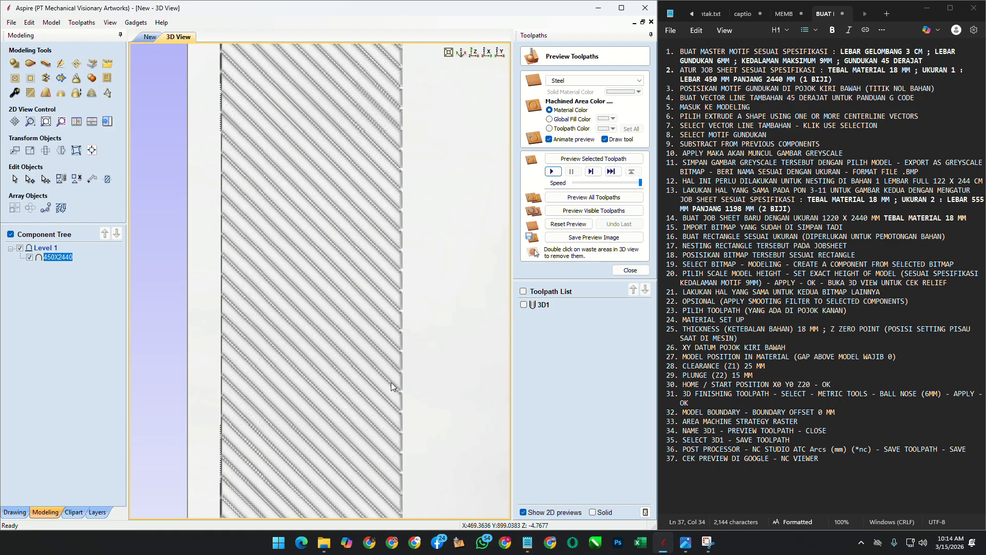
{"action": "scroll", "coordinate": [337, 396], "scroll_direction": "up", "scroll_amount": 2}
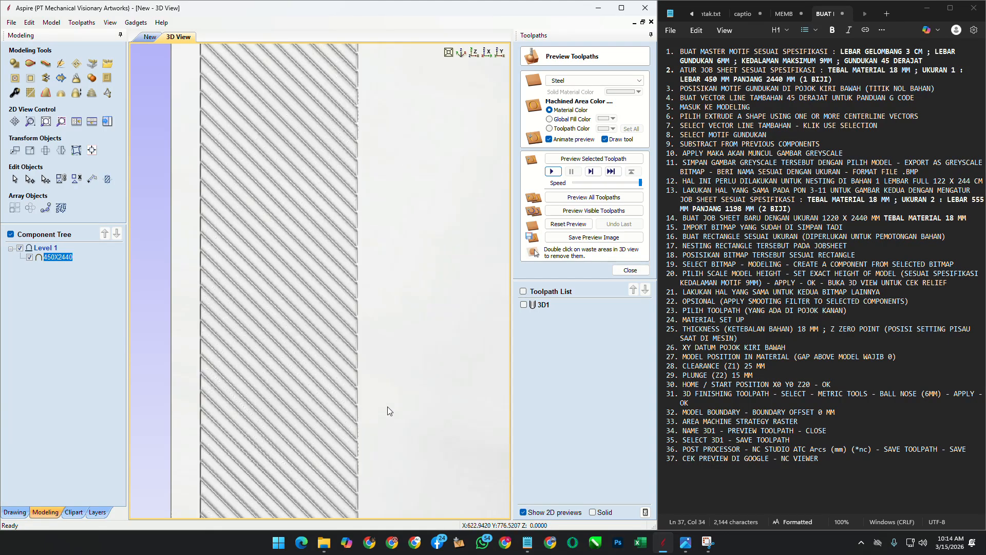
Step: Open the WhatsApp photo of the turquoise carved panels, examine its diagonal wave pattern closely, and return to Aspire
{"action": "mouse_move", "coordinate": [685, 542]}
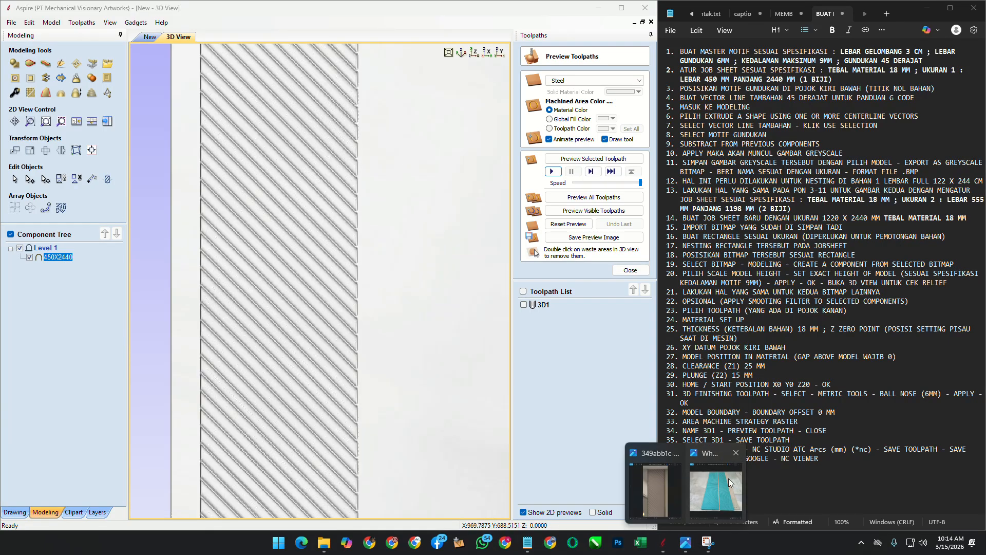
{"action": "left_click", "coordinate": [729, 478]}
{"action": "scroll", "coordinate": [349, 277], "scroll_direction": "up", "scroll_amount": 5}
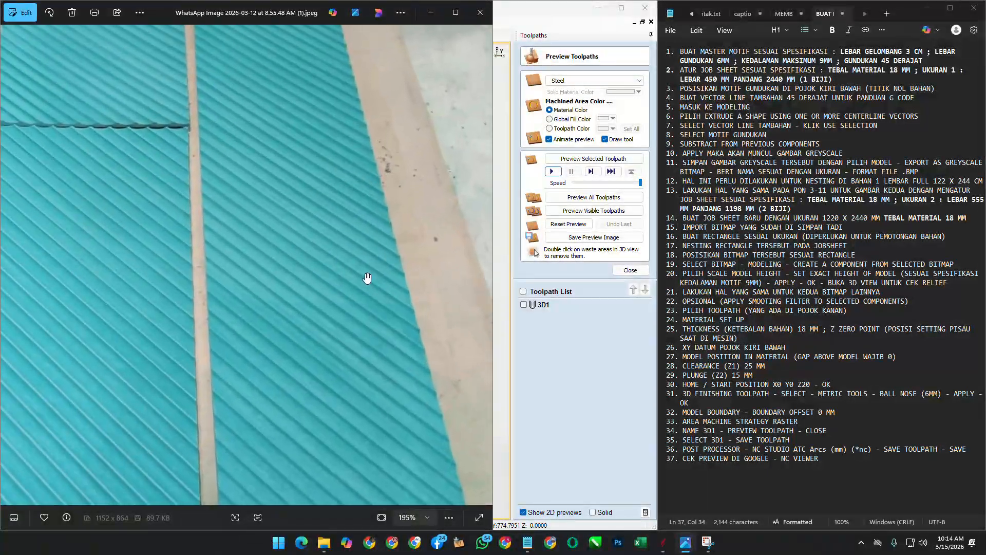
{"action": "left_click_drag", "start_coordinate": [272, 326], "coordinate": [218, 169]}
{"action": "left_click_drag", "start_coordinate": [262, 400], "coordinate": [231, 231]}
{"action": "left_click_drag", "start_coordinate": [260, 286], "coordinate": [269, 203]}
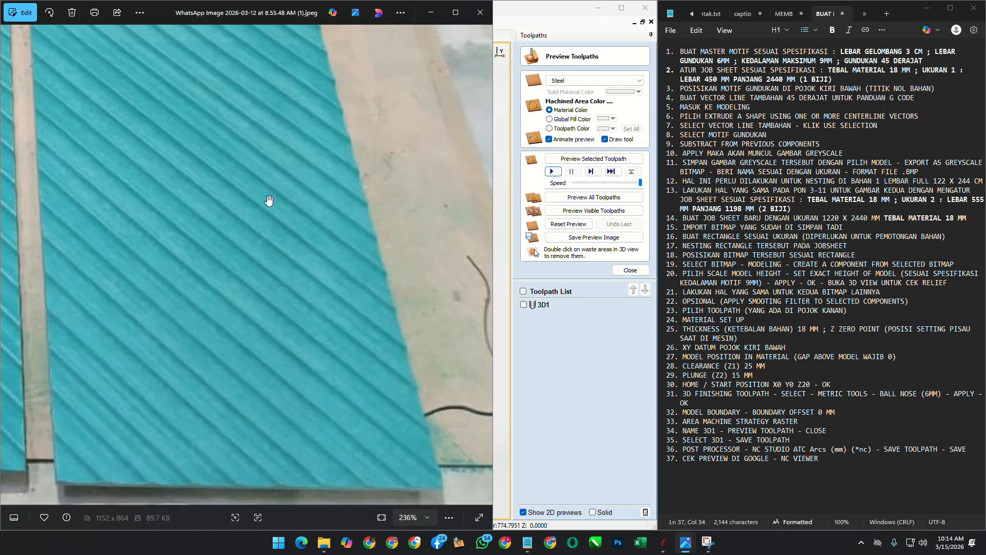
{"action": "scroll", "coordinate": [279, 348], "scroll_direction": "down", "scroll_amount": 5}
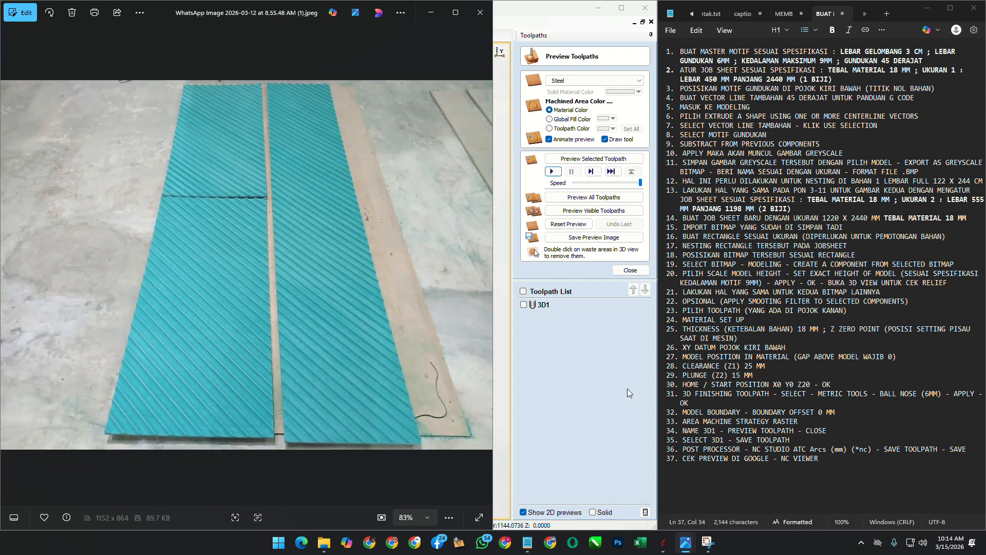
{"action": "left_click", "coordinate": [584, 358]}
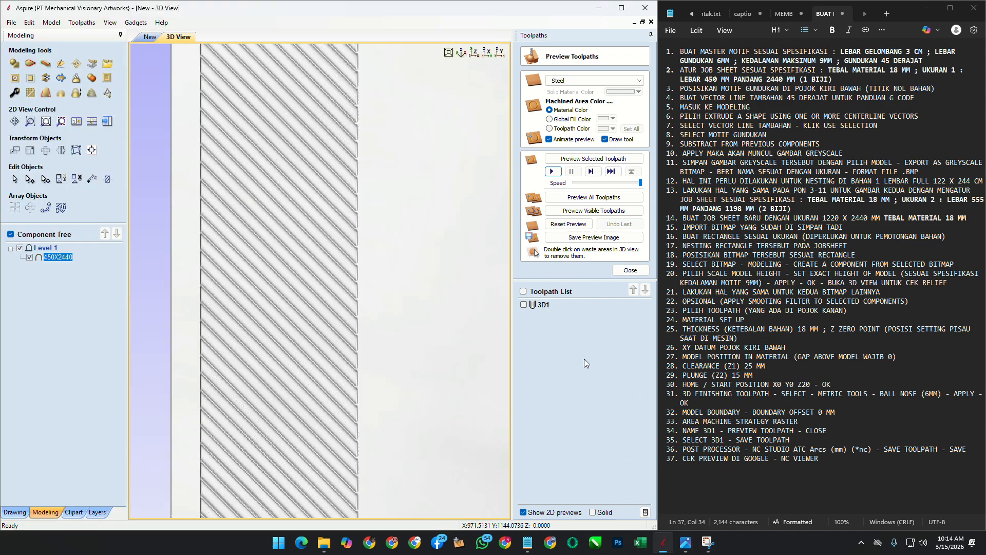
Step: Close the toolpath preview and save the visible 3D1 toolpath to Downloads as 3D1 using NC Studio ATC Arcs (mm)(*.nc)
{"action": "left_click", "coordinate": [631, 269]}
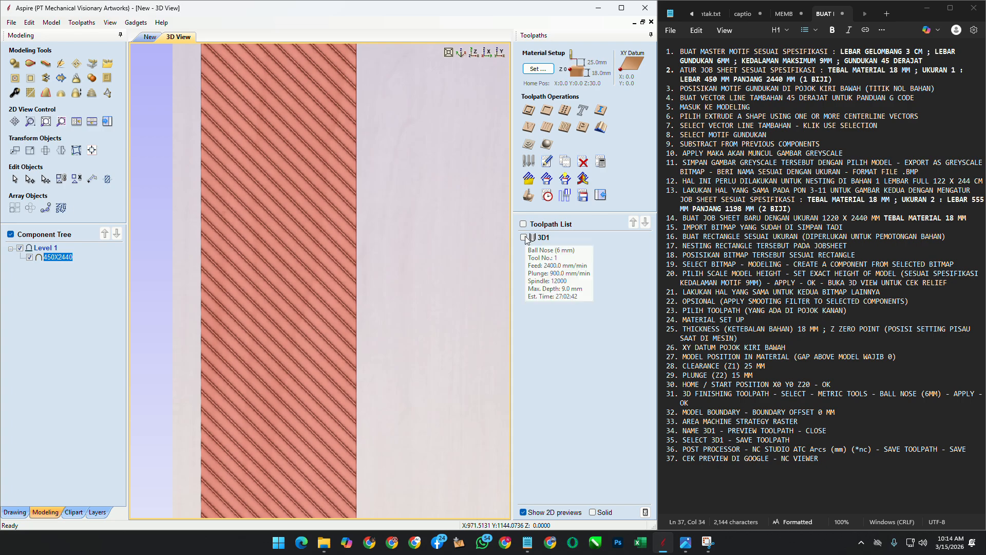
{"action": "left_click", "coordinate": [524, 237]}
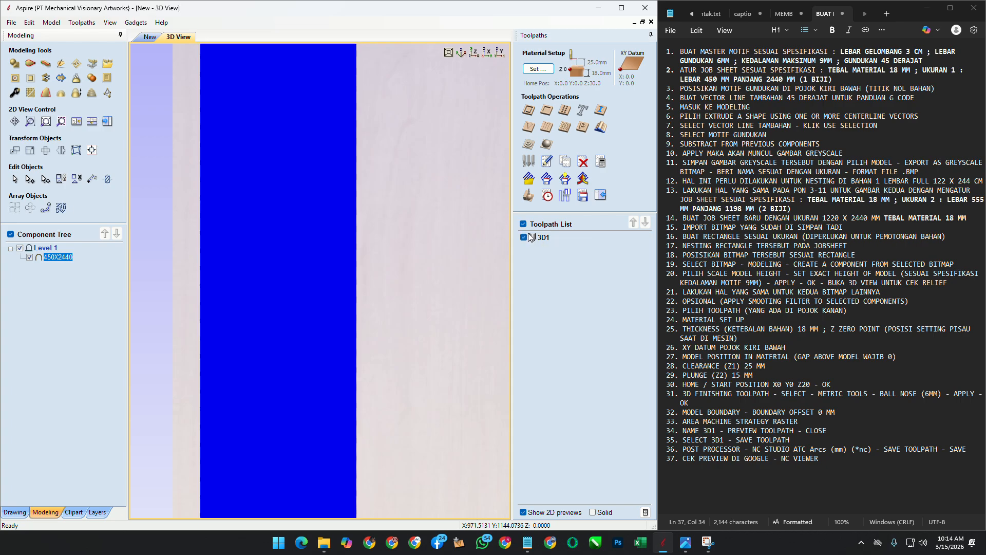
{"action": "left_click", "coordinate": [582, 196]}
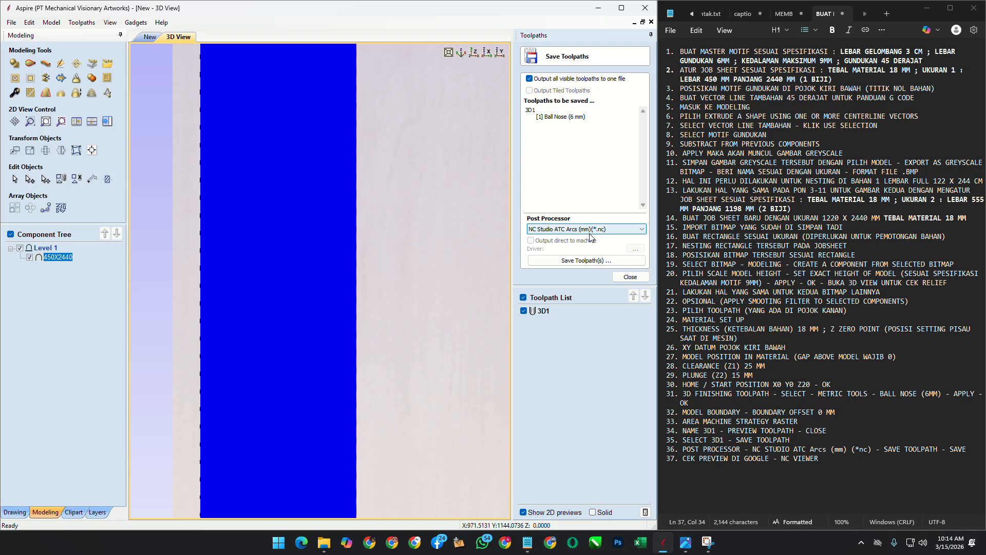
{"action": "left_click", "coordinate": [586, 260]}
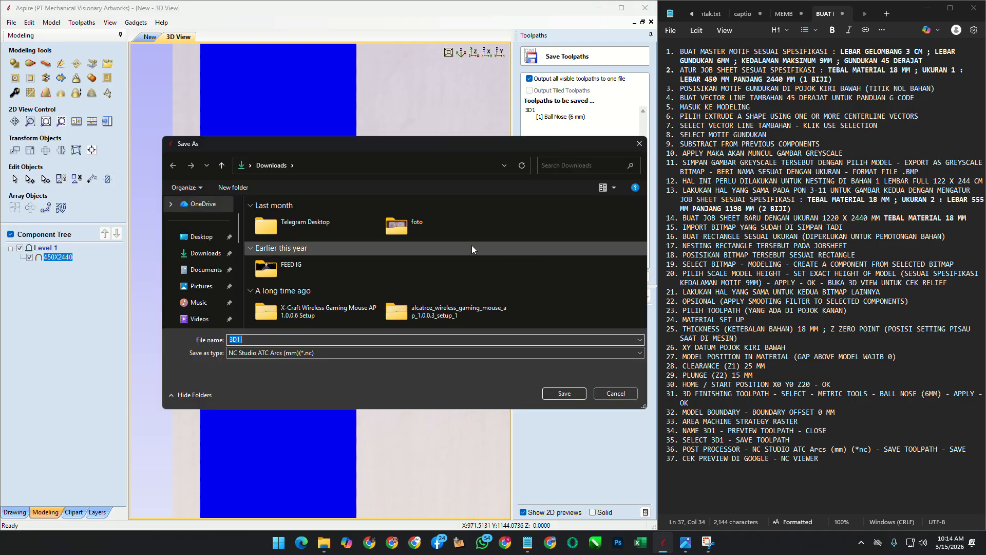
{"action": "left_click", "coordinate": [548, 392]}
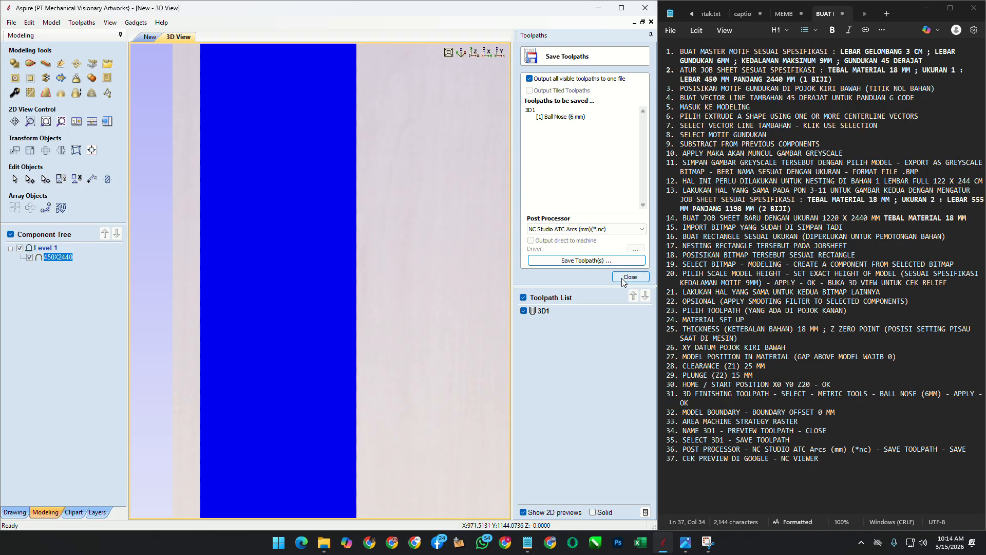
Step: Switch to Chrome, open the NC Viewer website through a search for "nc viewer", and dismiss its promotional banner
{"action": "left_click", "coordinate": [414, 542]}
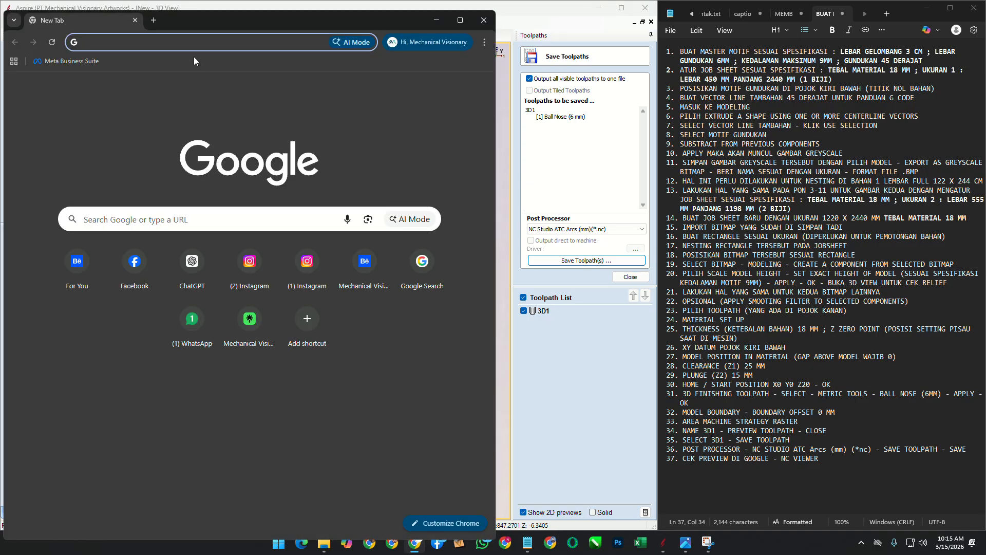
{"action": "type", "text": "NC VI"}
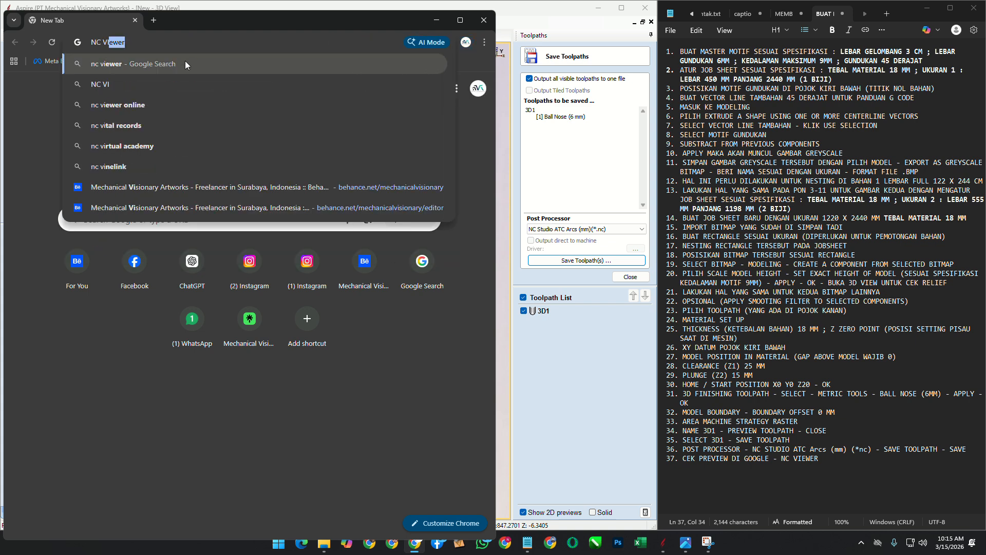
{"action": "left_click", "coordinate": [185, 63]}
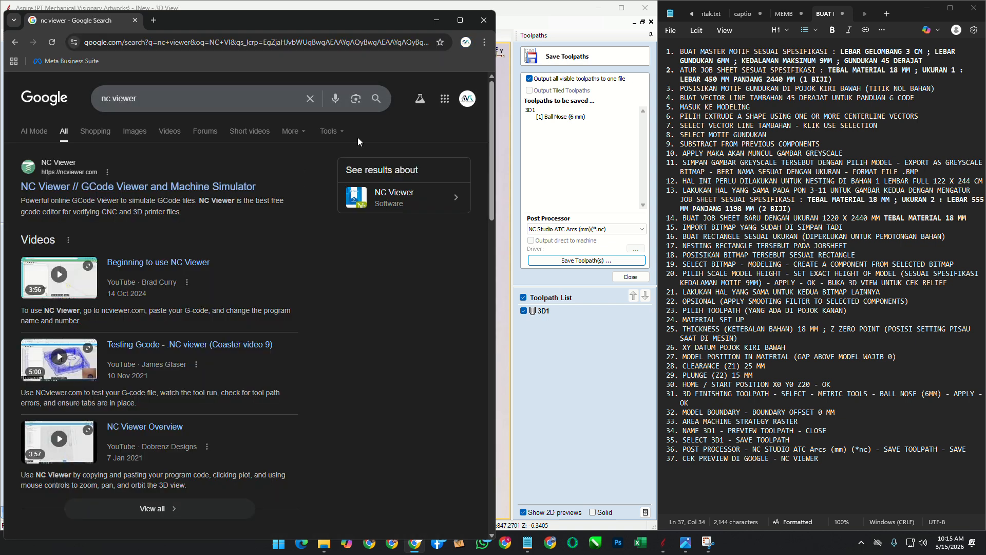
{"action": "left_click", "coordinate": [166, 186]}
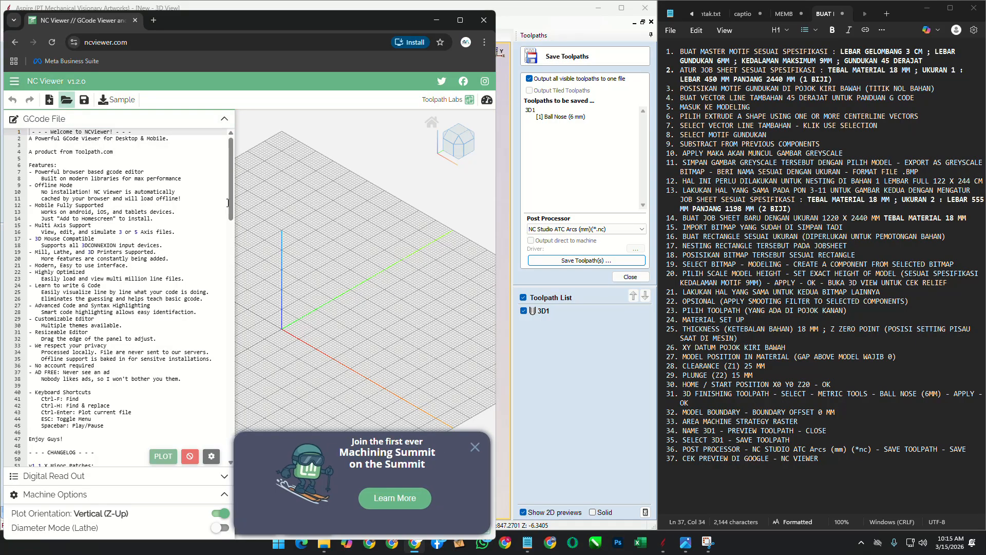
{"action": "left_click", "coordinate": [474, 447]}
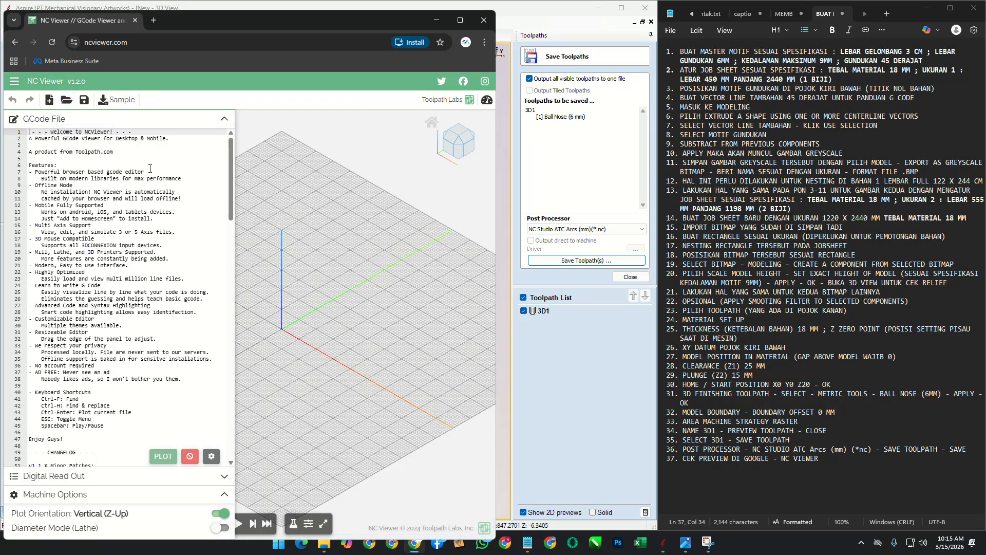
Step: Load the 3D1 G-code file from Downloads into NC Viewer
{"action": "left_click", "coordinate": [67, 100]}
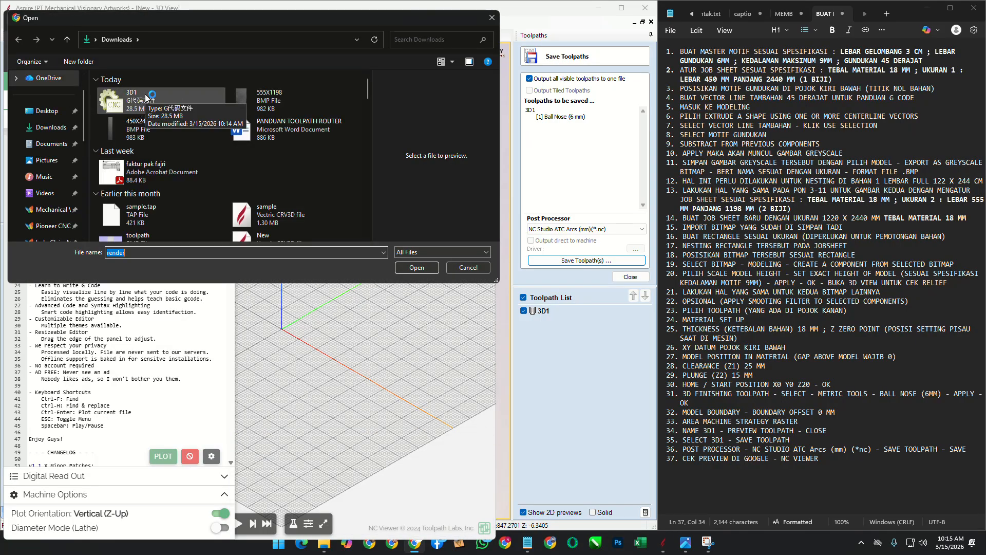
{"action": "left_click", "coordinate": [178, 104]}
{"action": "left_click", "coordinate": [416, 267]}
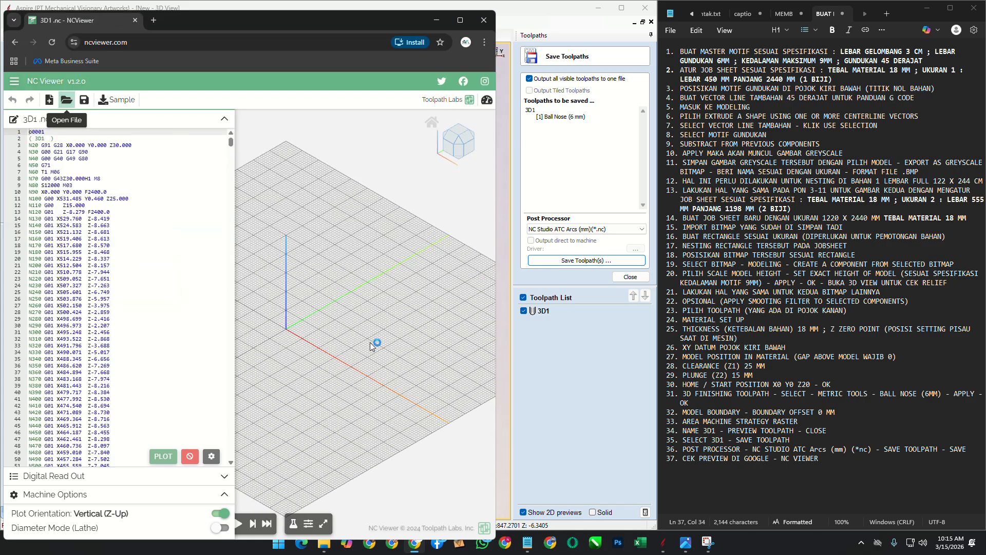
Step: Maximize the browser window and examine the plotted 3D1 toolpath's wavy edge and pass lines up close
{"action": "scroll", "coordinate": [355, 359], "scroll_direction": "down", "scroll_amount": 2}
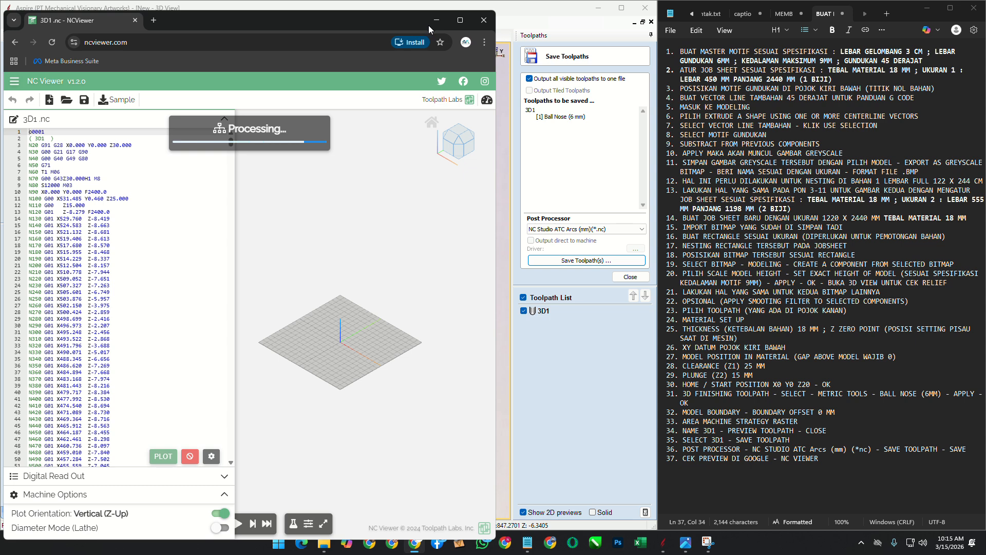
{"action": "left_click_drag", "start_coordinate": [422, 24], "coordinate": [423, 54]}
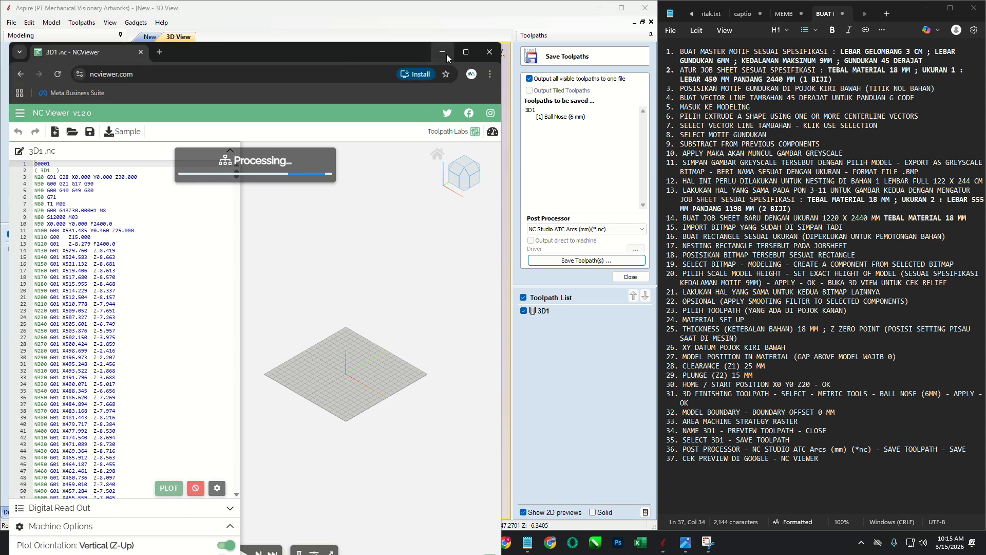
{"action": "left_click_drag", "start_coordinate": [308, 323], "coordinate": [425, 394]}
{"action": "scroll", "coordinate": [424, 394], "scroll_direction": "up", "scroll_amount": 6}
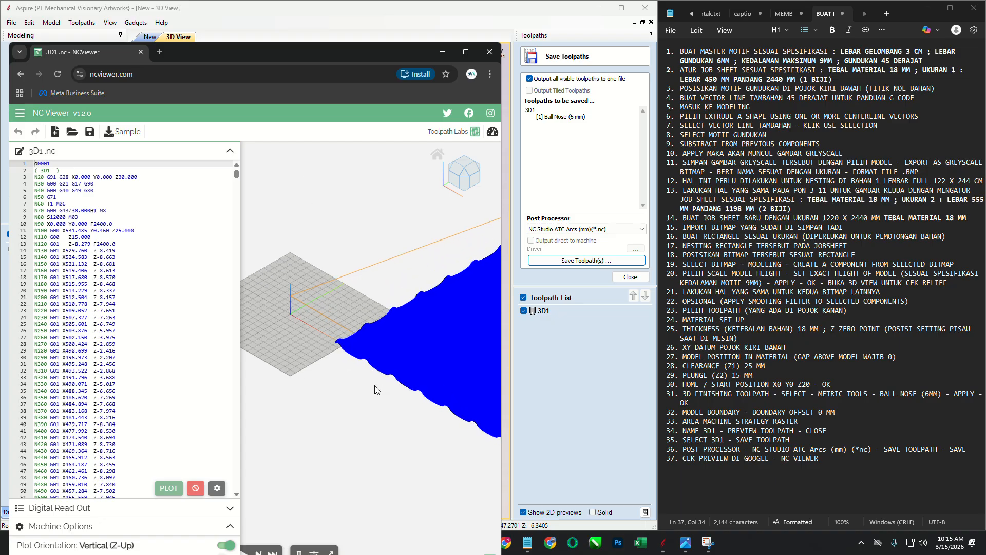
{"action": "left_click", "coordinate": [471, 52]}
{"action": "scroll", "coordinate": [538, 368], "scroll_direction": "up", "scroll_amount": 5}
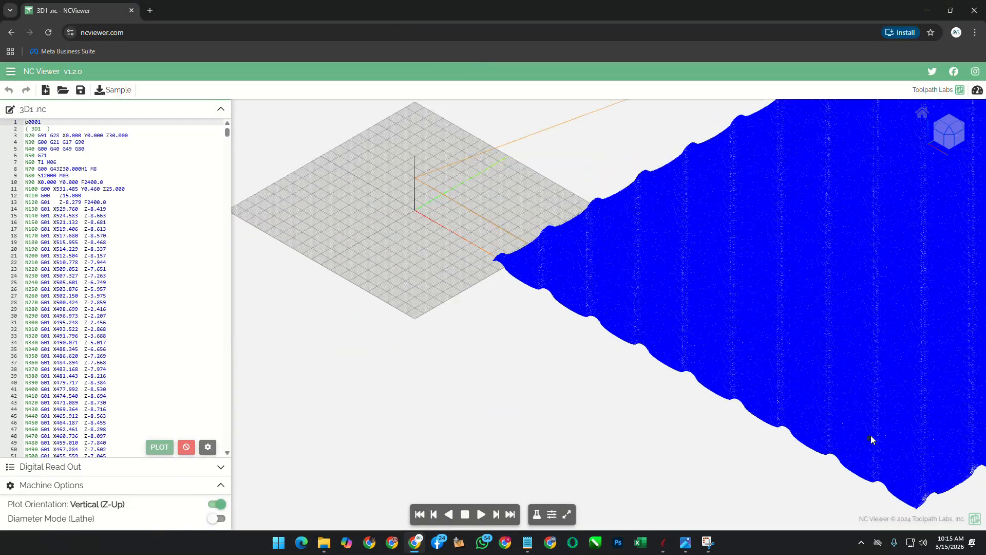
{"action": "scroll", "coordinate": [693, 265], "scroll_direction": "up", "scroll_amount": 4}
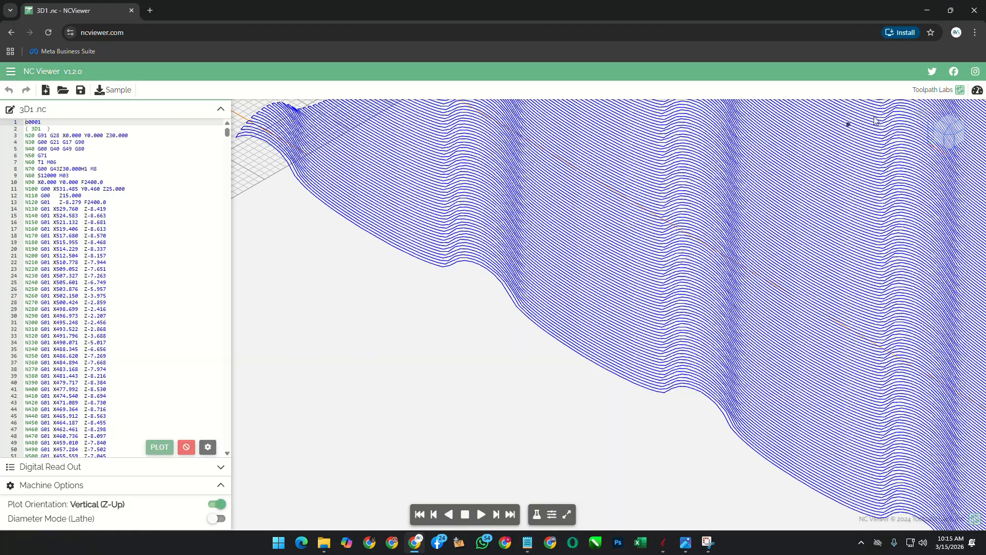
Step: Examine the plotted 3D1 toolpath from isometric, top and side orientations, checking its wave profile and overall extent
{"action": "scroll", "coordinate": [876, 121], "scroll_direction": "down", "scroll_amount": 5}
{"action": "left_click", "coordinate": [949, 144]}
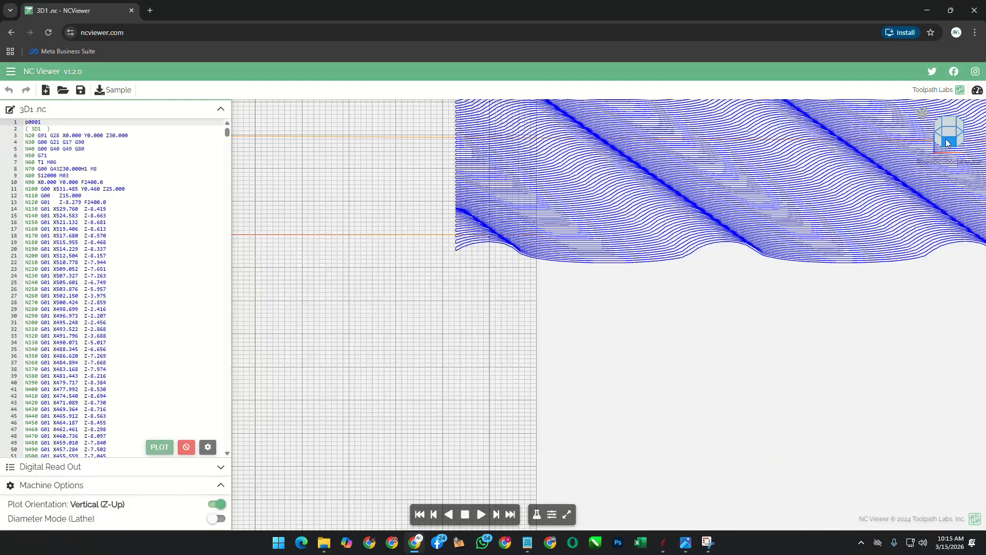
{"action": "left_click", "coordinate": [950, 142]}
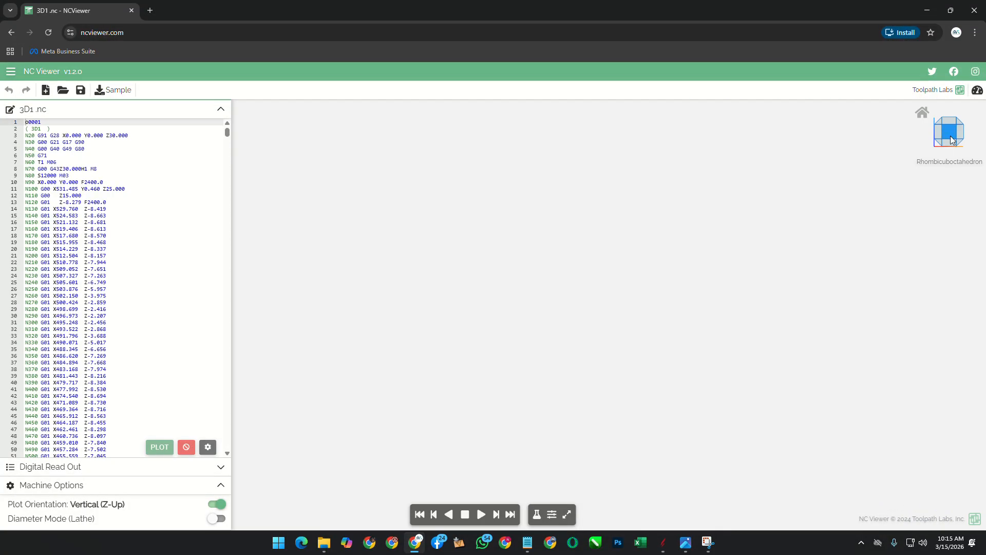
{"action": "left_click", "coordinate": [936, 124]}
{"action": "scroll", "coordinate": [584, 401], "scroll_direction": "up", "scroll_amount": 3}
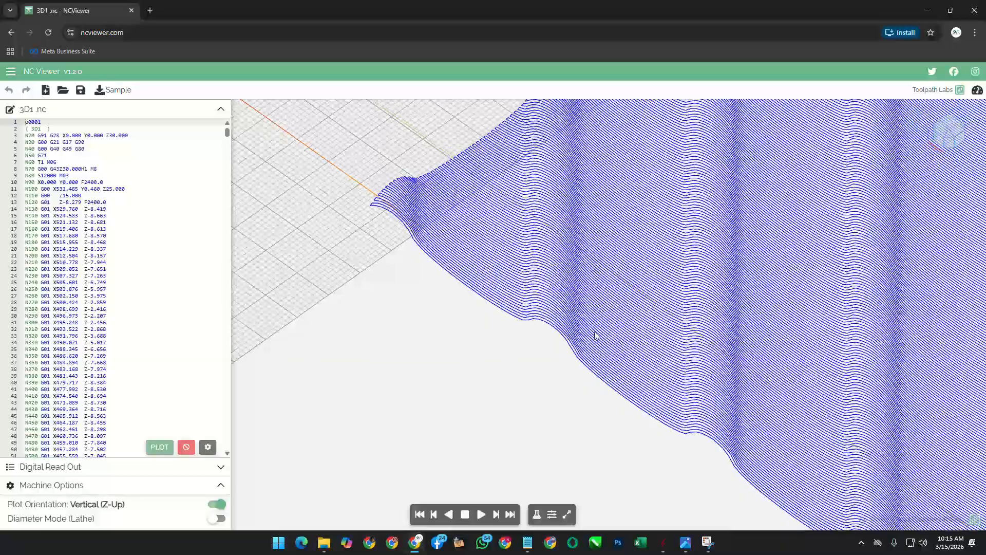
{"action": "scroll", "coordinate": [583, 400], "scroll_direction": "down", "scroll_amount": 10}
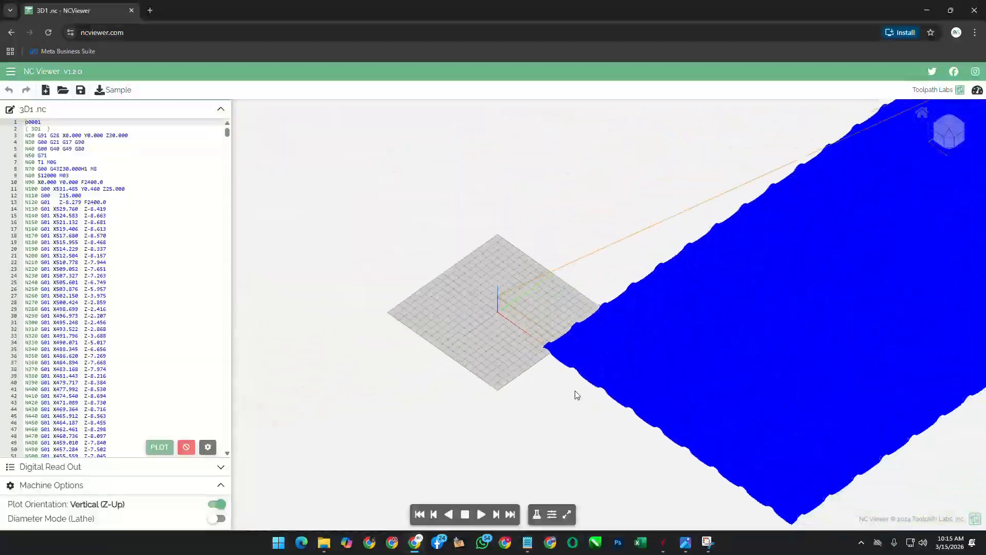
{"action": "scroll", "coordinate": [584, 392], "scroll_direction": "down", "scroll_amount": 3}
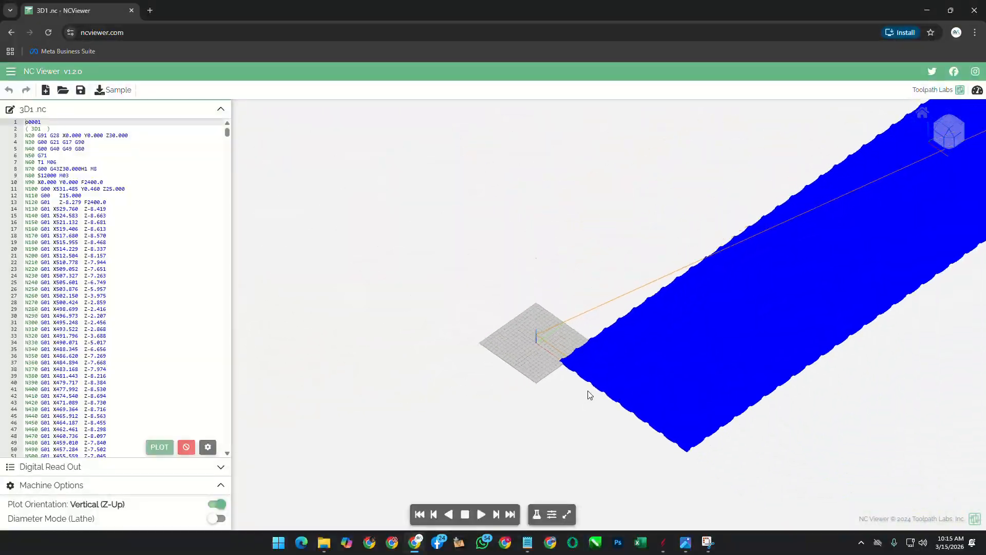
{"action": "left_click", "coordinate": [949, 129]}
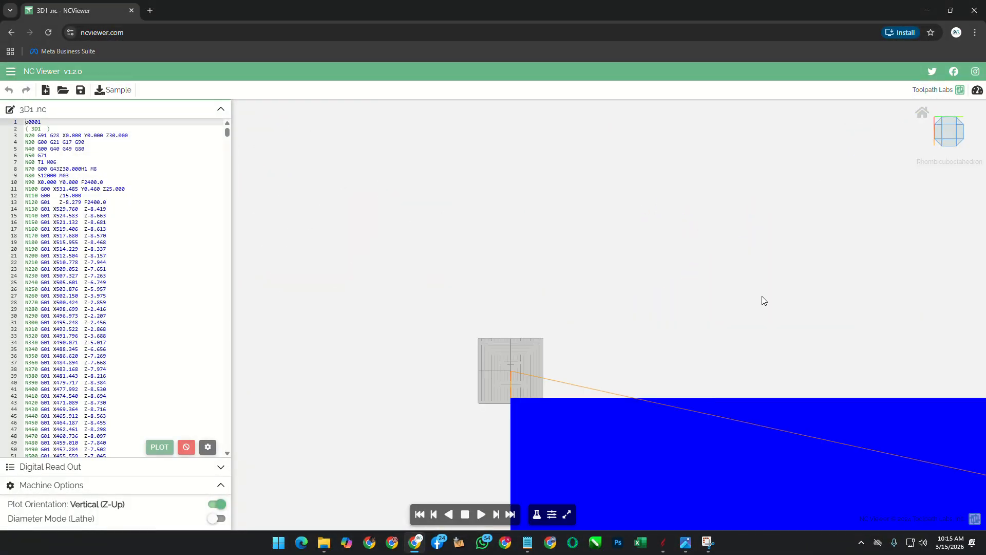
{"action": "left_click", "coordinate": [957, 145]}
{"action": "left_click", "coordinate": [949, 132]}
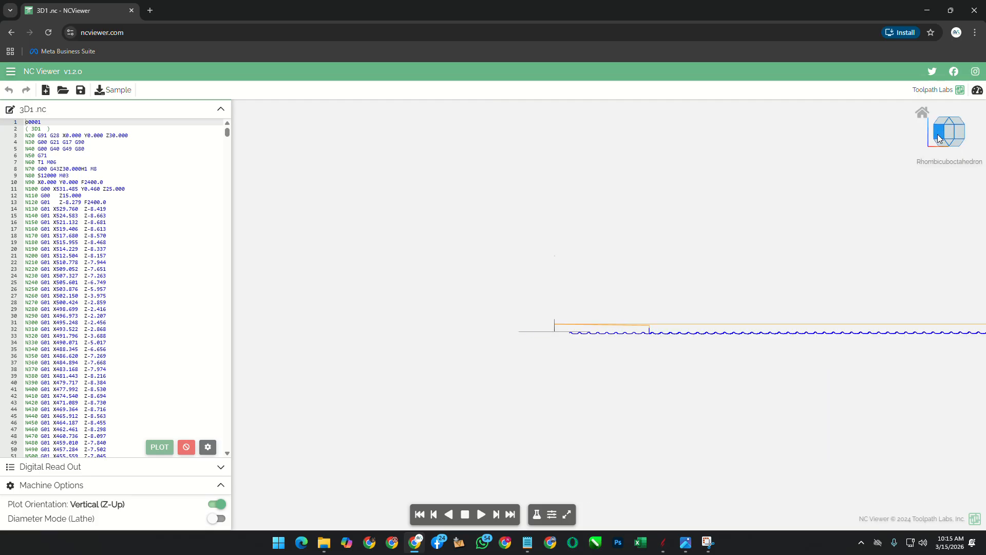
{"action": "left_click", "coordinate": [950, 133]}
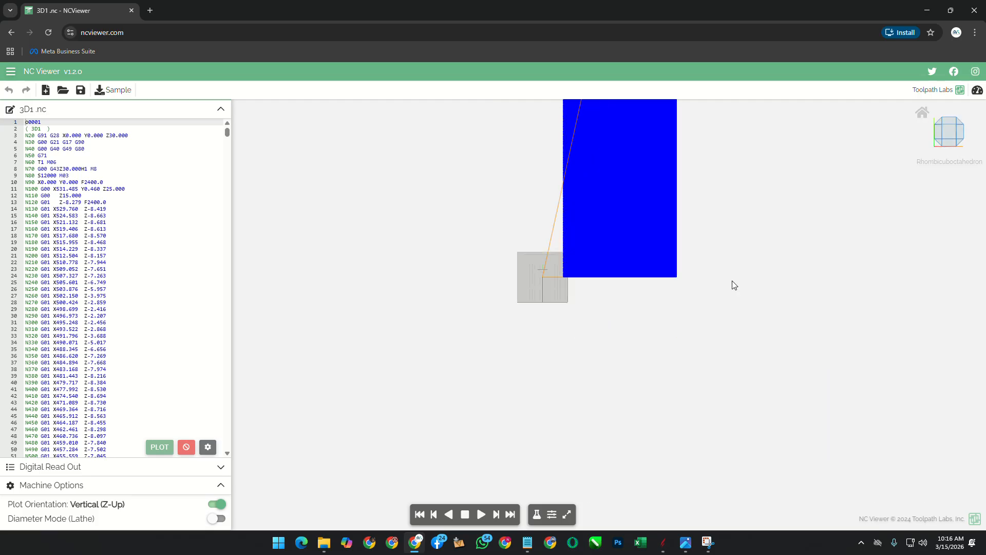
{"action": "scroll", "coordinate": [625, 199], "scroll_direction": "up", "scroll_amount": 3}
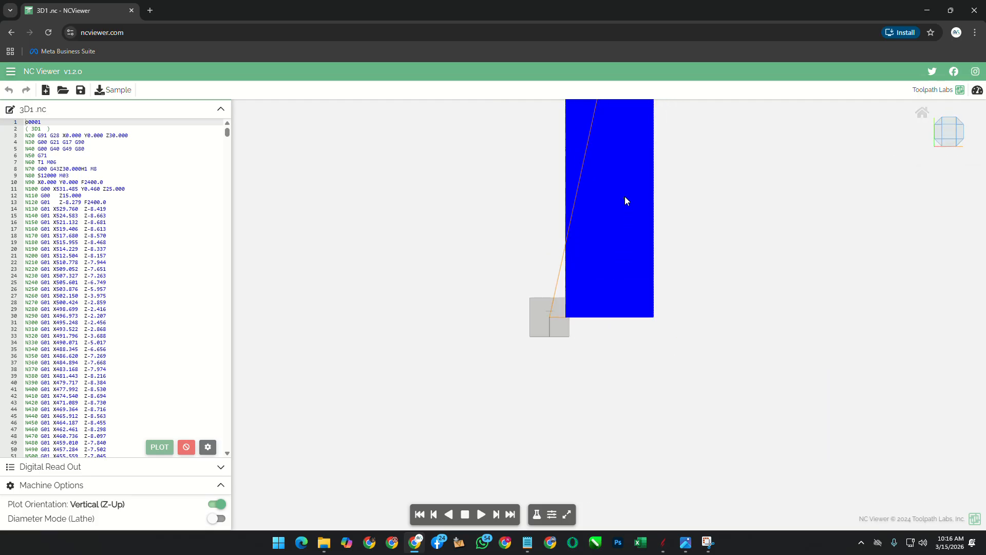
{"action": "left_click", "coordinate": [938, 132]}
{"action": "left_click", "coordinate": [949, 144]}
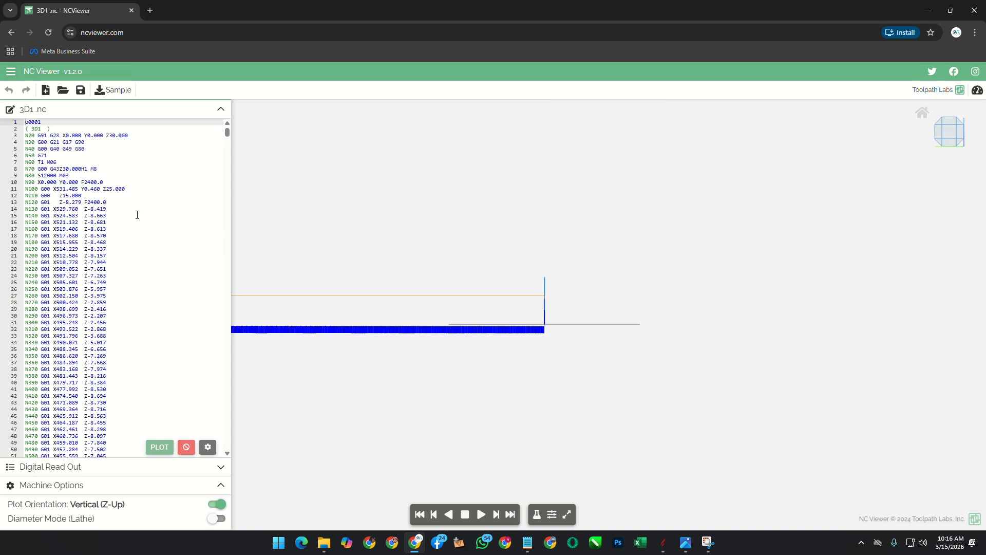
Step: Review the 3D1 G-code from the header through the first few hundred coordinate lines, matching lines to the plotted tool position
{"action": "left_click", "coordinate": [106, 175]}
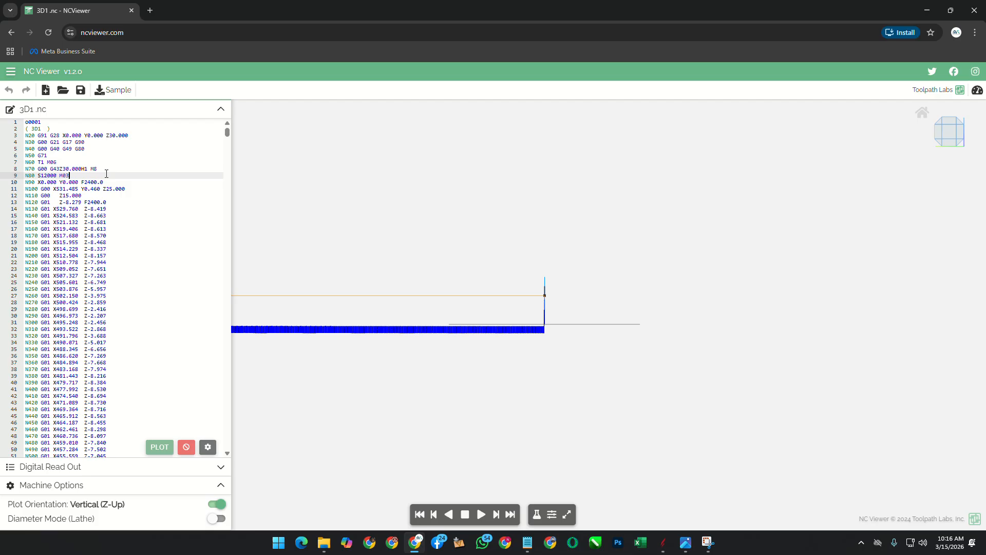
{"action": "left_click", "coordinate": [115, 202]}
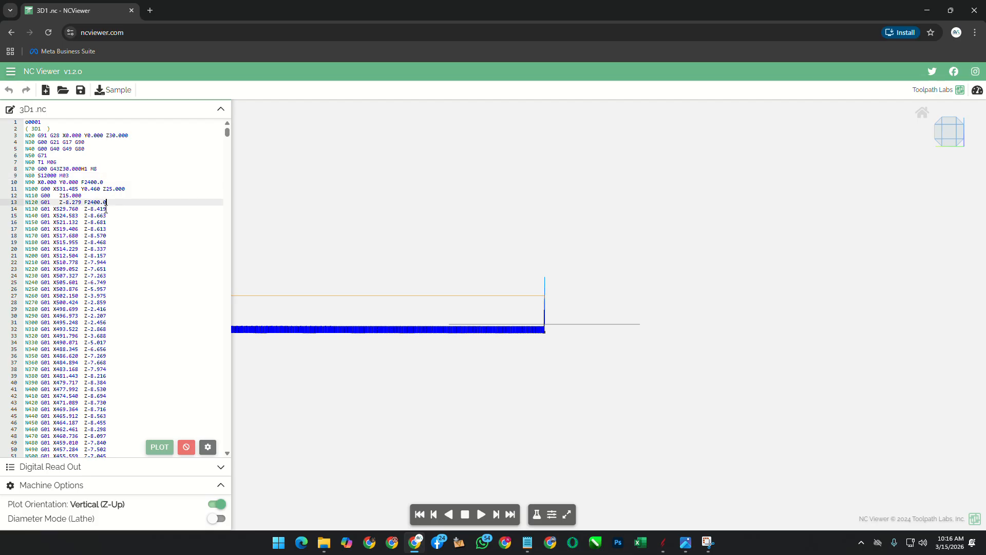
{"action": "mouse_move", "coordinate": [106, 209]}
{"action": "left_mouse_down"}
{"action": "mouse_move", "coordinate": [47, 215]}
{"action": "mouse_move", "coordinate": [110, 222]}
{"action": "left_mouse_up"}
{"action": "scroll", "coordinate": [102, 349], "scroll_direction": "down", "scroll_amount": 12}
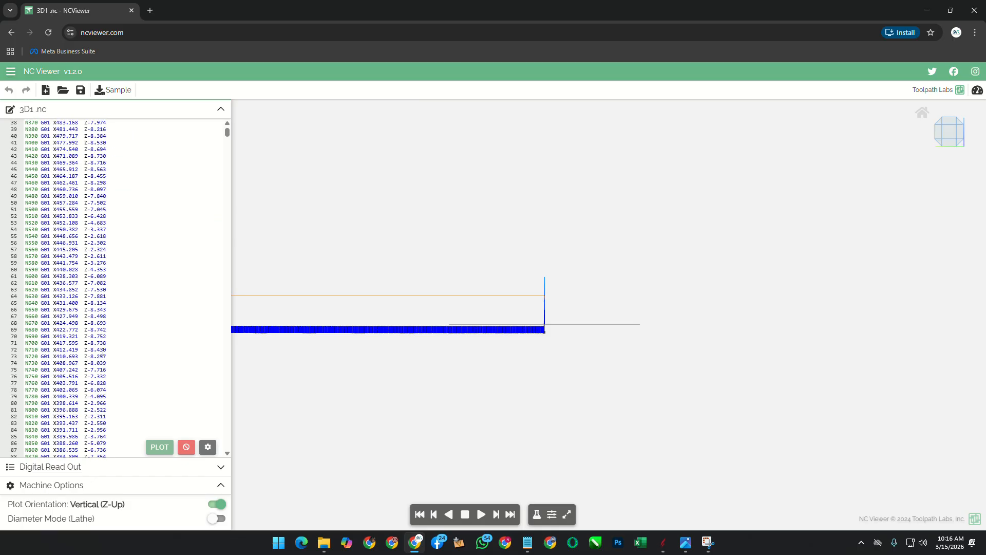
{"action": "scroll", "coordinate": [103, 350], "scroll_direction": "up", "scroll_amount": 1}
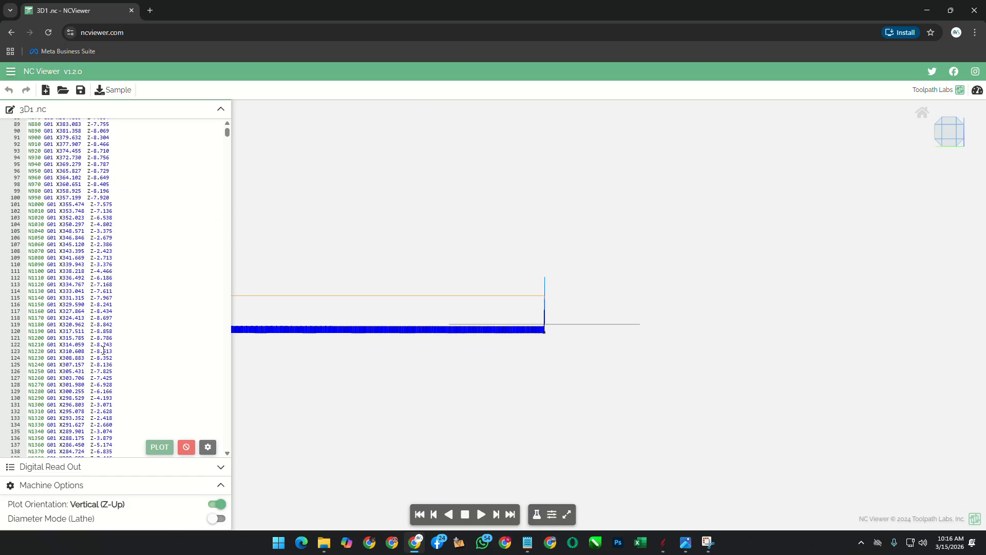
{"action": "scroll", "coordinate": [124, 366], "scroll_direction": "down", "scroll_amount": 16}
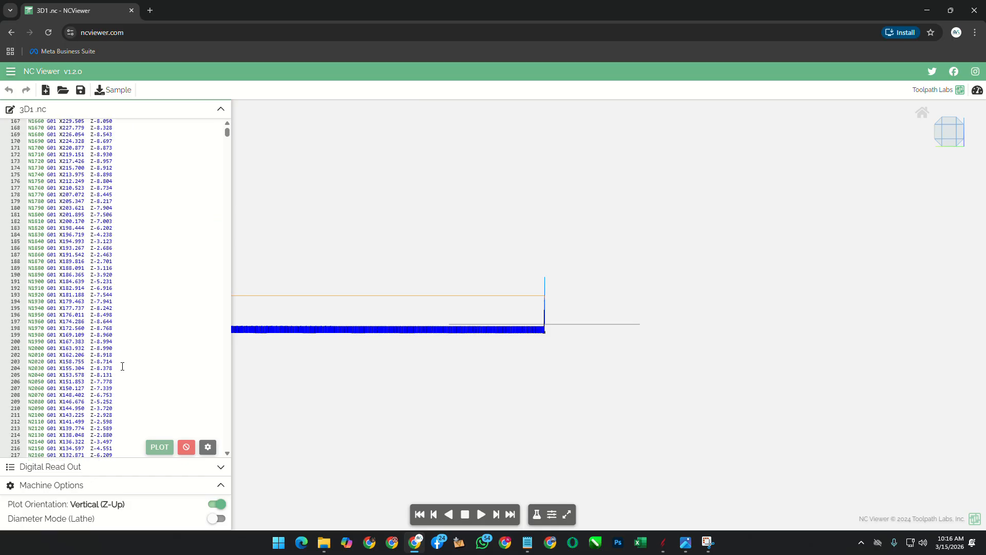
{"action": "scroll", "coordinate": [87, 342], "scroll_direction": "down", "scroll_amount": 11}
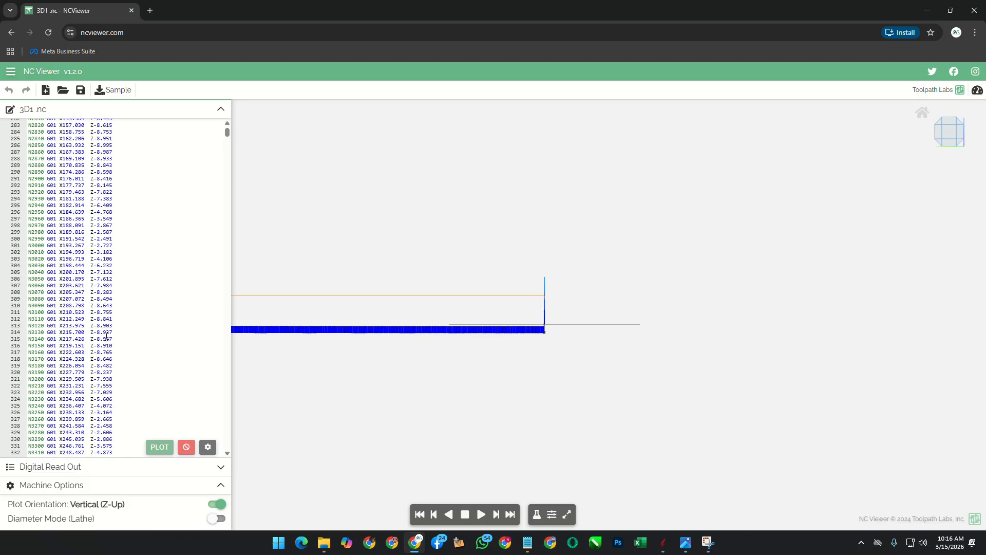
{"action": "mouse_move", "coordinate": [227, 133]}
{"action": "left_mouse_down"}
{"action": "mouse_move", "coordinate": [227, 454]}
{"action": "mouse_move", "coordinate": [242, 372]}
{"action": "mouse_move", "coordinate": [229, 124]}
{"action": "left_mouse_up"}
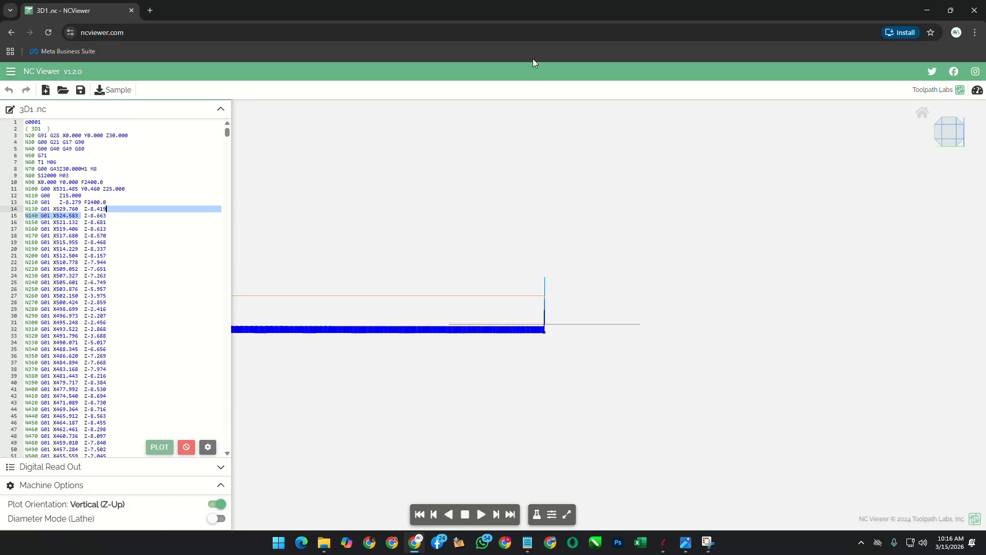
Step: Switch back to Aspire, leave the Save Toolpaths form and display the 2D job layout
{"action": "left_click", "coordinate": [925, 12]}
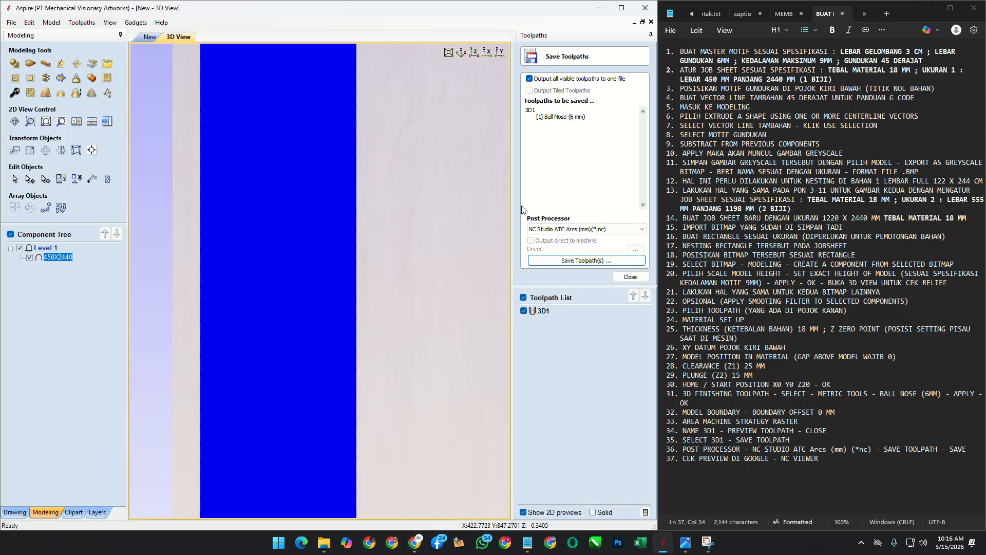
{"action": "left_click", "coordinate": [638, 276]}
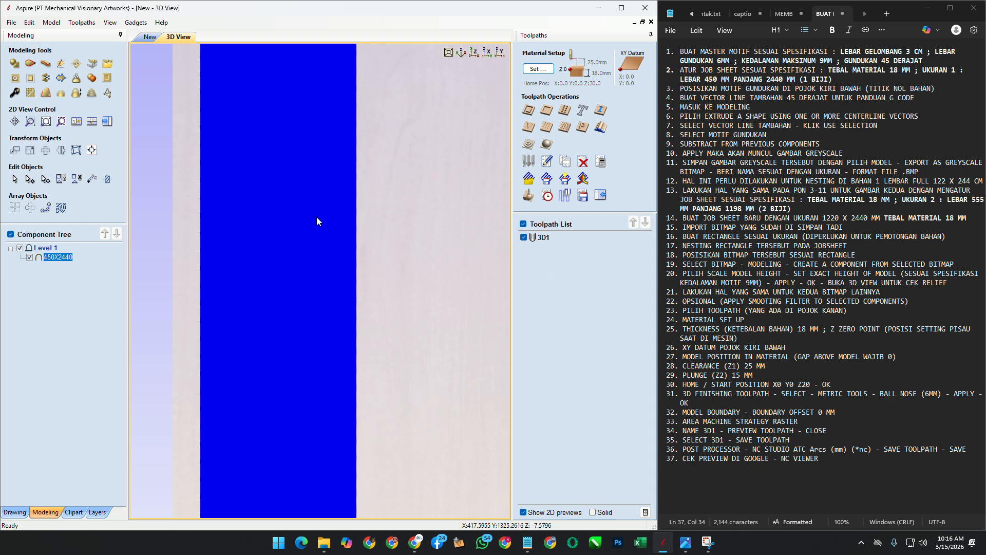
{"action": "left_click", "coordinate": [149, 37]}
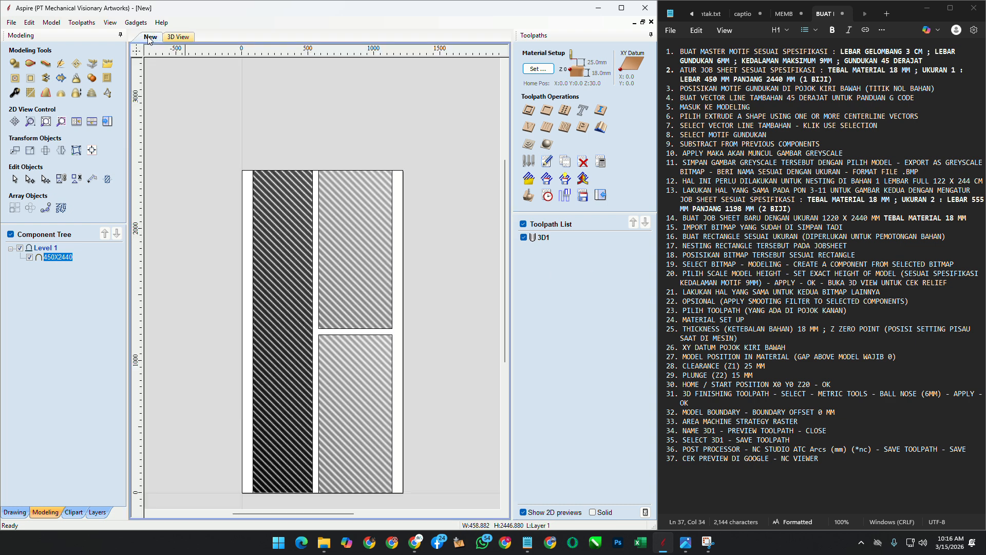
Step: Create a component from the lower 555 x 1198 mm bitmap and scale it to an exact model height of 9 mm
{"action": "left_click", "coordinate": [378, 365]}
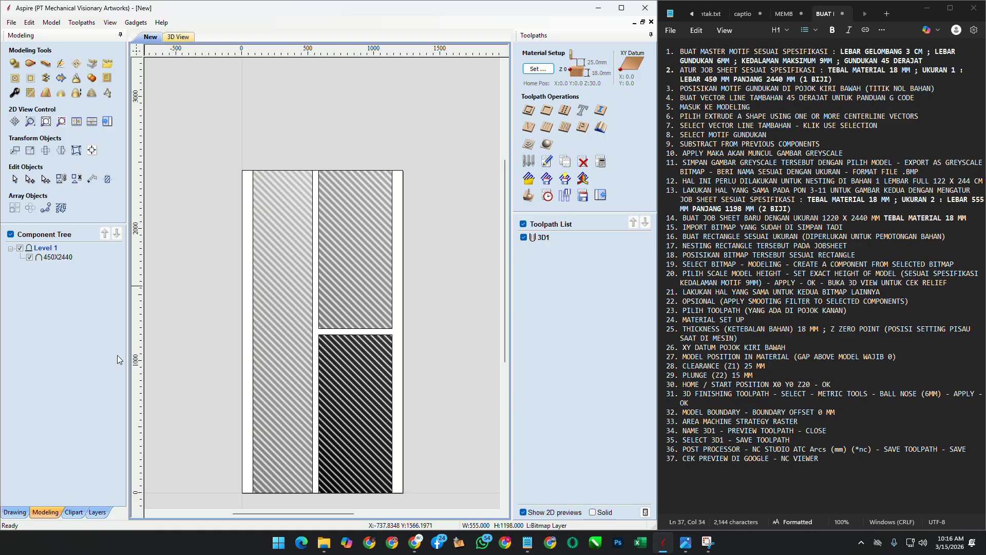
{"action": "left_click", "coordinate": [92, 67]}
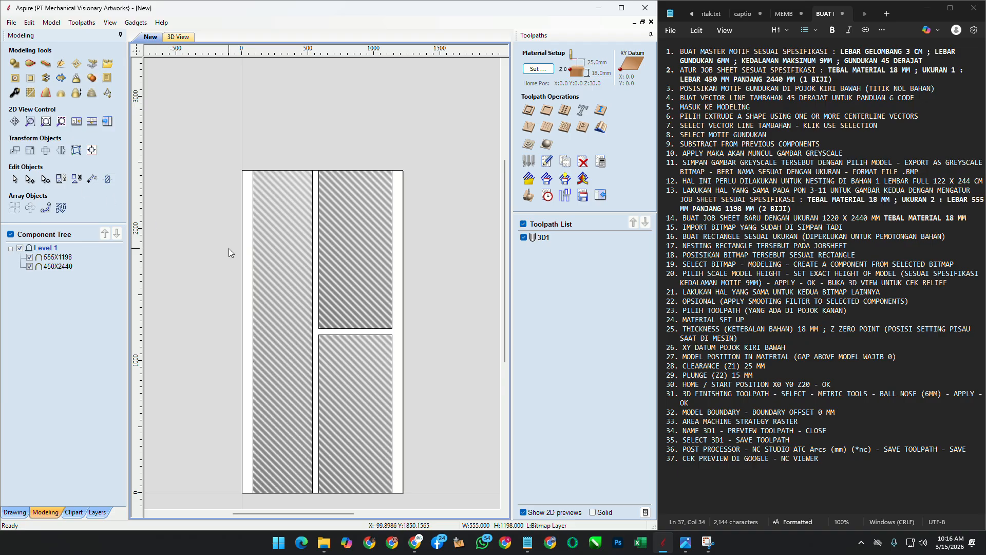
{"action": "left_click", "coordinate": [355, 381]}
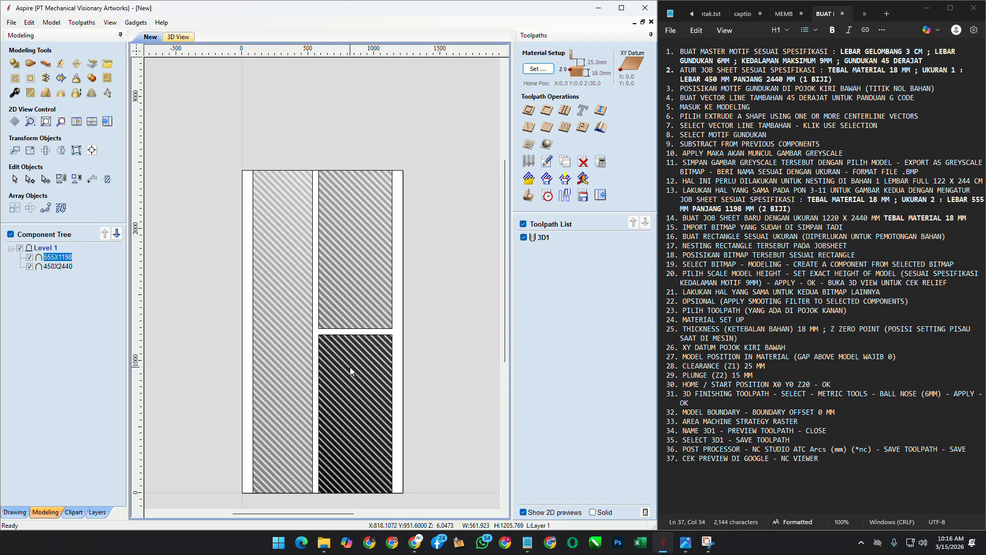
{"action": "left_click", "coordinate": [76, 94]}
{"action": "left_click", "coordinate": [43, 154]}
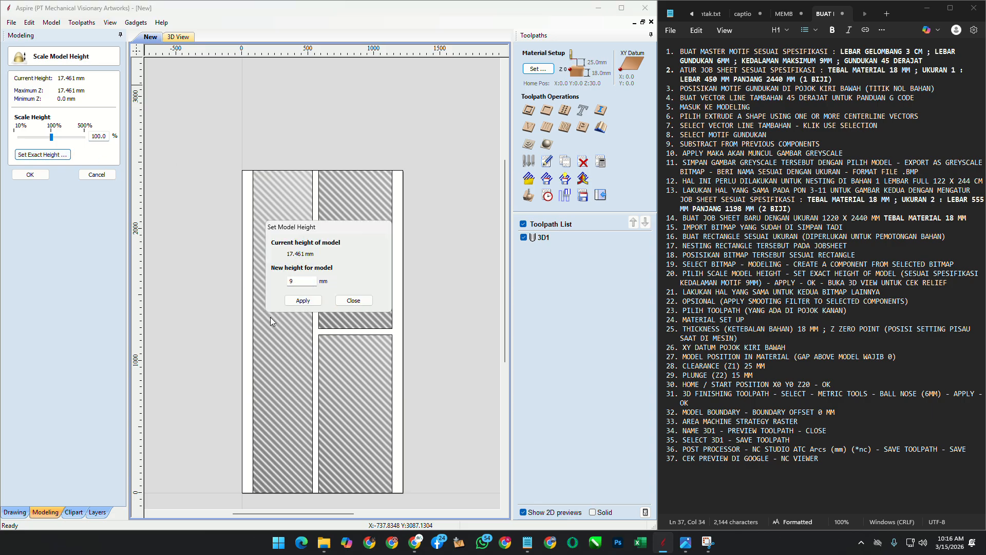
{"action": "left_click", "coordinate": [317, 301]}
{"action": "left_click", "coordinate": [353, 301]}
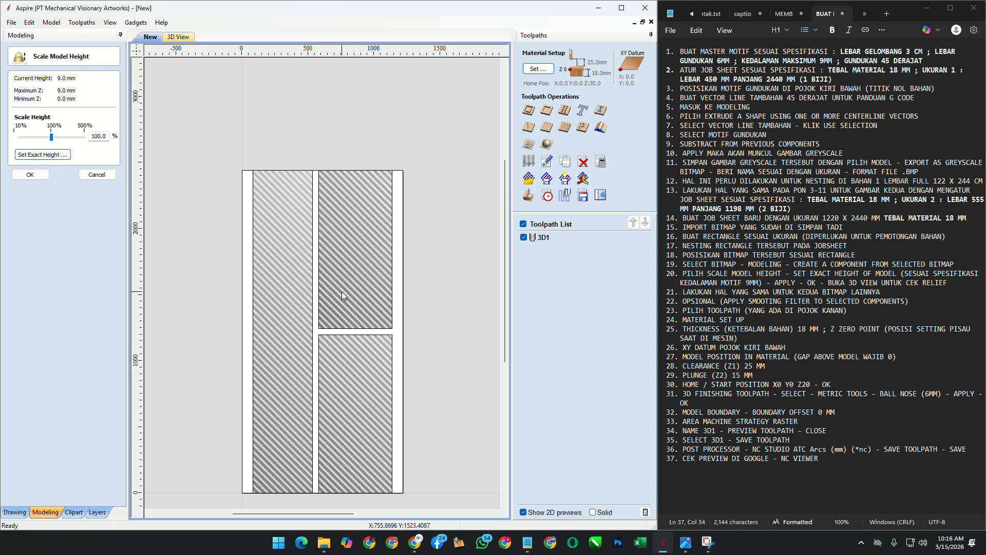
{"action": "key", "text": "Return"}
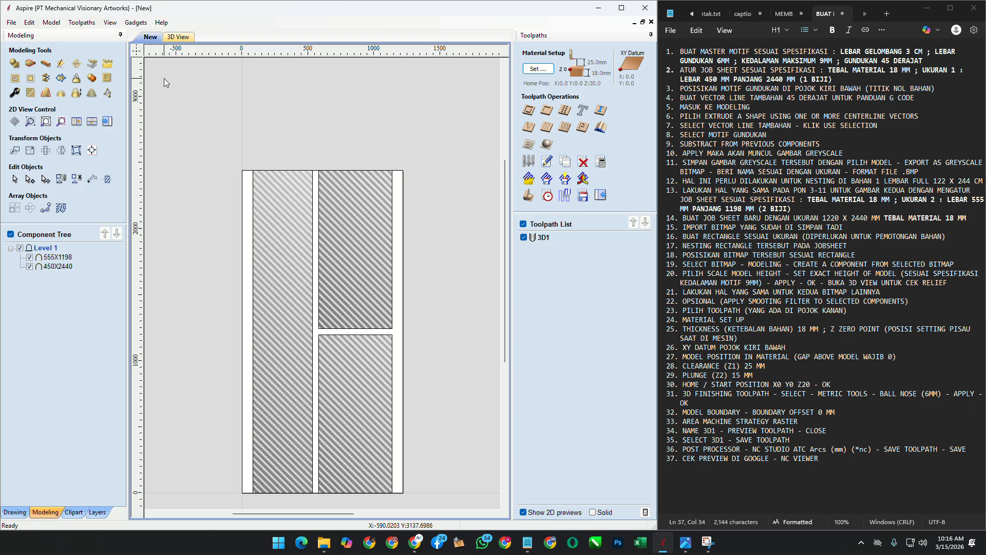
Step: Inspect the 555X1198 and 450X2440 reliefs up close in the 3D view with the 3D1 toolpath hidden
{"action": "left_click", "coordinate": [176, 37]}
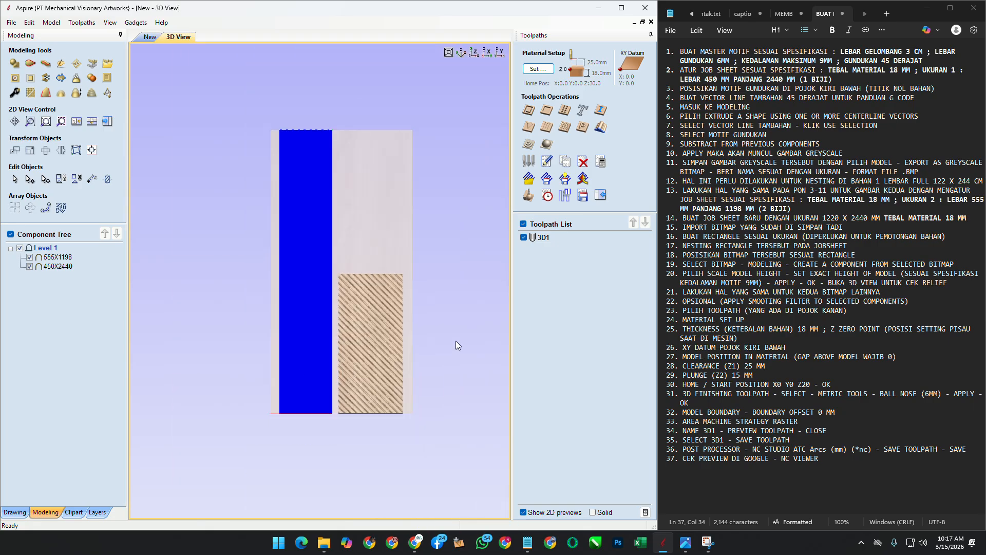
{"action": "left_click", "coordinate": [523, 236]}
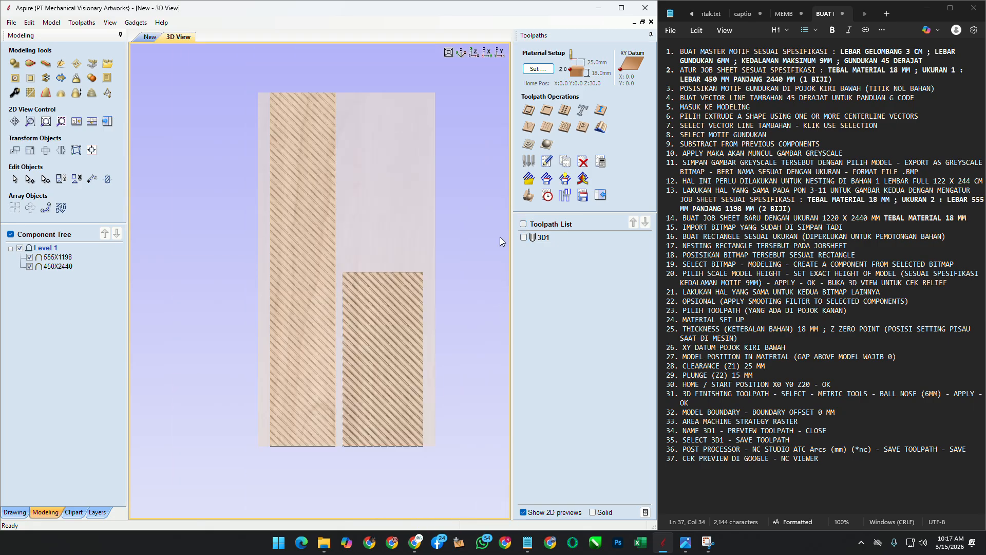
{"action": "scroll", "coordinate": [448, 375], "scroll_direction": "up", "scroll_amount": 5}
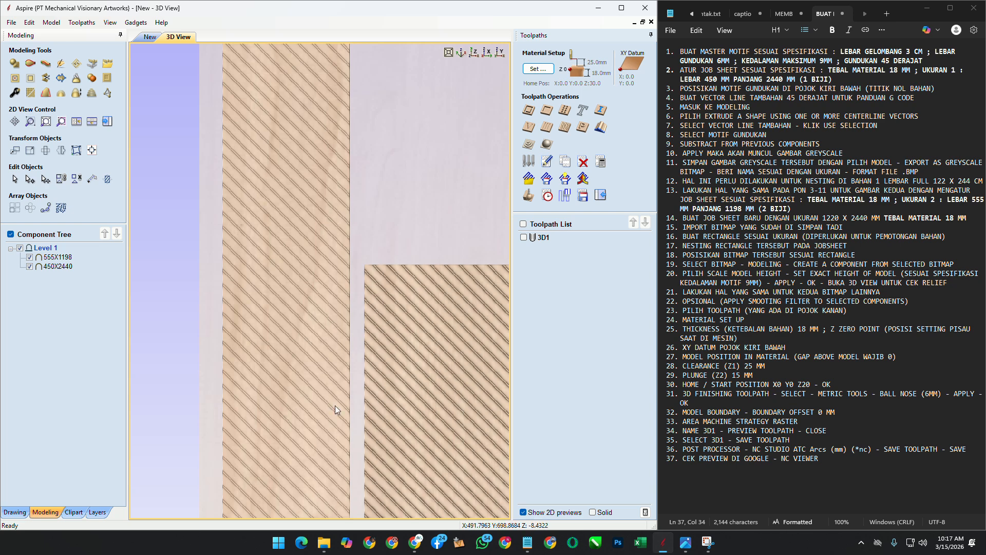
{"action": "scroll", "coordinate": [336, 404], "scroll_direction": "down", "scroll_amount": 4}
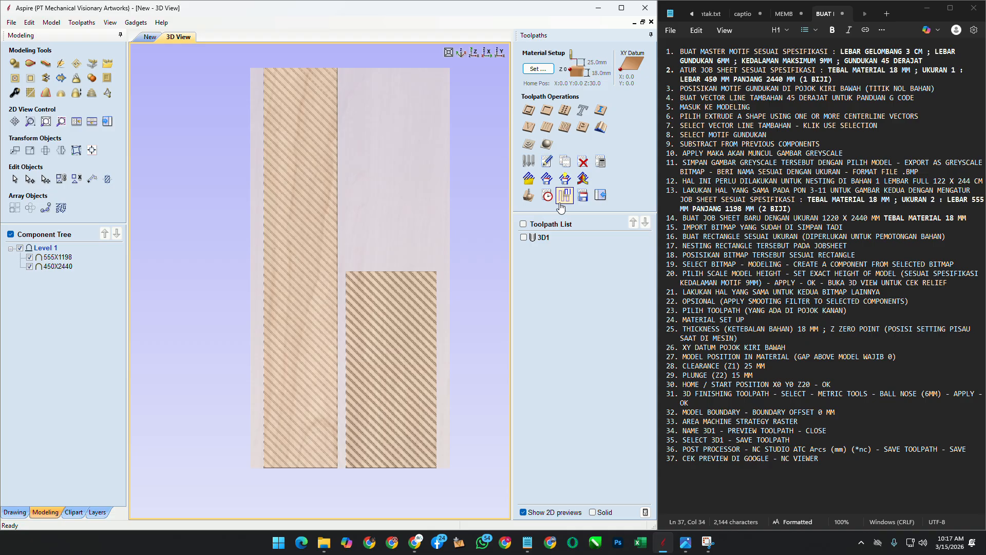
Step: Show the 3D1 toolpath again and delete it from the job
{"action": "left_click", "coordinate": [64, 257]}
{"action": "right_click", "coordinate": [65, 256]}
{"action": "key", "text": "Escape"}
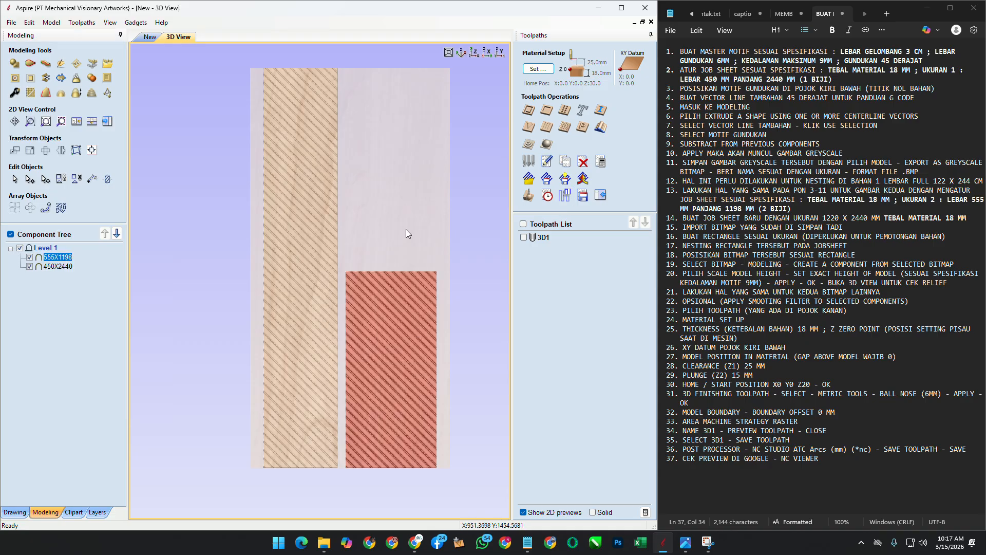
{"action": "left_click", "coordinate": [524, 237]}
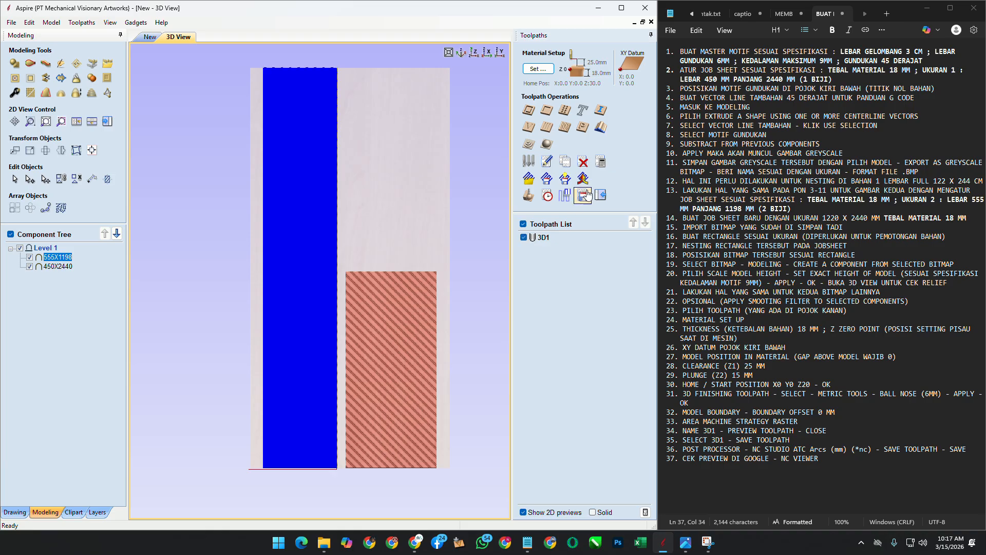
{"action": "left_click", "coordinate": [585, 164]}
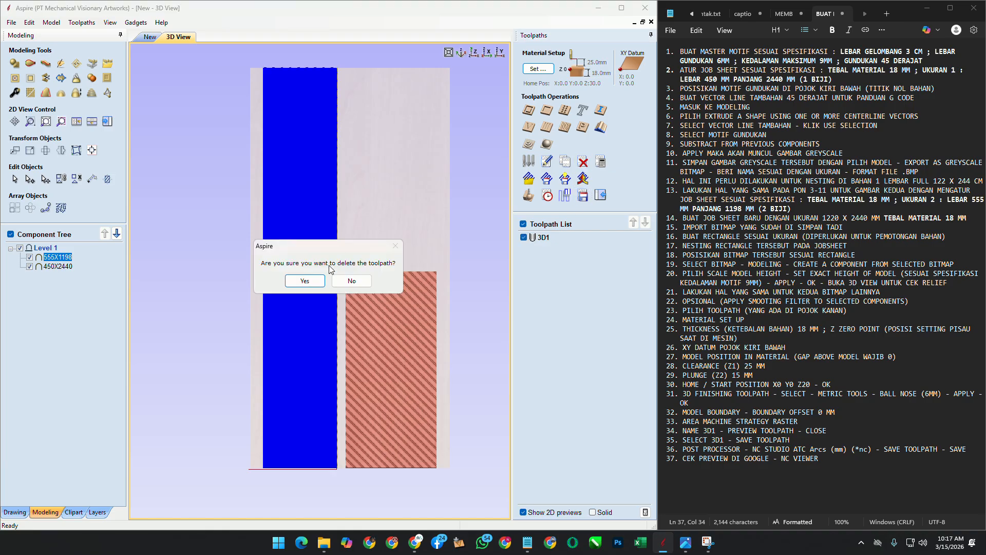
{"action": "left_click", "coordinate": [305, 288]}
{"action": "left_click", "coordinate": [305, 294]}
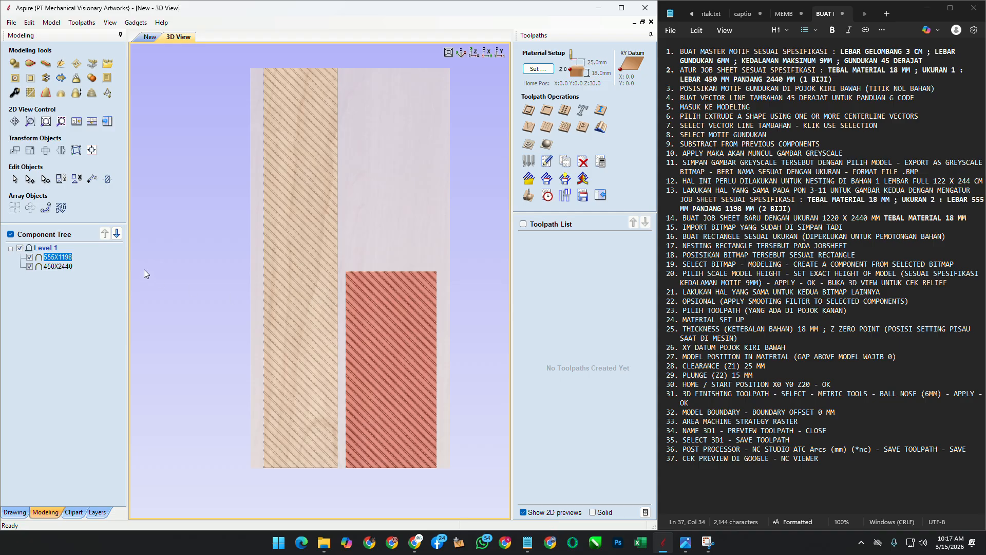
Step: Delete the 555X1198 component from Level 1
{"action": "right_click", "coordinate": [62, 260]}
{"action": "left_click", "coordinate": [87, 347]}
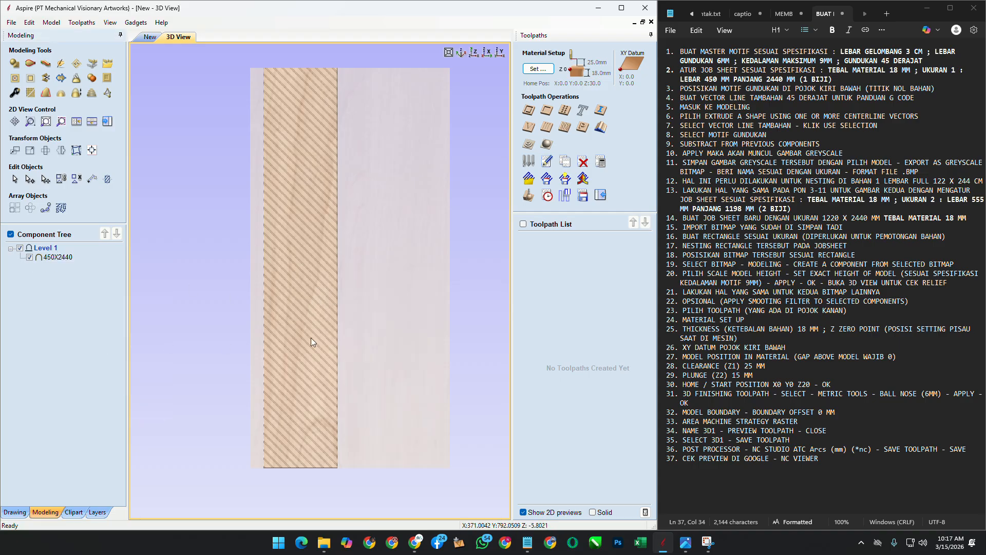
Step: Undo the deletion of the 555X1198 component and delete the 450X2440 component from Level 1 instead
{"action": "key", "text": "ctrl+z"}
{"action": "right_click", "coordinate": [71, 270]}
{"action": "left_click", "coordinate": [110, 359]}
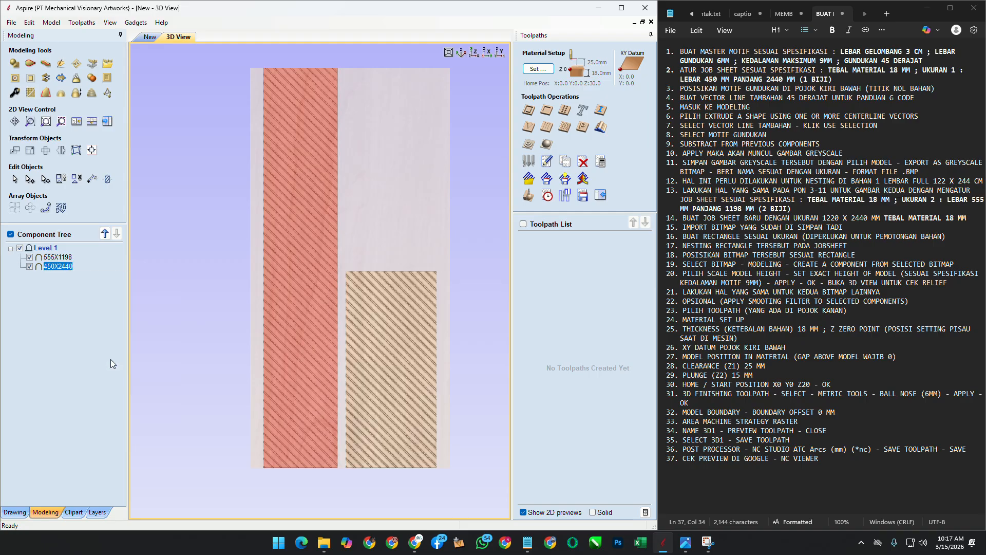
{"action": "left_click", "coordinate": [150, 36]}
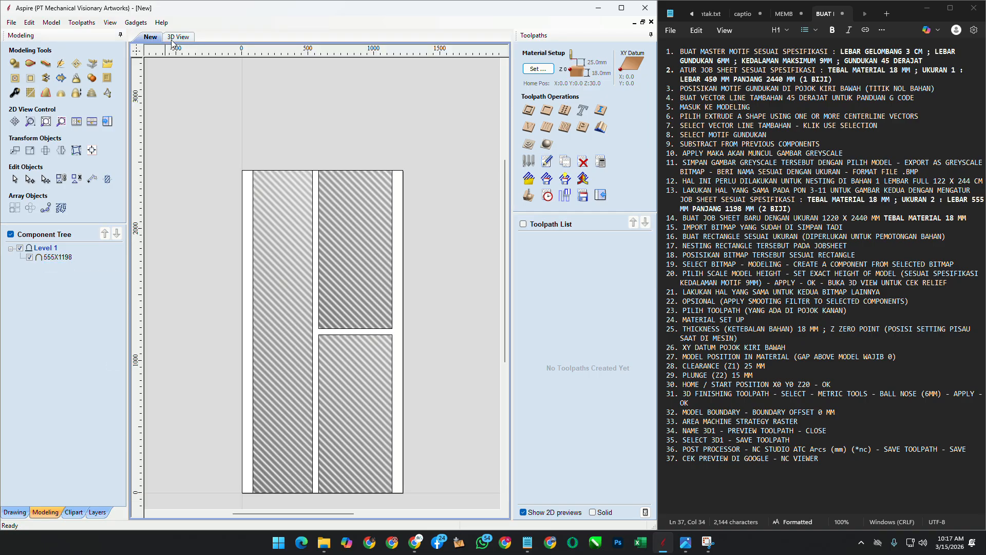
{"action": "left_click", "coordinate": [178, 36]}
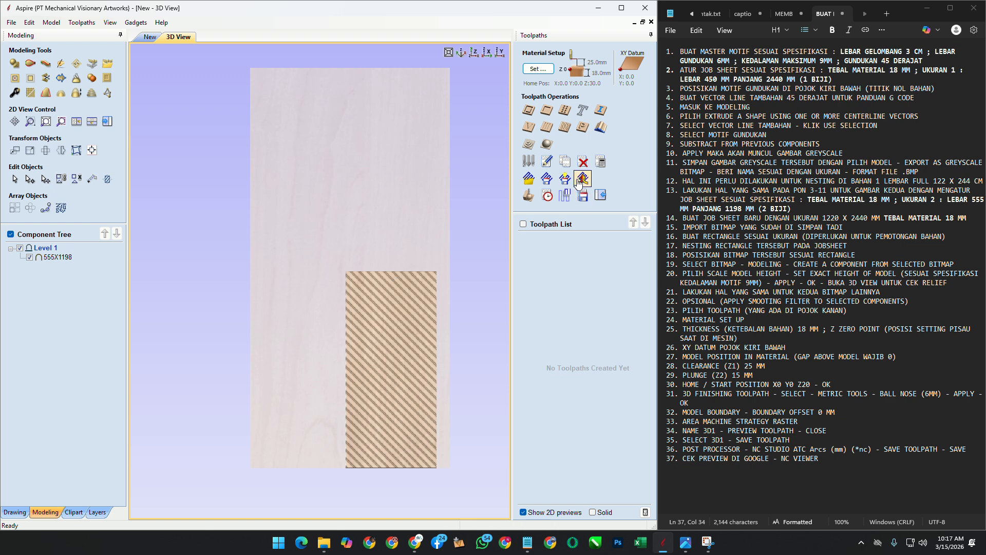
Step: Review the material setup, including model position, rapid gaps and home position, and accept it
{"action": "left_click", "coordinate": [547, 144]}
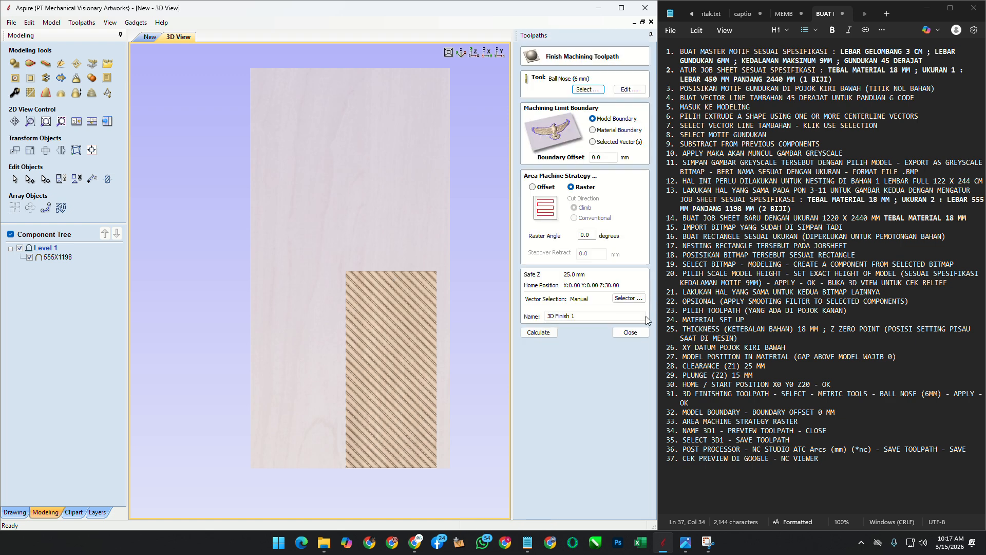
{"action": "left_click", "coordinate": [624, 332]}
{"action": "left_click", "coordinate": [537, 69]}
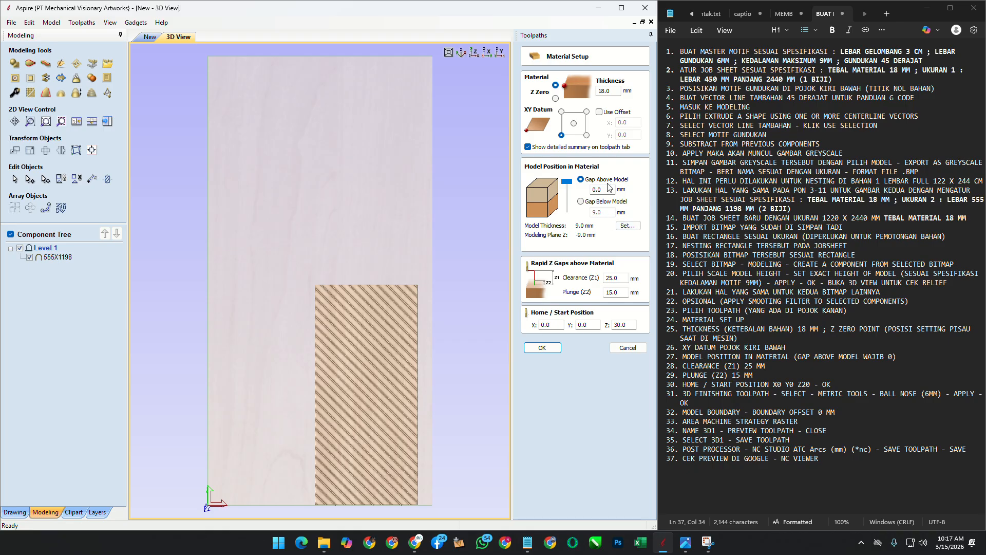
{"action": "left_click", "coordinate": [542, 348]}
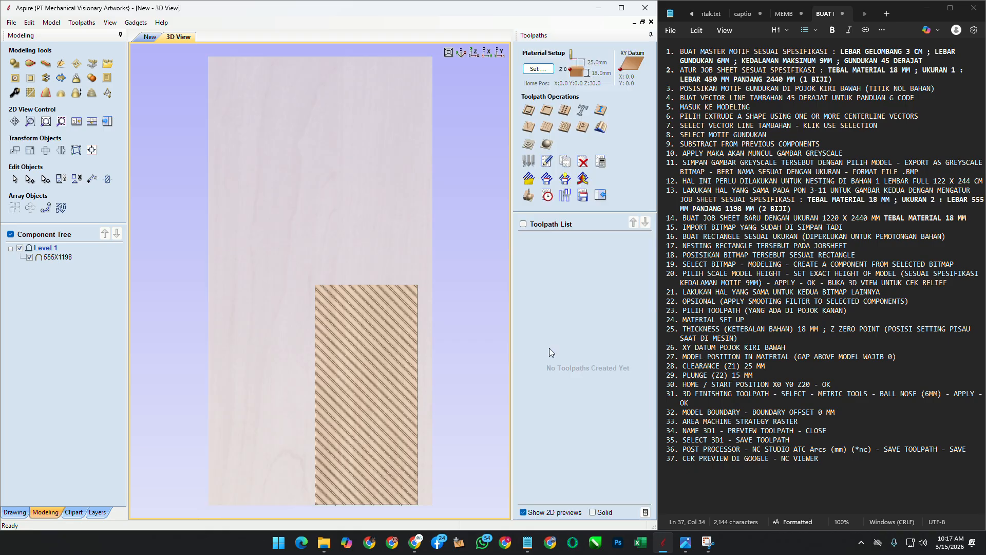
Step: Calculate a 3D finishing toolpath named 3D2 with the 6 mm ball nose, model boundary and raster strategy
{"action": "left_click", "coordinate": [547, 143]}
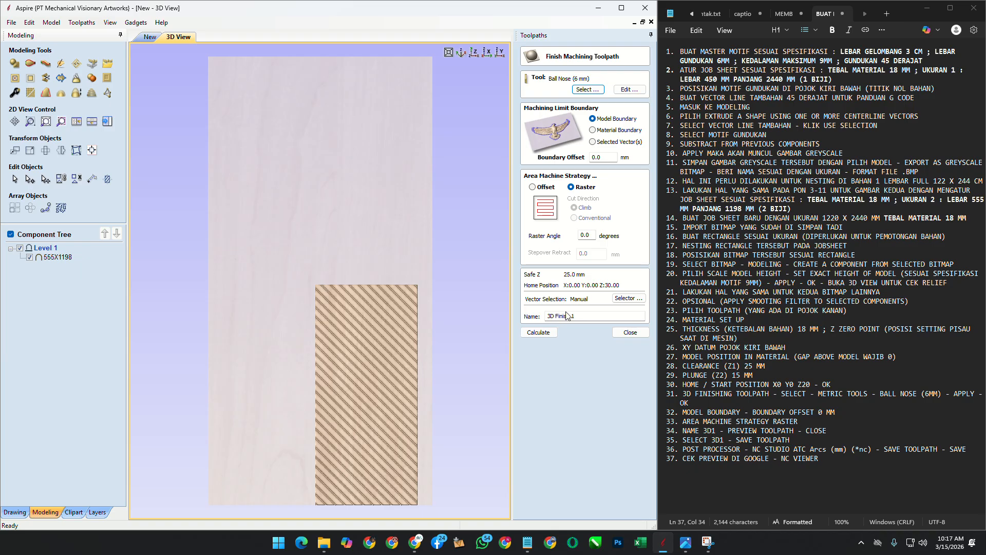
{"action": "left_click_drag", "start_coordinate": [555, 317], "coordinate": [598, 316]}
{"action": "type", "text": "2"}
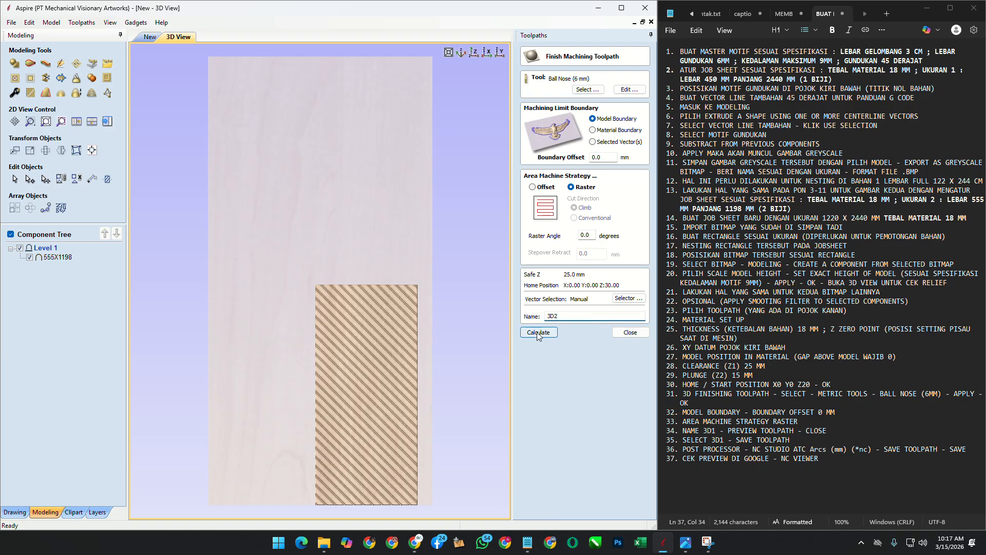
{"action": "key", "text": "Return"}
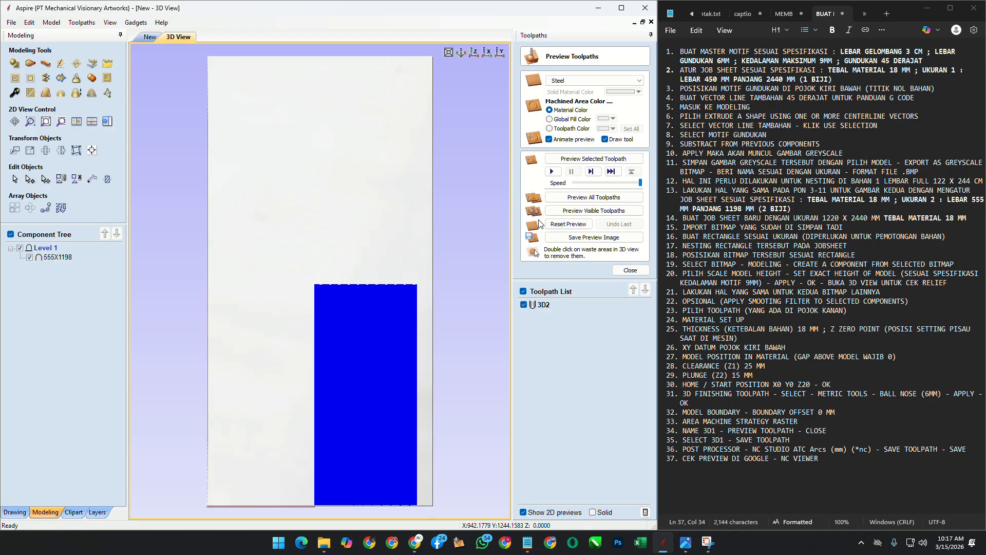
Step: Simulate the 3D2 toolpath on the material, show it again and close the preview
{"action": "left_click", "coordinate": [553, 172]}
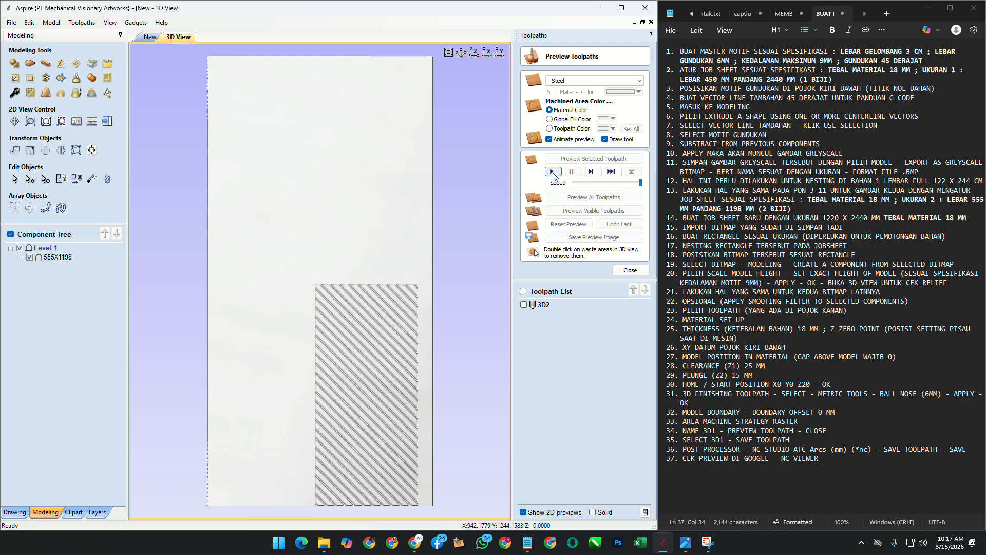
{"action": "left_click", "coordinate": [523, 291]}
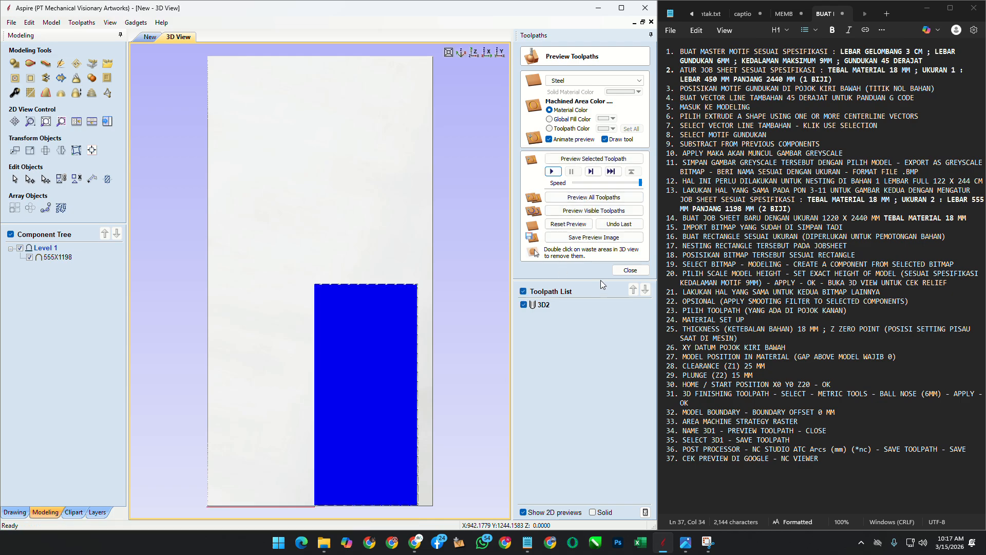
{"action": "left_click", "coordinate": [627, 270]}
Step: Save the 3D2 toolpath as 3D2 in Downloads with the NC Studio ATC Arcs (mm) (*.nc) post processor
{"action": "left_click", "coordinate": [551, 200]}
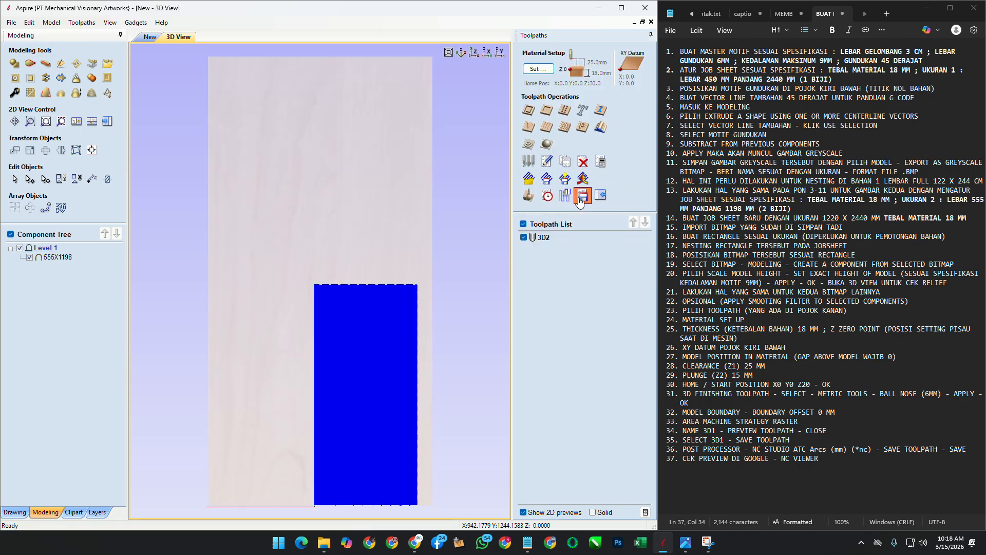
{"action": "left_click", "coordinate": [573, 260]}
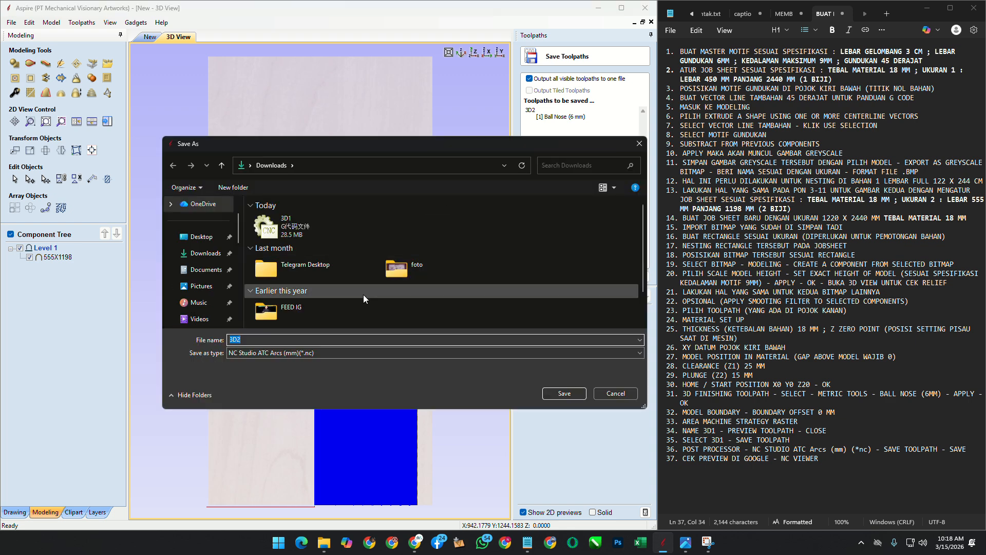
{"action": "left_click", "coordinate": [564, 393]}
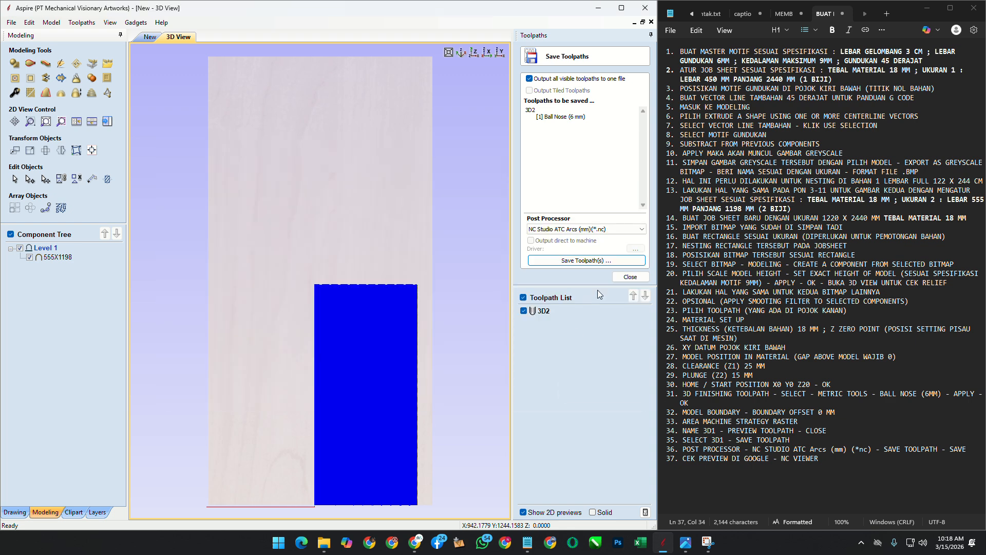
{"action": "left_click", "coordinate": [637, 279]}
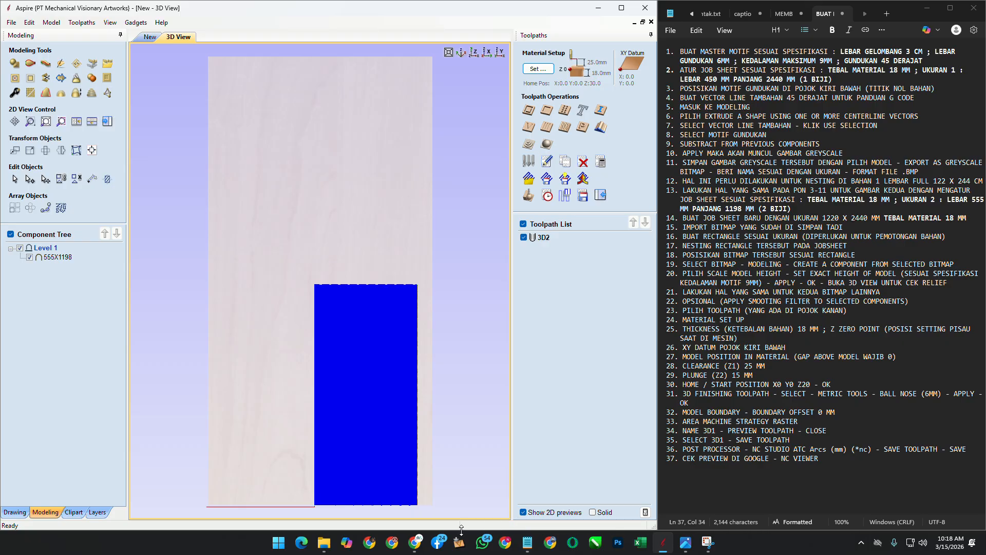
Step: Switch to NC Viewer in the browser, load the 3D2 G-code file and examine its toolpath from above and from the side
{"action": "left_click", "coordinate": [415, 542]}
{"action": "left_click", "coordinate": [65, 93]}
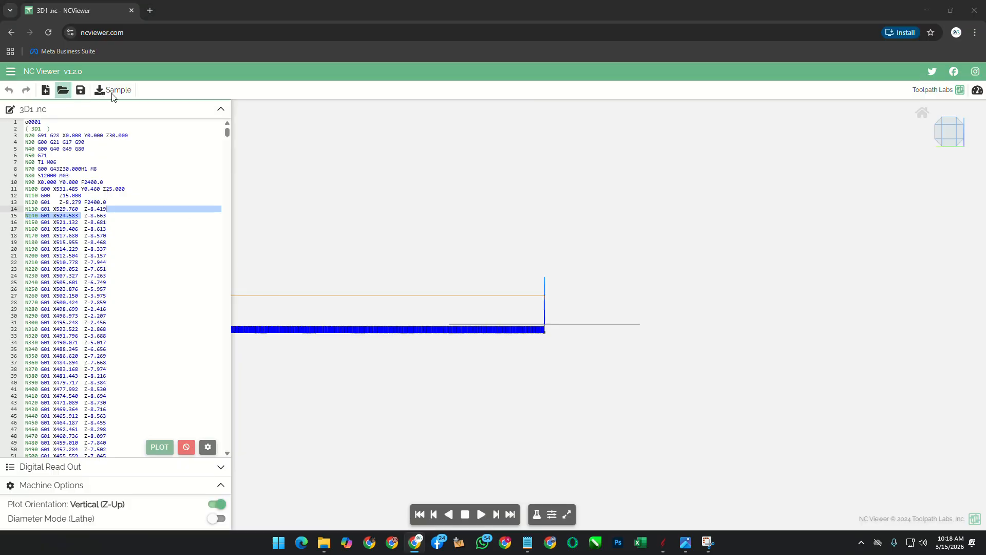
{"action": "left_click", "coordinate": [141, 99]}
{"action": "left_click", "coordinate": [403, 257]}
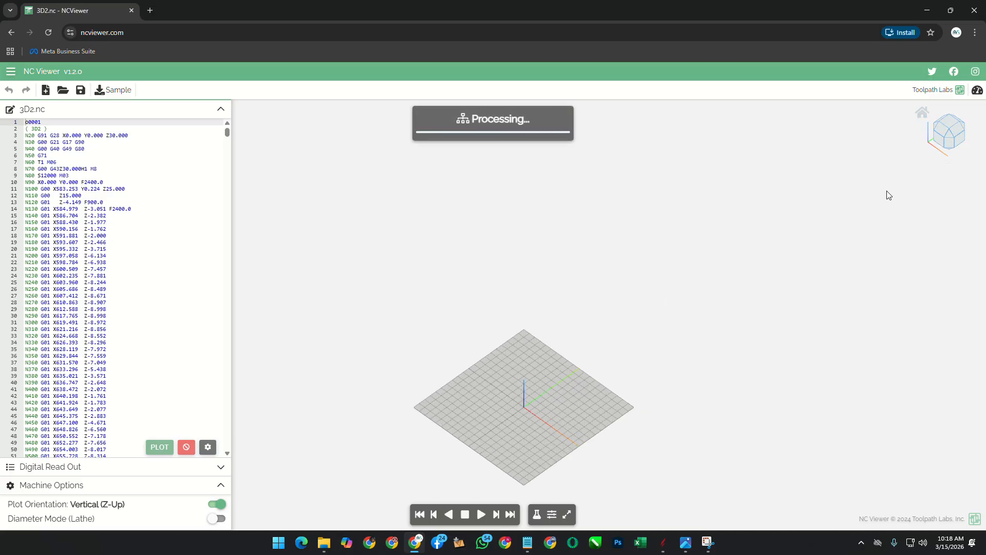
{"action": "left_click", "coordinate": [945, 121]}
{"action": "scroll", "coordinate": [560, 366], "scroll_direction": "down", "scroll_amount": 6}
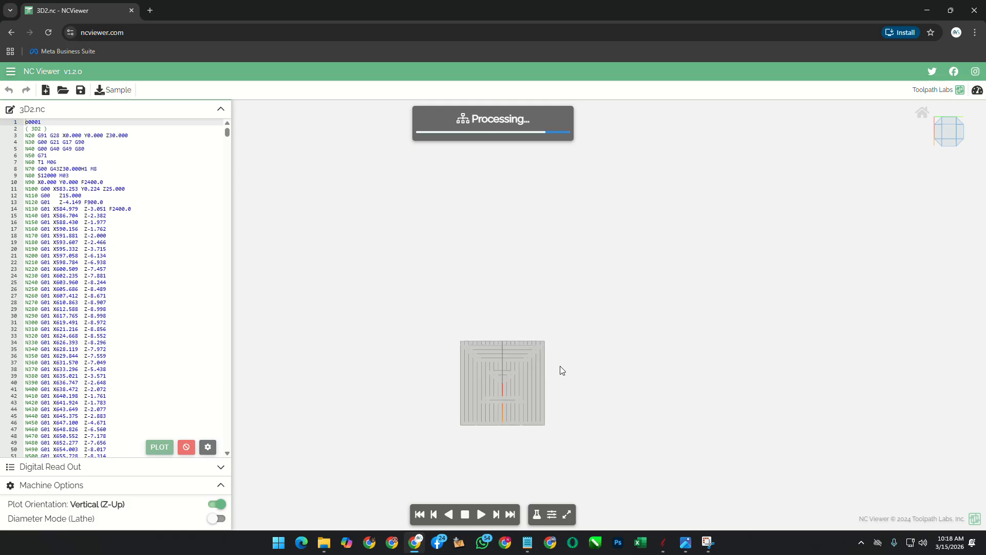
{"action": "scroll", "coordinate": [548, 369], "scroll_direction": "down", "scroll_amount": 4}
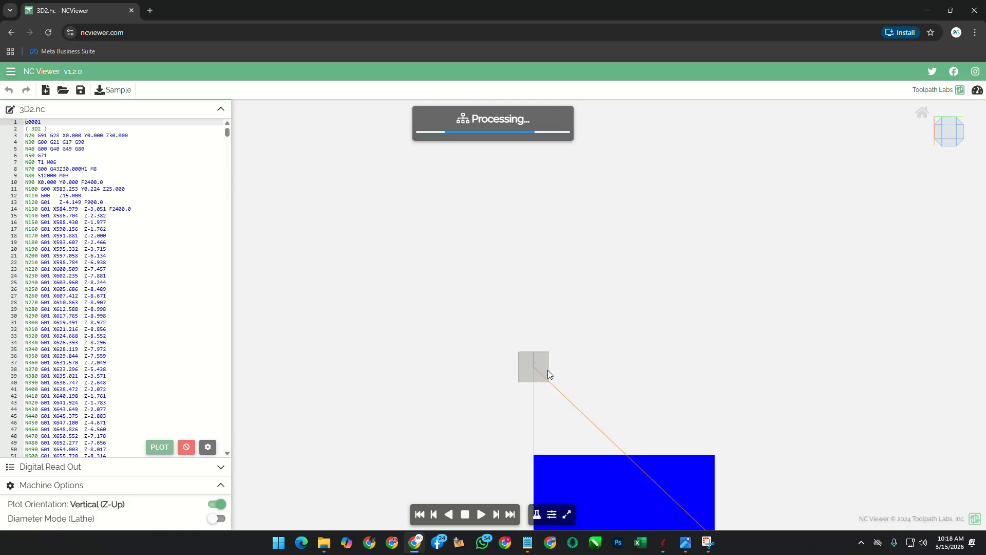
{"action": "scroll", "coordinate": [526, 353], "scroll_direction": "down", "scroll_amount": 2}
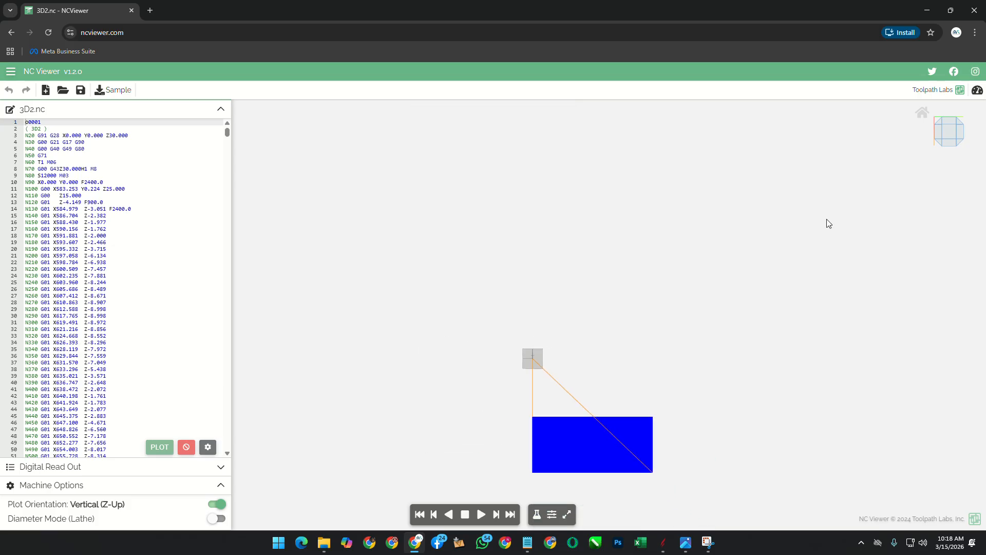
{"action": "left_click", "coordinate": [936, 137]}
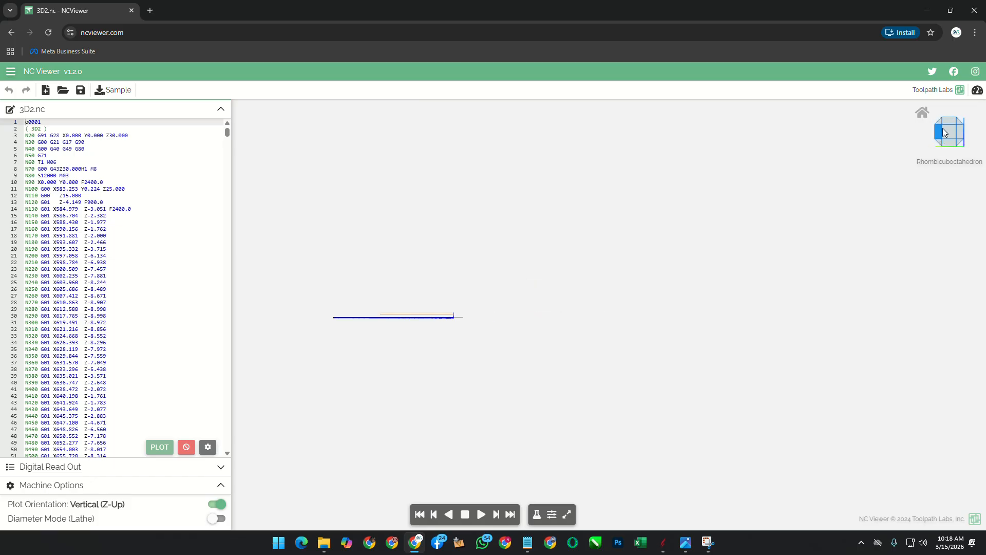
Step: Open a fresh NC Viewer page in a new browser tab by searching for nc viewer, and close the old 3D2 tab
{"action": "left_click", "coordinate": [150, 10]}
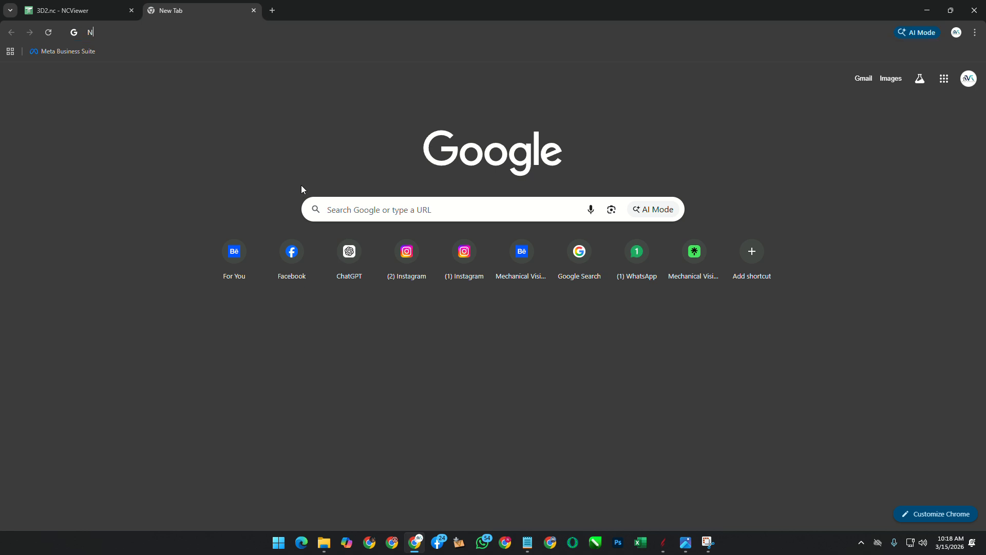
{"action": "type", "text": "NC"}
{"action": "left_click", "coordinate": [153, 95]}
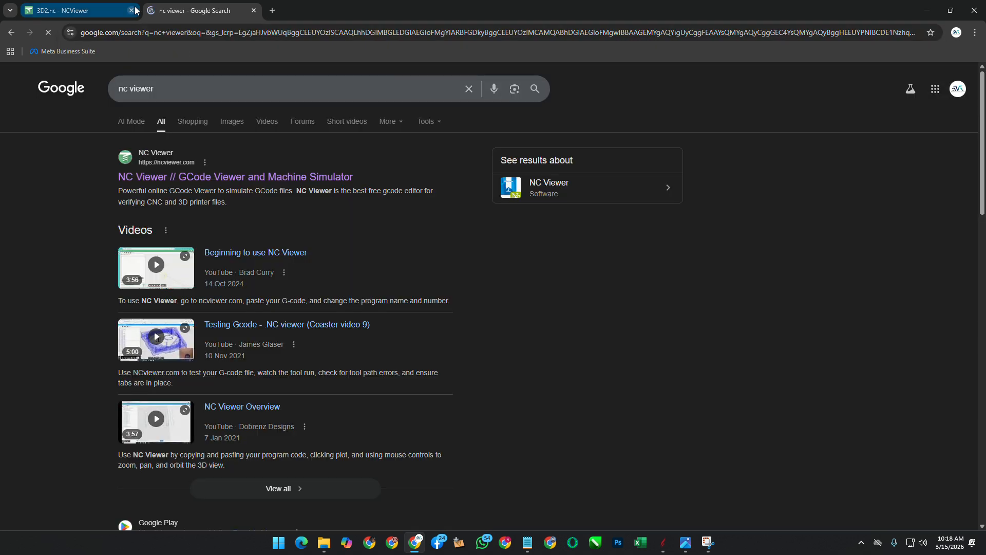
{"action": "left_click", "coordinate": [131, 10]}
Step: Search Google for nc viewer in a second browser tab
{"action": "left_click", "coordinate": [149, 11]}
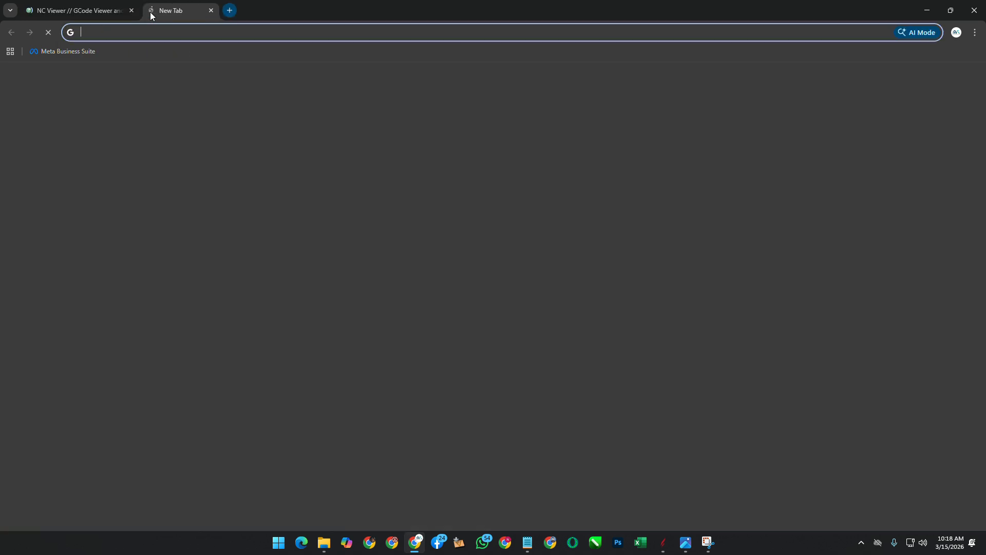
{"action": "type", "text": "NCC"}
{"action": "key", "text": "BackSpace"}
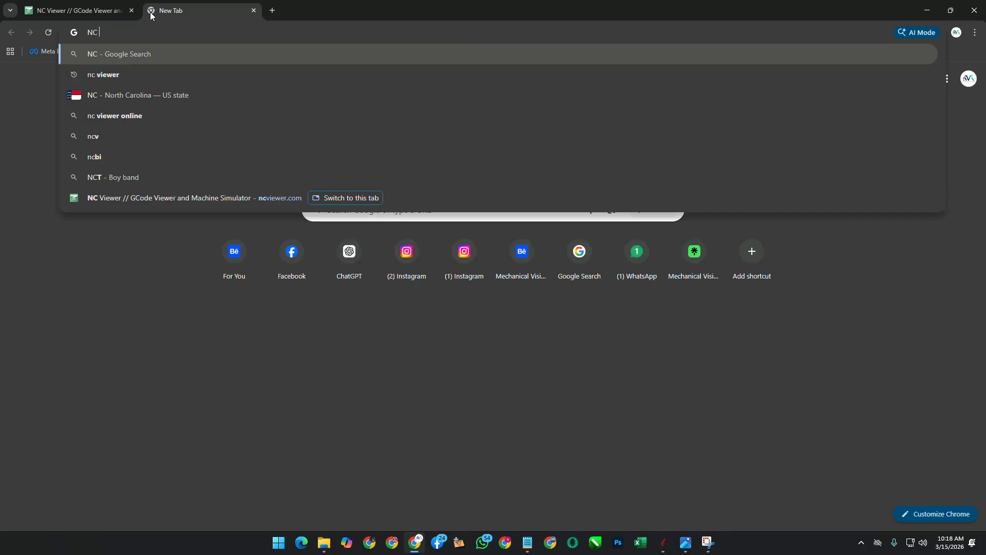
{"action": "type", "text": "VI"}
{"action": "key", "text": "Return"}
Step: Load the 3D1 G-code file from Downloads into NC Viewer in the first browser tab
{"action": "left_click", "coordinate": [115, 12]}
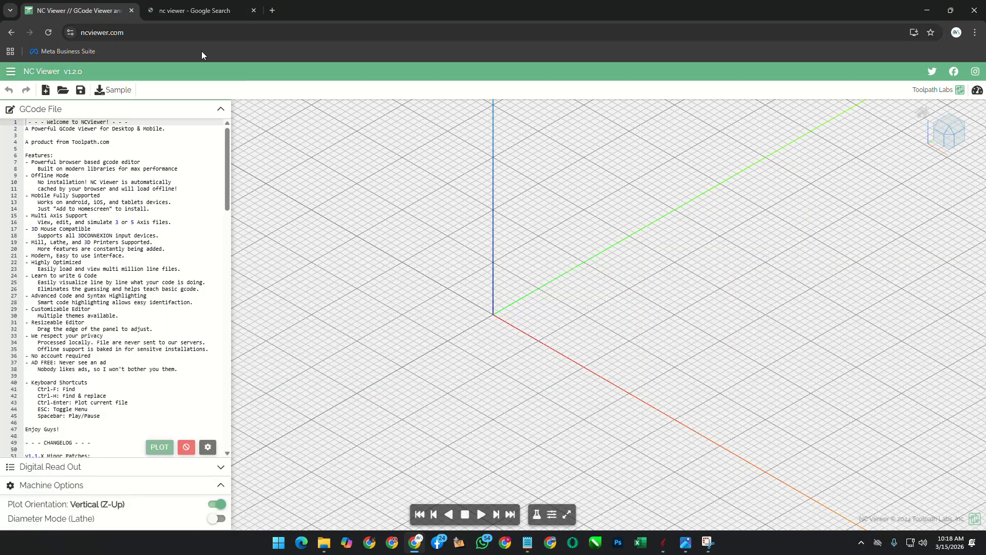
{"action": "left_click", "coordinate": [64, 91]}
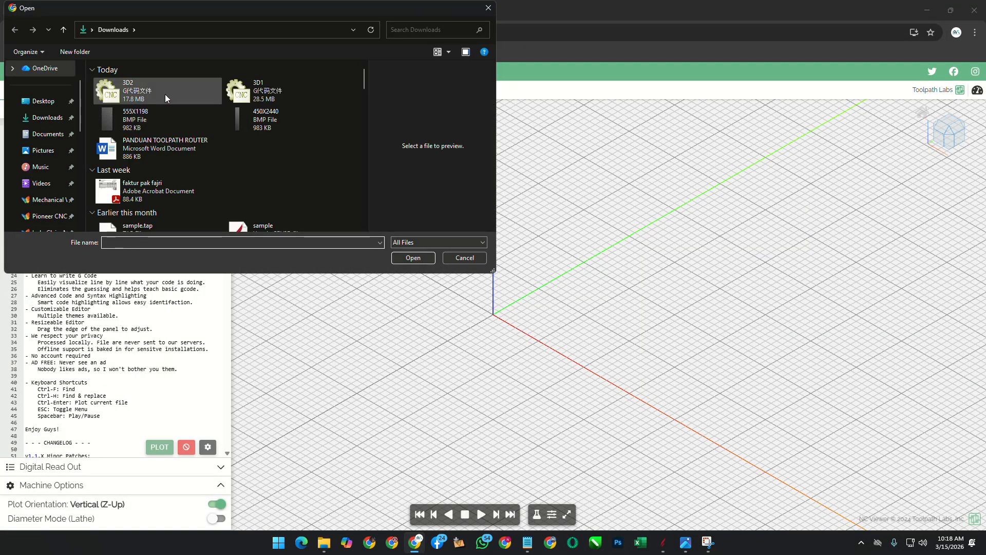
{"action": "left_click", "coordinate": [237, 95]}
{"action": "left_click", "coordinate": [406, 258]}
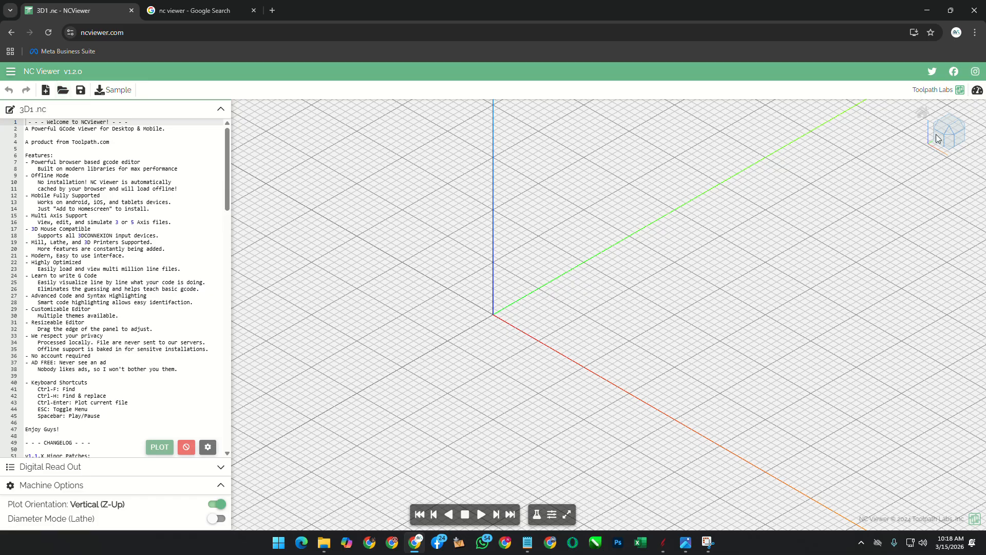
Step: Open NC Viewer in the second browser tab and load the 3D2 G-code file from Downloads
{"action": "left_click", "coordinate": [202, 13]}
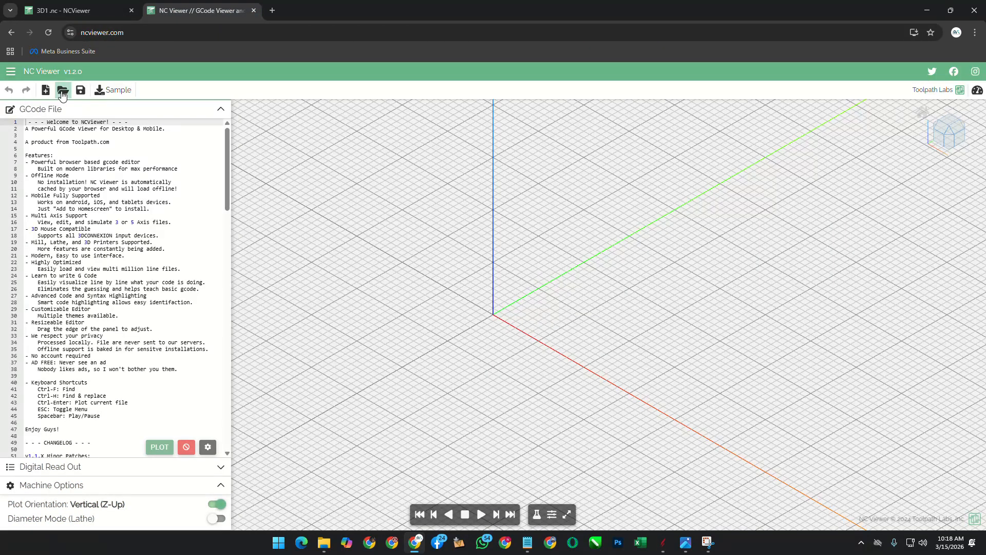
{"action": "left_click", "coordinate": [61, 97]}
{"action": "left_click", "coordinate": [146, 100]}
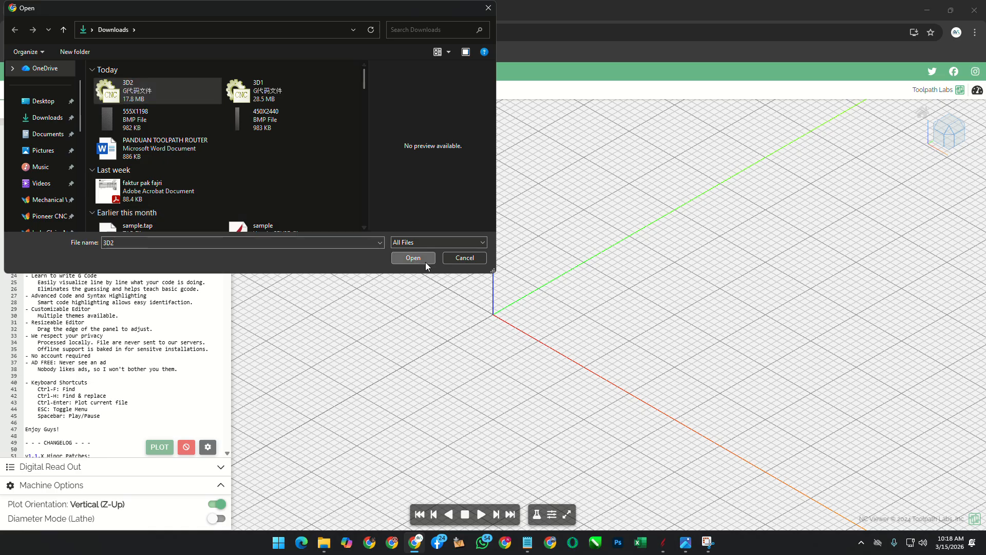
{"action": "left_click", "coordinate": [413, 258]}
Step: Compare the 3D1 and 3D2 toolpaths from above, checking their positions relative to the origin
{"action": "left_click", "coordinate": [945, 128]}
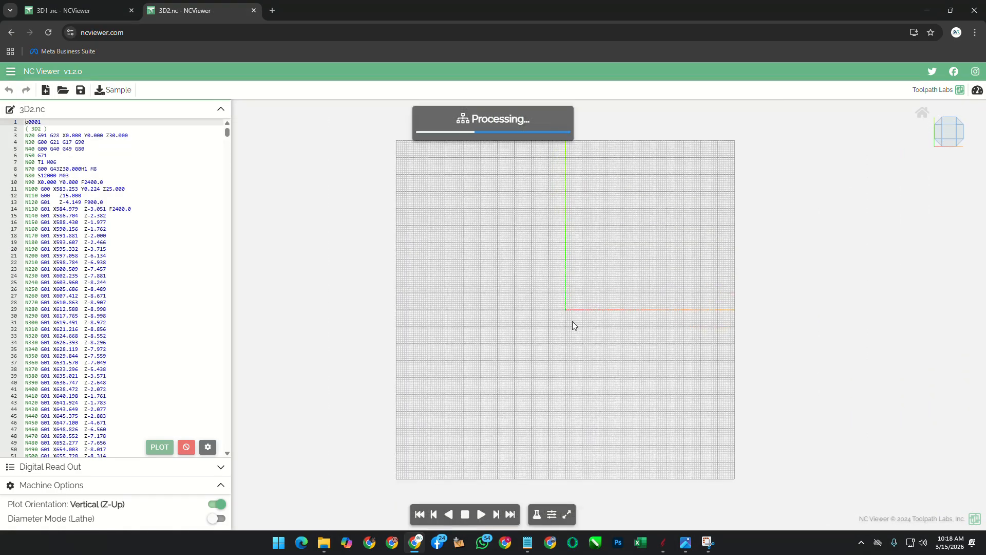
{"action": "left_click", "coordinate": [72, 10]}
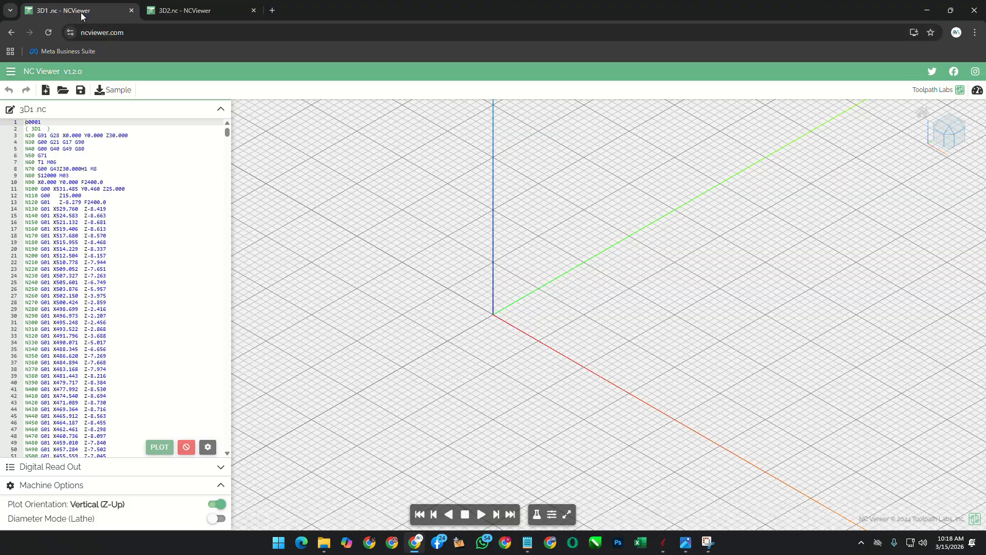
{"action": "left_click", "coordinate": [948, 122]}
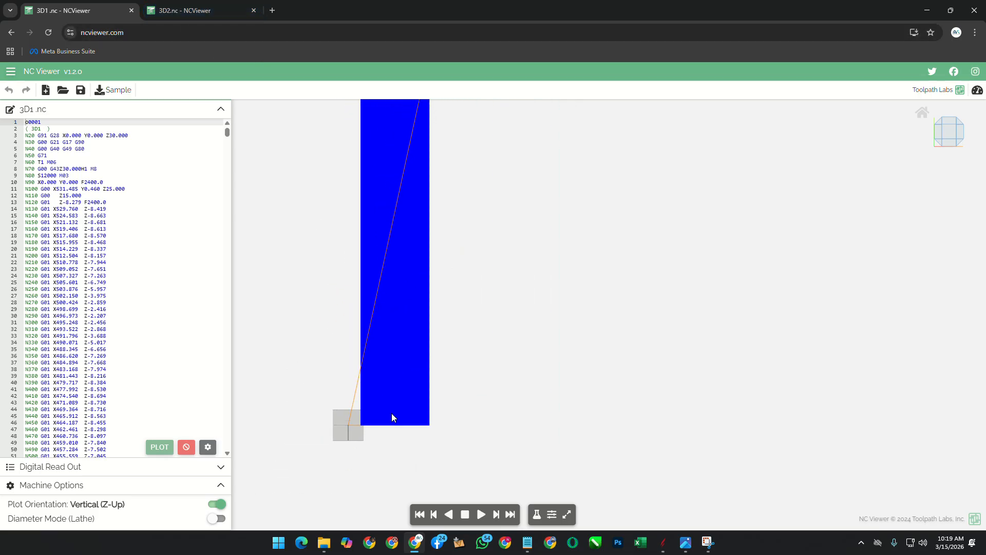
{"action": "left_click", "coordinate": [190, 12]}
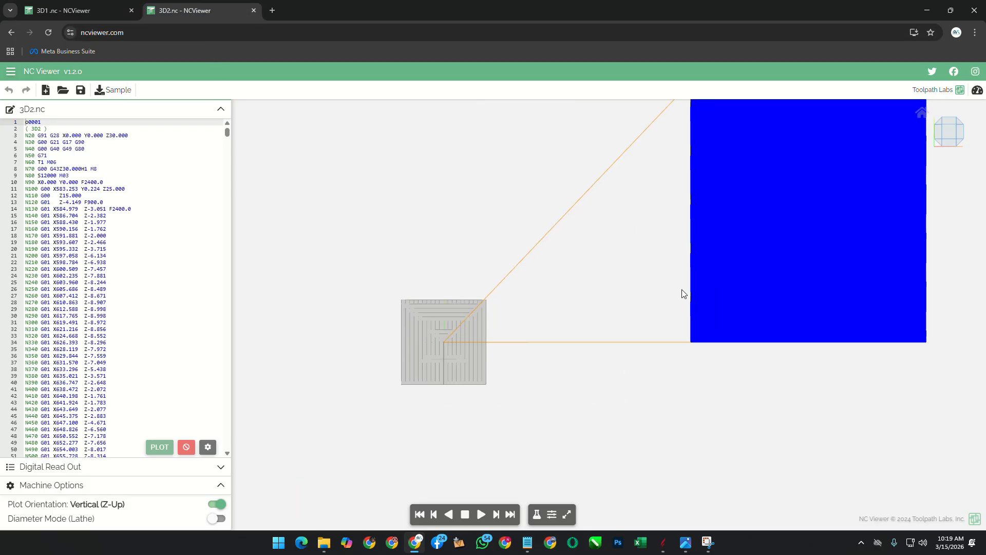
{"action": "scroll", "coordinate": [682, 294], "scroll_direction": "down", "scroll_amount": 5}
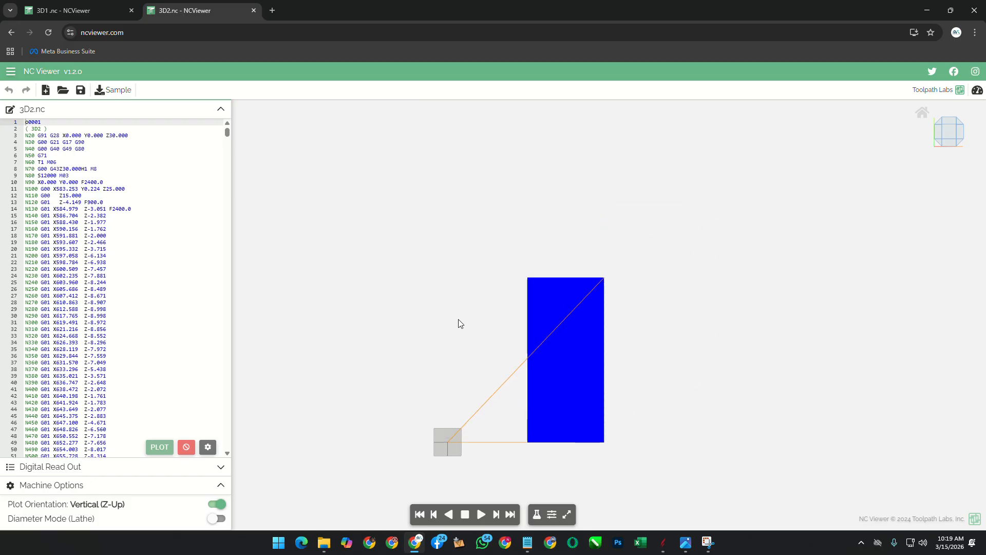
Step: Switch to Aspire and delete the 3D2 toolpath and the 555X1198 component
{"action": "right_click_drag", "start_coordinate": [459, 323], "coordinate": [352, 354]}
{"action": "right_click_drag", "start_coordinate": [365, 308], "coordinate": [331, 227]}
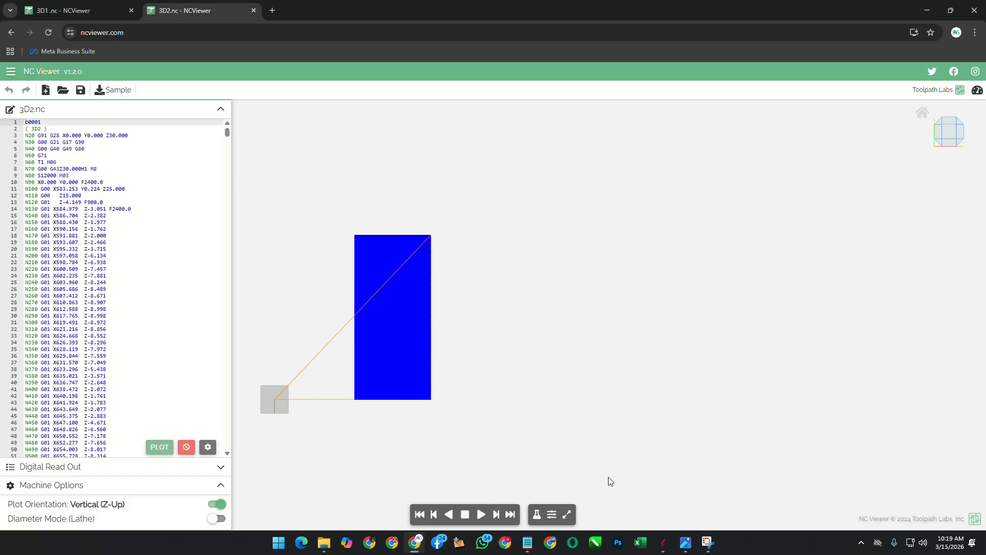
{"action": "left_click", "coordinate": [663, 542]}
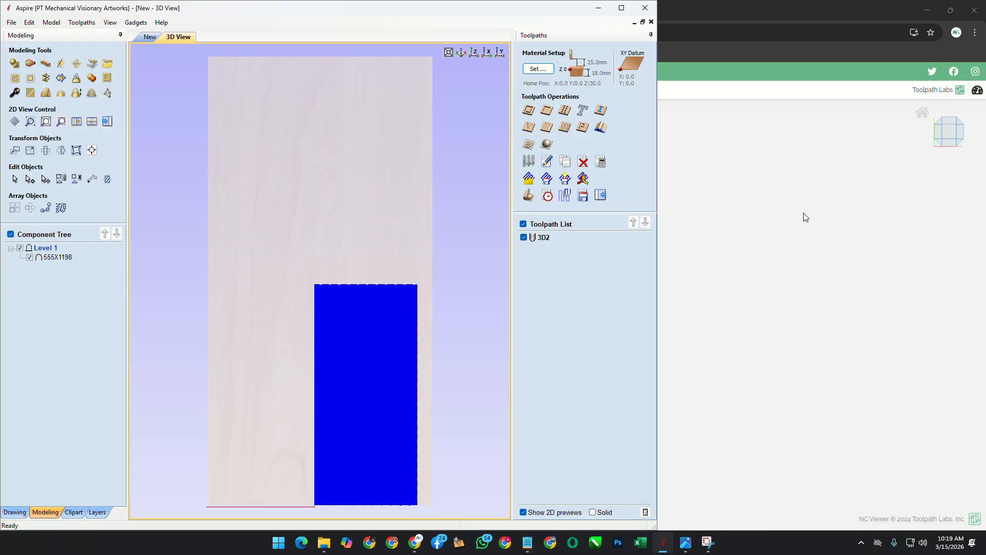
{"action": "left_click", "coordinate": [927, 10]}
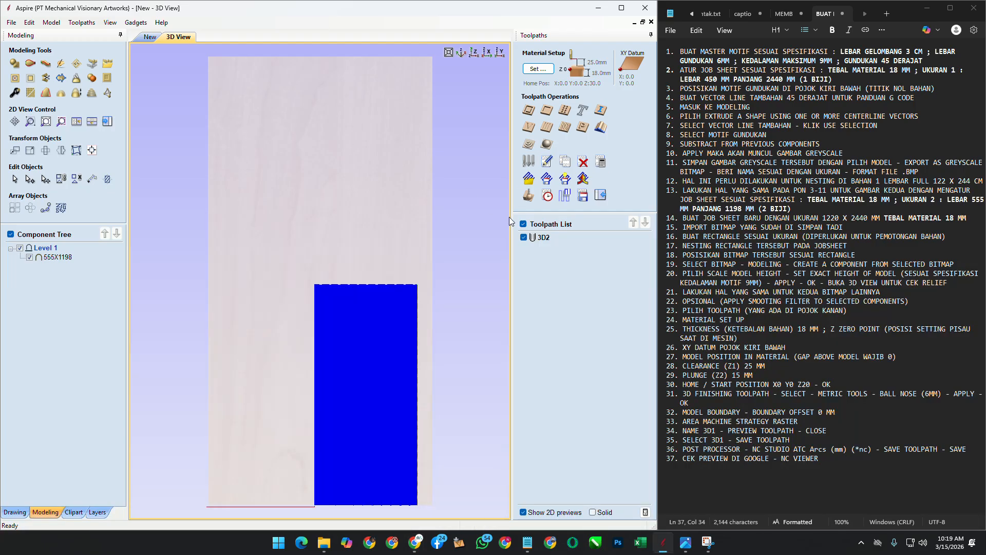
{"action": "left_click", "coordinate": [583, 161]}
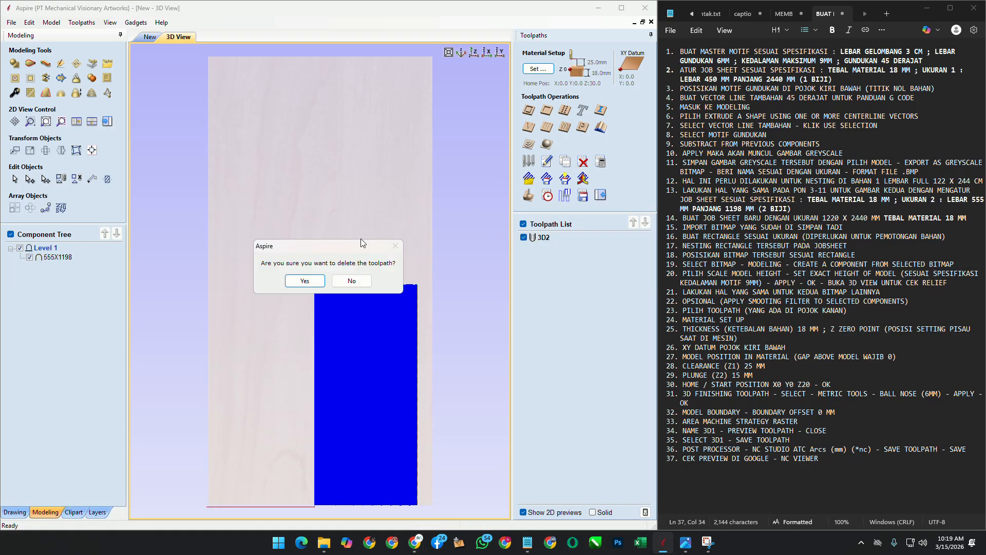
{"action": "left_click", "coordinate": [304, 281]}
{"action": "left_click", "coordinate": [56, 257]}
{"action": "right_click", "coordinate": [63, 258]}
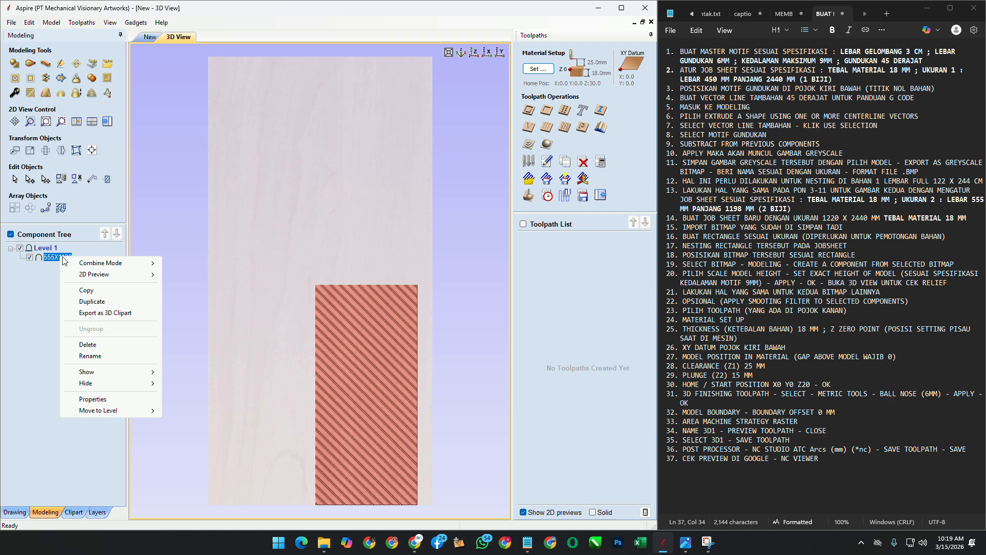
{"action": "left_click", "coordinate": [112, 344]}
Step: Create a component from the upper 555X1198 bitmap in the 2D view
{"action": "left_click", "coordinate": [141, 36]}
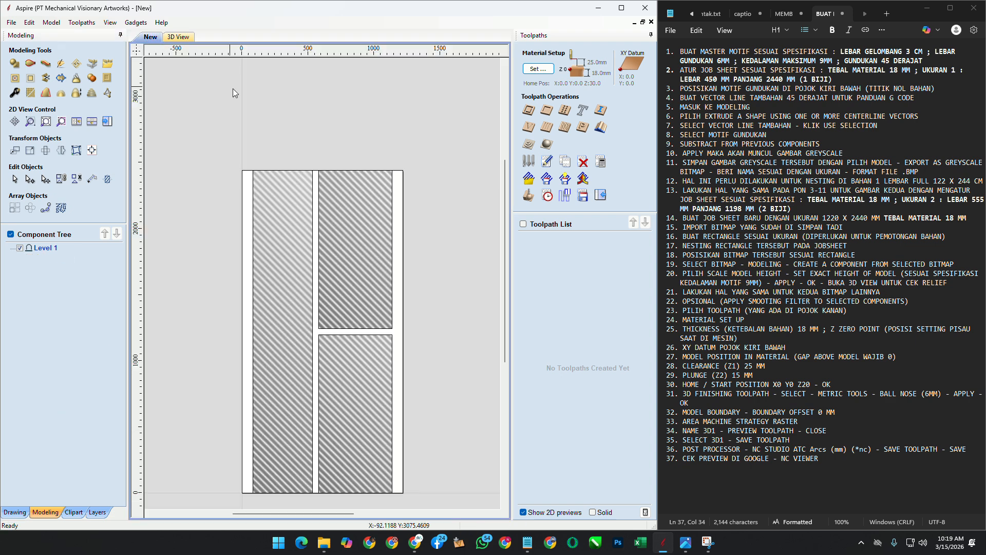
{"action": "left_click", "coordinate": [352, 254]}
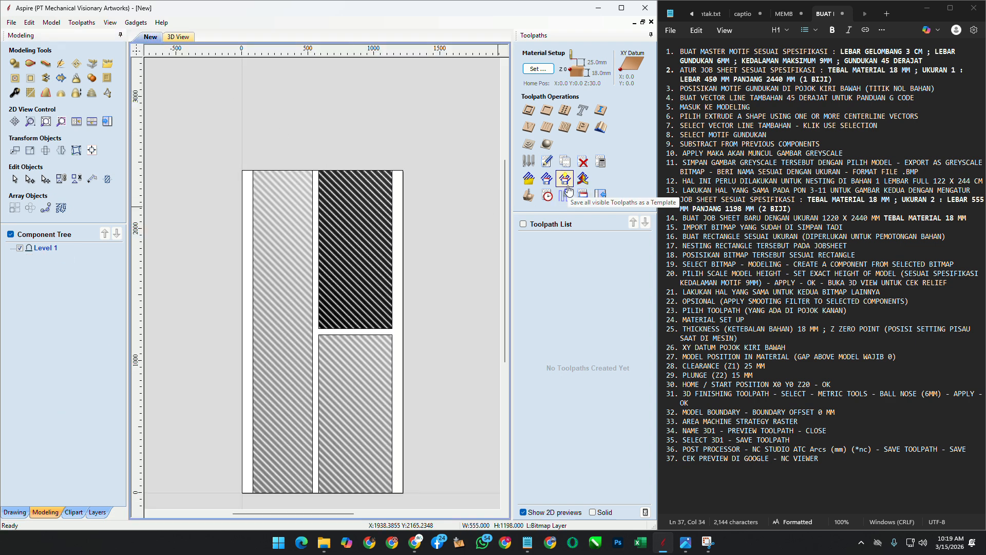
{"action": "left_click", "coordinate": [91, 64]}
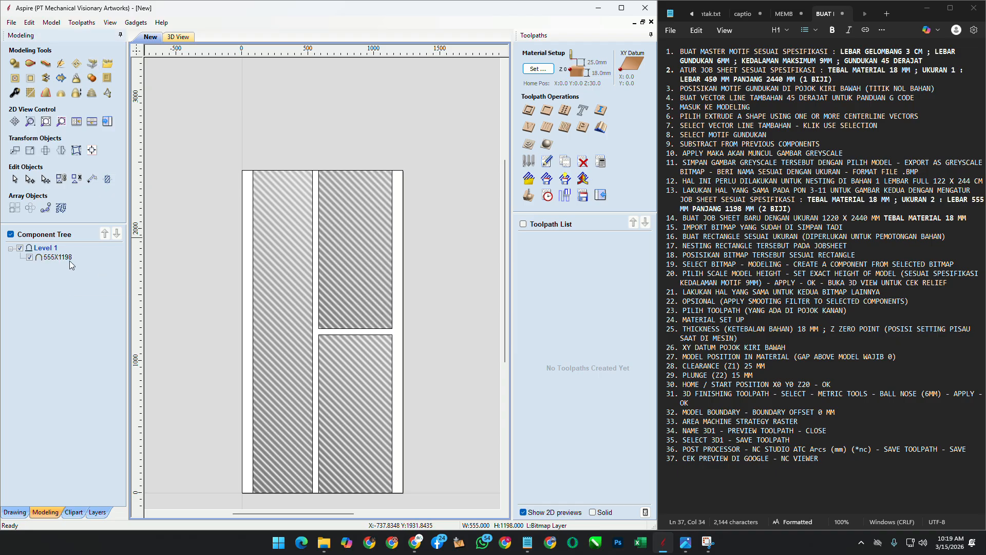
{"action": "mouse_move", "coordinate": [69, 260]}
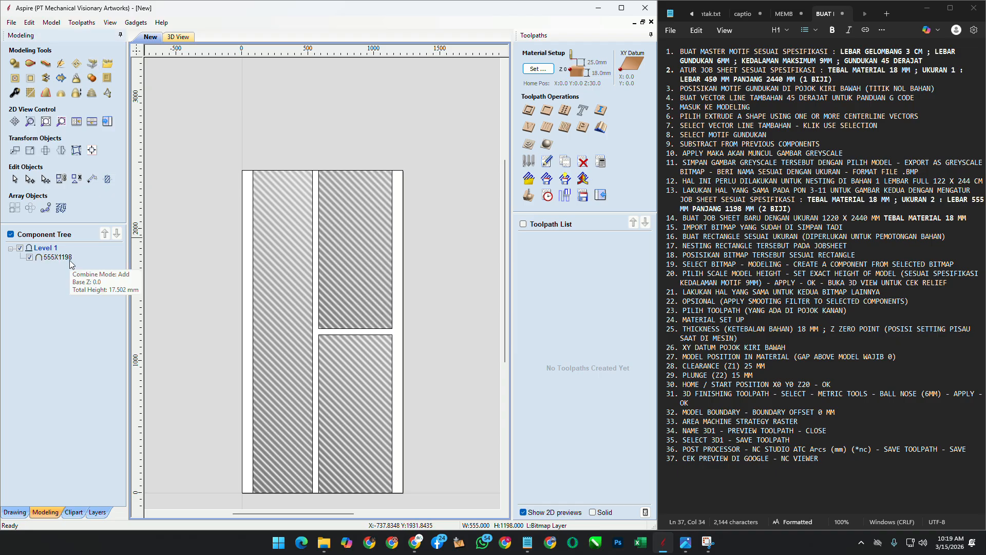
Step: Scale the new 555X1198 model to an exact height of 9 mm, working in the 3D view
{"action": "left_click", "coordinate": [178, 37]}
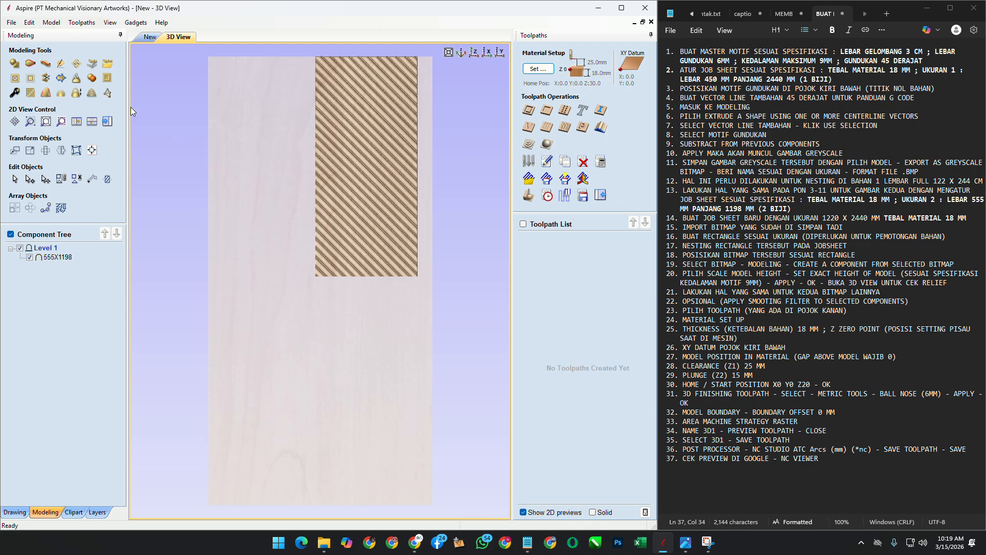
{"action": "left_click", "coordinate": [76, 92]}
{"action": "left_click", "coordinate": [40, 155]}
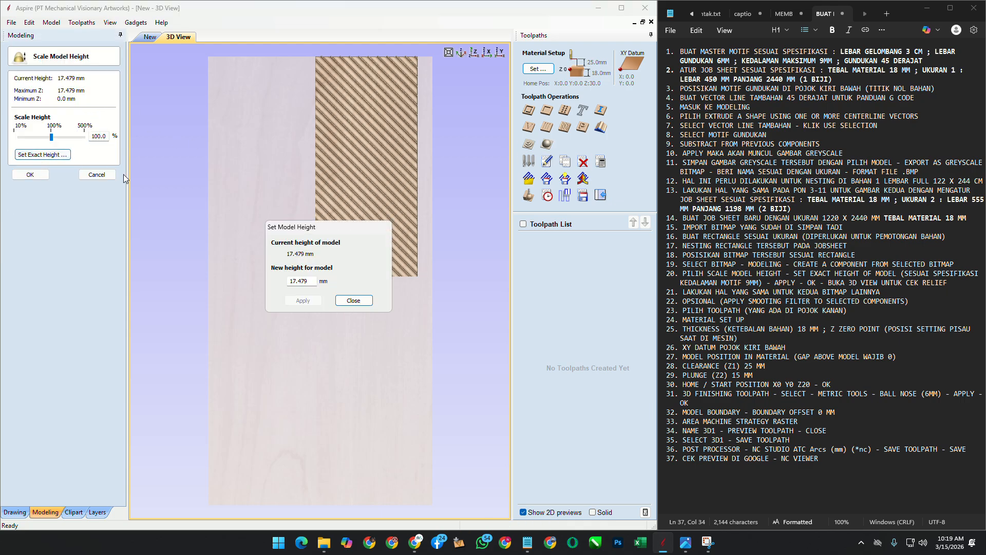
{"action": "type", "text": "9"}
{"action": "left_click", "coordinate": [309, 305]}
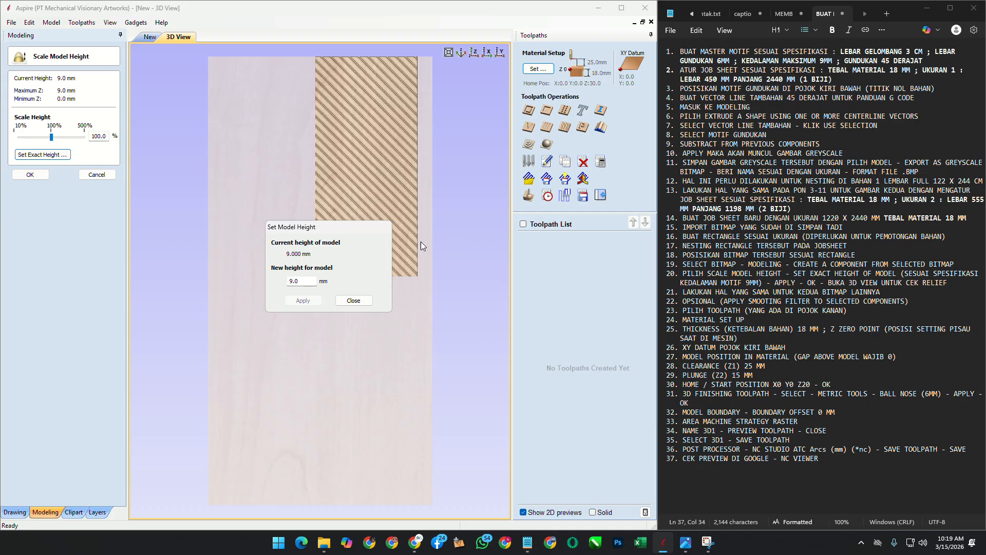
{"action": "left_click", "coordinate": [354, 301]}
Step: Check the material setup values, including model position, rapid Z gaps and home position, without changing them
{"action": "left_click", "coordinate": [547, 144]}
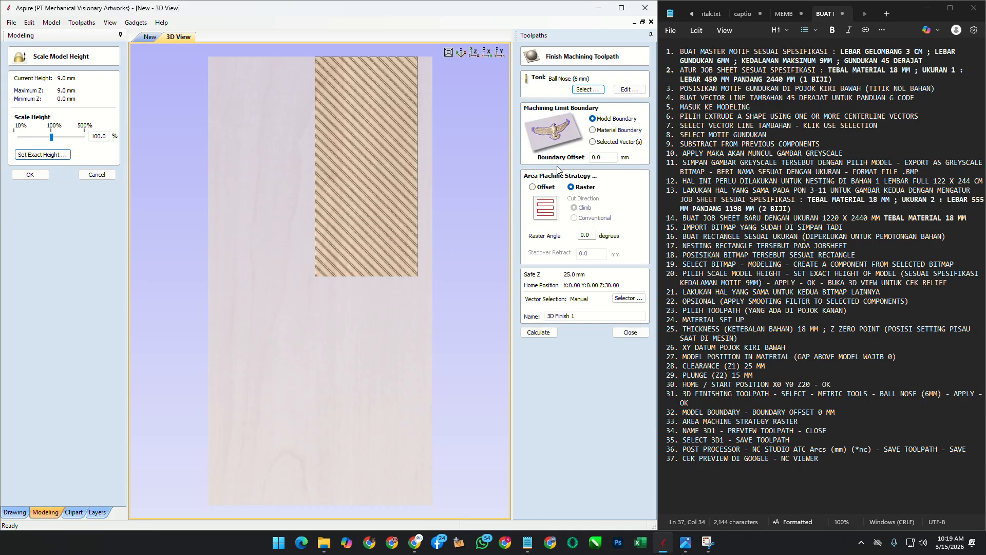
{"action": "left_click", "coordinate": [631, 332]}
{"action": "left_click", "coordinate": [545, 68]}
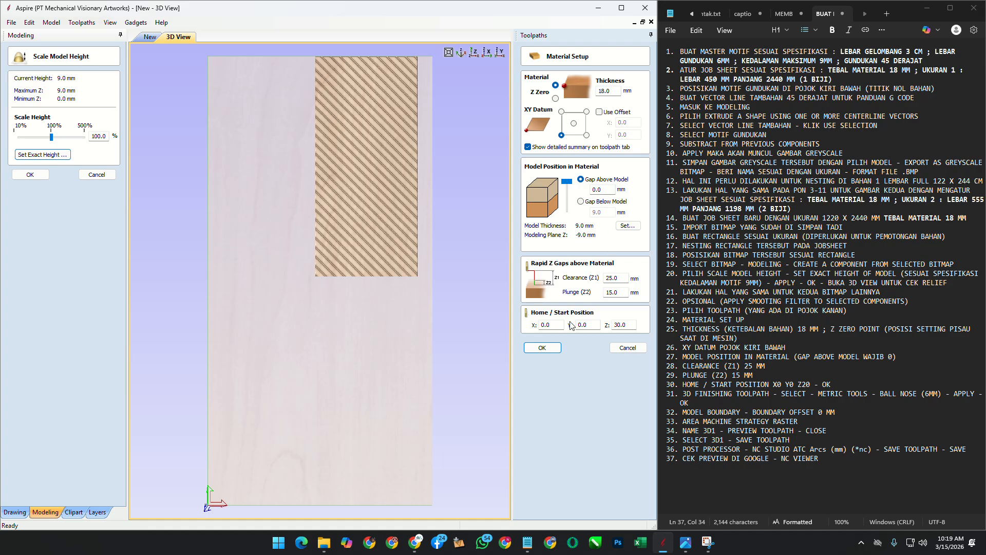
{"action": "left_click", "coordinate": [628, 348]}
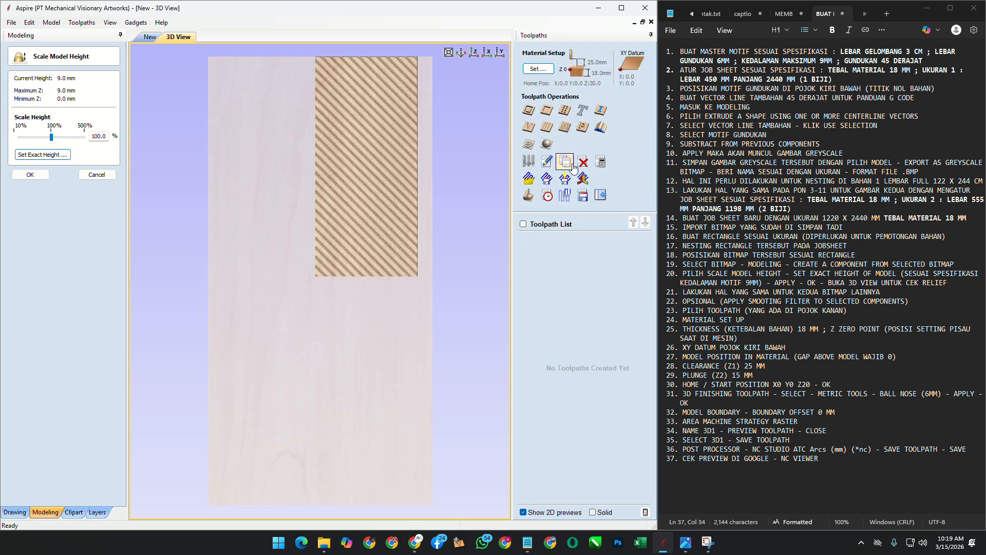
Step: Calculate a 3D finishing toolpath named 3D3 with the 6 mm ball nose, model boundary and raster strategy, and preview its machining
{"action": "left_click", "coordinate": [549, 147]}
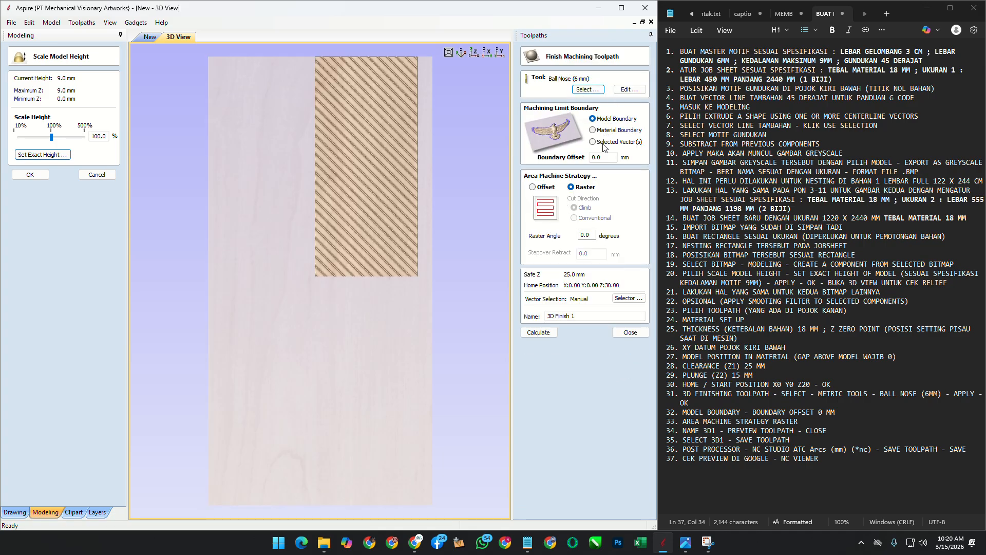
{"action": "left_click", "coordinate": [590, 316]}
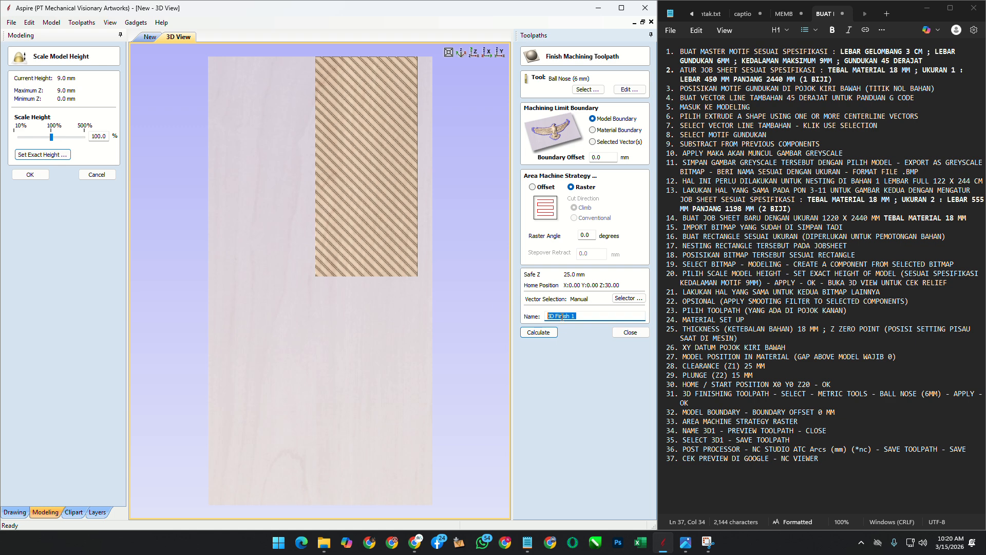
{"action": "left_click_drag", "start_coordinate": [554, 315], "coordinate": [613, 319]}
{"action": "type", "text": "3D3"}
{"action": "left_click", "coordinate": [550, 331]}
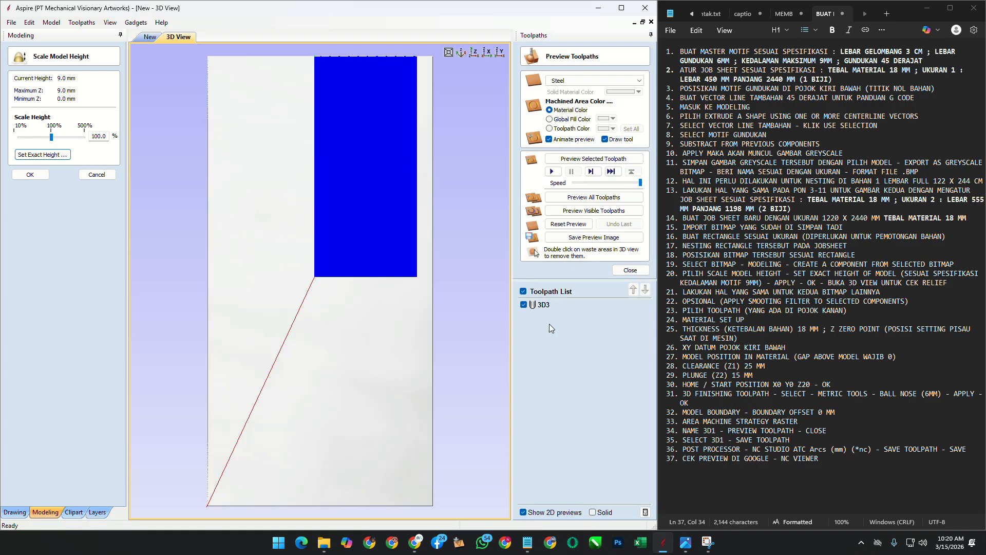
{"action": "left_click", "coordinate": [553, 171]}
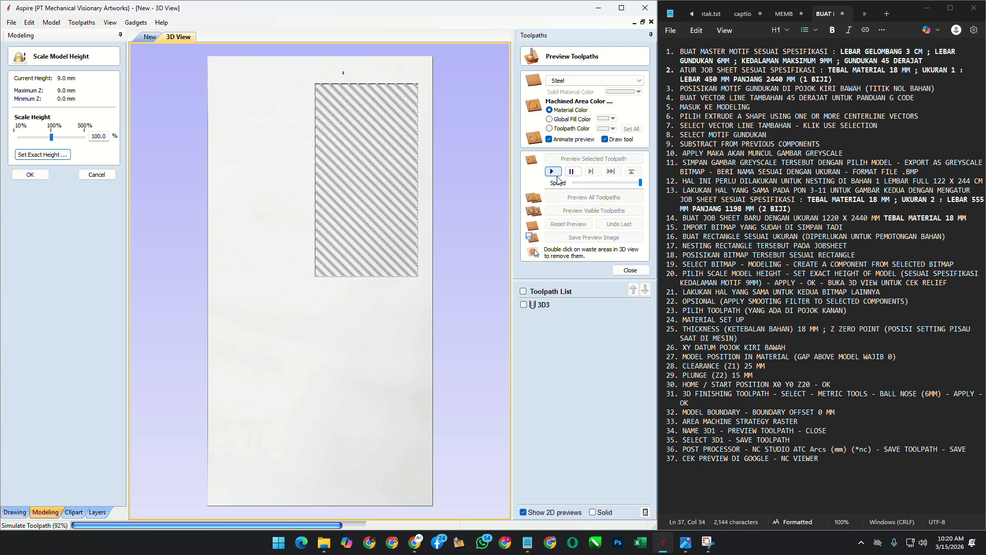
{"action": "left_click", "coordinate": [630, 270]}
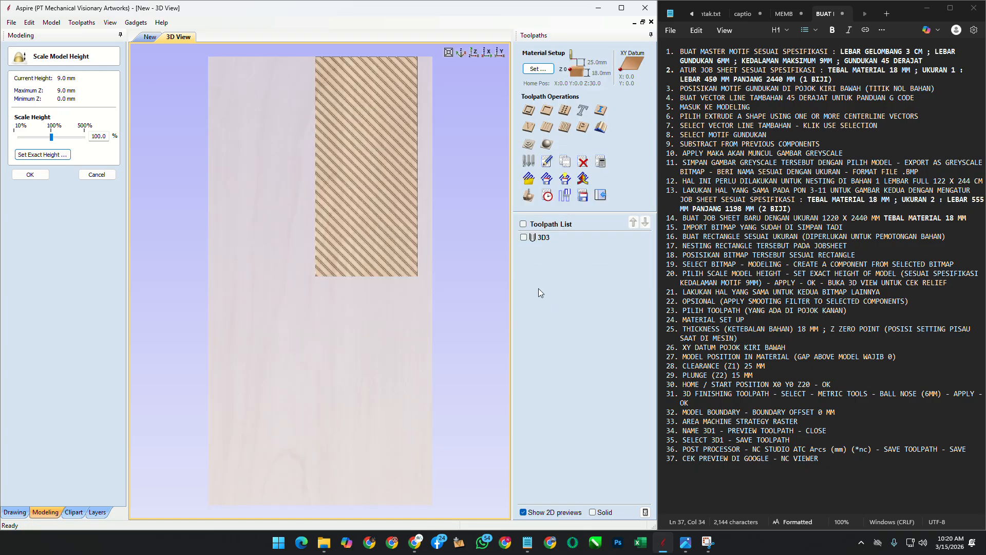
Step: Save the 3D3 toolpath as G-code with the NC Studio ATC Arcs (mm) post processor
{"action": "left_click", "coordinate": [523, 224]}
{"action": "left_click", "coordinate": [583, 195]}
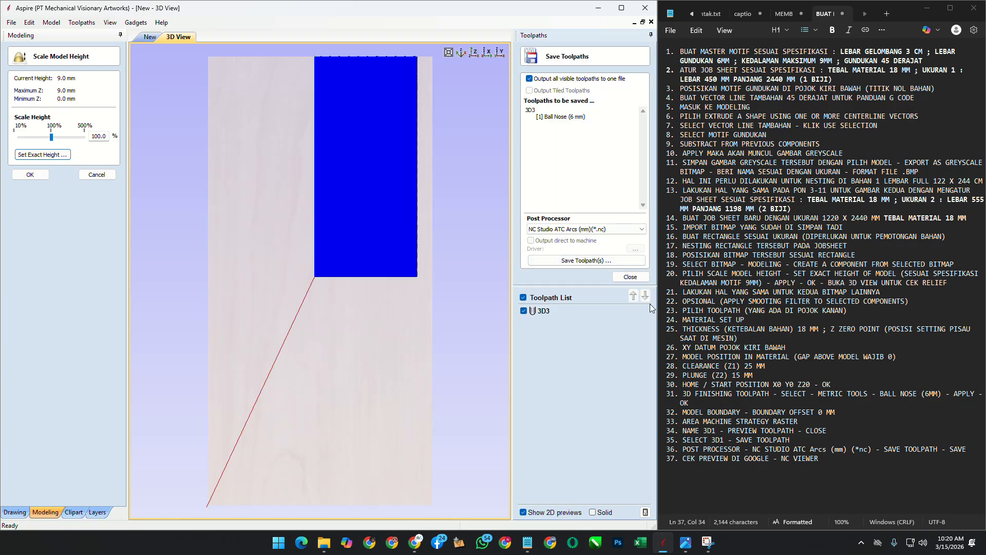
{"action": "left_click", "coordinate": [611, 261]}
{"action": "key", "text": "Return"}
Step: Switch to the browser, open NC Viewer in a third tab and load the 3D3 G-code file from Downloads
{"action": "left_click", "coordinate": [416, 542]}
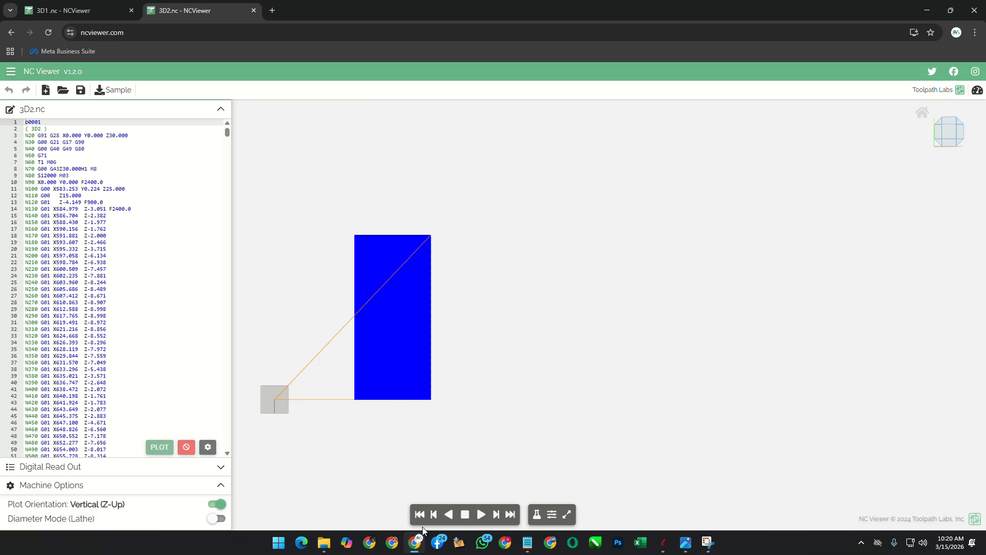
{"action": "left_click", "coordinate": [272, 11]}
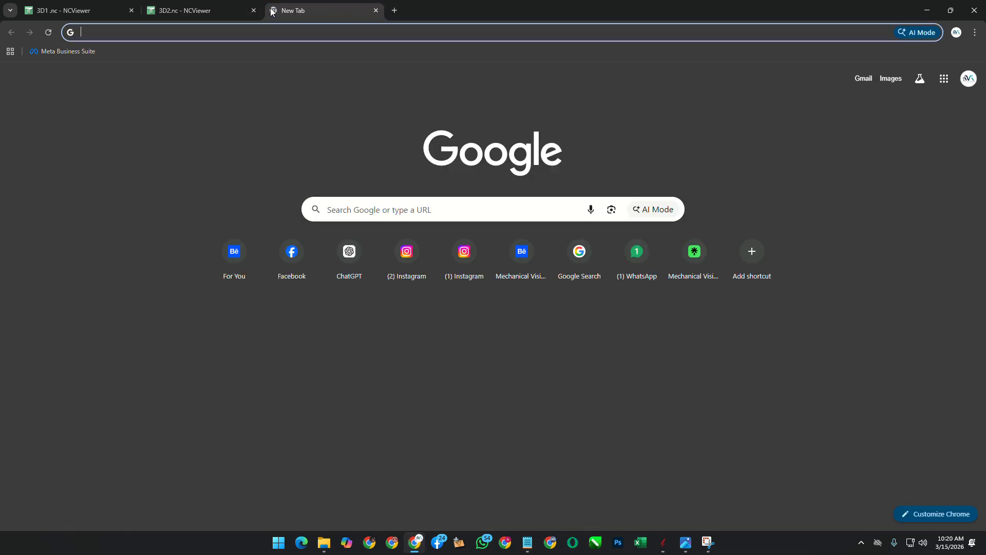
{"action": "type", "text": "NC"}
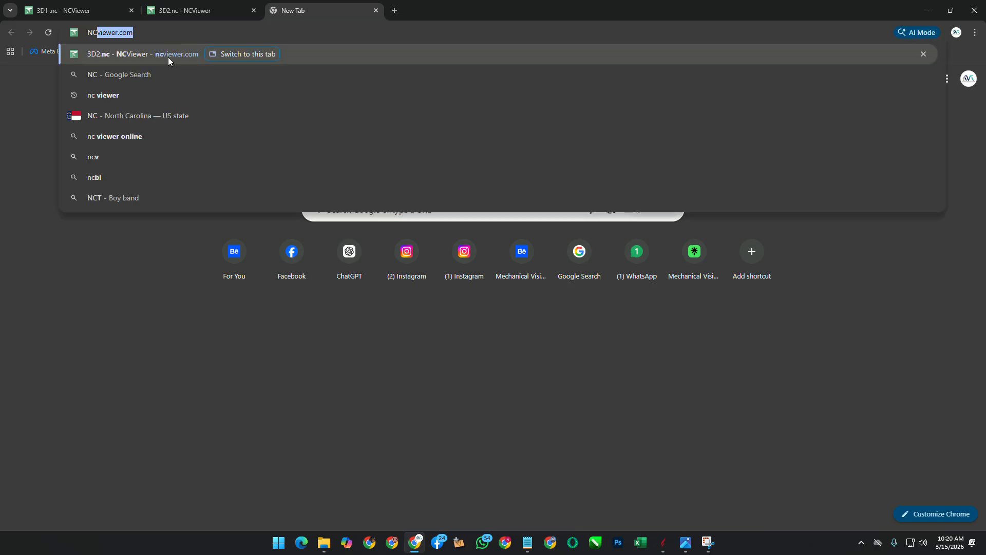
{"action": "left_click", "coordinate": [157, 96]}
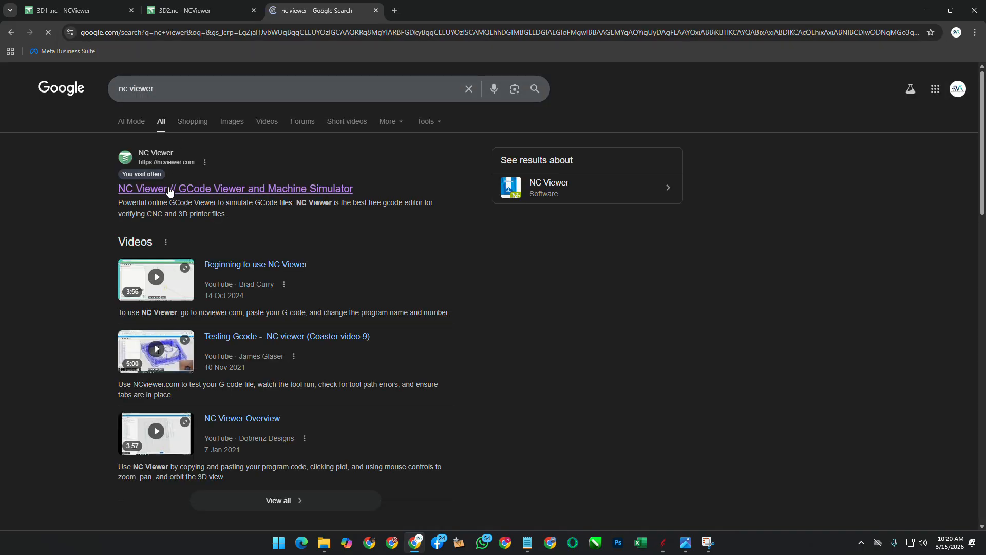
{"action": "left_click", "coordinate": [235, 188]}
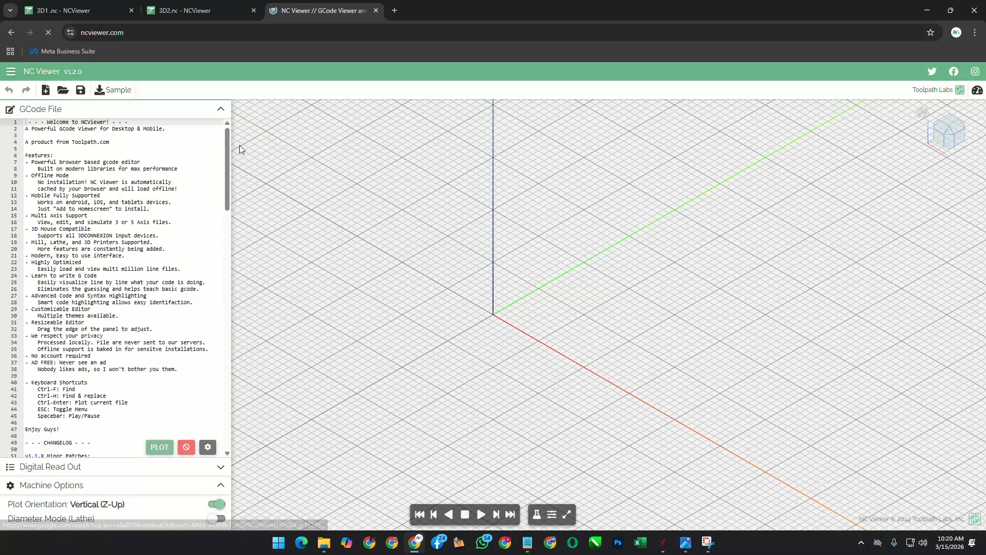
{"action": "left_click", "coordinate": [69, 91]}
{"action": "left_click", "coordinate": [189, 94]}
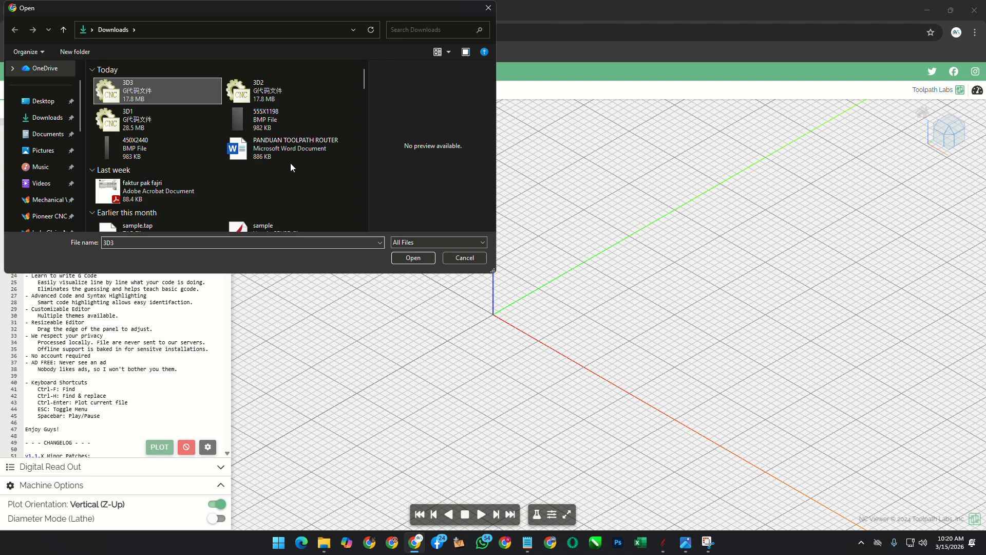
{"action": "left_click", "coordinate": [411, 257]}
Step: Compare the 3D3 toolpath with the 3D2 toolpath from above, checking their positions relative to the origin
{"action": "left_click", "coordinate": [947, 122]}
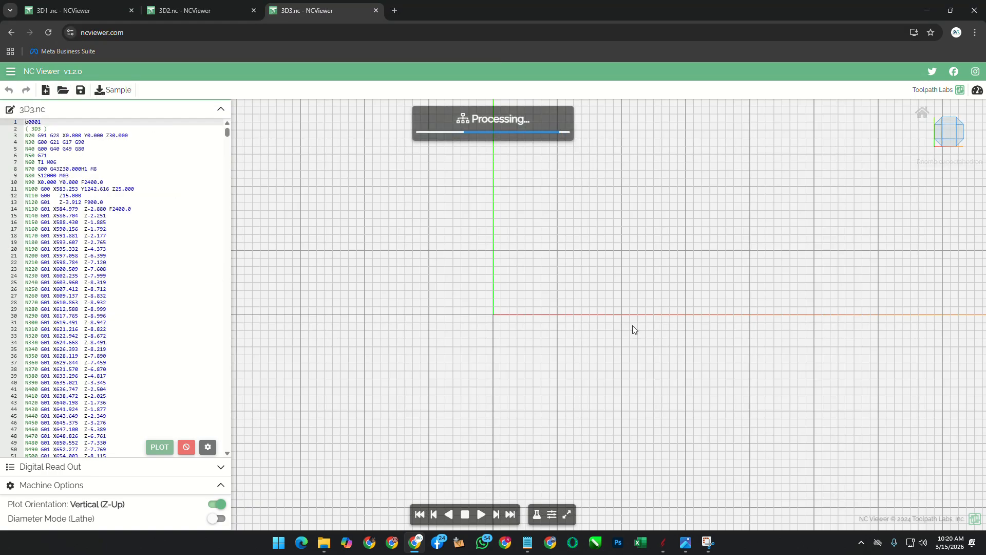
{"action": "scroll", "coordinate": [473, 361], "scroll_direction": "down", "scroll_amount": 10}
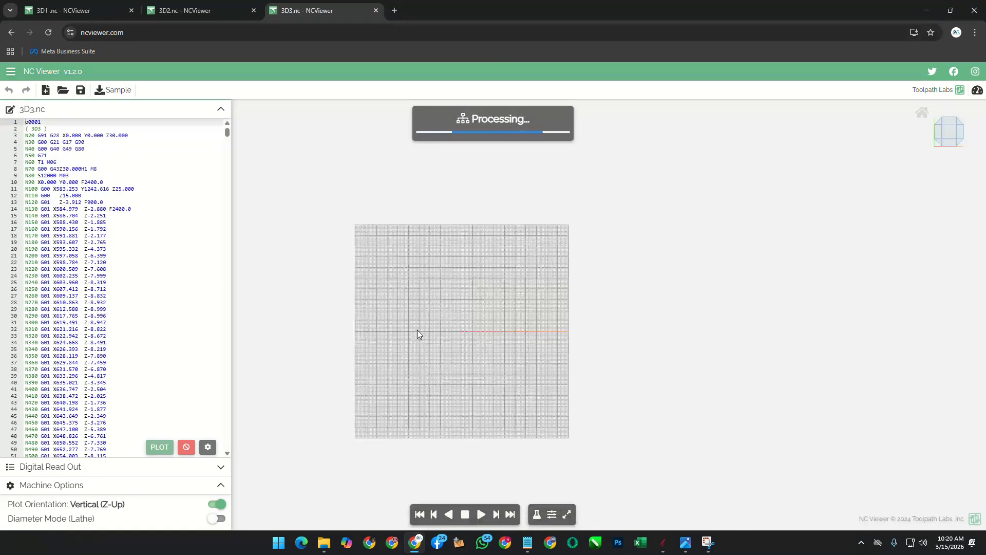
{"action": "scroll", "coordinate": [405, 316], "scroll_direction": "down", "scroll_amount": 4}
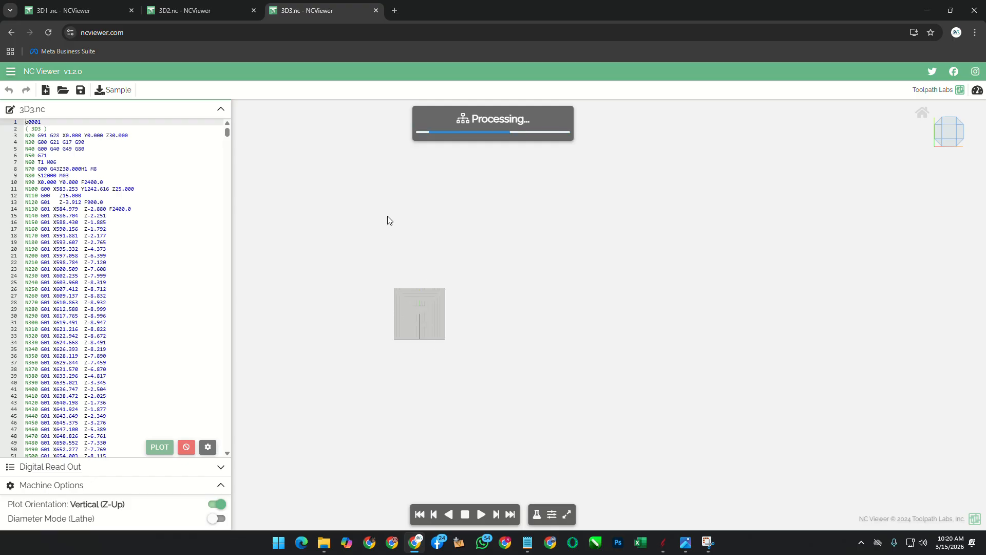
{"action": "left_click", "coordinate": [215, 11]}
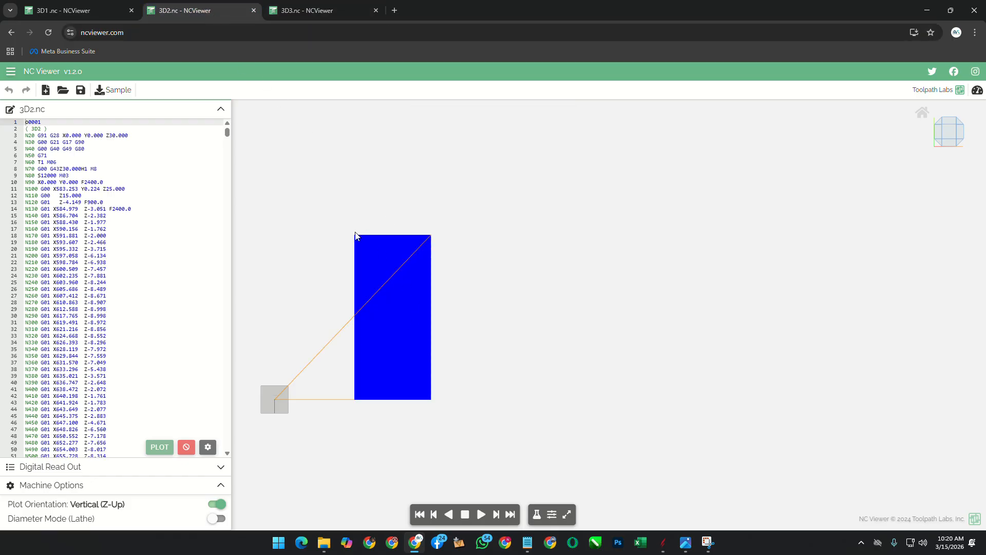
{"action": "left_click", "coordinate": [318, 11]}
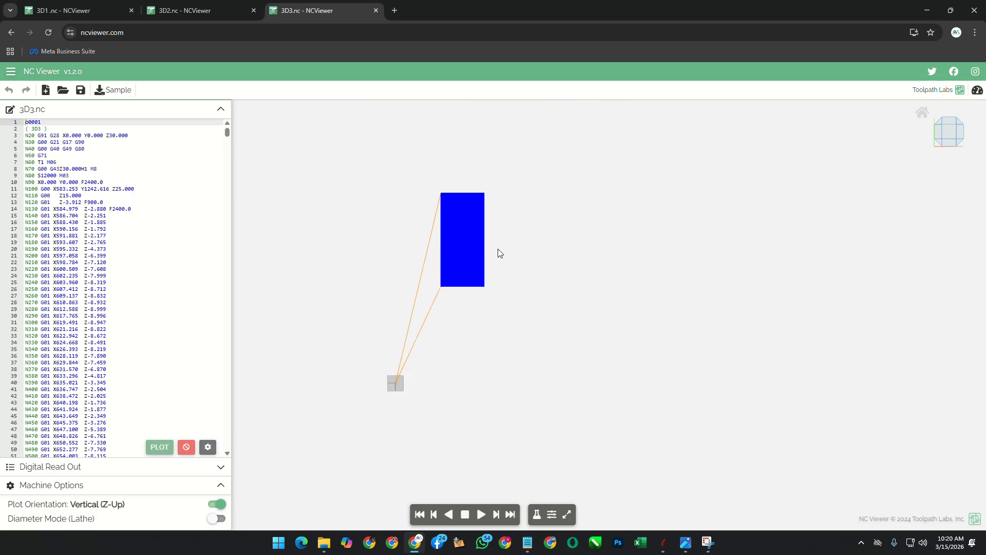
{"action": "scroll", "coordinate": [434, 231], "scroll_direction": "up", "scroll_amount": 2}
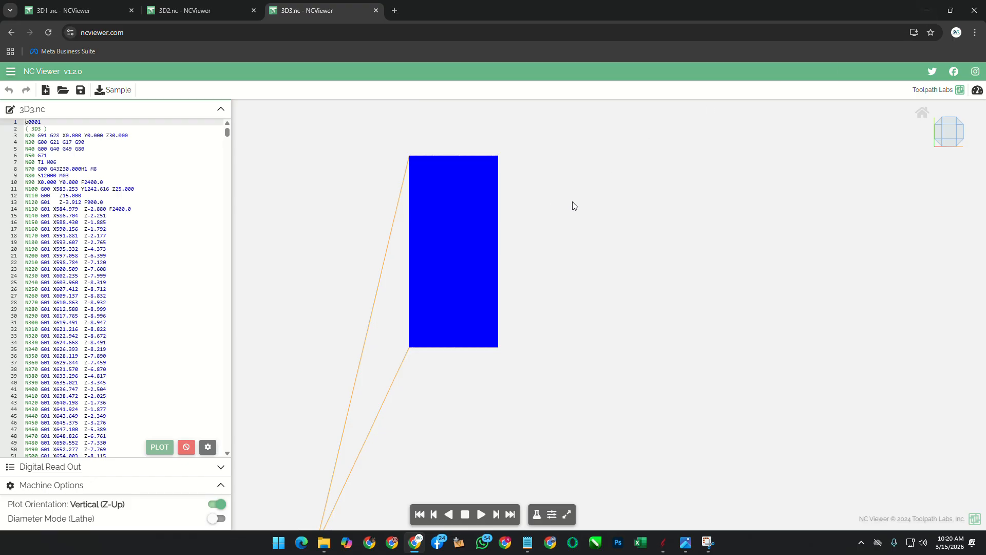
Step: Return to Aspire and close the toolpath saving settings
{"action": "left_click", "coordinate": [928, 11]}
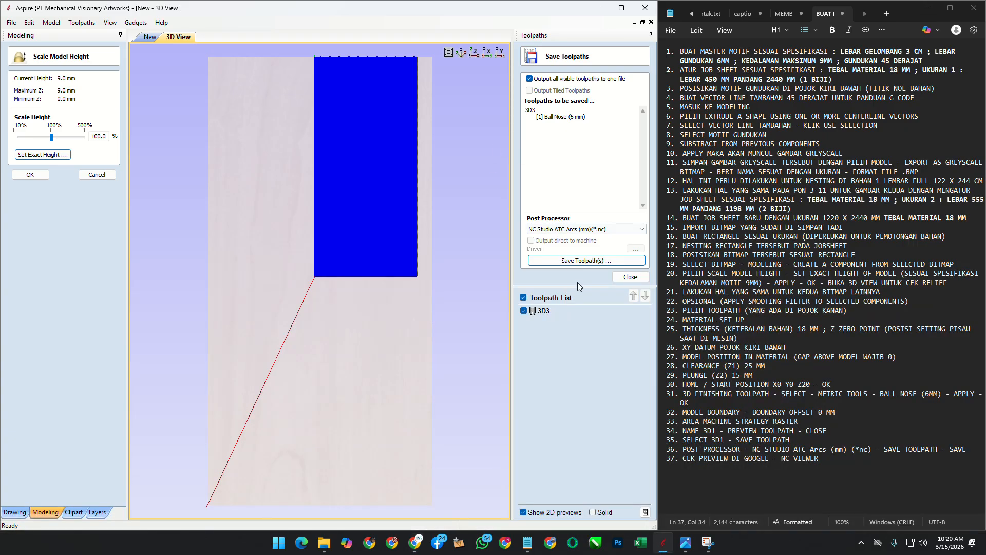
{"action": "left_click", "coordinate": [630, 277]}
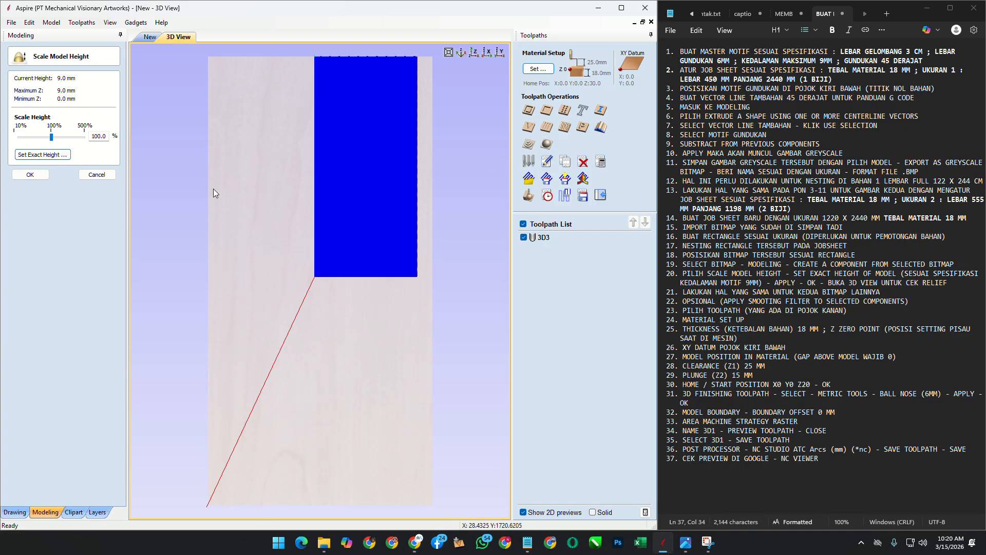
Step: Close the model height settings and delete the 3D3 toolpath and the 555X1198 component
{"action": "left_click", "coordinate": [97, 175]}
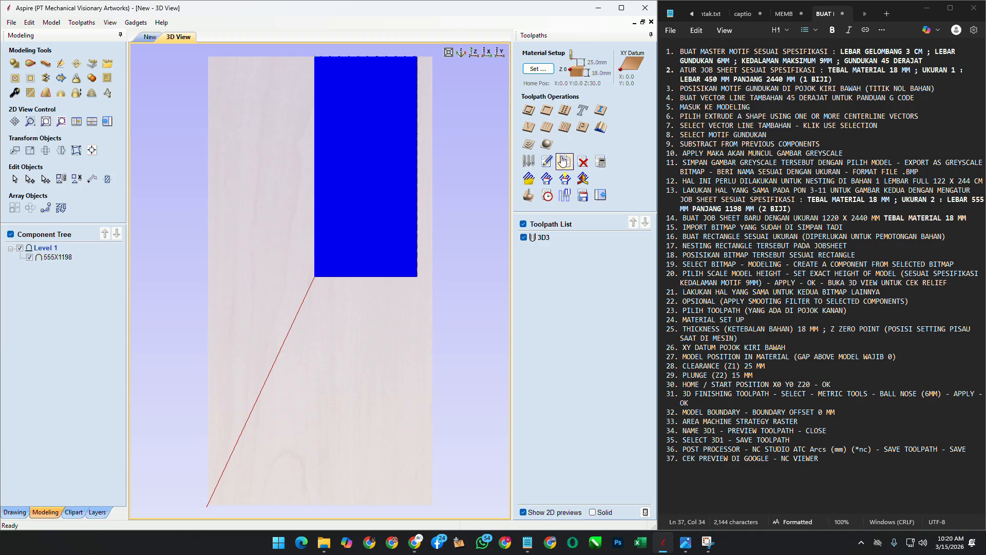
{"action": "left_click", "coordinate": [583, 161]}
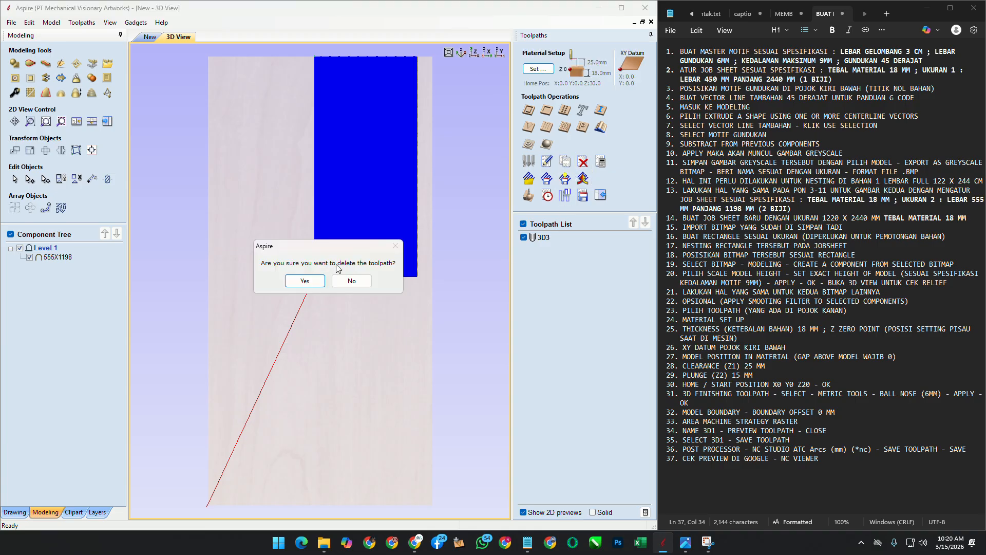
{"action": "left_click", "coordinate": [307, 280]}
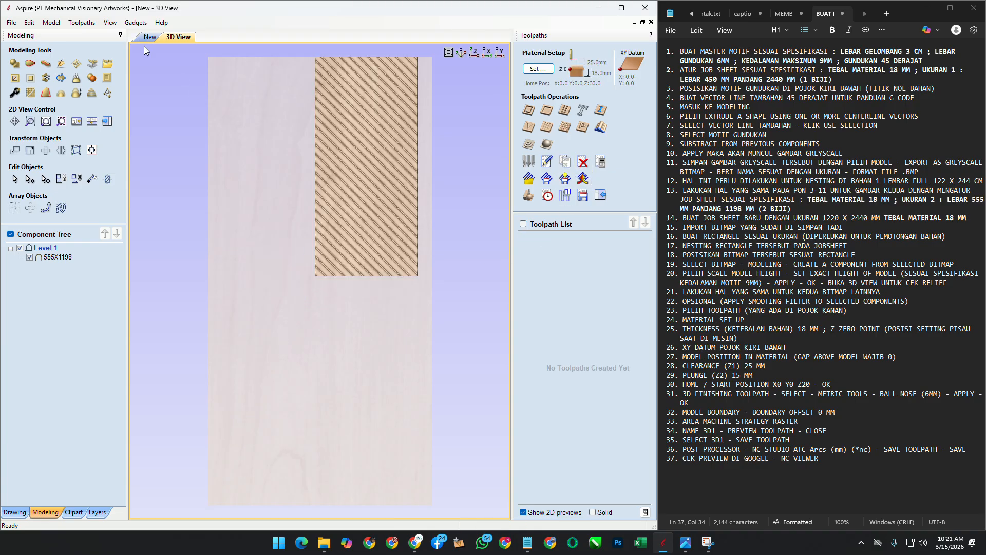
{"action": "right_click", "coordinate": [61, 257]}
{"action": "left_click", "coordinate": [115, 349]}
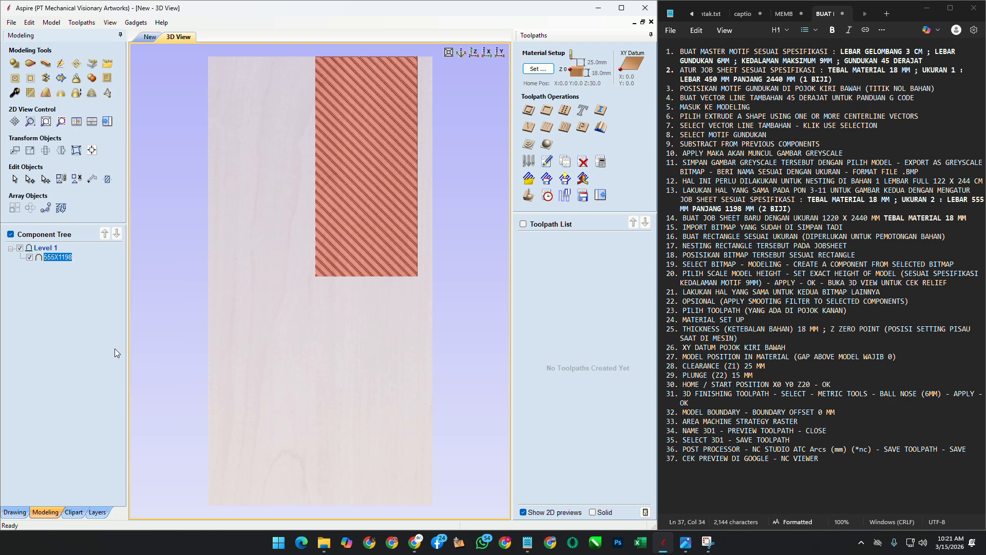
Step: Select all vectors in the 2D layout and export them to Downloads as a DXF file named COBA
{"action": "left_click", "coordinate": [150, 37]}
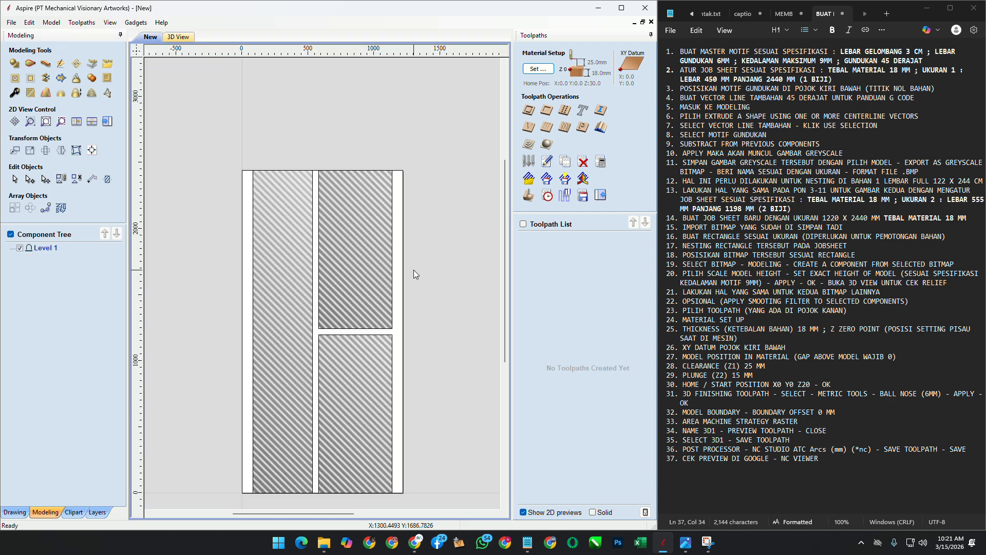
{"action": "scroll", "coordinate": [315, 362], "scroll_direction": "up", "scroll_amount": 5}
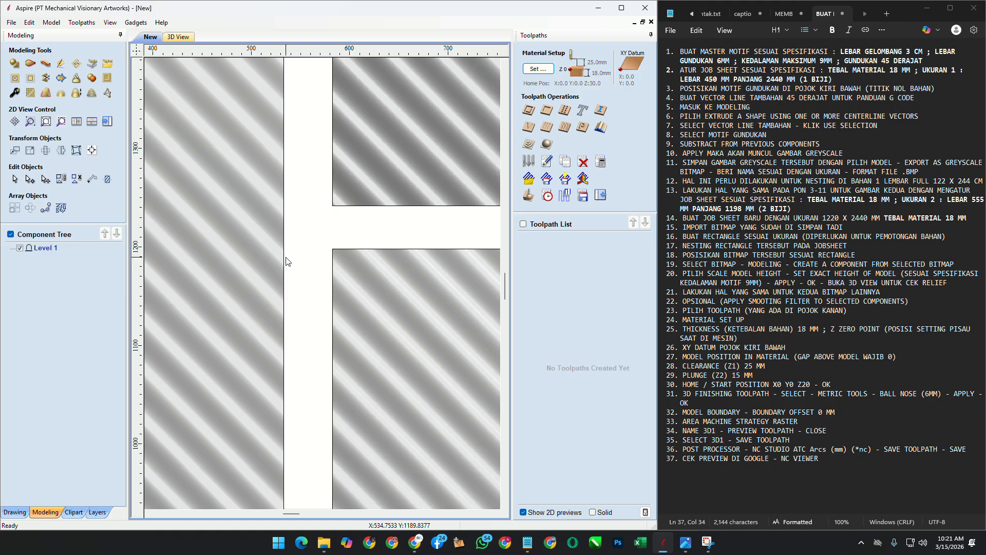
{"action": "scroll", "coordinate": [286, 262], "scroll_direction": "down", "scroll_amount": 3}
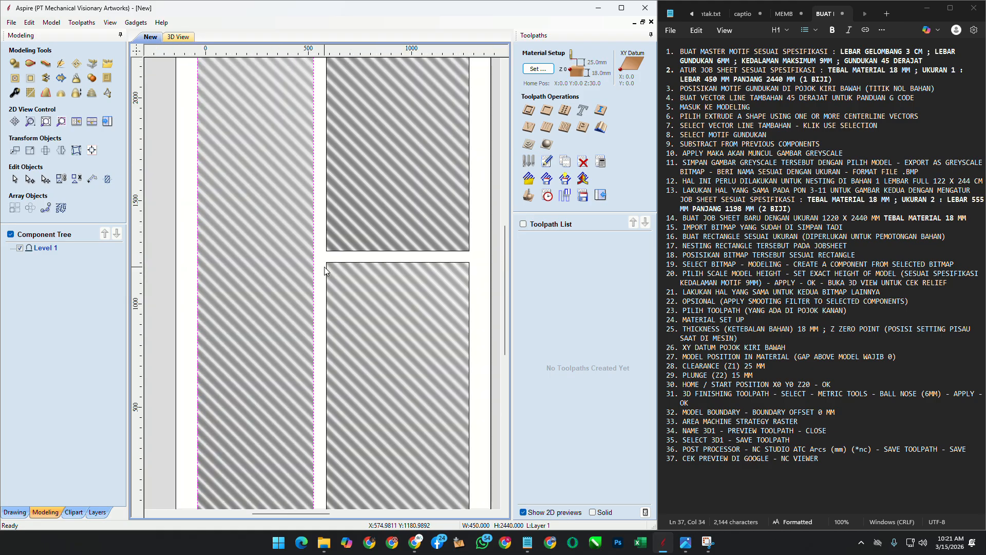
{"action": "scroll", "coordinate": [324, 267], "scroll_direction": "down", "scroll_amount": 2}
{"action": "key", "text": "ctrl+a"}
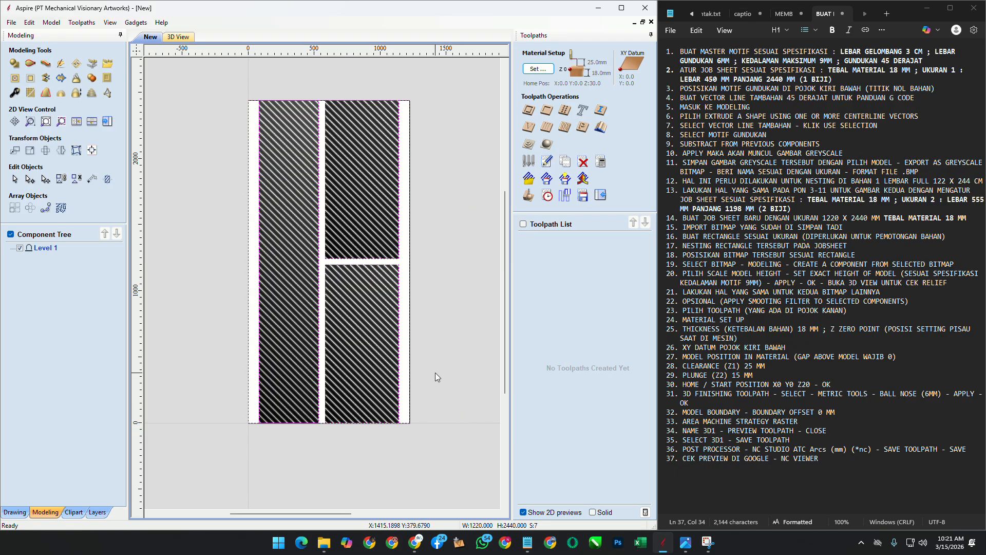
{"action": "left_click", "coordinate": [11, 23]}
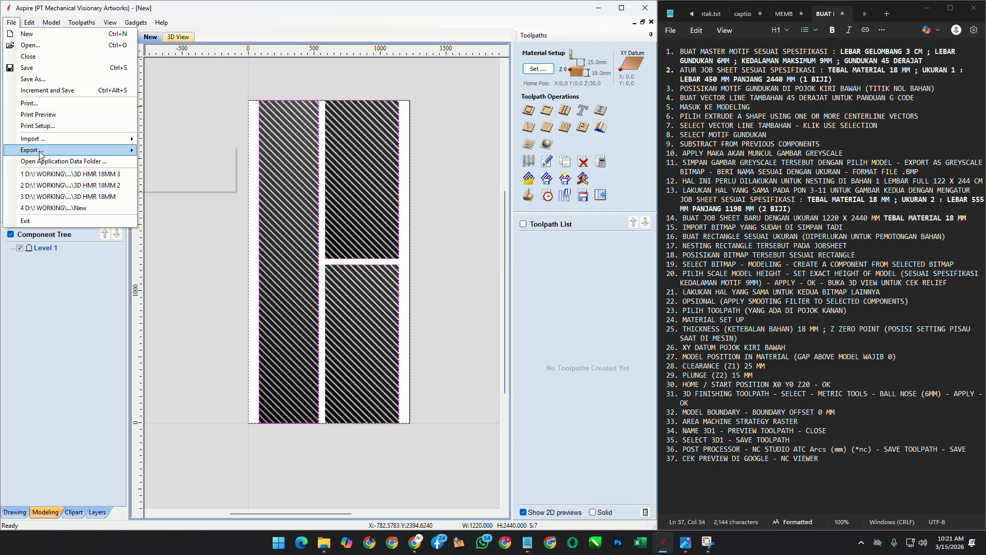
{"action": "mouse_move", "coordinate": [103, 150]}
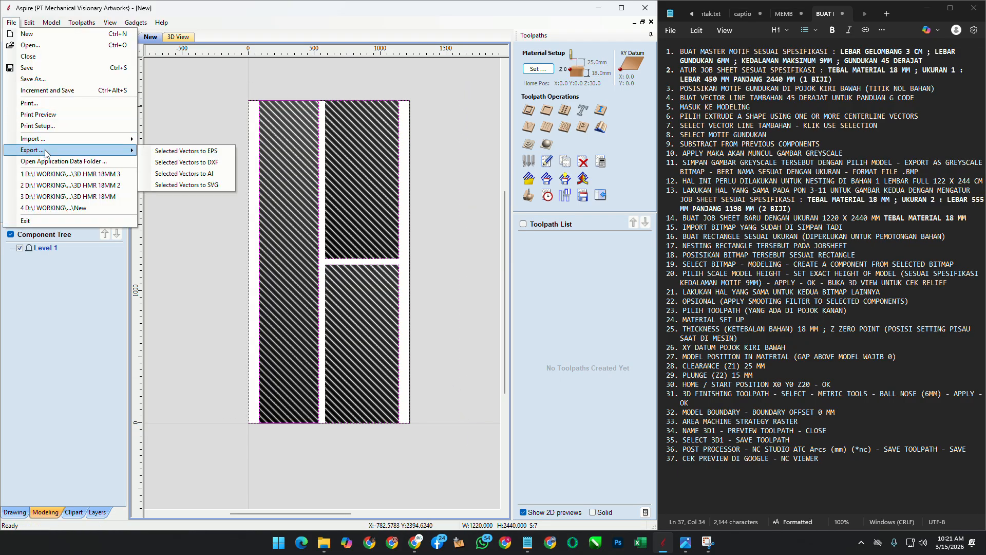
{"action": "left_click", "coordinate": [219, 163]}
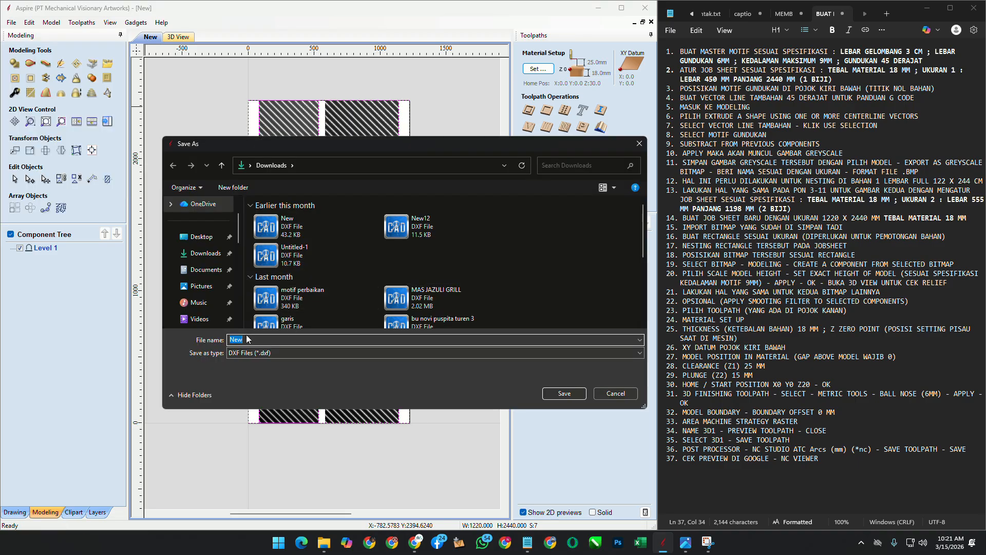
{"action": "type", "text": "COBA"}
{"action": "key", "text": "Return"}
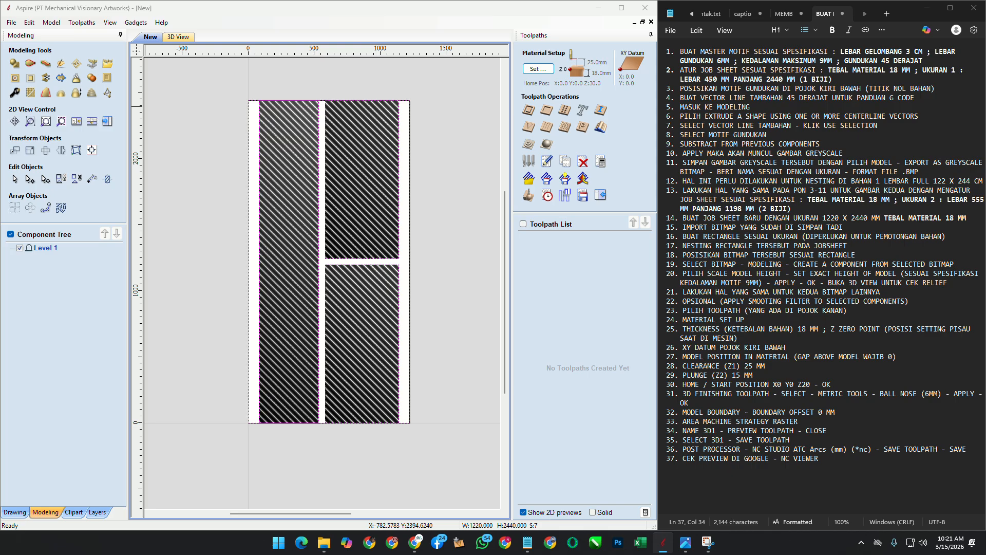
Step: Save the project in Downloads as an Aspire file named COBA 3D
{"action": "left_click", "coordinate": [29, 22]}
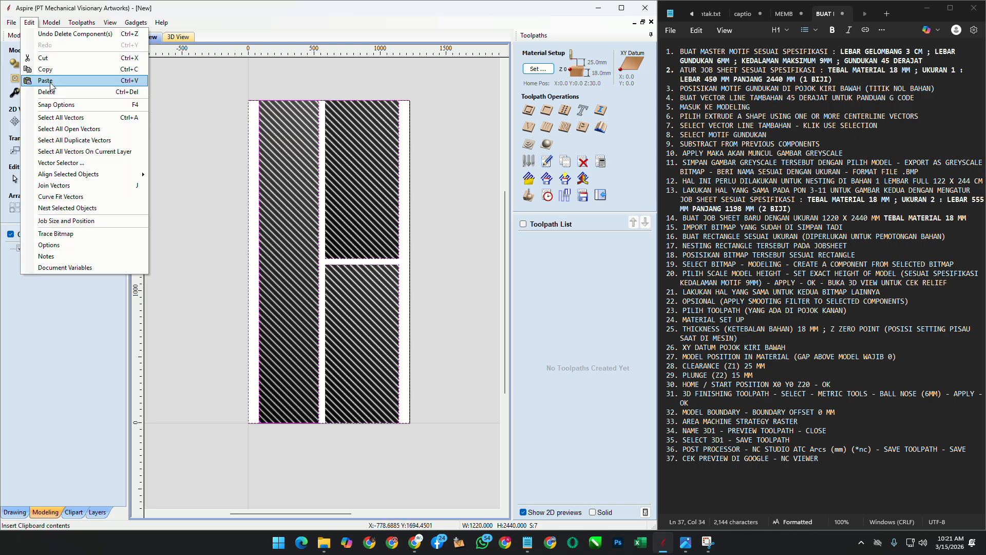
{"action": "left_click", "coordinate": [45, 80]}
{"action": "left_click", "coordinate": [11, 22]}
{"action": "left_click", "coordinate": [23, 79]}
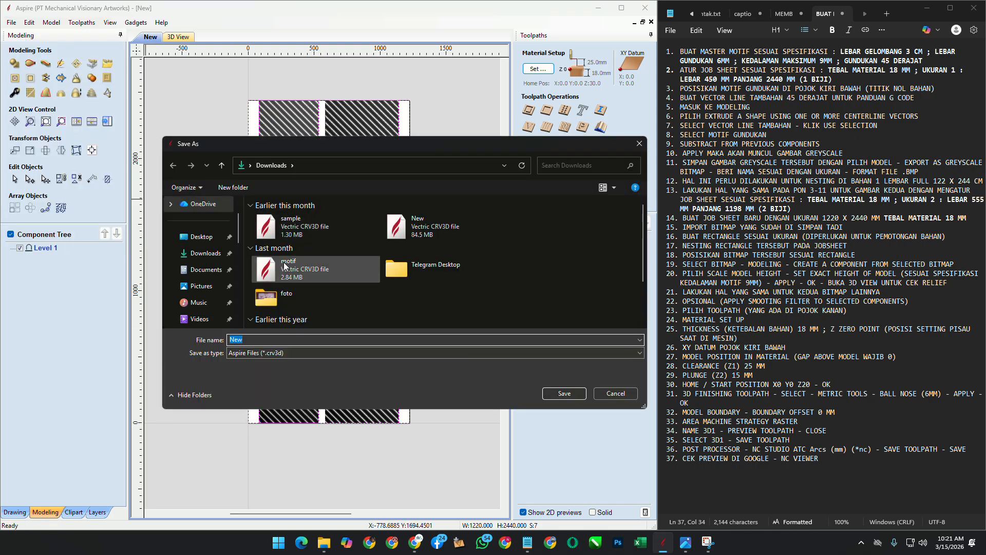
{"action": "type", "text": "COBA"}
{"action": "key", "text": "Return"}
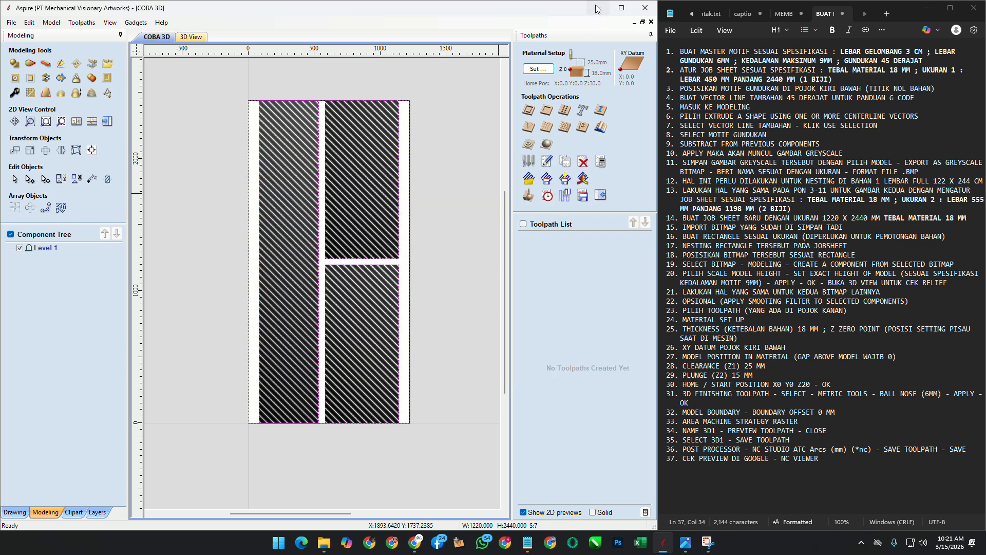
Step: Examine the panel outlines and the gaps between the nested panels, and compare the layout with the photo of the finished panels
{"action": "left_click", "coordinate": [426, 205]}
{"action": "scroll", "coordinate": [378, 249], "scroll_direction": "up", "scroll_amount": 3}
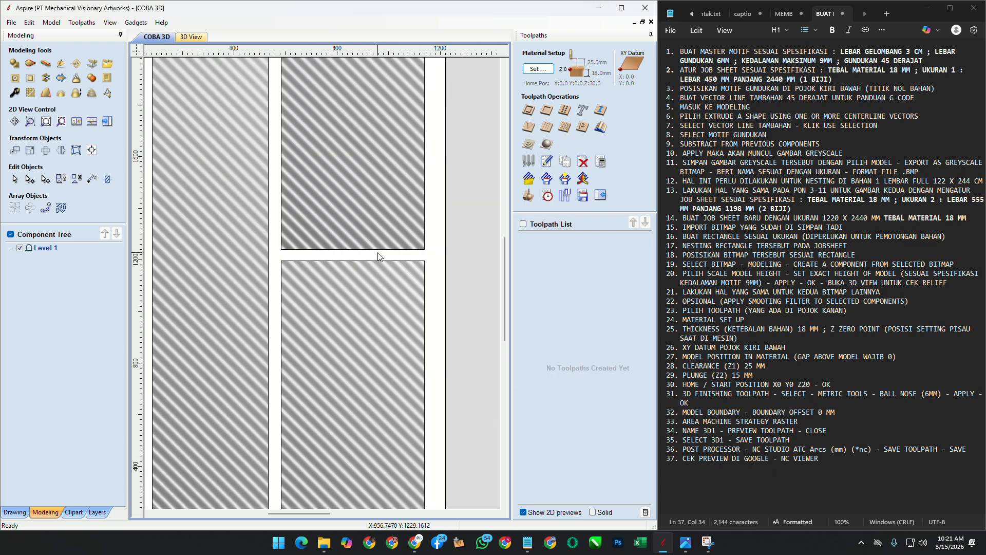
{"action": "left_click", "coordinate": [380, 249]}
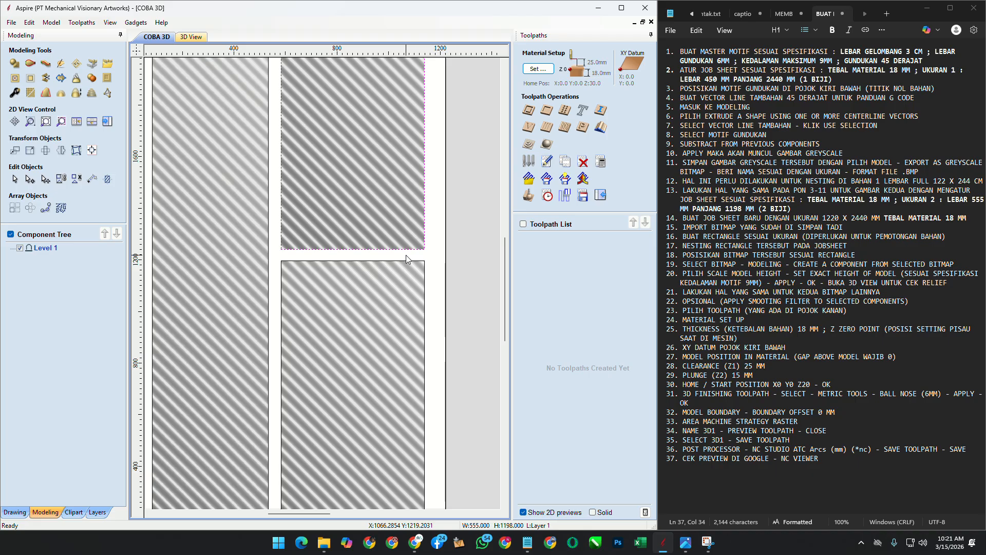
{"action": "scroll", "coordinate": [410, 257], "scroll_direction": "down", "scroll_amount": 3}
{"action": "left_click", "coordinate": [337, 308]}
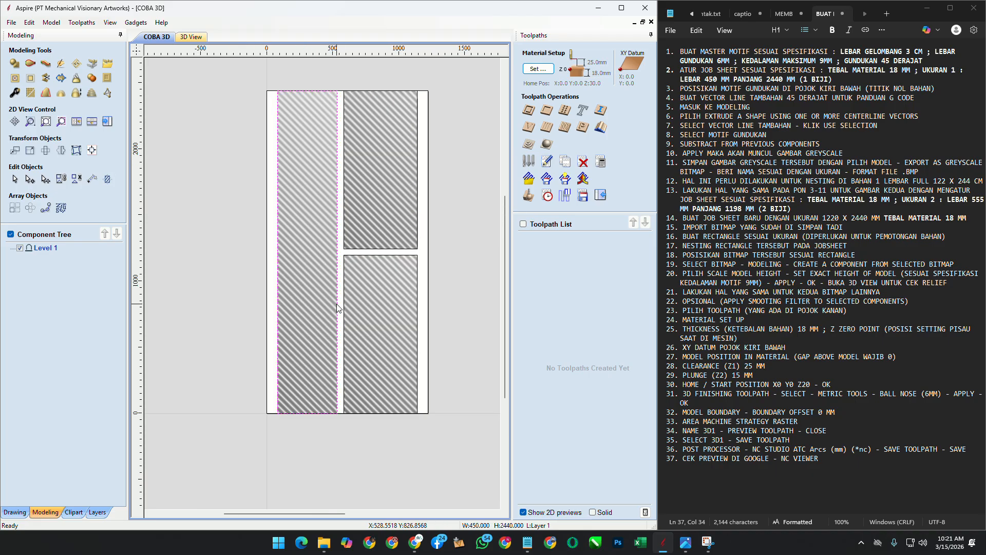
{"action": "scroll", "coordinate": [351, 305], "scroll_direction": "up", "scroll_amount": 5}
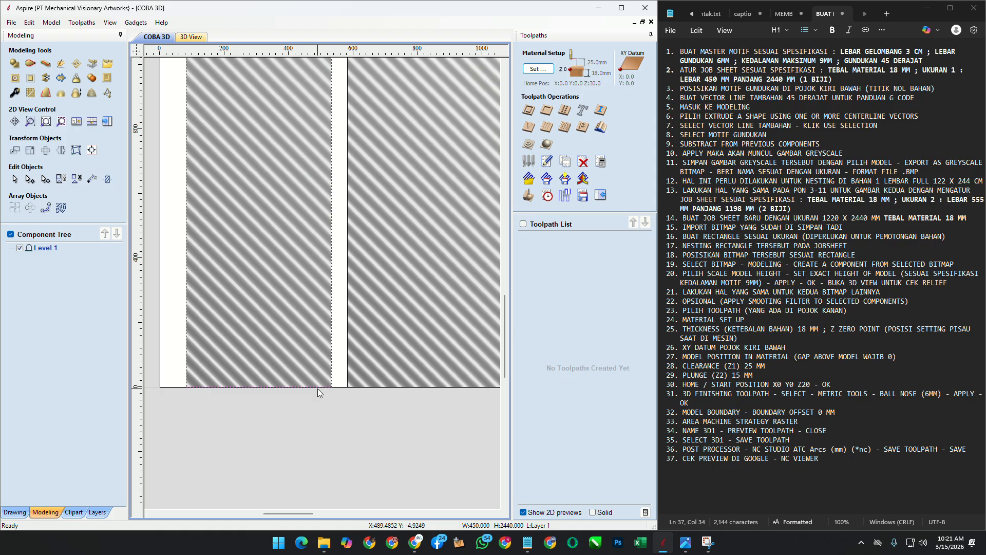
{"action": "scroll", "coordinate": [319, 393], "scroll_direction": "down", "scroll_amount": 5}
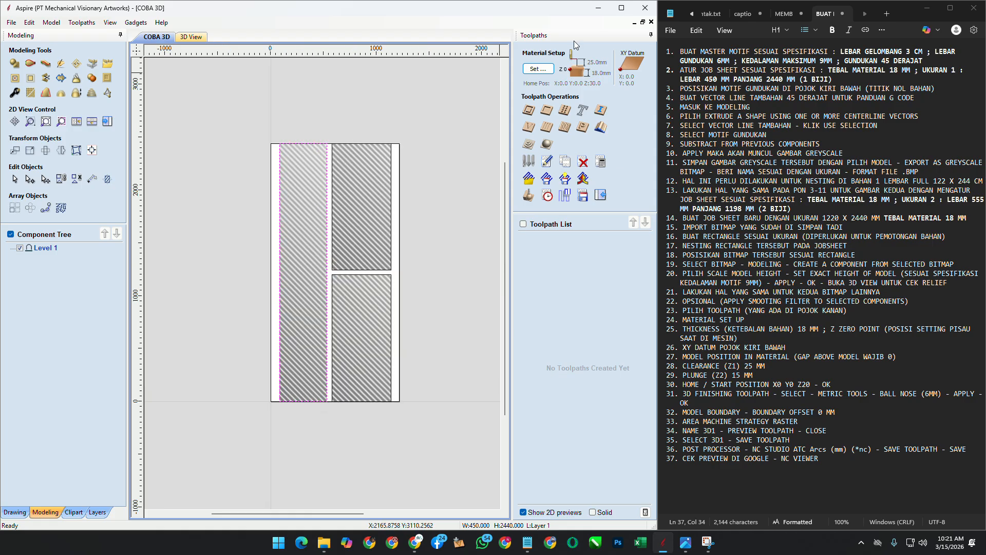
{"action": "left_click", "coordinate": [598, 10]}
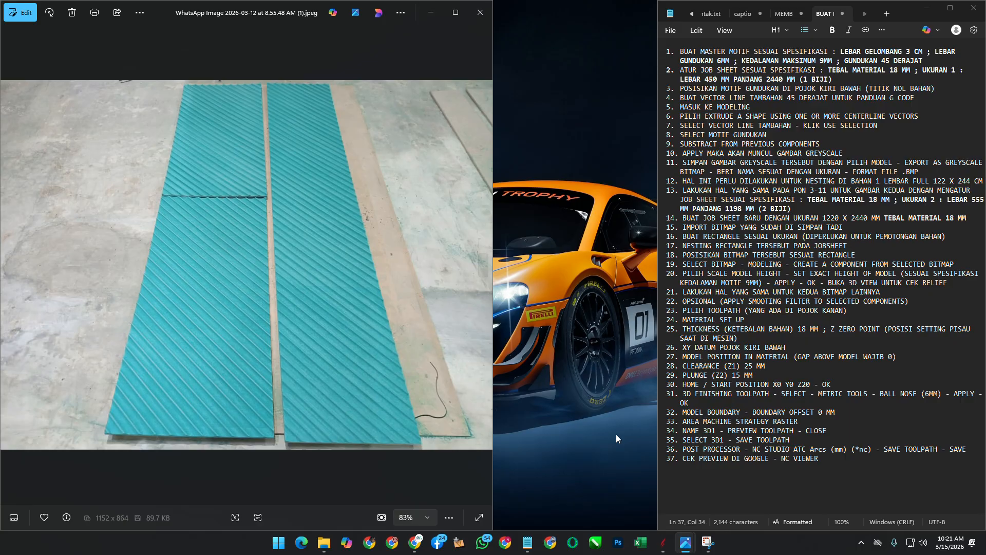
{"action": "left_click", "coordinate": [663, 542]}
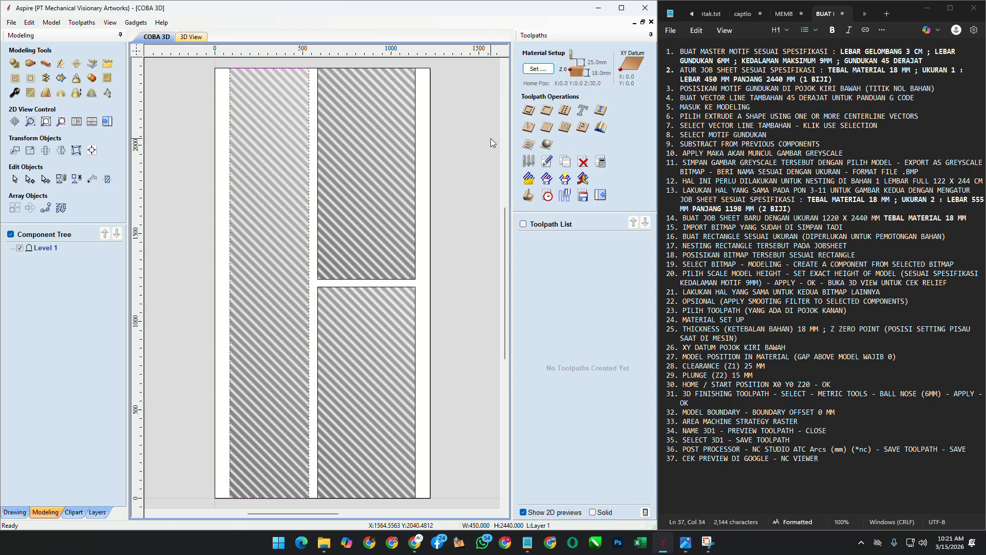
Step: Open the 2D Profile Toolpath settings and review the metric 3 mm and 6 mm end mills in the tool database
{"action": "left_click", "coordinate": [528, 110]}
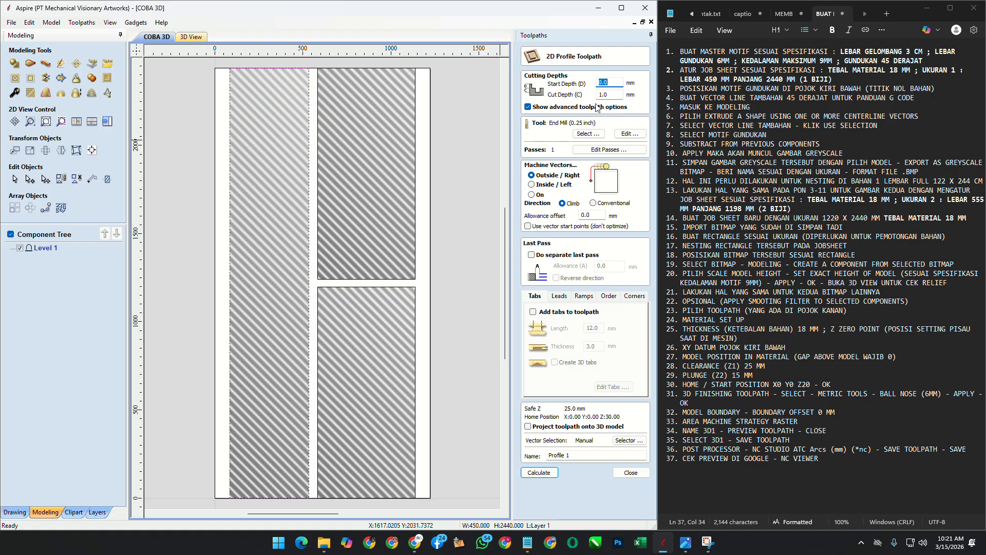
{"action": "left_click", "coordinate": [589, 134]}
{"action": "left_click", "coordinate": [237, 296]}
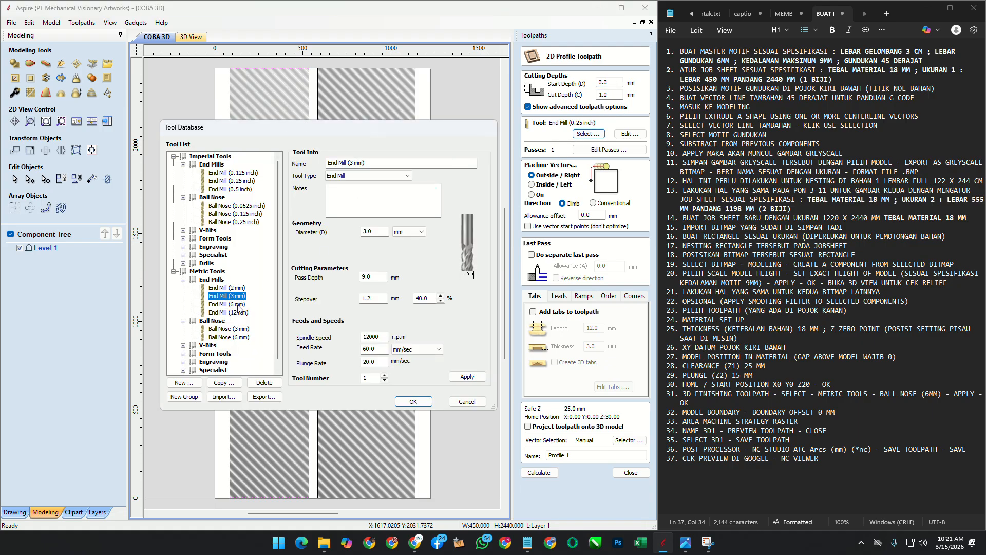
{"action": "left_click", "coordinate": [238, 304]}
{"action": "left_click", "coordinate": [468, 402]}
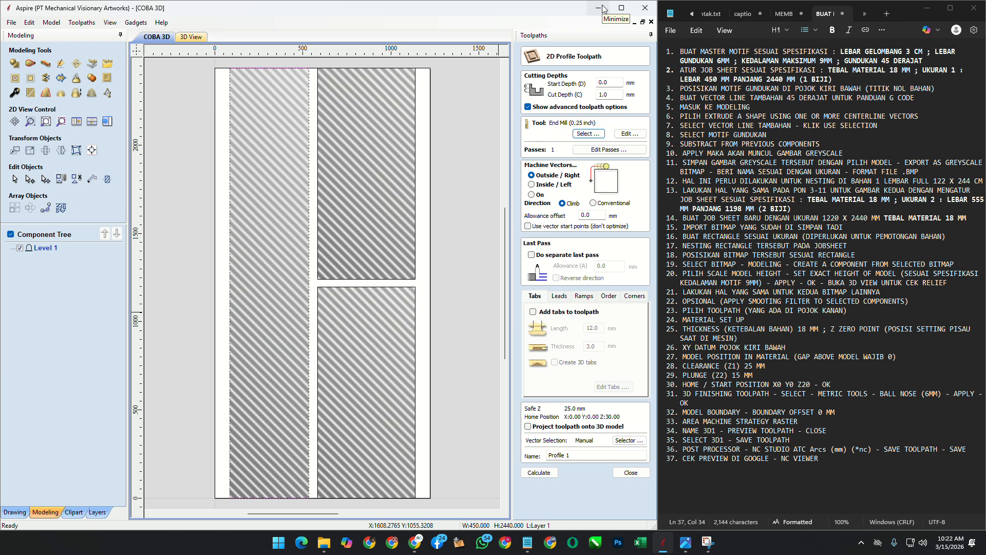
Step: Look at the photo of the finished panels again and minimize all open windows to reach the desktop
{"action": "left_click", "coordinate": [599, 8]}
{"action": "left_click", "coordinate": [925, 8]}
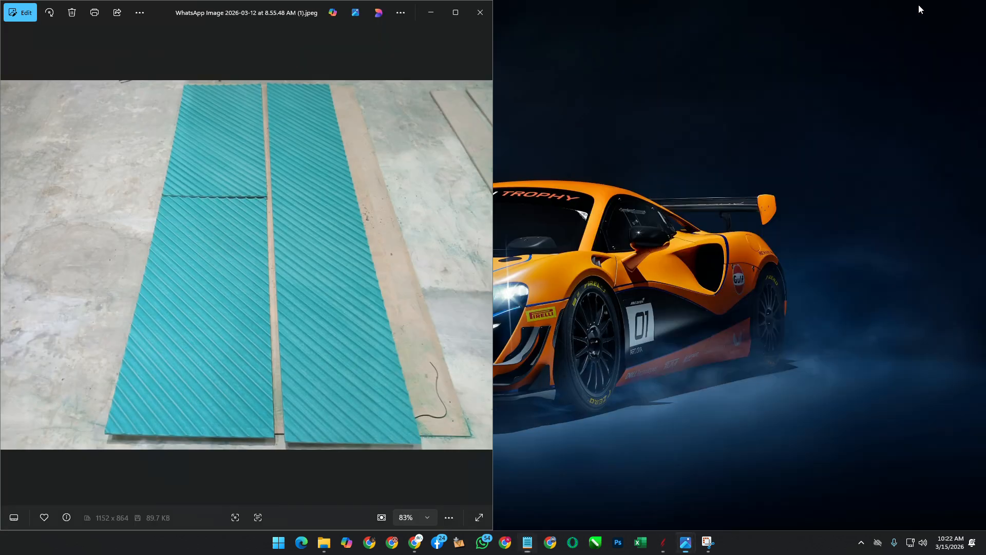
{"action": "left_click", "coordinate": [422, 12]}
{"action": "mouse_move", "coordinate": [685, 542]}
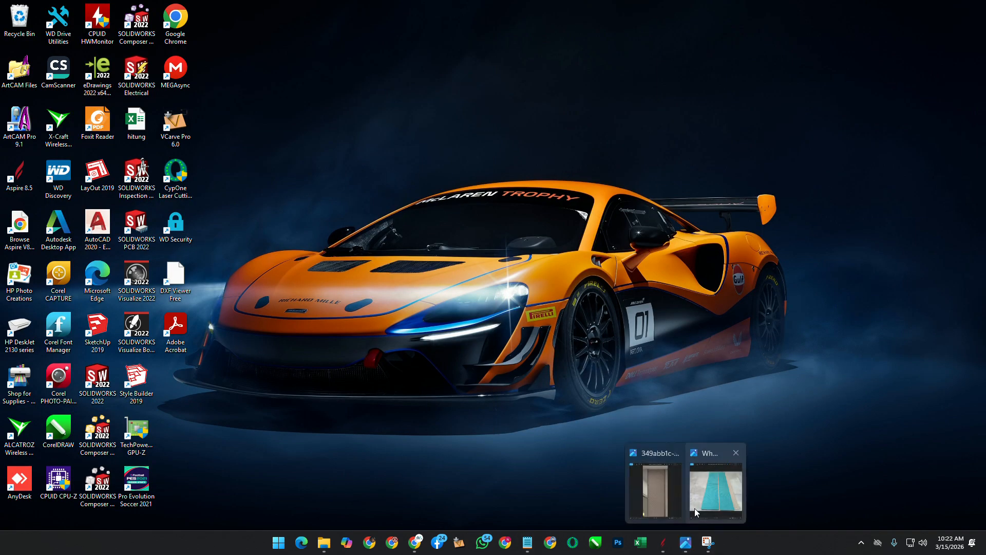
{"action": "left_click", "coordinate": [695, 508]}
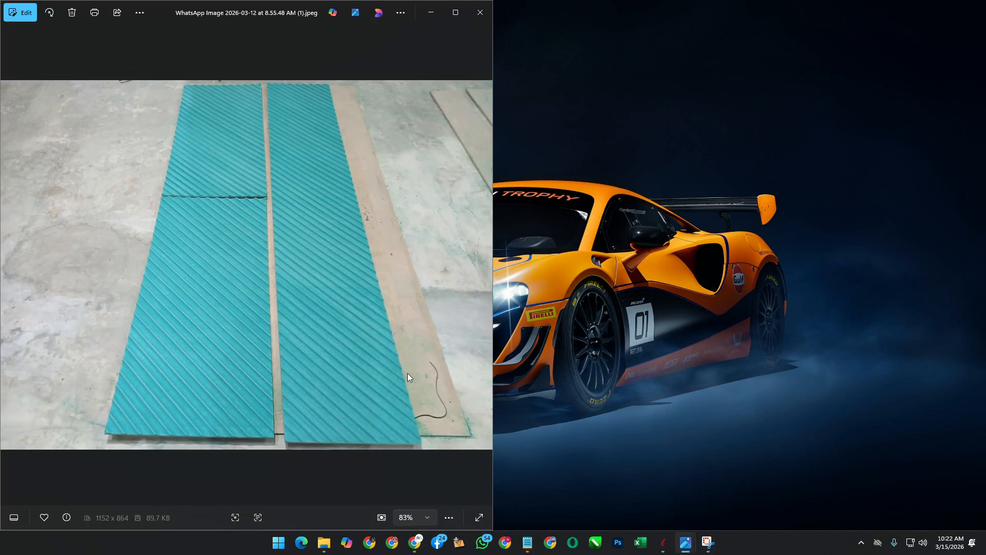
{"action": "left_click", "coordinate": [420, 14]}
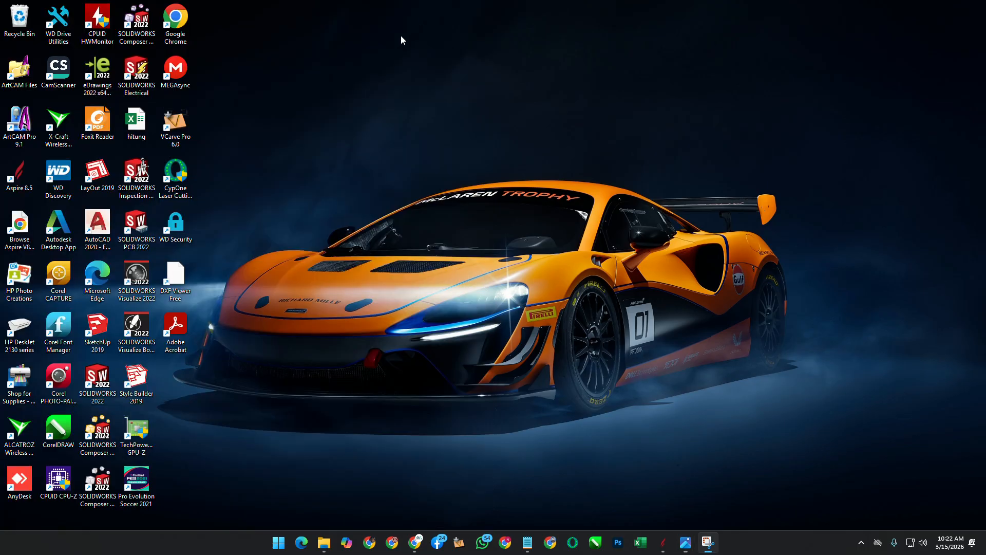
Step: Launch ArtCAM Pro, try a blank 120 x 120 mm model, and close the program to return to Aspire
{"action": "double_click", "coordinate": [22, 118]}
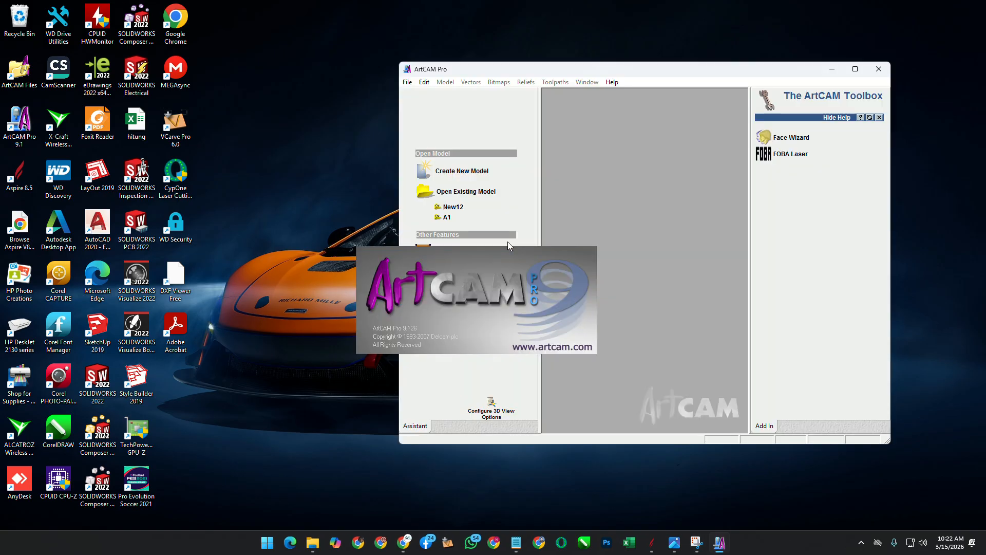
{"action": "left_click", "coordinate": [855, 69]}
{"action": "left_click", "coordinate": [74, 111]}
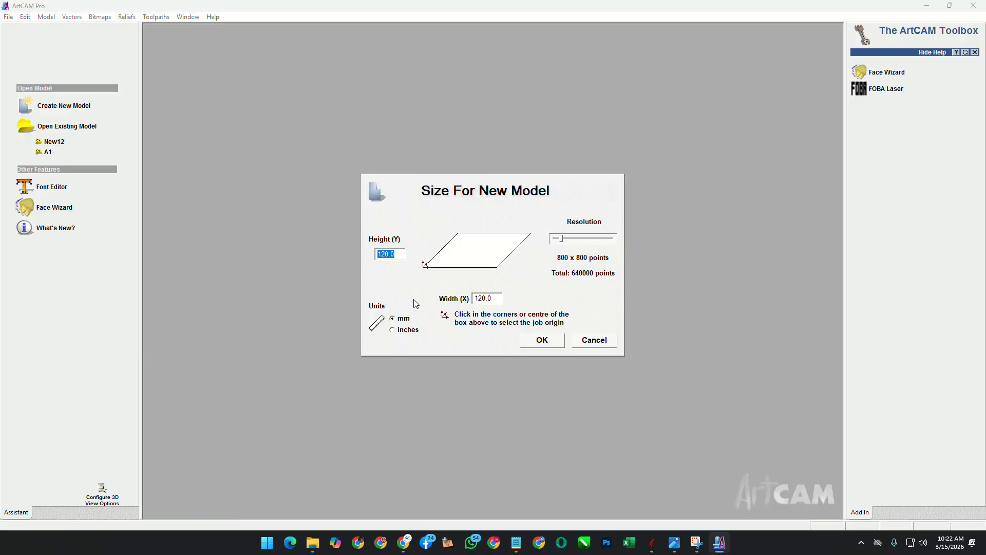
{"action": "left_click", "coordinate": [544, 341]}
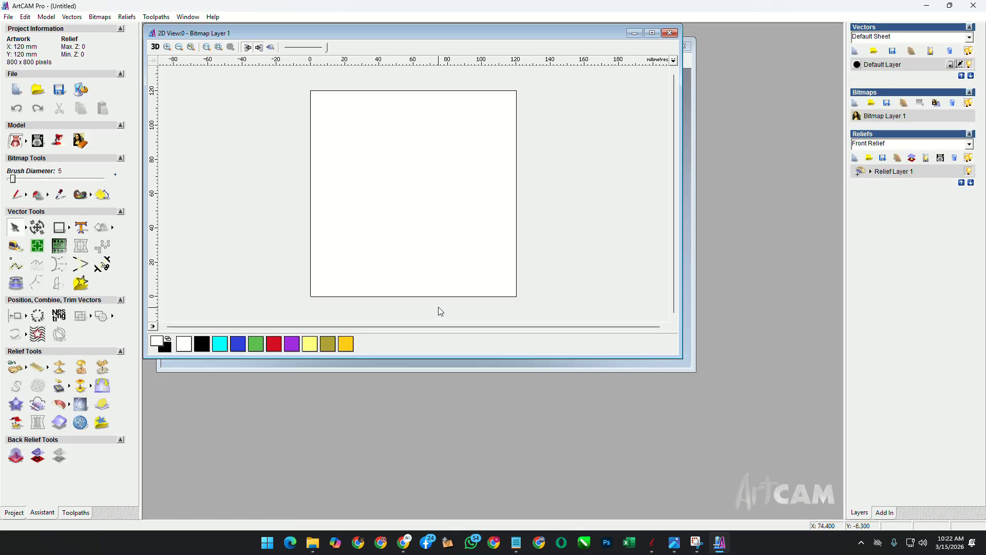
{"action": "left_click", "coordinate": [668, 33]}
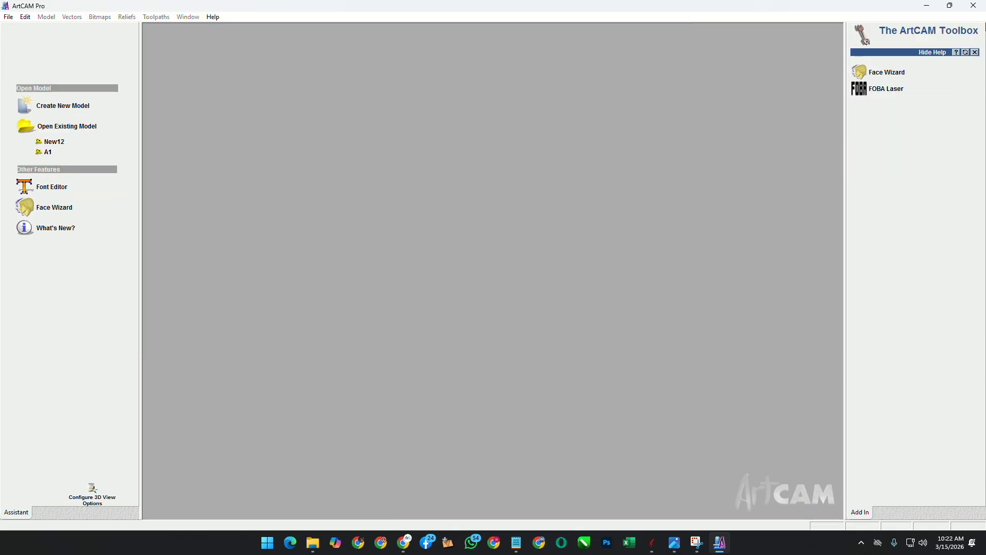
{"action": "left_click", "coordinate": [979, 7]}
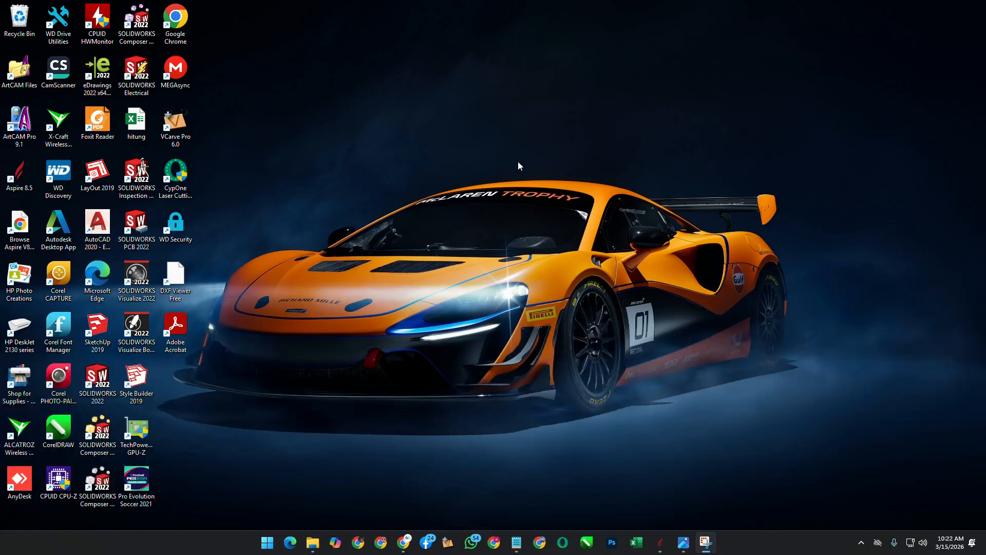
{"action": "left_click", "coordinate": [660, 541]}
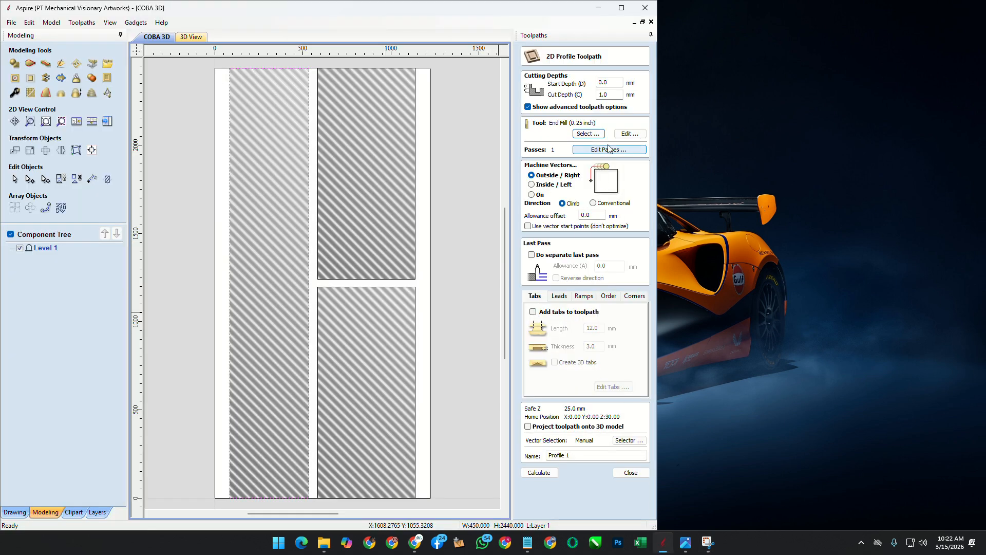
Step: Maximize the Aspire window, select the outline of the lower short panel and set the profile cut depth to 19 mm
{"action": "left_click", "coordinate": [621, 8]}
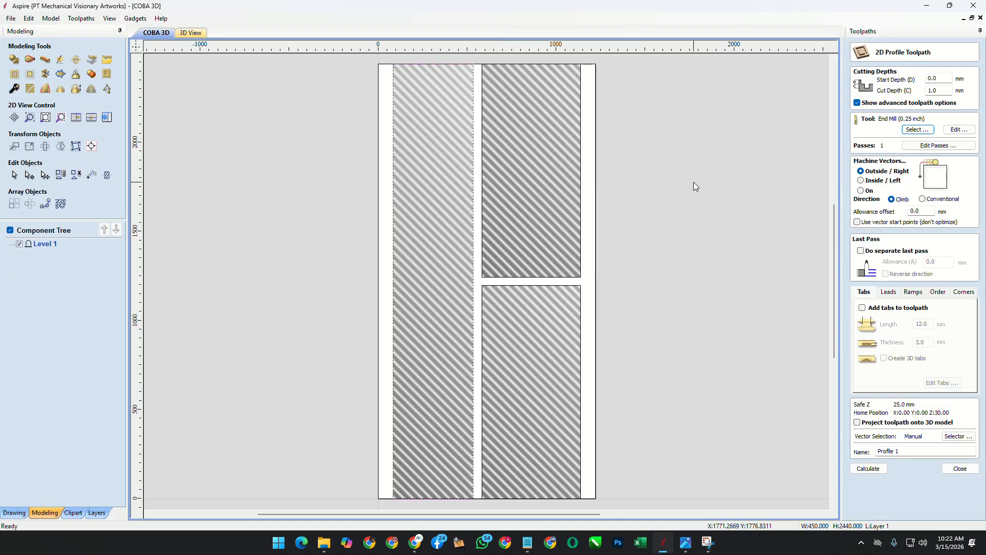
{"action": "left_click", "coordinate": [713, 215]}
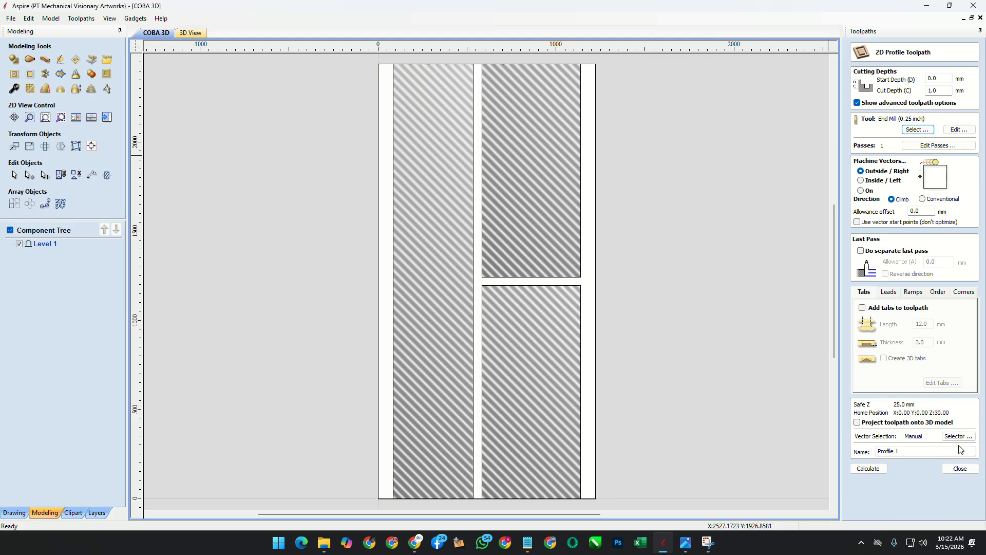
{"action": "left_click", "coordinate": [559, 285]}
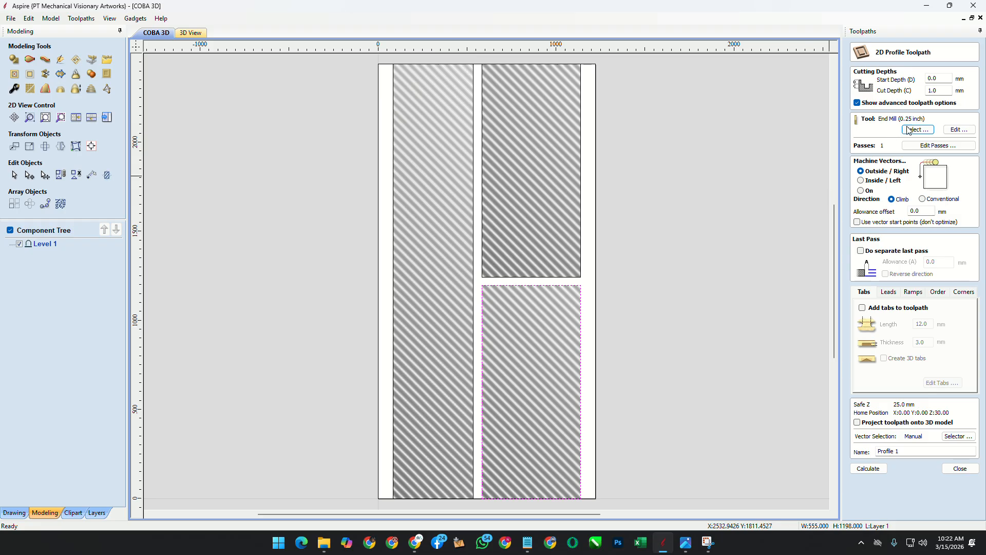
{"action": "left_click_drag", "start_coordinate": [940, 93], "coordinate": [907, 91]}
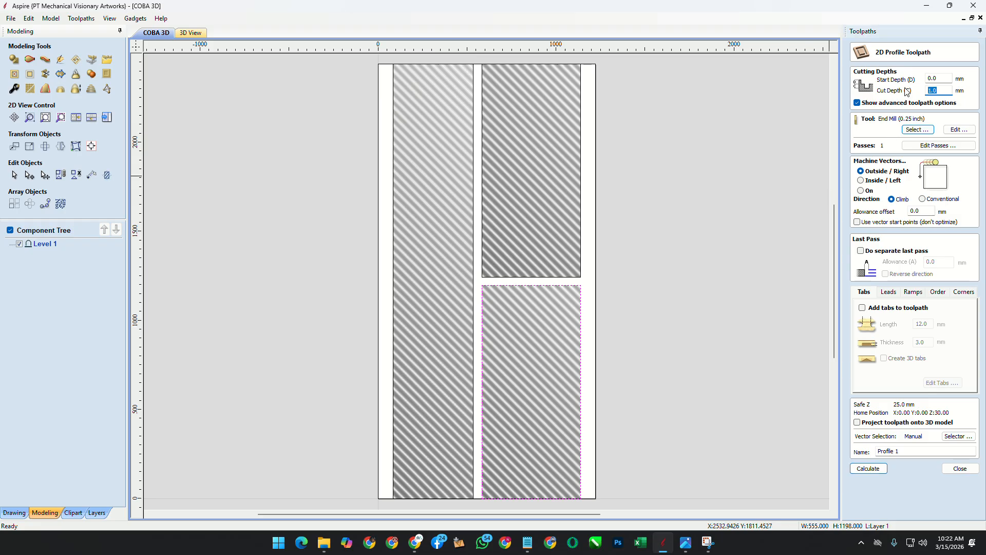
{"action": "type", "text": "19"}
Step: Choose the metric End Mill (3 mm) for the profile toolpath, with its feed rate units set to mm/min
{"action": "left_click", "coordinate": [917, 130]}
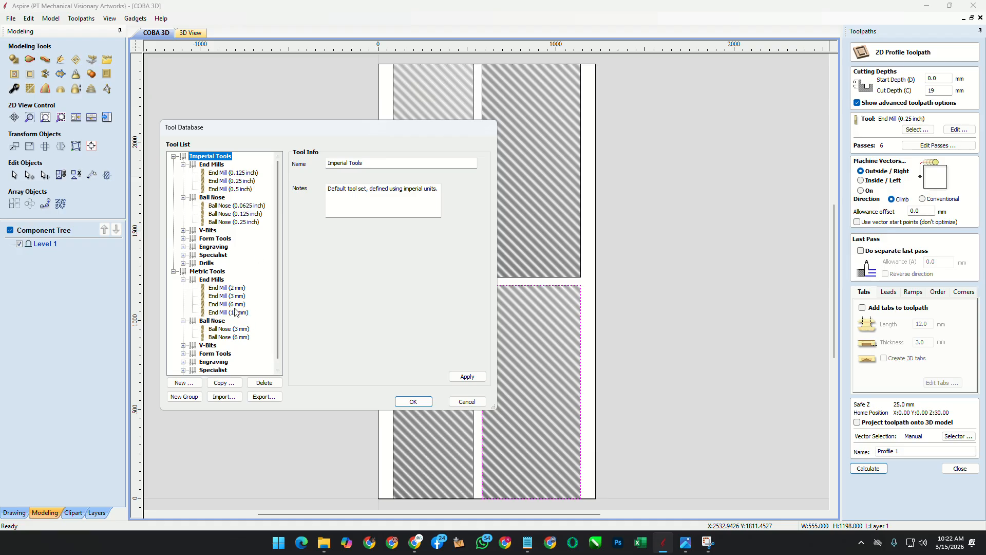
{"action": "left_click", "coordinate": [234, 297]}
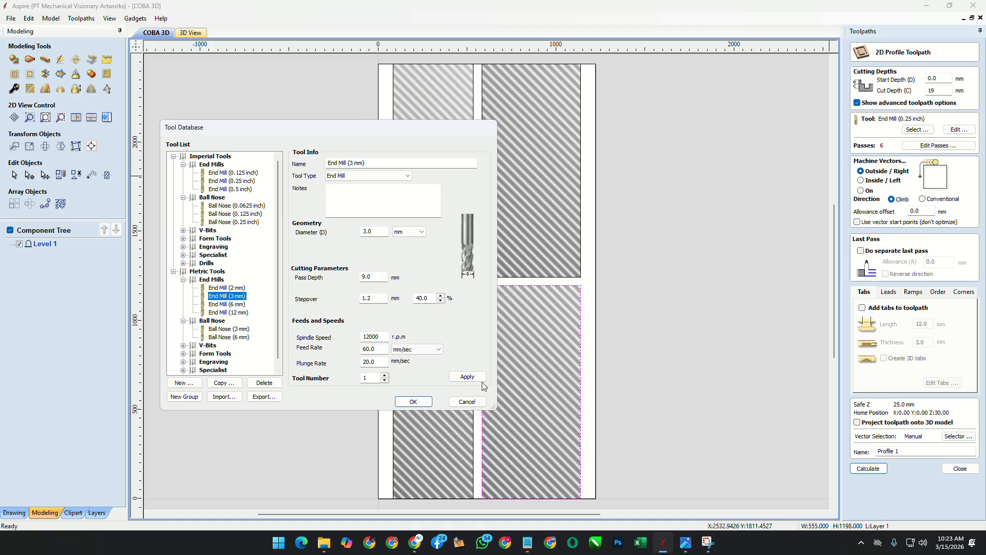
{"action": "left_click", "coordinate": [421, 349]}
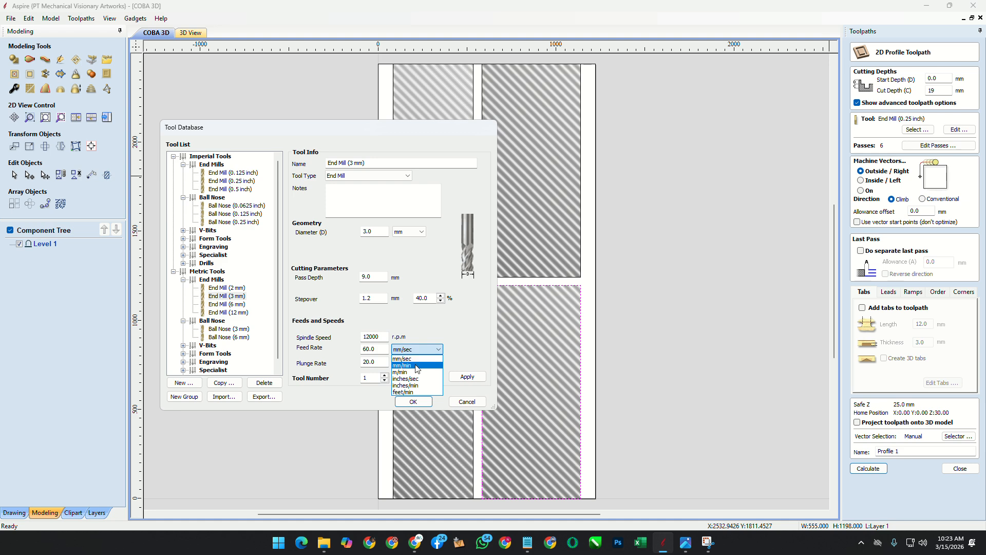
{"action": "left_click", "coordinate": [417, 366]}
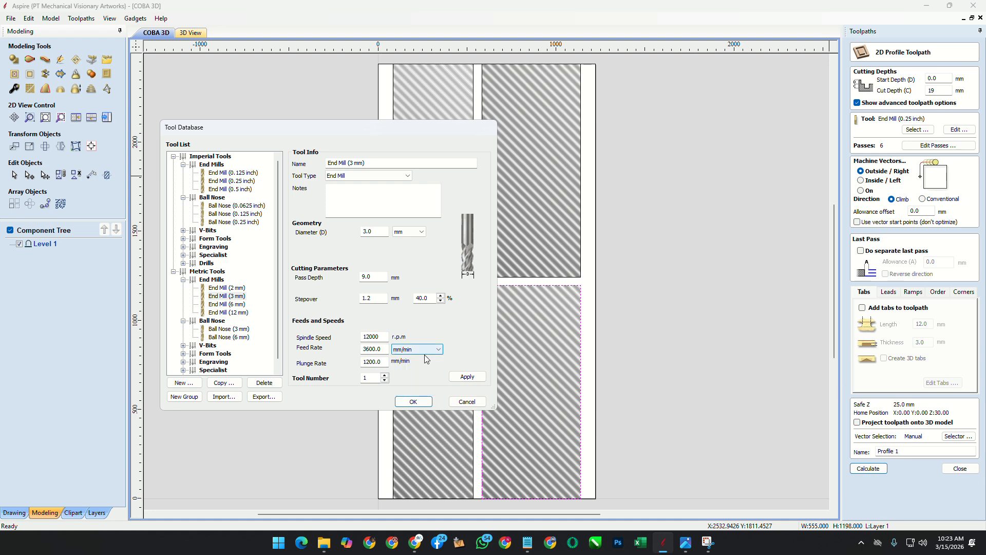
{"action": "left_click", "coordinate": [477, 378]}
{"action": "left_click", "coordinate": [414, 402]}
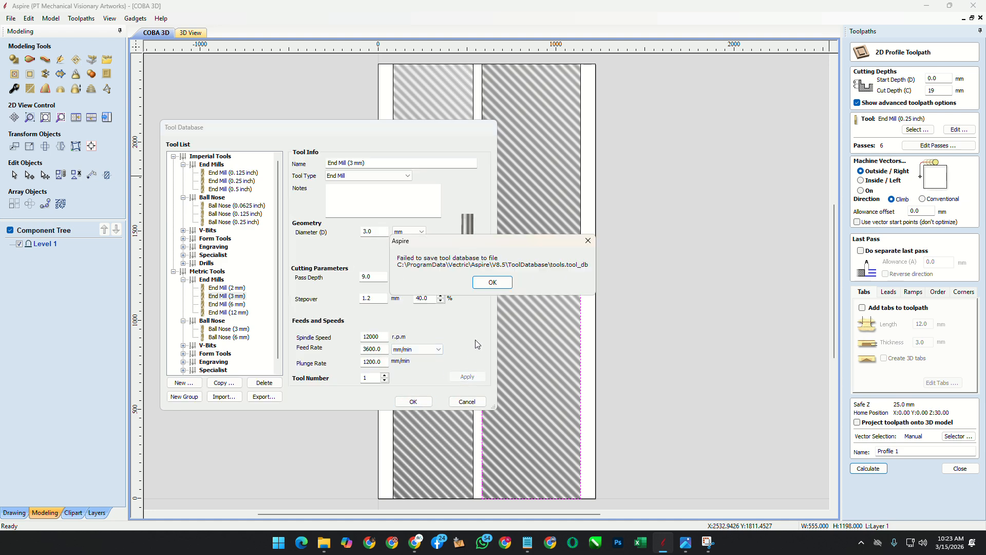
{"action": "left_click", "coordinate": [492, 282]}
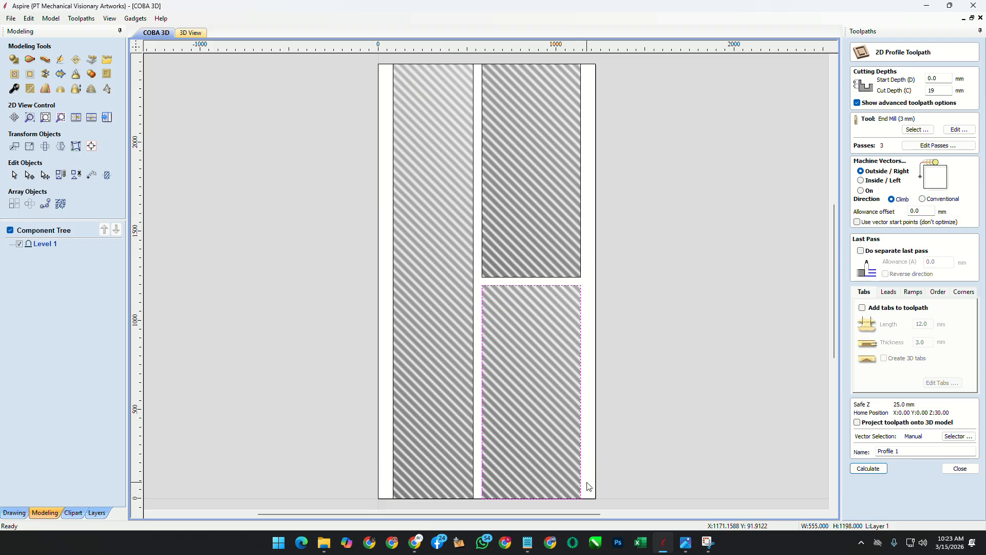
Step: Reselect only the lower short panel's outline and set the profile to cut in 1 pass
{"action": "left_click_drag", "start_coordinate": [591, 56], "coordinate": [699, 516]}
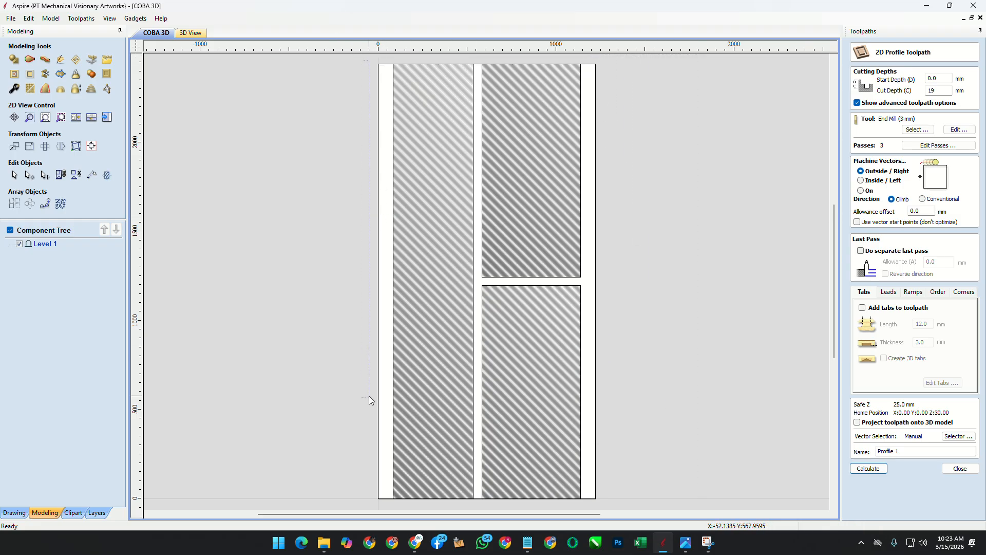
{"action": "left_click", "coordinate": [581, 483]}
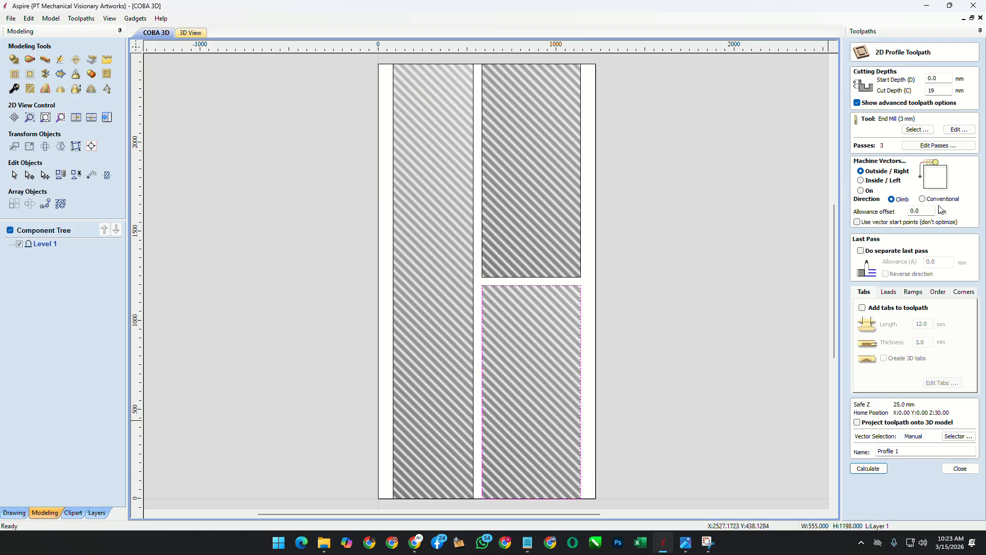
{"action": "left_click", "coordinate": [938, 145]}
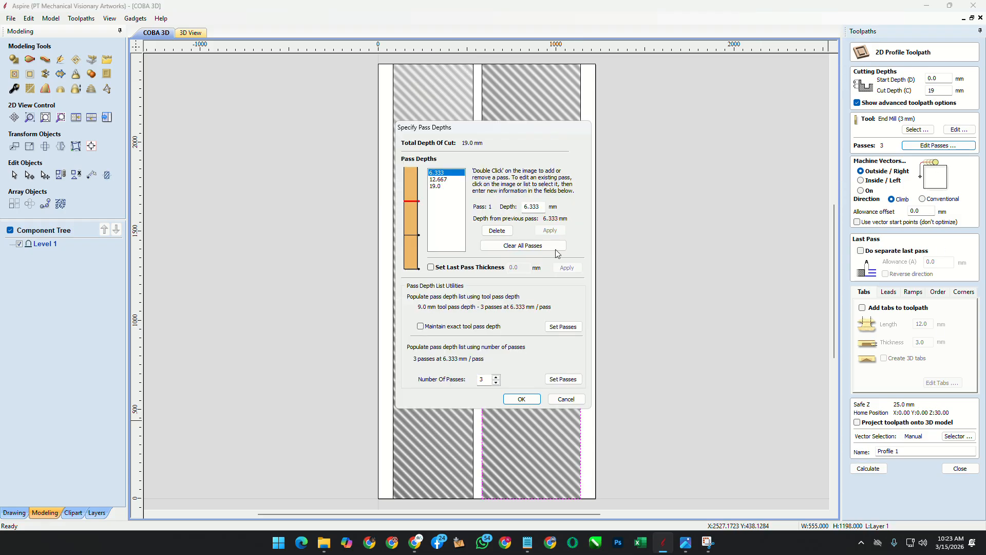
{"action": "double_click", "coordinate": [486, 380]}
{"action": "type", "text": "1"}
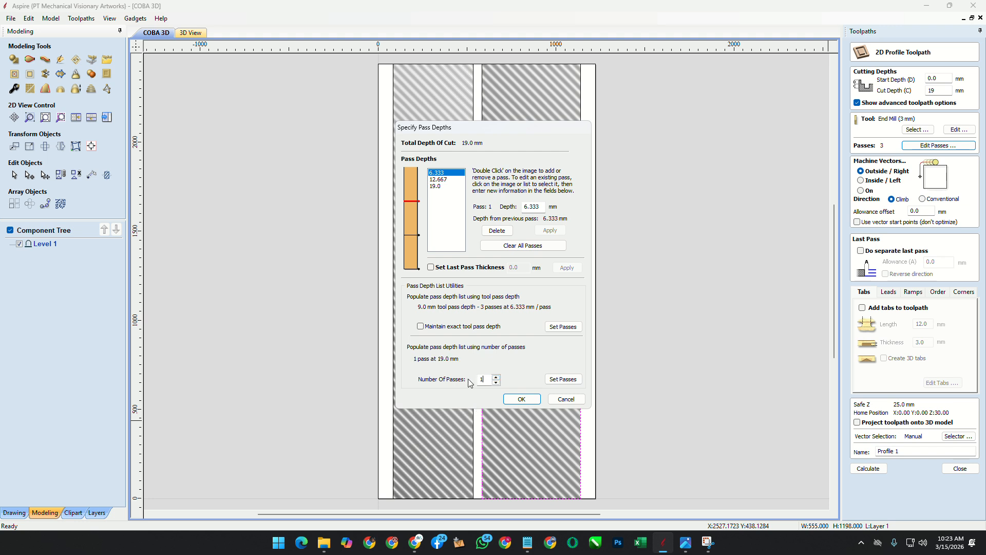
{"action": "left_click", "coordinate": [562, 380]}
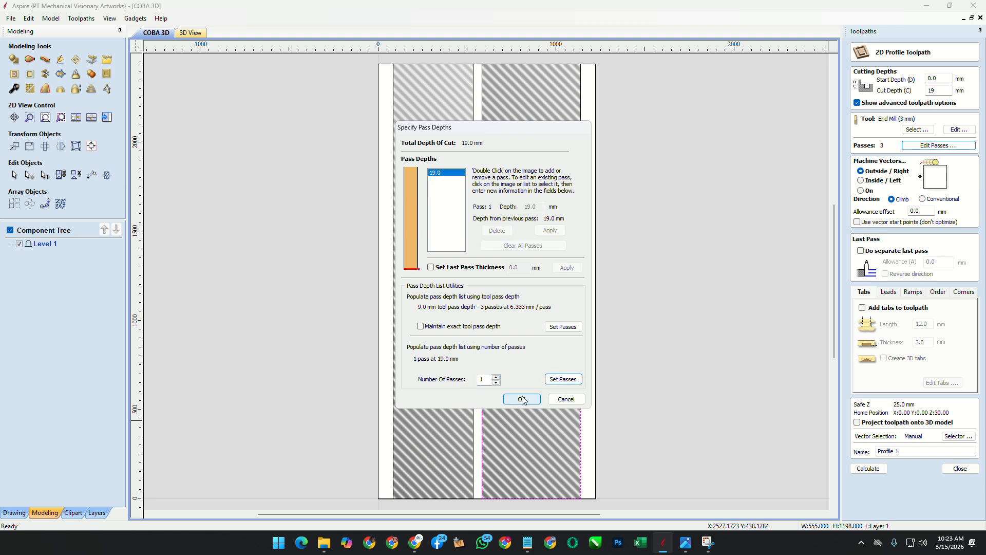
{"action": "left_click", "coordinate": [523, 399]}
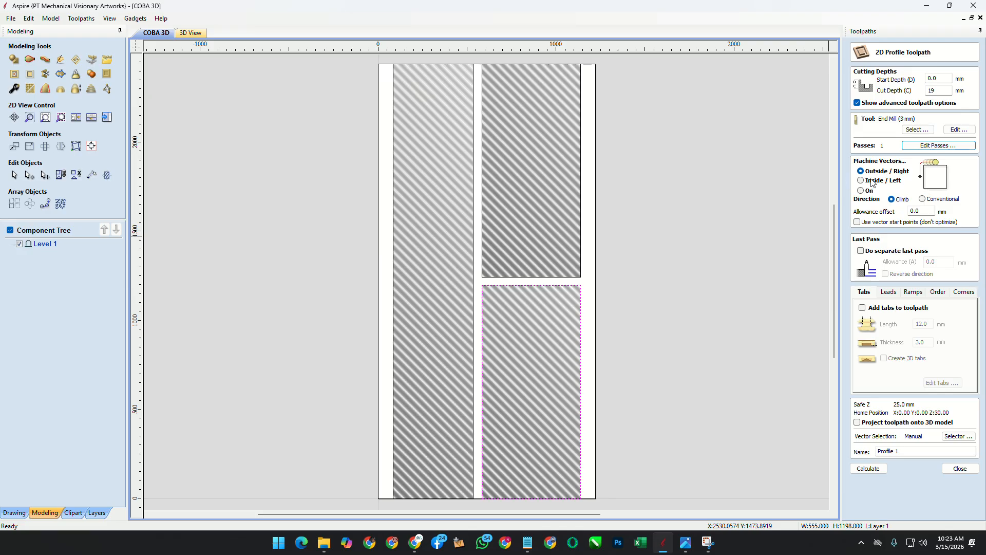
Step: Calculate the outside profile toolpath for the lower short panel, accepting the cut through the material, and preview it
{"action": "scroll", "coordinate": [565, 463], "scroll_direction": "up", "scroll_amount": 5}
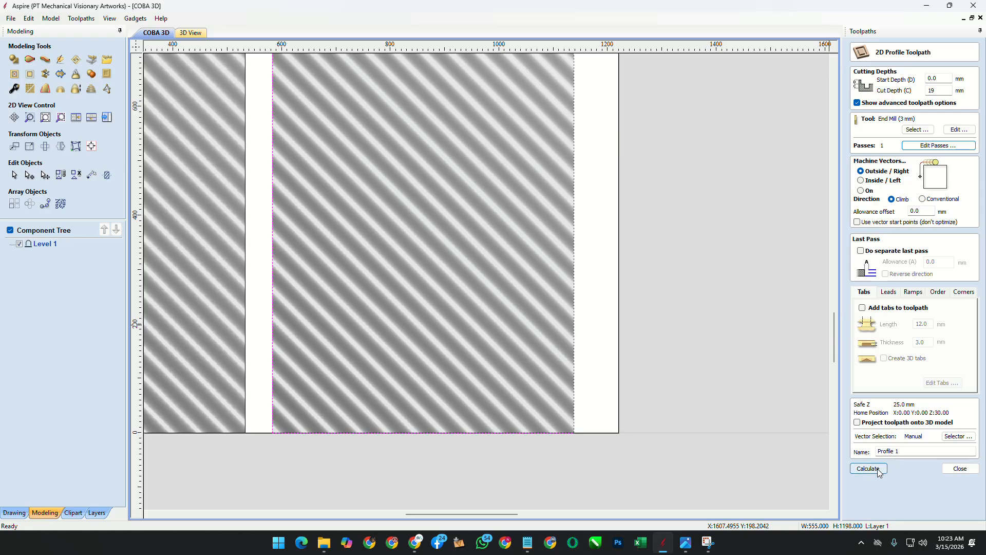
{"action": "left_click", "coordinate": [878, 471]}
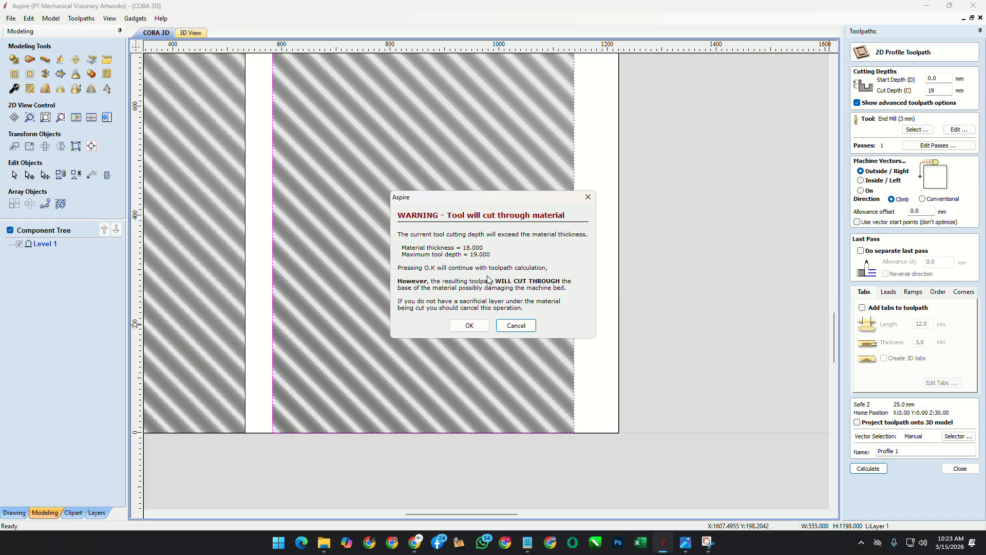
{"action": "left_click", "coordinate": [469, 325]}
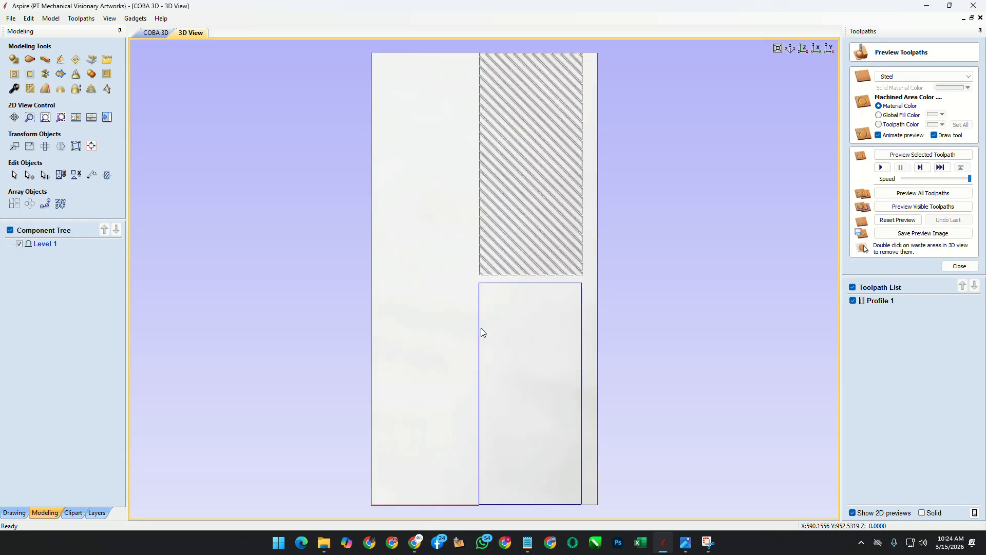
{"action": "left_click", "coordinate": [905, 208]}
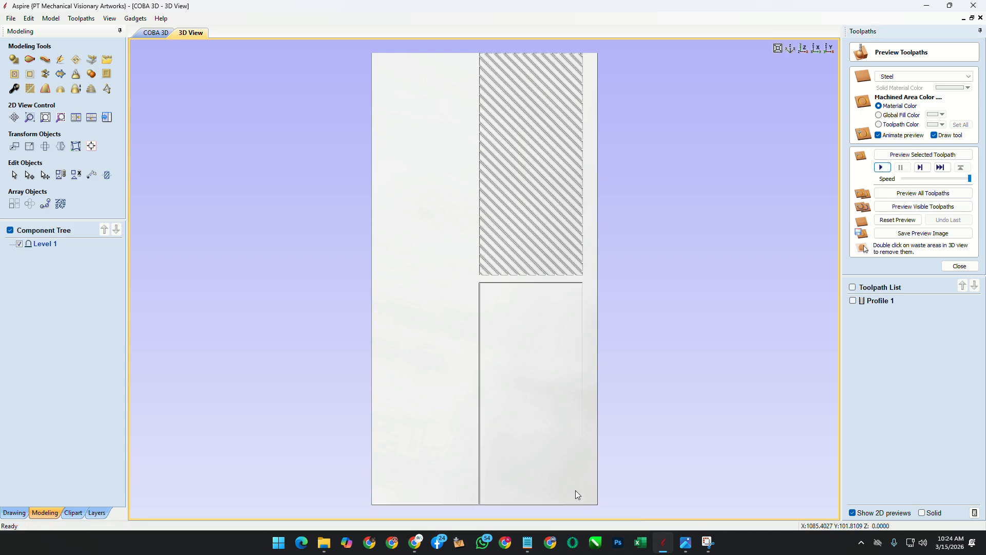
Step: Examine the previewed cut at the panel's corner against the 2D layout and close the toolpath preview
{"action": "scroll", "coordinate": [575, 490], "scroll_direction": "up", "scroll_amount": 8}
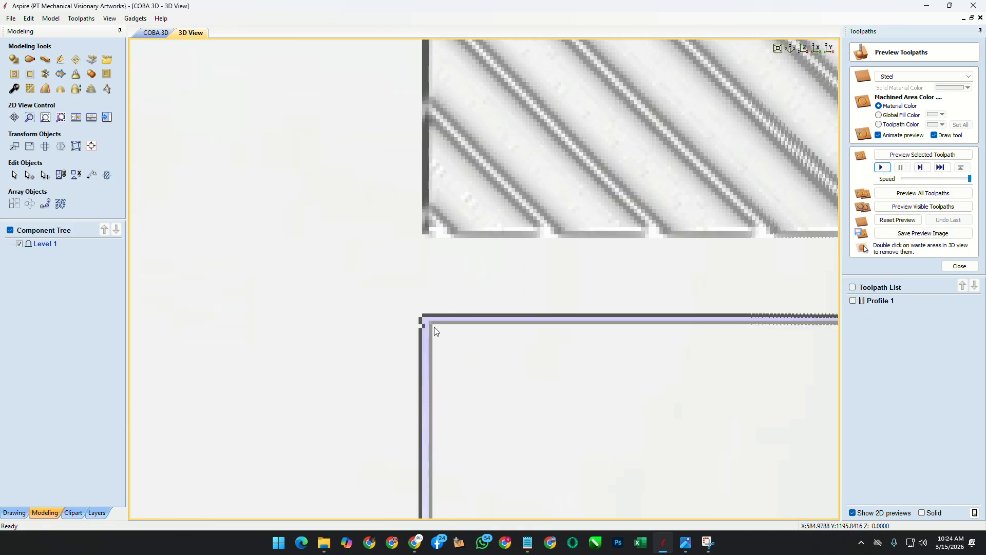
{"action": "left_click", "coordinate": [162, 32]}
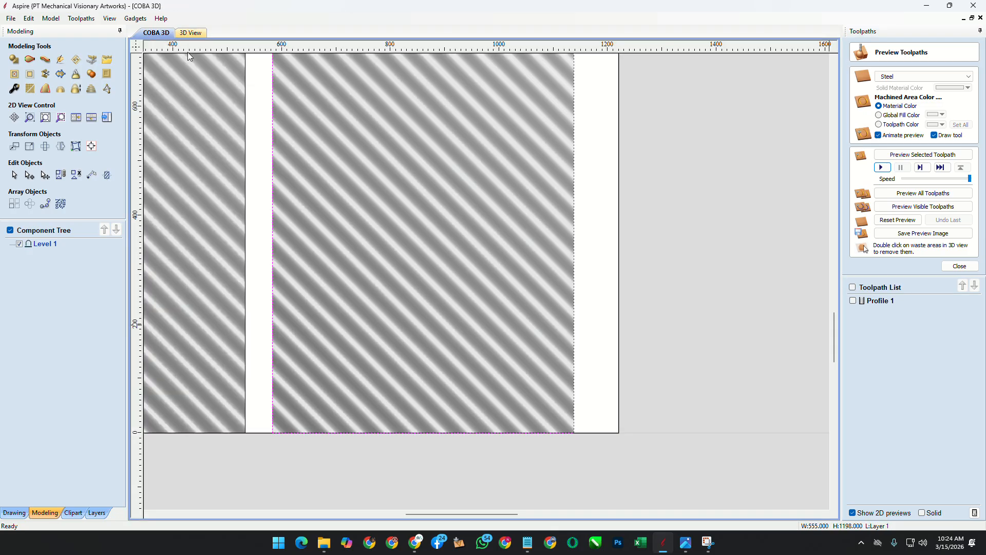
{"action": "left_click", "coordinate": [191, 32]}
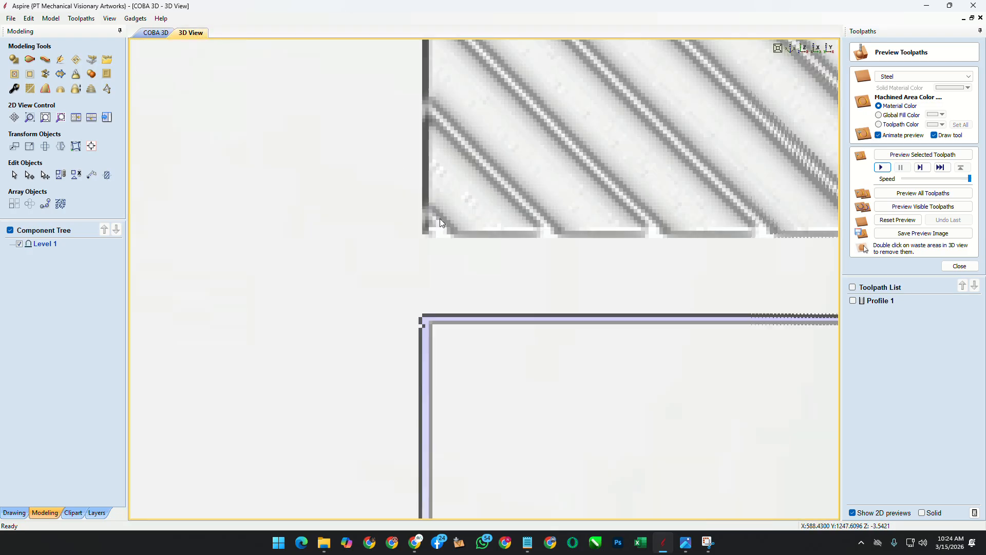
{"action": "scroll", "coordinate": [409, 336], "scroll_direction": "down", "scroll_amount": 8}
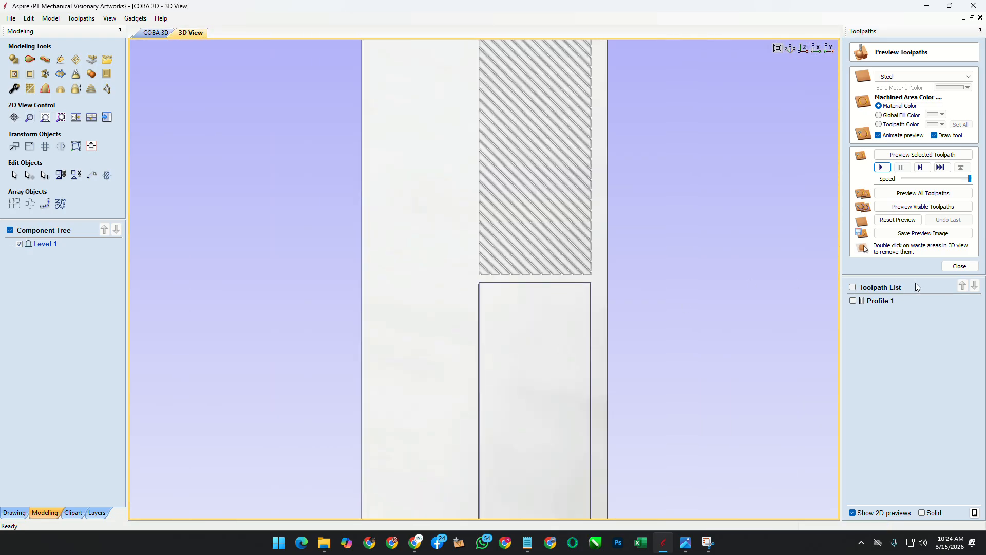
{"action": "left_click", "coordinate": [959, 268]}
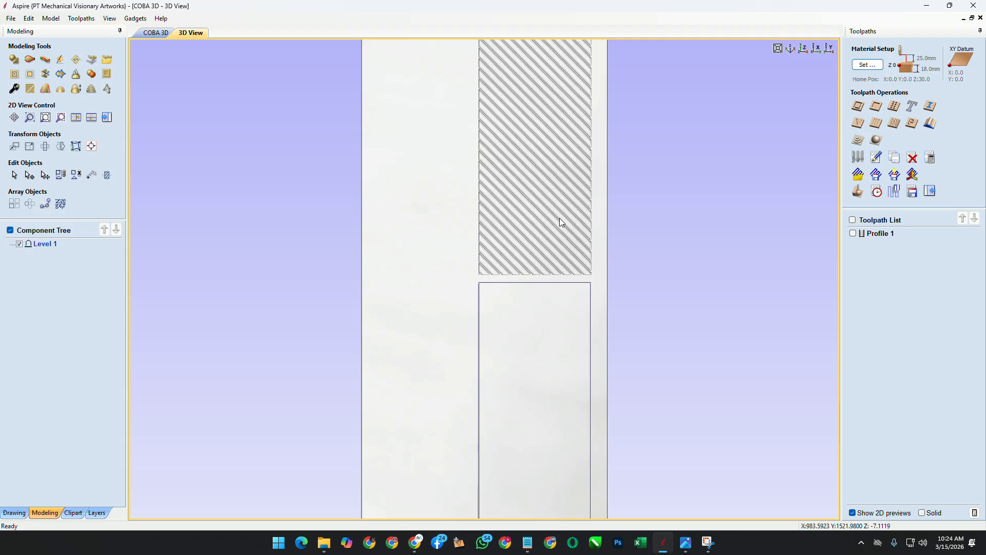
Step: Show the profile toolpath and compare its position around the lower short panel in the 2D and 3D views
{"action": "scroll", "coordinate": [556, 229], "scroll_direction": "down", "scroll_amount": 3}
{"action": "left_click", "coordinate": [146, 33]}
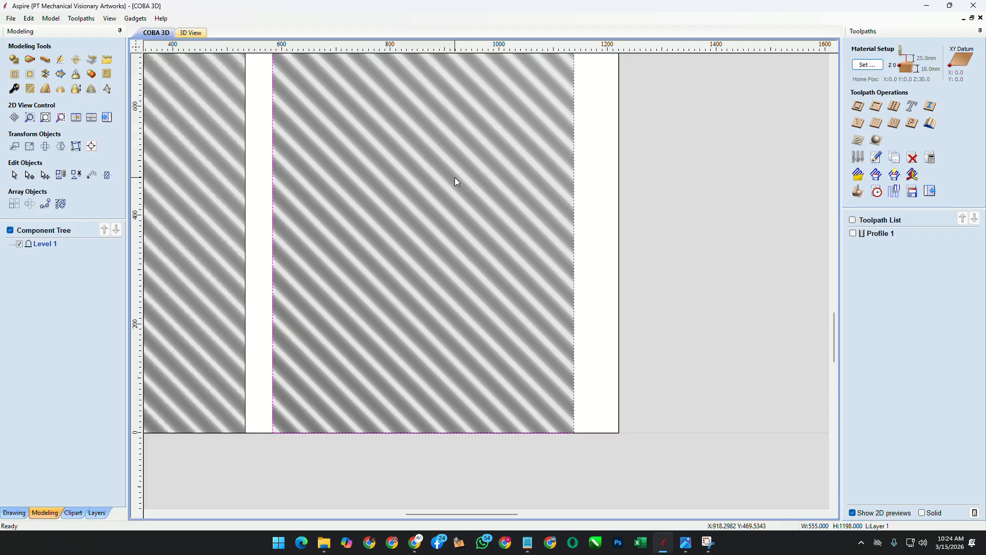
{"action": "scroll", "coordinate": [537, 411], "scroll_direction": "down", "scroll_amount": 5}
{"action": "left_click", "coordinate": [539, 321]}
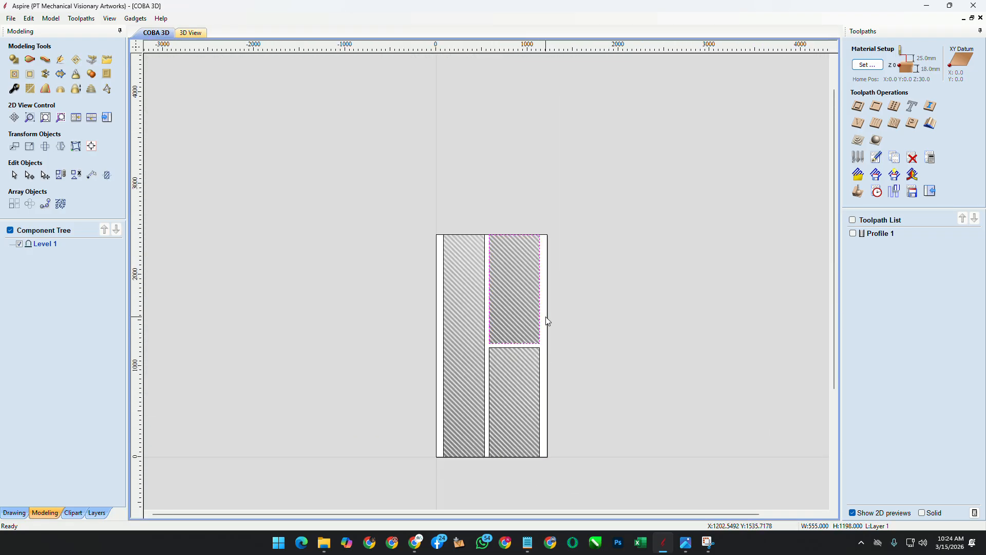
{"action": "scroll", "coordinate": [537, 339], "scroll_direction": "up", "scroll_amount": 4}
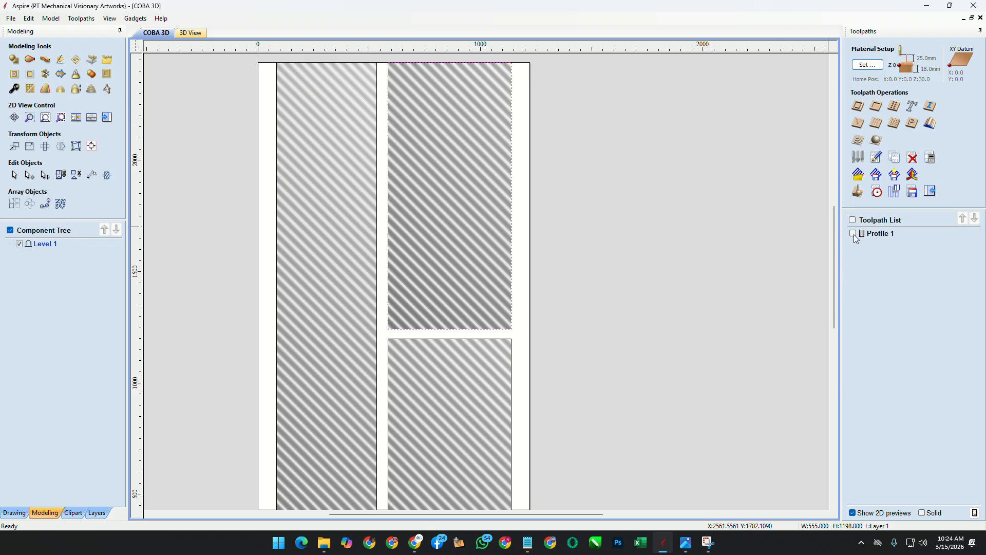
{"action": "left_click", "coordinate": [191, 32]}
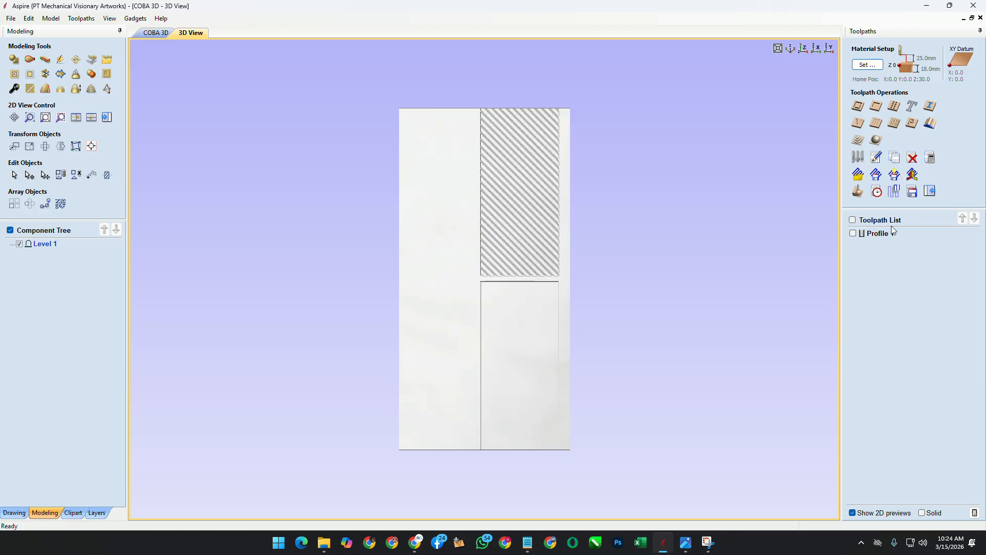
{"action": "left_click", "coordinate": [854, 233]}
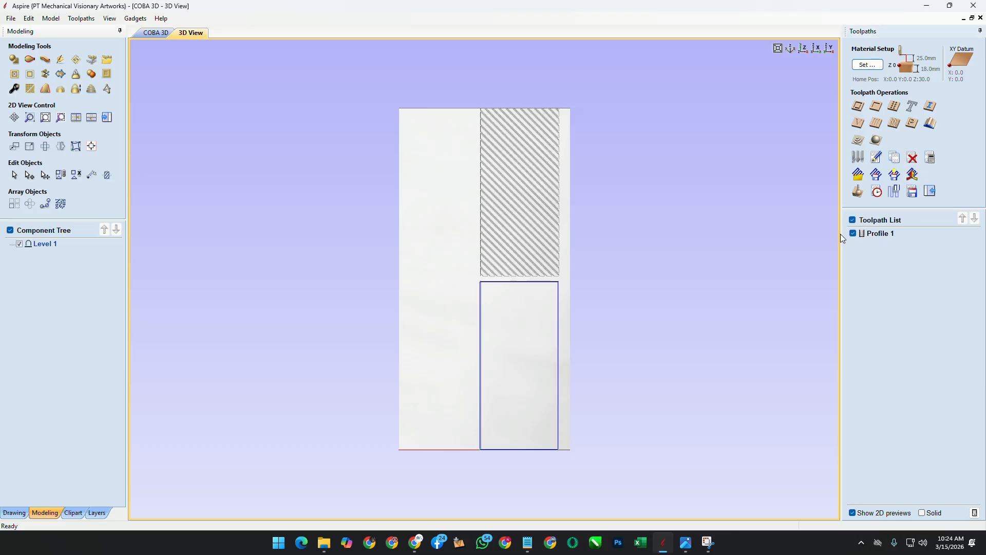
{"action": "left_click", "coordinate": [160, 33]}
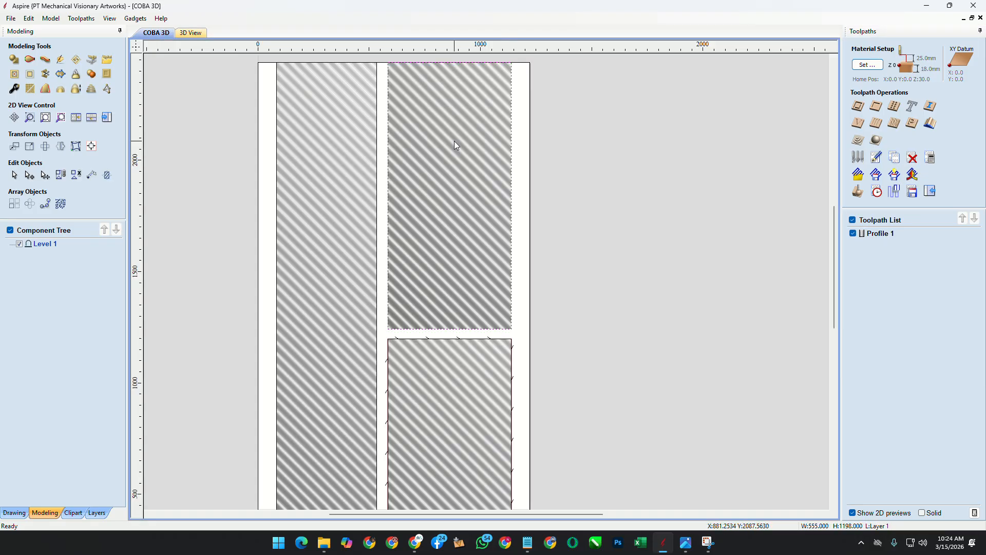
{"action": "left_click", "coordinate": [567, 116]}
{"action": "left_click", "coordinate": [193, 33]}
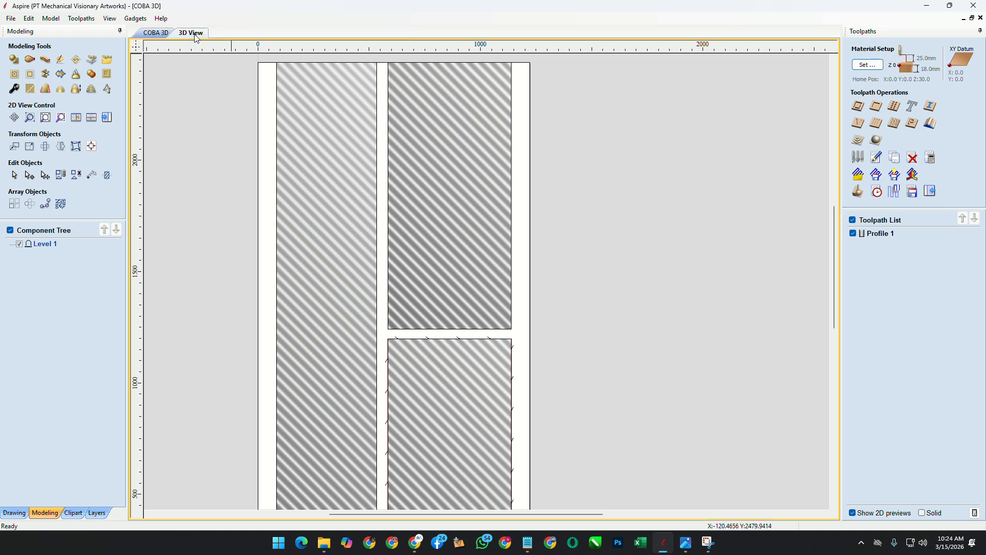
Step: Set the gap above the model to 0 mm in the material setup
{"action": "left_click", "coordinate": [913, 176]}
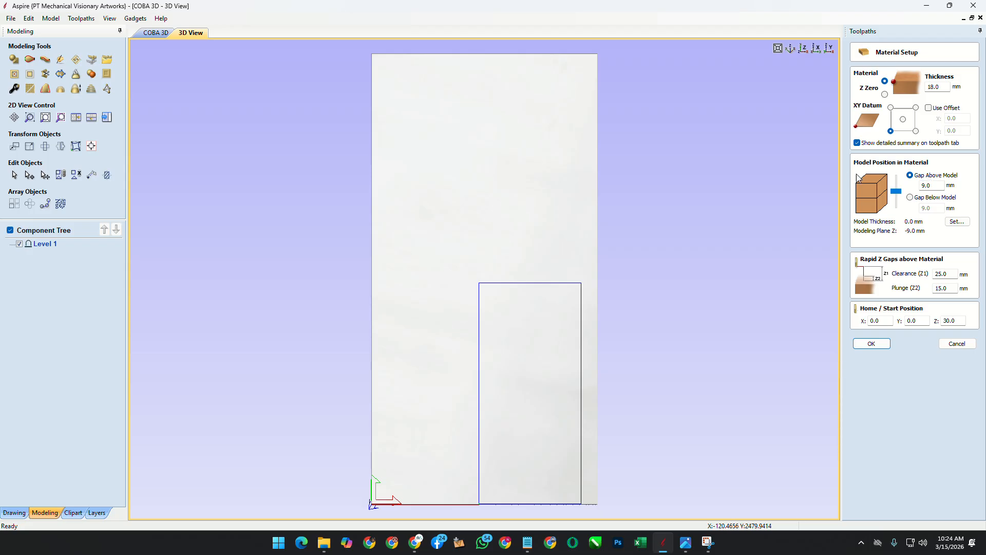
{"action": "double_click", "coordinate": [938, 189]}
{"action": "type", "text": "0"}
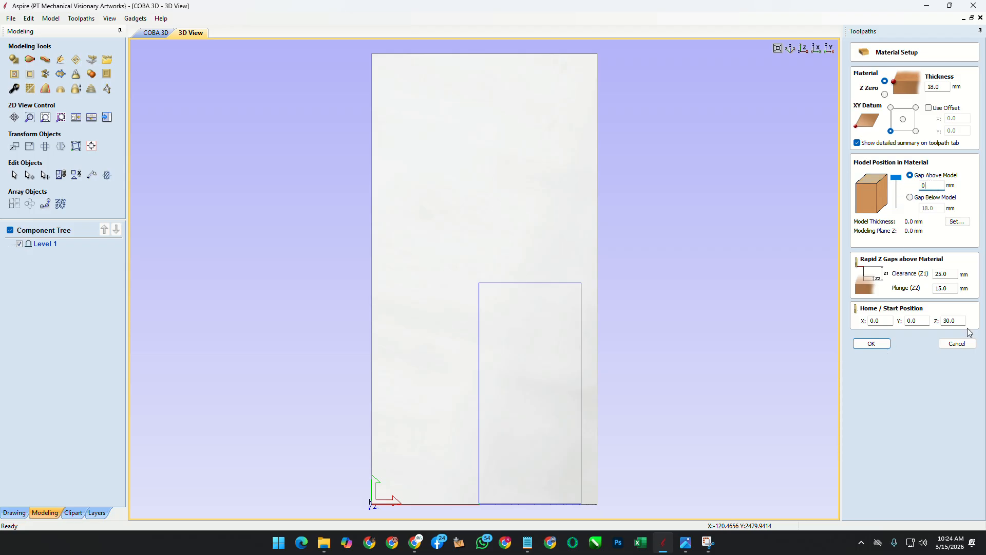
{"action": "left_click", "coordinate": [873, 343]}
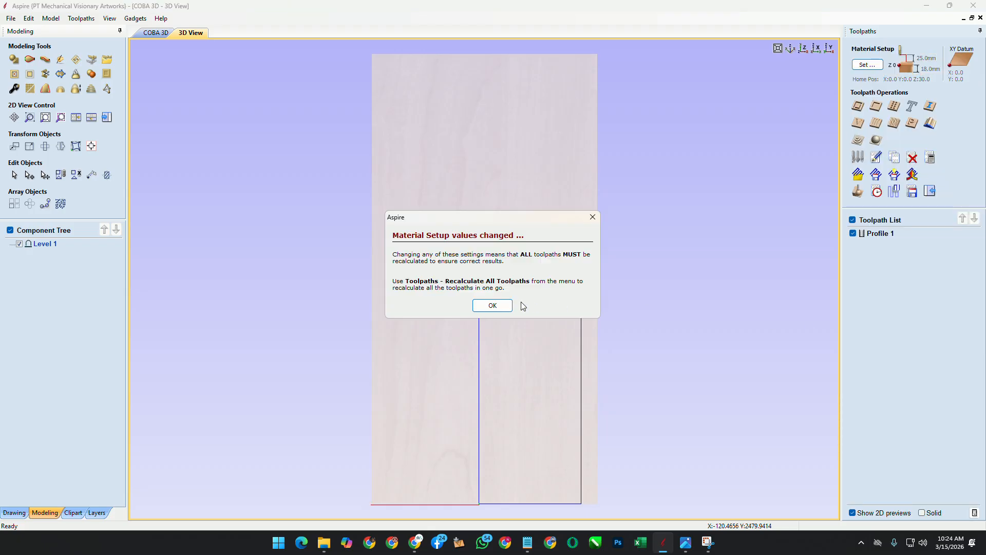
Step: Accept the material setup change notice and save the toolpath to Downloads as Profile 1 with the NC Studio ATC Arcs (mm) post processor
{"action": "left_click", "coordinate": [494, 306]}
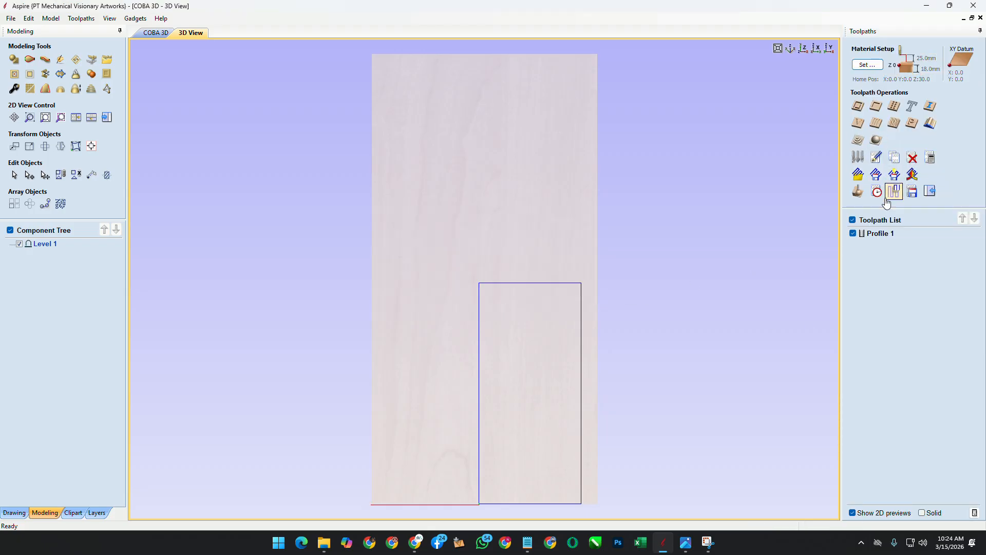
{"action": "left_click", "coordinate": [914, 192]}
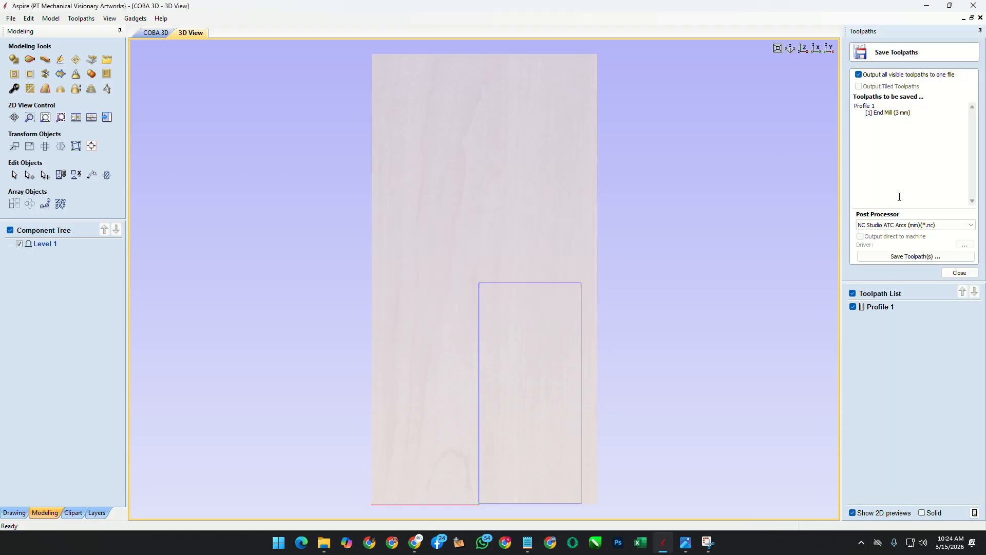
{"action": "left_click", "coordinate": [935, 257]}
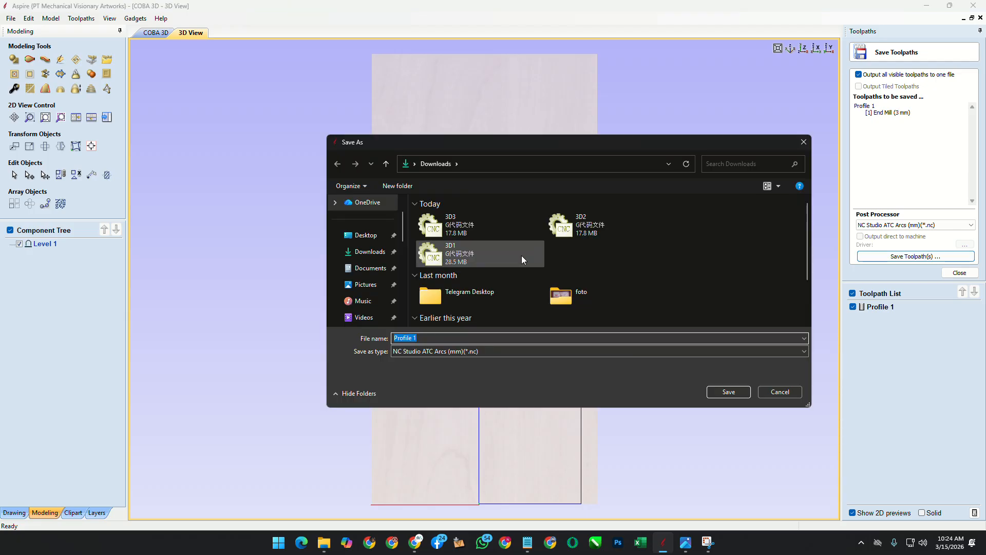
{"action": "left_click", "coordinate": [726, 391]}
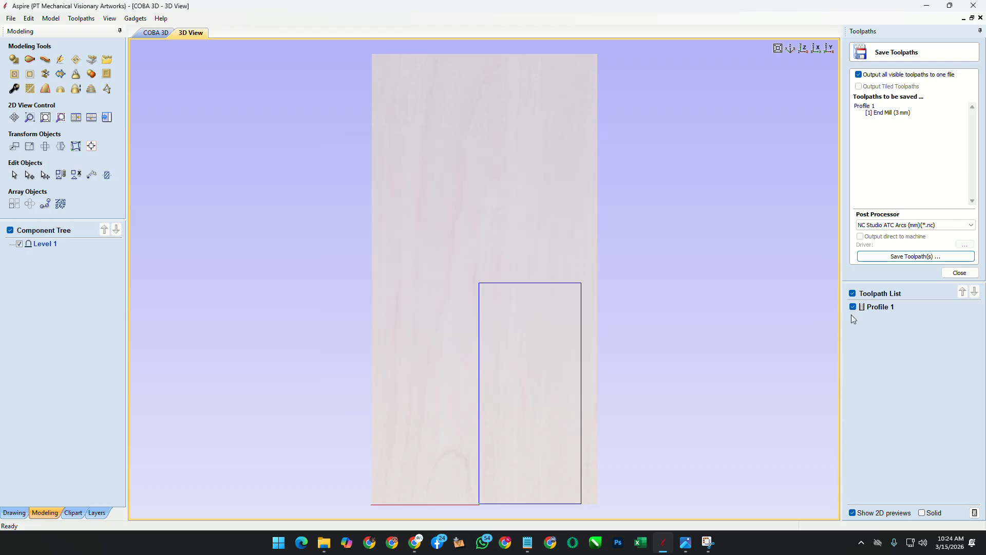
{"action": "left_click", "coordinate": [949, 272]}
Step: Select the upper short panel's outline in the 2D layout and examine the toolpath around the lower panel's corner
{"action": "left_click", "coordinate": [155, 34]}
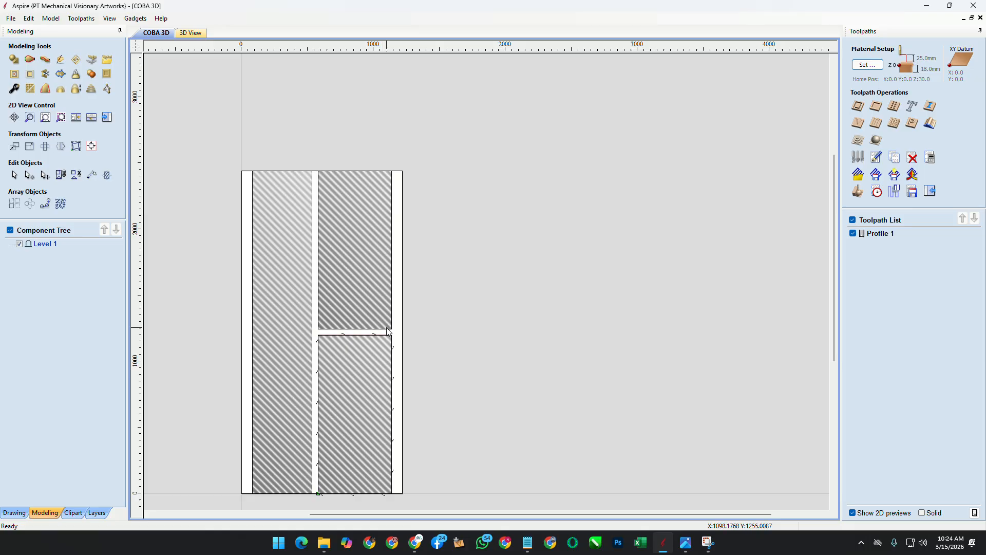
{"action": "left_click", "coordinate": [388, 331]}
{"action": "scroll", "coordinate": [331, 334], "scroll_direction": "up", "scroll_amount": 8}
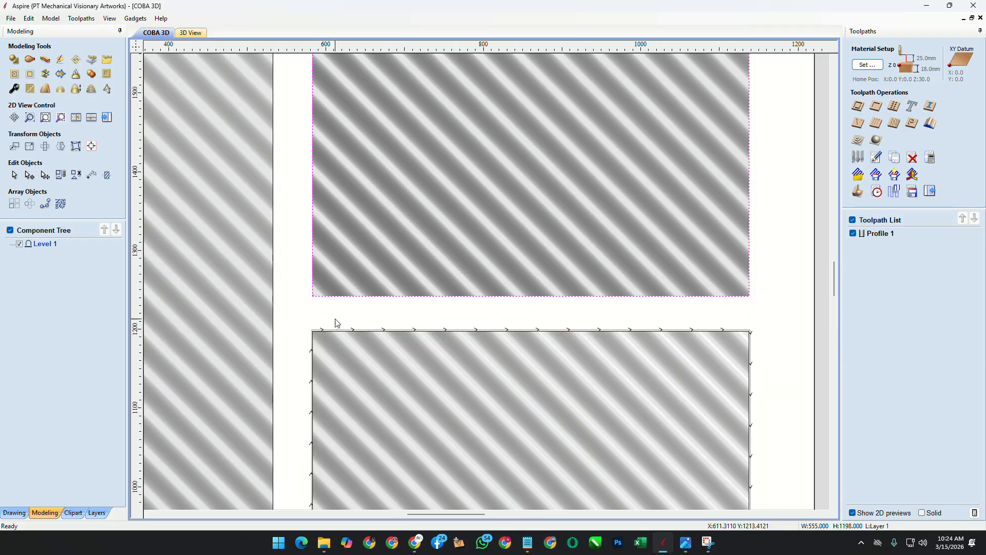
{"action": "scroll", "coordinate": [324, 352], "scroll_direction": "up", "scroll_amount": 8}
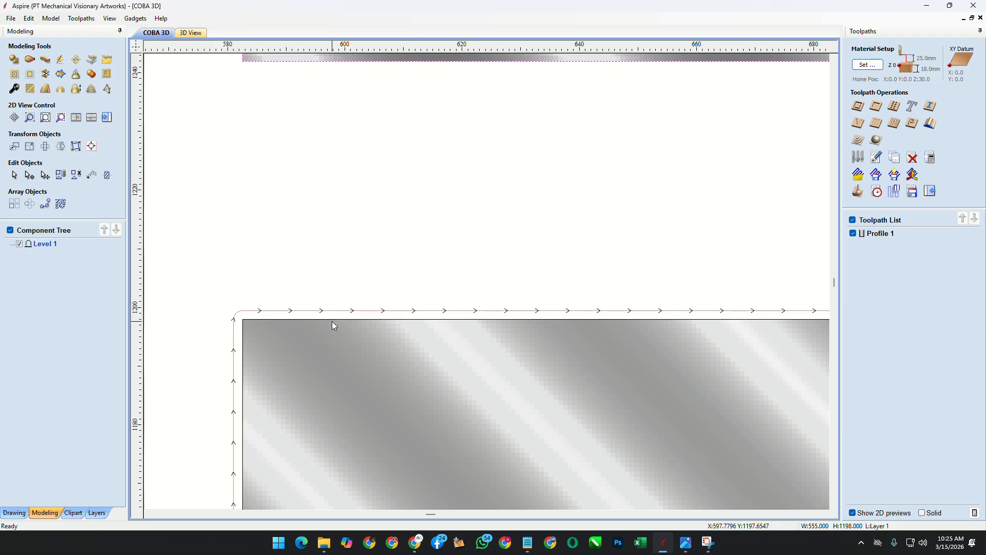
{"action": "scroll", "coordinate": [364, 367], "scroll_direction": "down", "scroll_amount": 5}
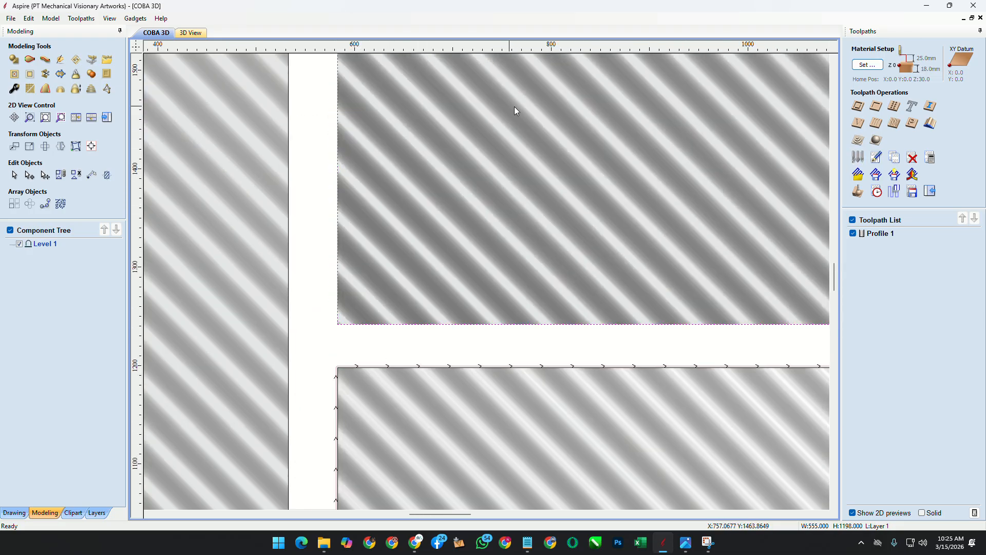
Step: Delete the lower short panel's Profile 1 toolpath
{"action": "left_click", "coordinate": [852, 221]}
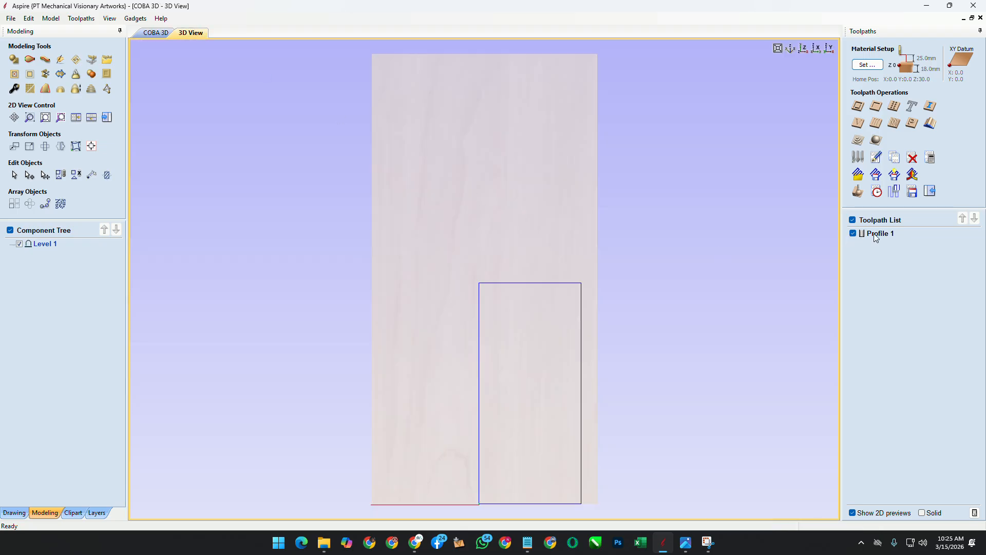
{"action": "right_click", "coordinate": [876, 238]}
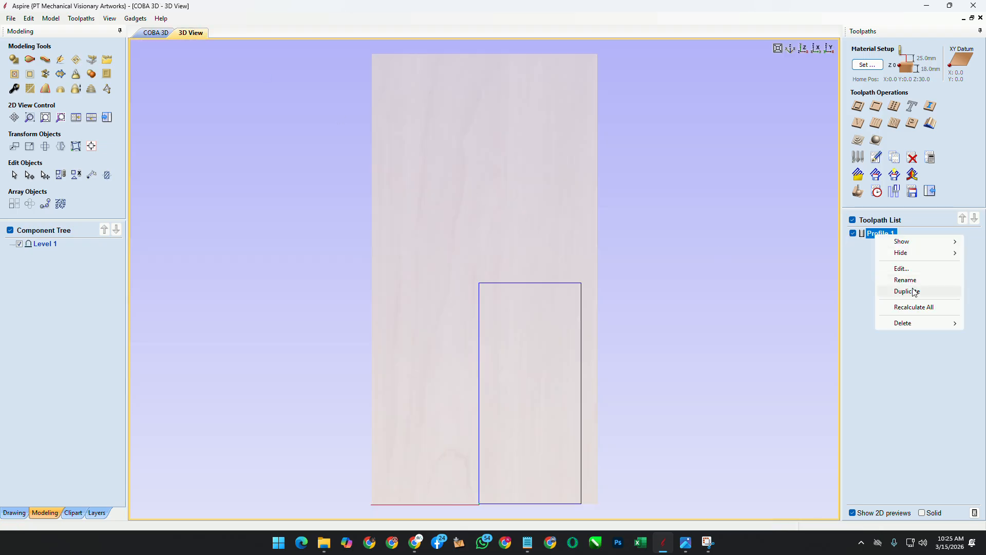
{"action": "mouse_move", "coordinate": [916, 325]}
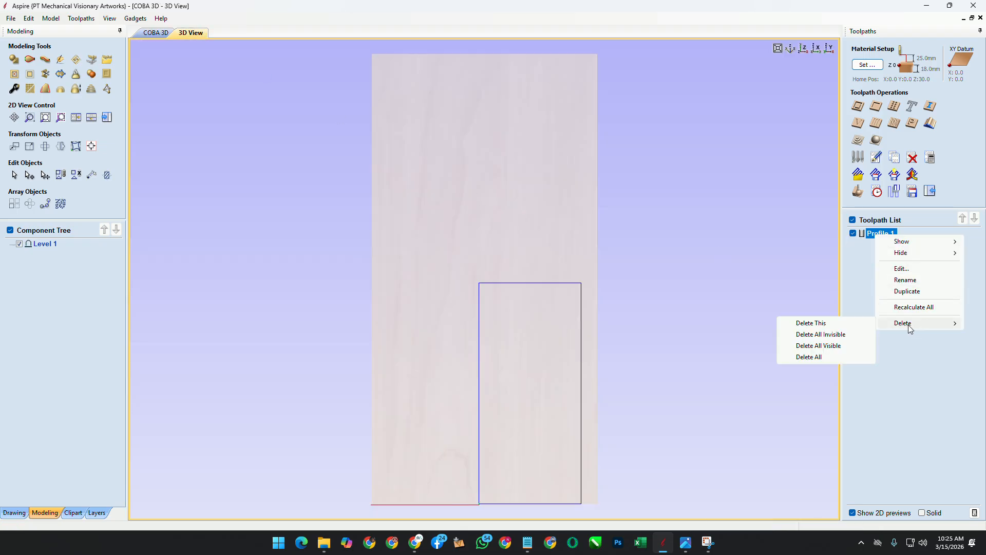
{"action": "left_click", "coordinate": [936, 175]}
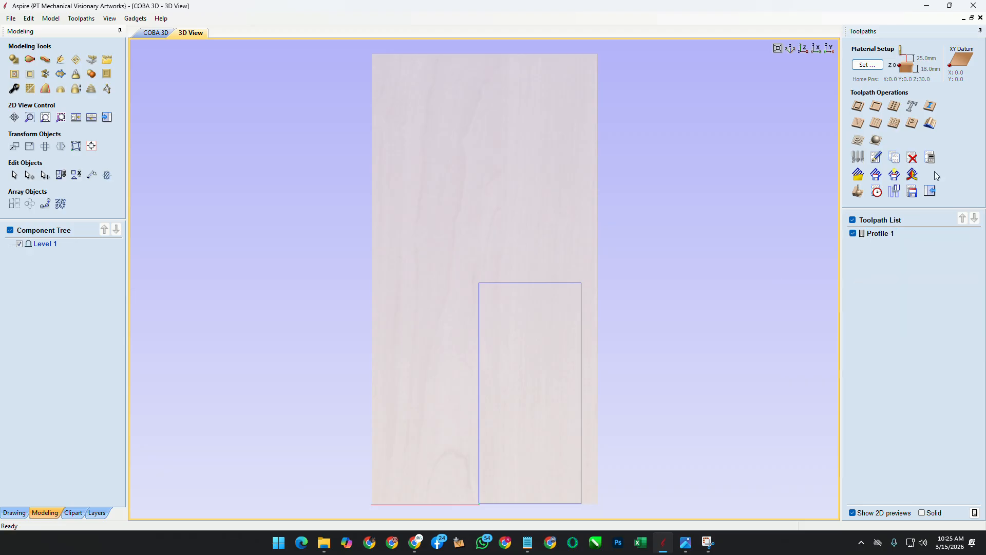
{"action": "left_click", "coordinate": [909, 166]}
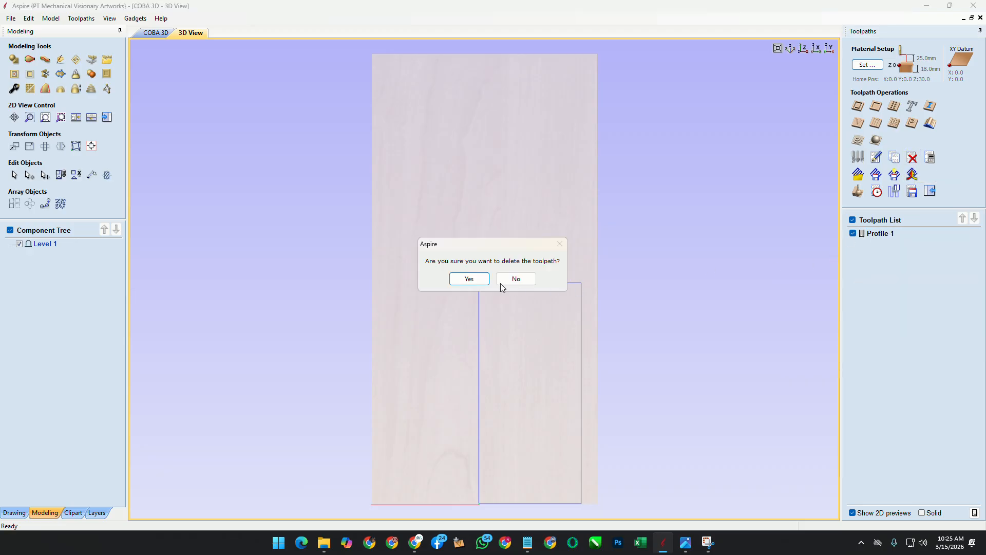
{"action": "left_click", "coordinate": [469, 280]}
Step: Calculate the outside profile toolpath Profile 2 for the upper short panel in 3 passes to 19 mm depth, accepting the cut through the material
{"action": "left_click", "coordinate": [144, 32]}
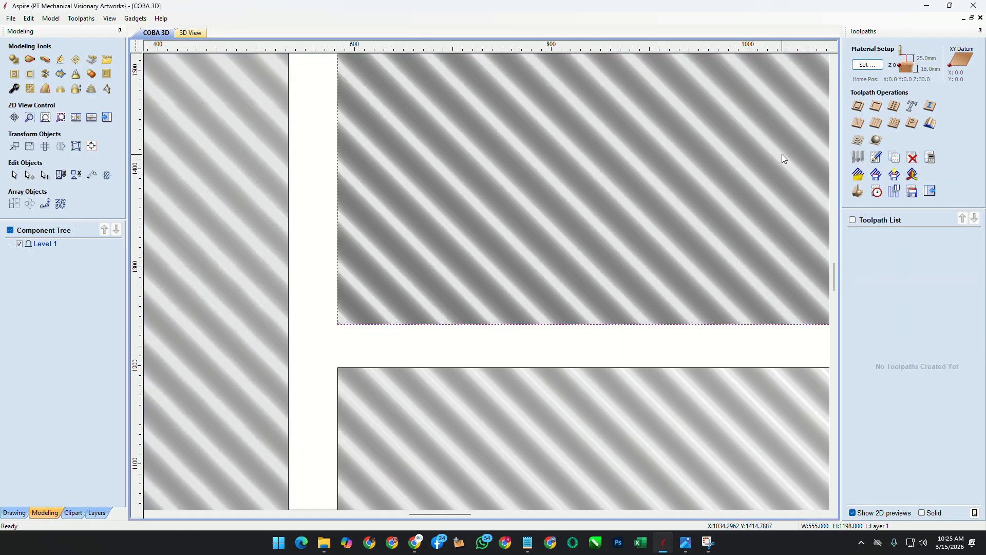
{"action": "left_click", "coordinate": [858, 106]}
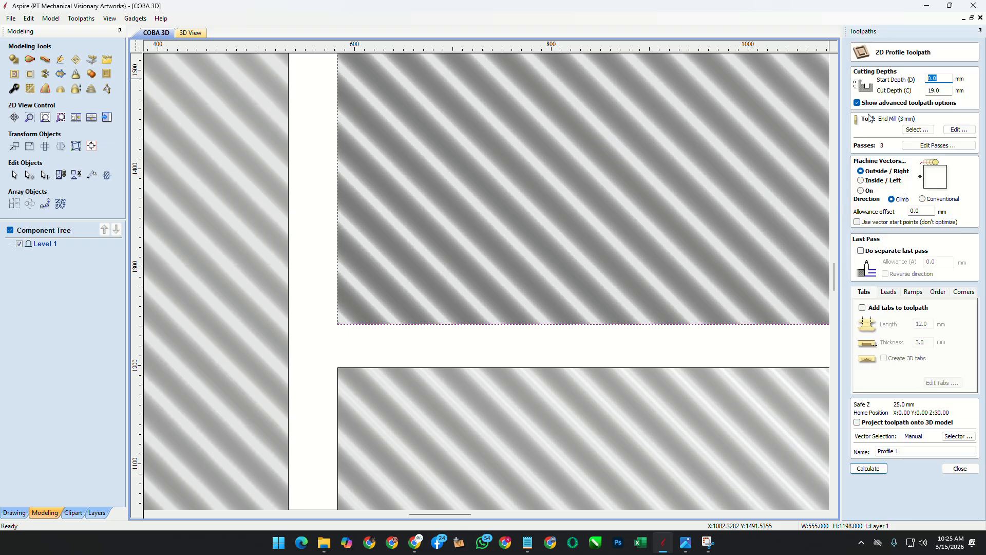
{"action": "left_click", "coordinate": [932, 146]}
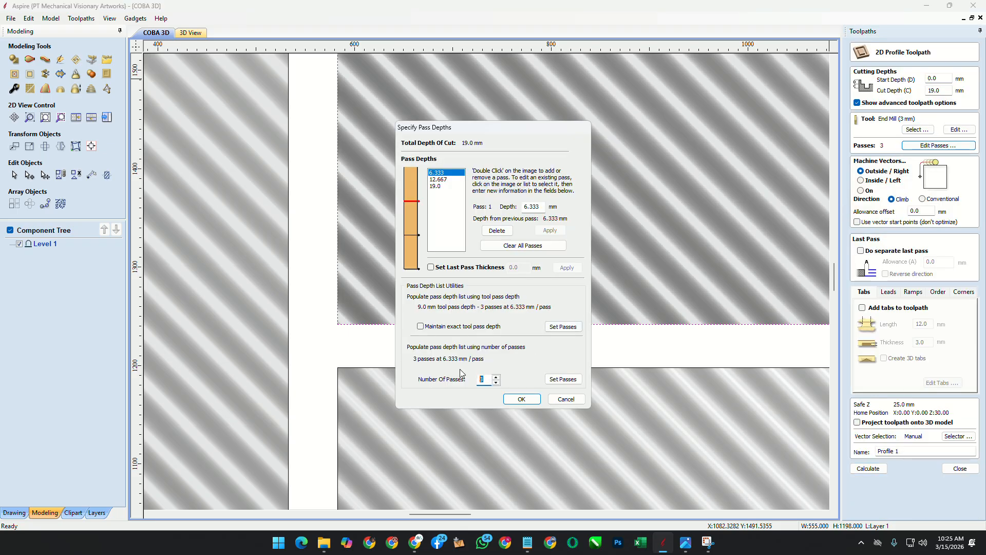
{"action": "left_click", "coordinate": [519, 399]}
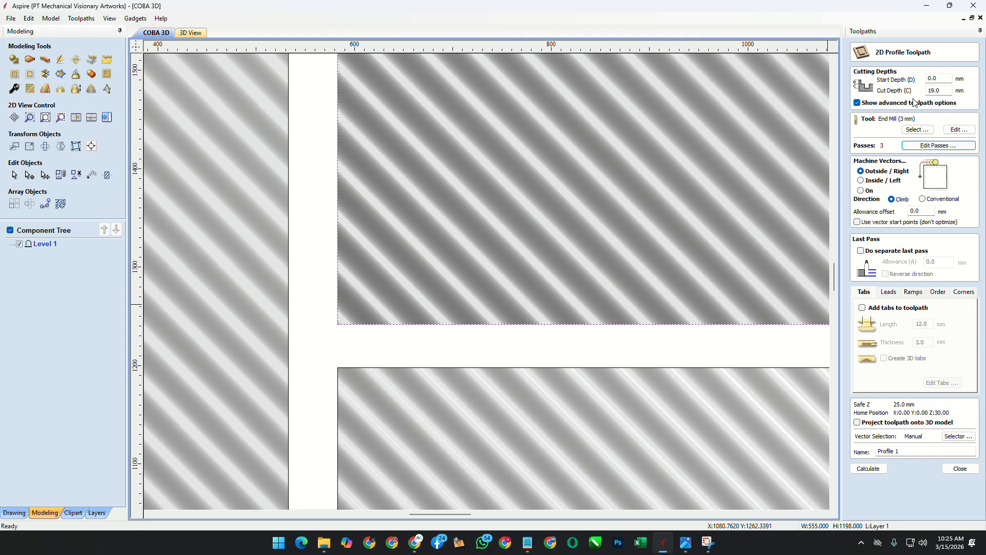
{"action": "left_click", "coordinate": [909, 450]}
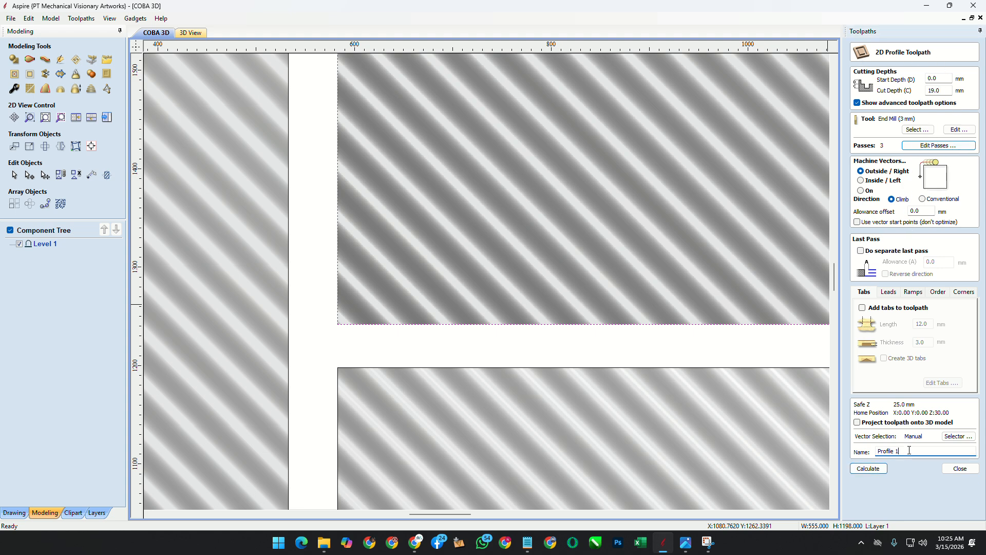
{"action": "left_click", "coordinate": [880, 469]}
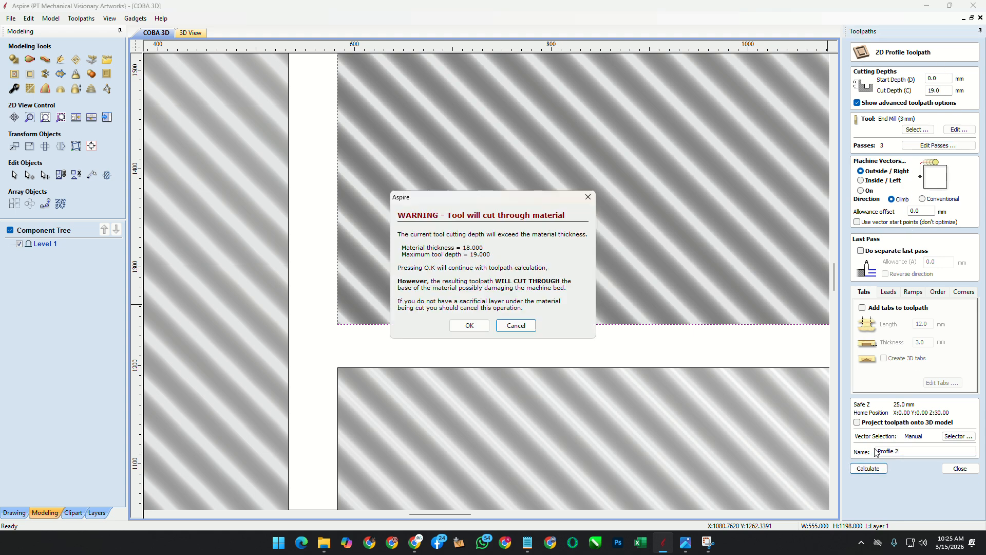
{"action": "left_click", "coordinate": [470, 329]}
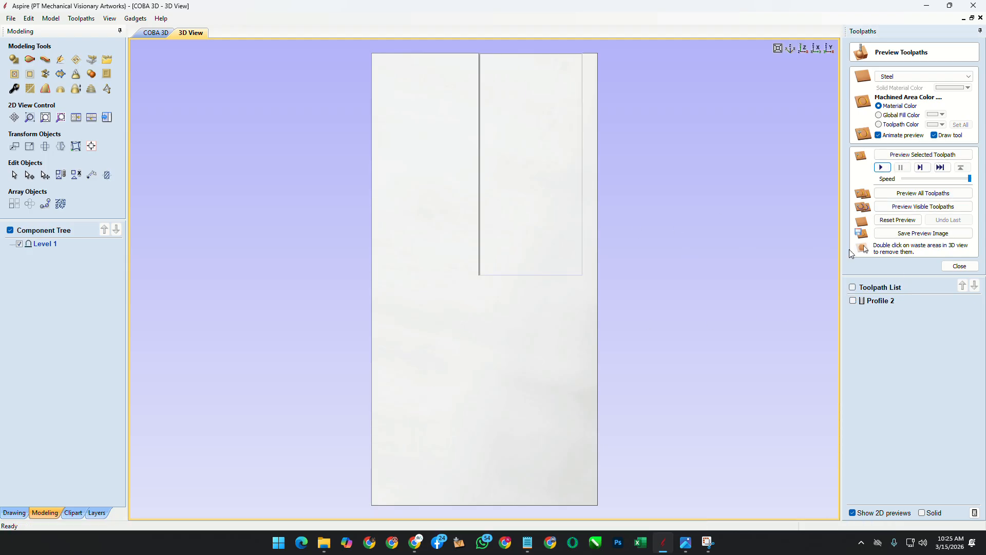
{"action": "left_click", "coordinate": [959, 266]}
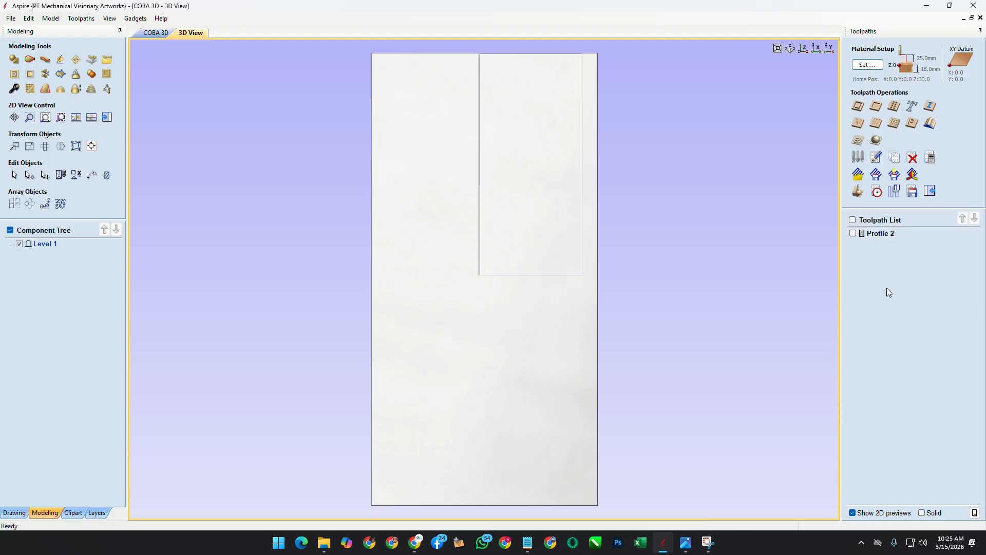
Step: Show the upper panel's toolpath, reconfirm the material setup, and save the toolpath to Downloads as Profile 2
{"action": "left_click", "coordinate": [852, 234]}
{"action": "left_click", "coordinate": [869, 64]}
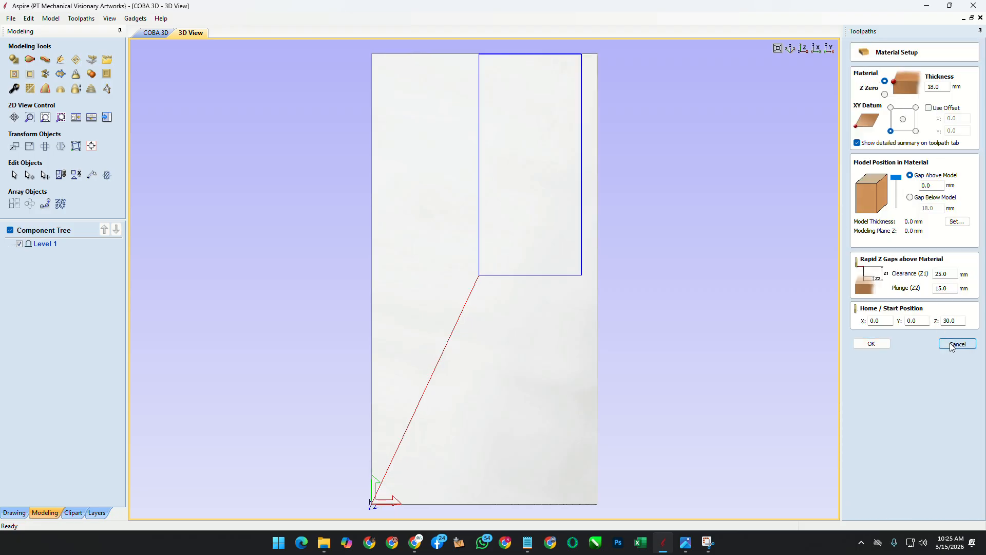
{"action": "left_click", "coordinate": [872, 343]}
{"action": "left_click", "coordinate": [911, 193]}
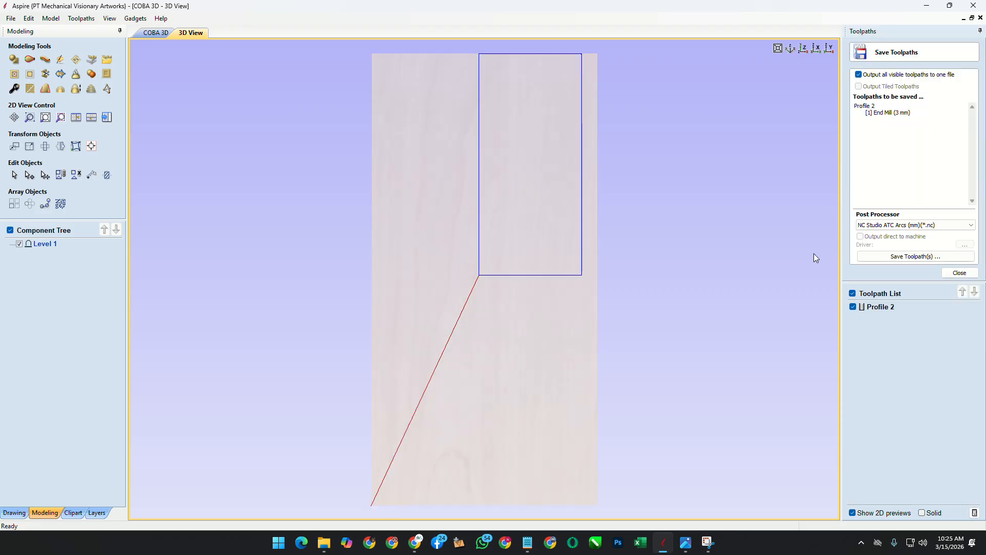
{"action": "left_click", "coordinate": [916, 256]}
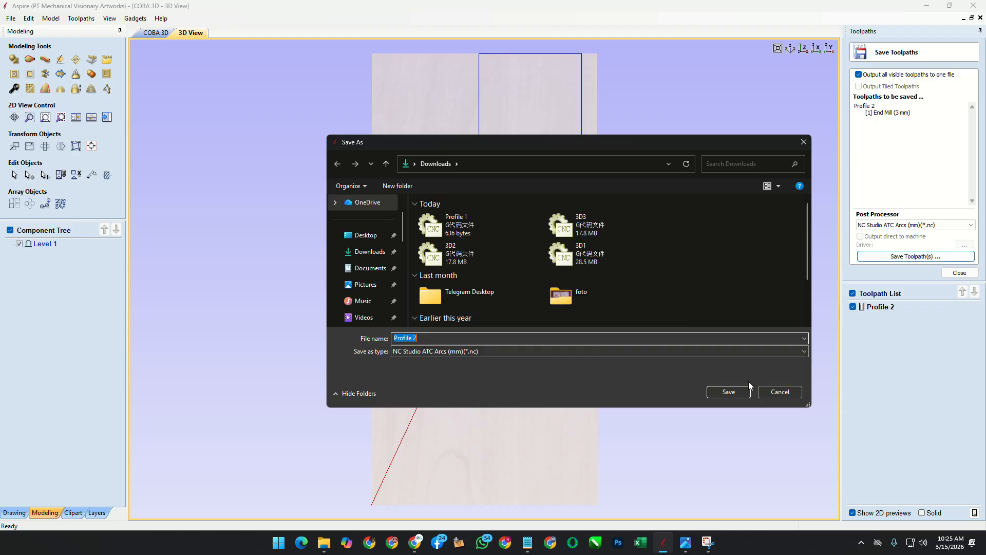
{"action": "key", "text": "Return"}
{"action": "left_click", "coordinate": [959, 273]}
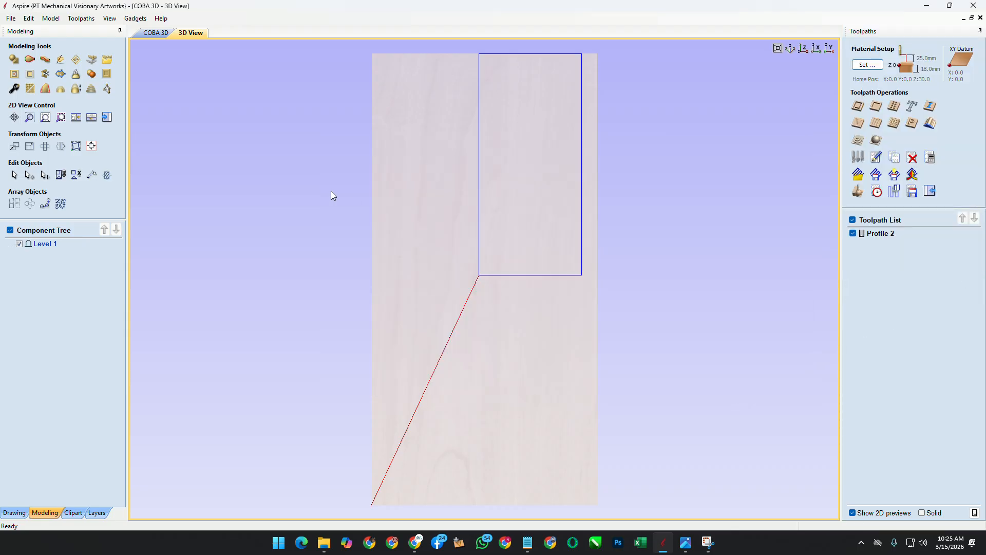
Step: Select the long panel's outline in the 2D layout and examine the gaps around its edges
{"action": "left_click", "coordinate": [156, 33]}
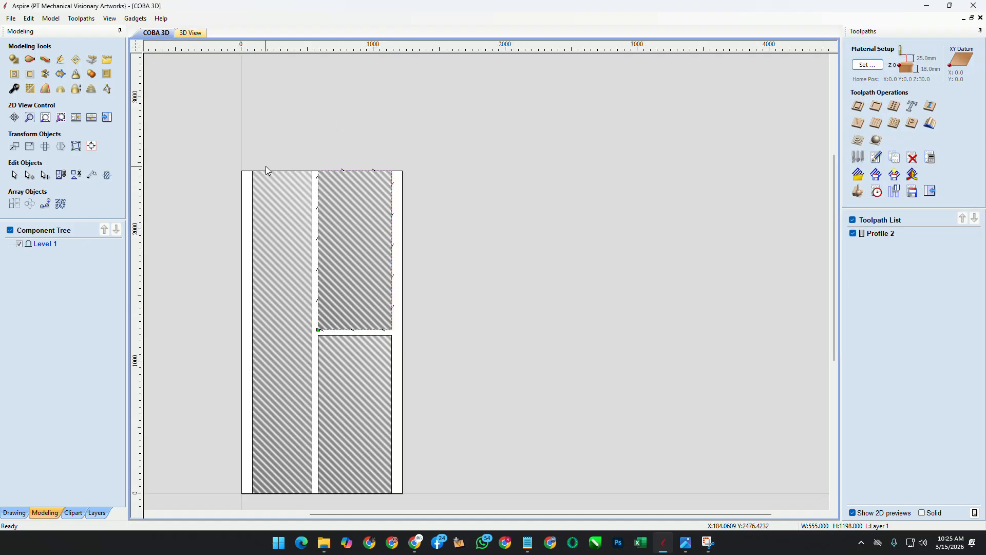
{"action": "left_click", "coordinate": [314, 182]}
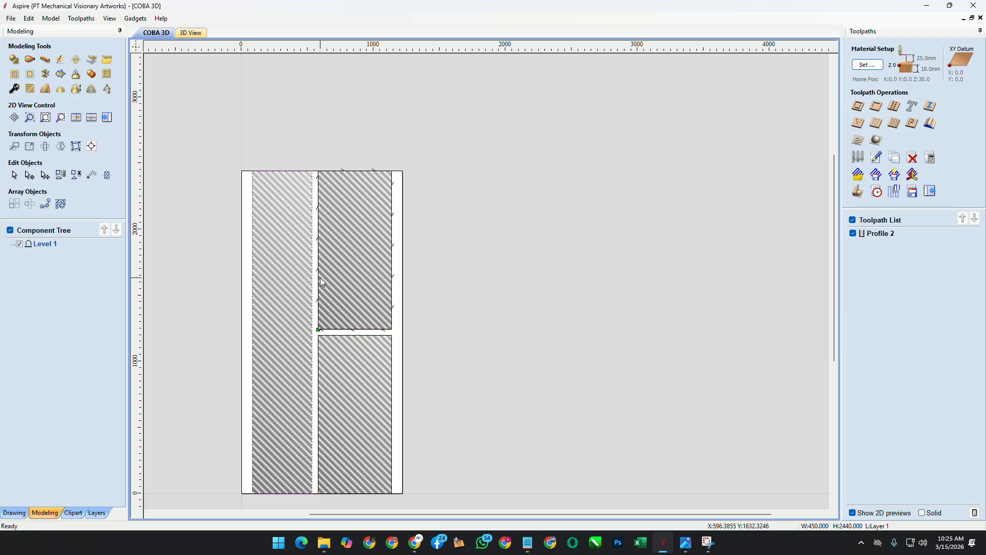
{"action": "scroll", "coordinate": [318, 473], "scroll_direction": "up", "scroll_amount": 2}
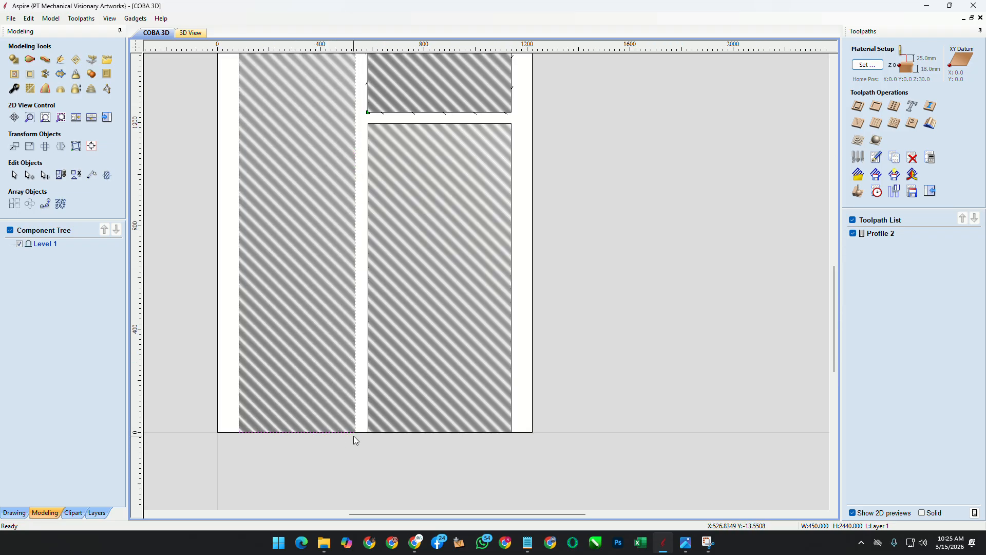
{"action": "scroll", "coordinate": [354, 434], "scroll_direction": "down", "scroll_amount": 3}
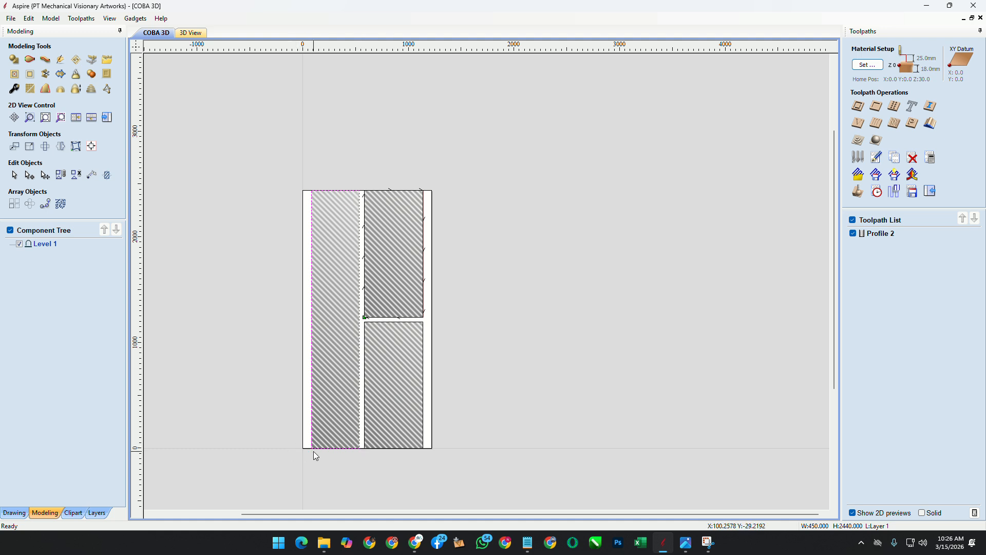
{"action": "scroll", "coordinate": [314, 451], "scroll_direction": "up", "scroll_amount": 3}
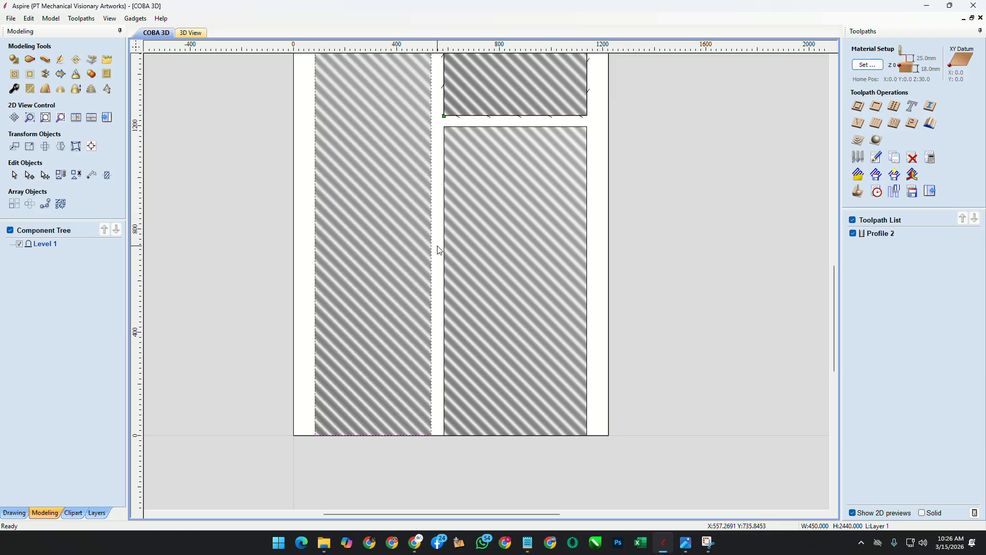
Step: Switch to the browser, search Google for nc viewer in a new tab, and open the NC Viewer site
{"action": "left_click", "coordinate": [927, 7]}
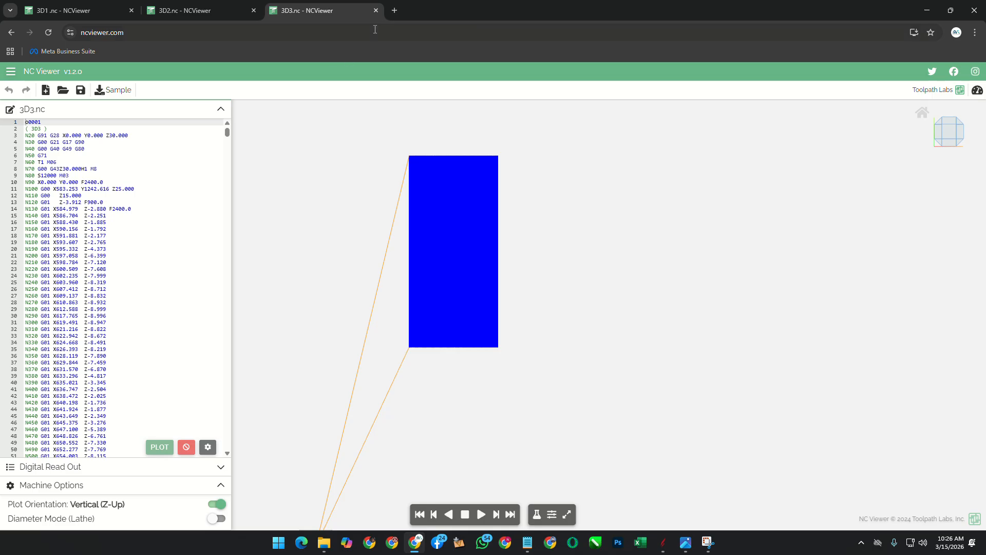
{"action": "key", "text": "ctrl+t"}
{"action": "left_click", "coordinate": [381, 31]}
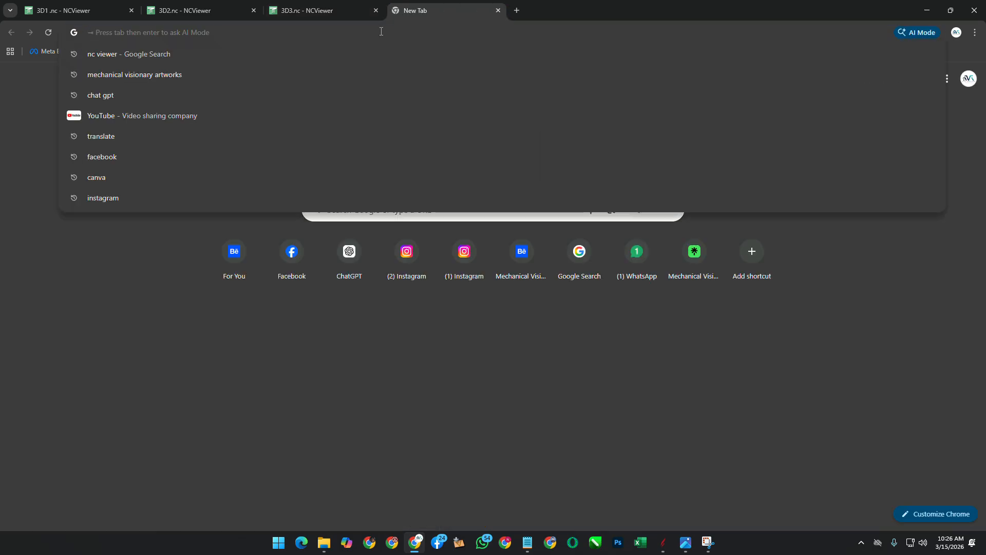
{"action": "type", "text": "NC"}
{"action": "left_click", "coordinate": [225, 48]}
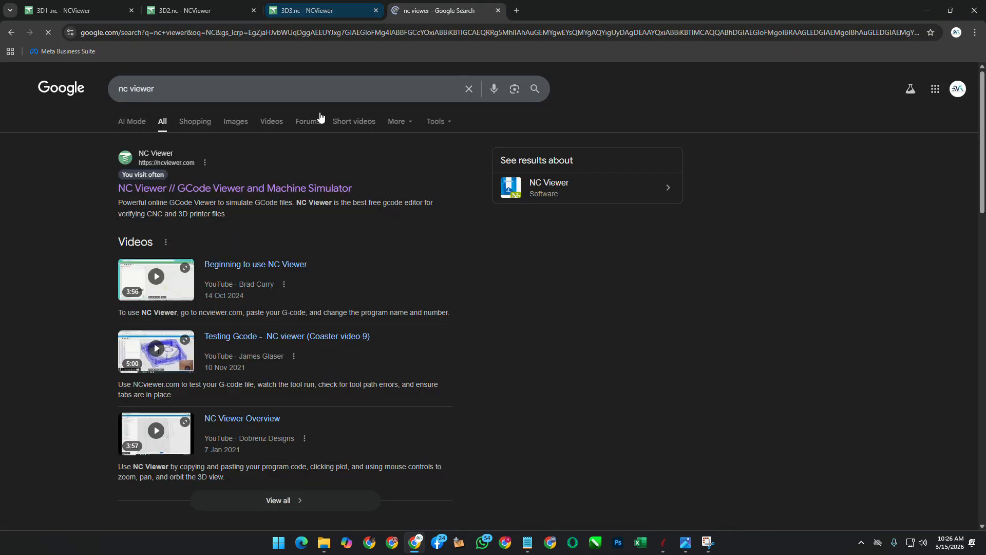
{"action": "left_click", "coordinate": [201, 190]}
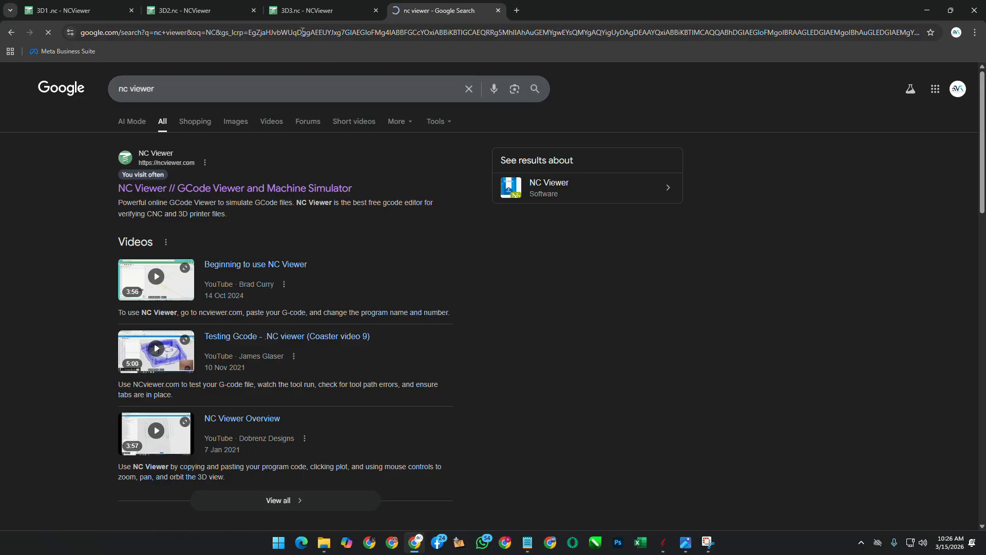
Step: Return to the 3D3 plot in NC Viewer and examine the finishing passes and the approach move at the toolpath's corner
{"action": "left_click", "coordinate": [307, 10]}
{"action": "scroll", "coordinate": [464, 281], "scroll_direction": "up", "scroll_amount": 3}
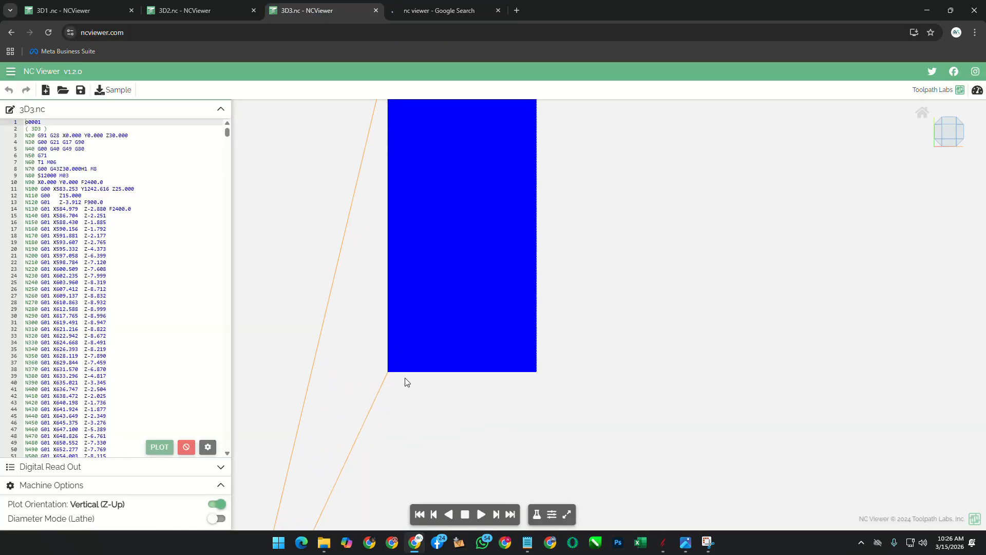
{"action": "scroll", "coordinate": [406, 382], "scroll_direction": "up", "scroll_amount": 5}
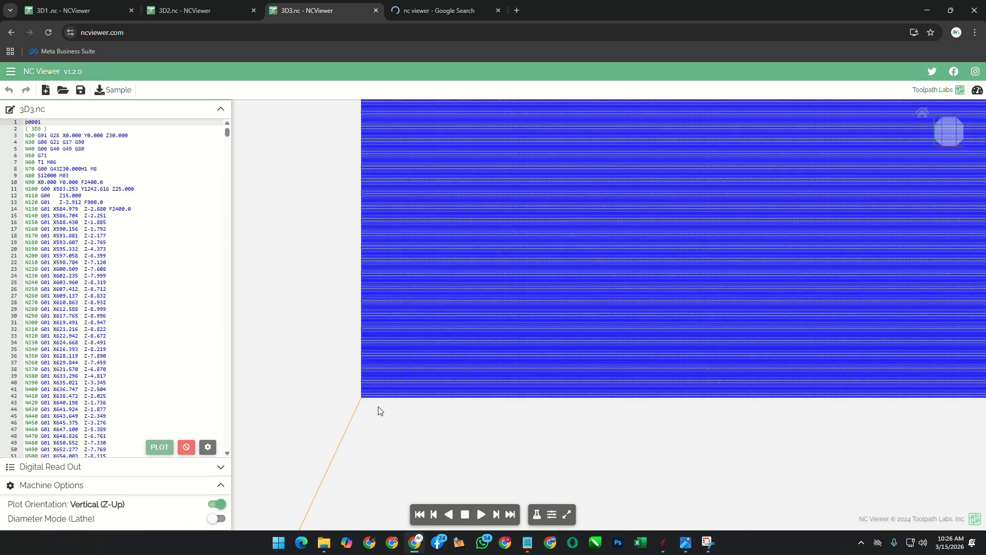
{"action": "scroll", "coordinate": [379, 410], "scroll_direction": "up", "scroll_amount": 5}
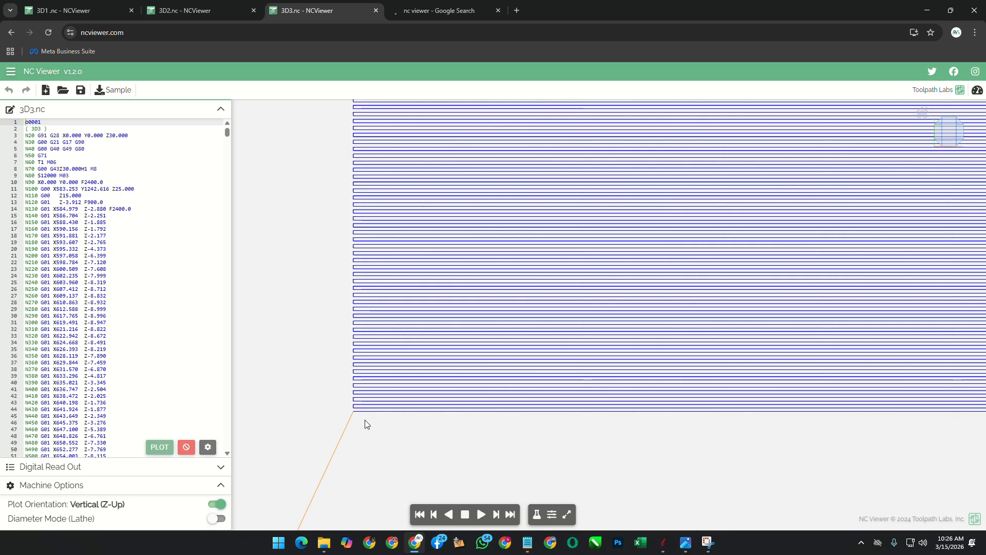
{"action": "scroll", "coordinate": [359, 360], "scroll_direction": "up", "scroll_amount": 5}
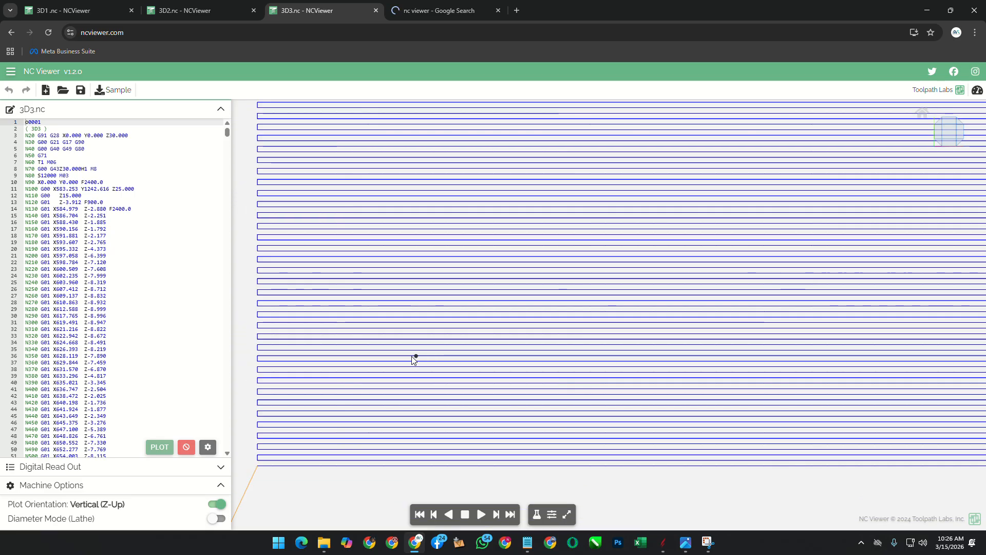
{"action": "scroll", "coordinate": [414, 359], "scroll_direction": "down", "scroll_amount": 3}
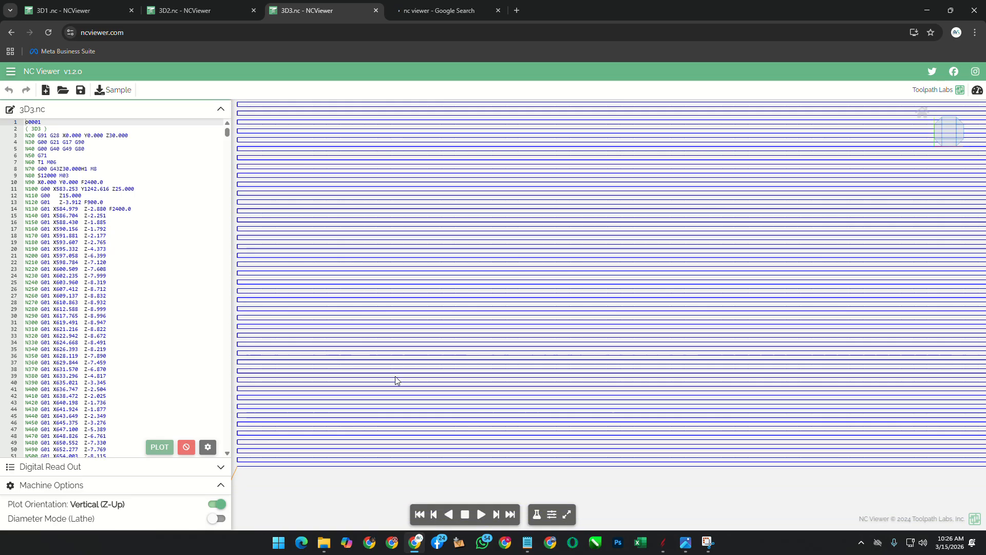
{"action": "scroll", "coordinate": [396, 380], "scroll_direction": "down", "scroll_amount": 5}
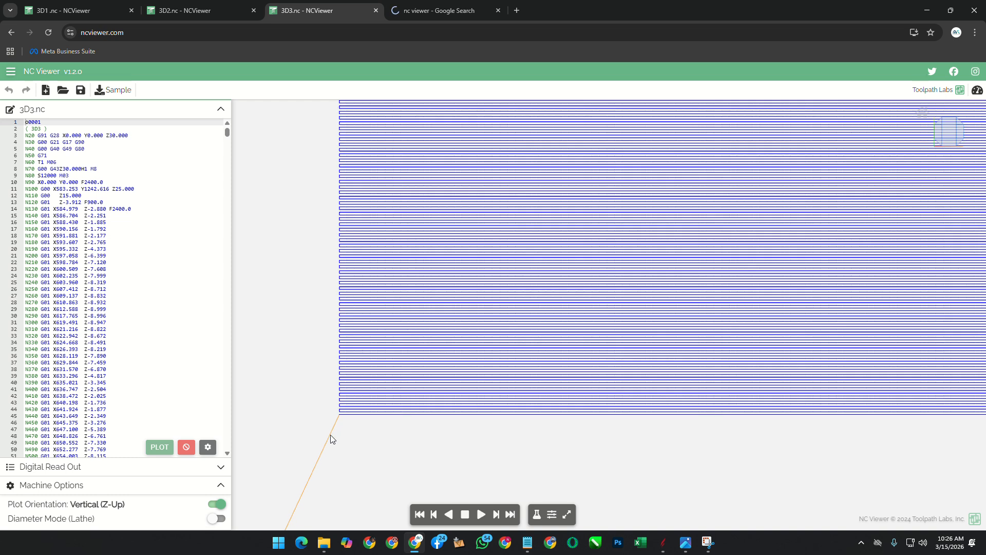
{"action": "scroll", "coordinate": [331, 431], "scroll_direction": "up", "scroll_amount": 5}
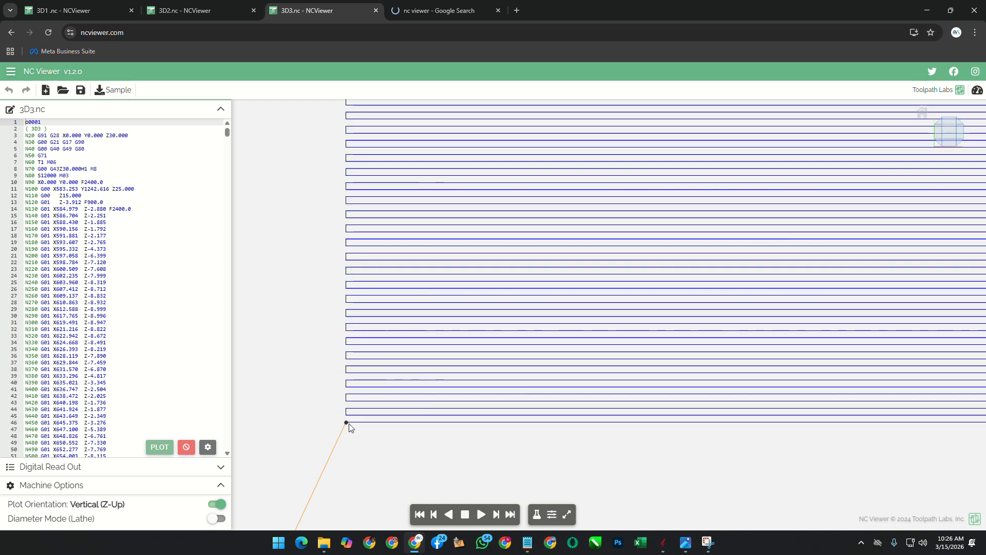
Step: Load the Profile 2 G-code from Downloads into NC Viewer in place of 3D3 and run its simulation
{"action": "left_click", "coordinate": [63, 90]}
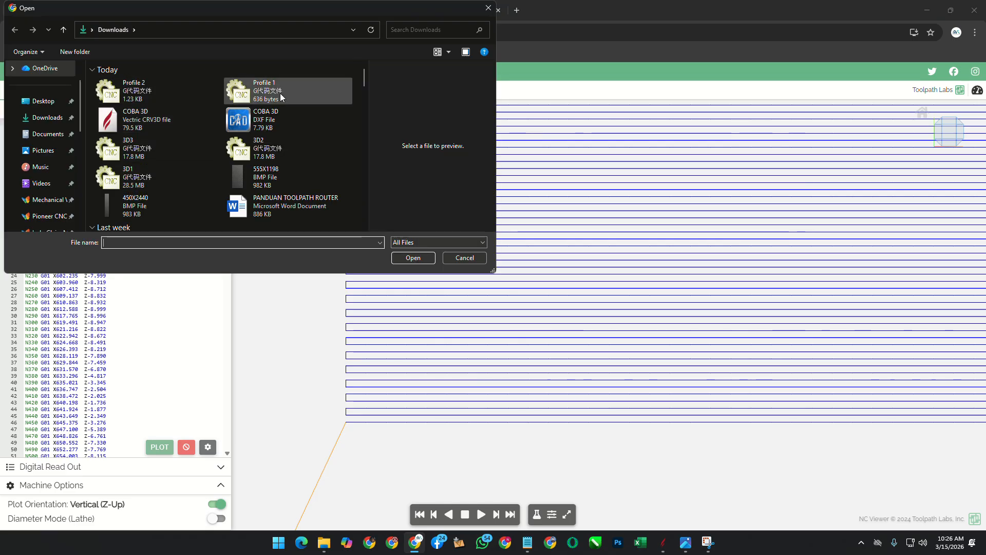
{"action": "left_click", "coordinate": [131, 90]}
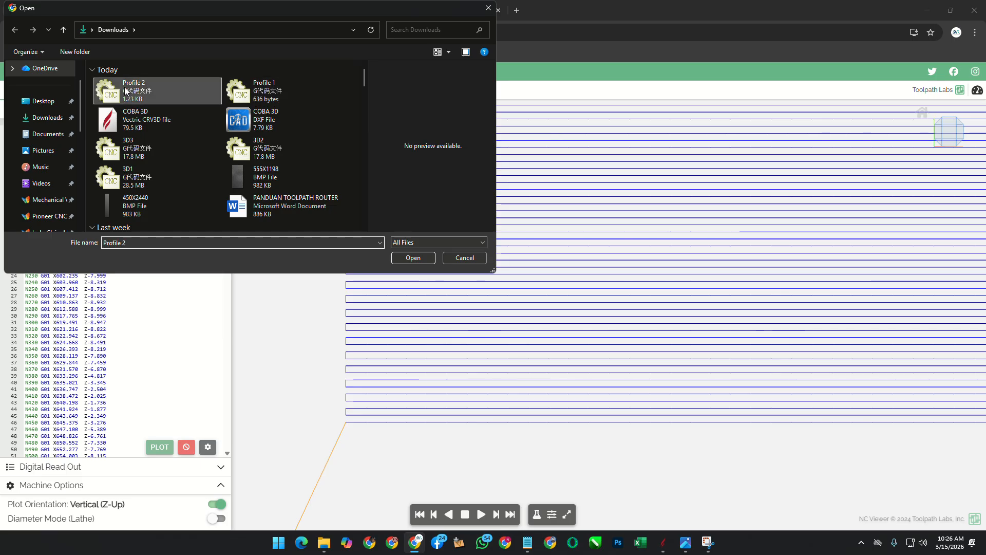
{"action": "left_click", "coordinate": [404, 256]}
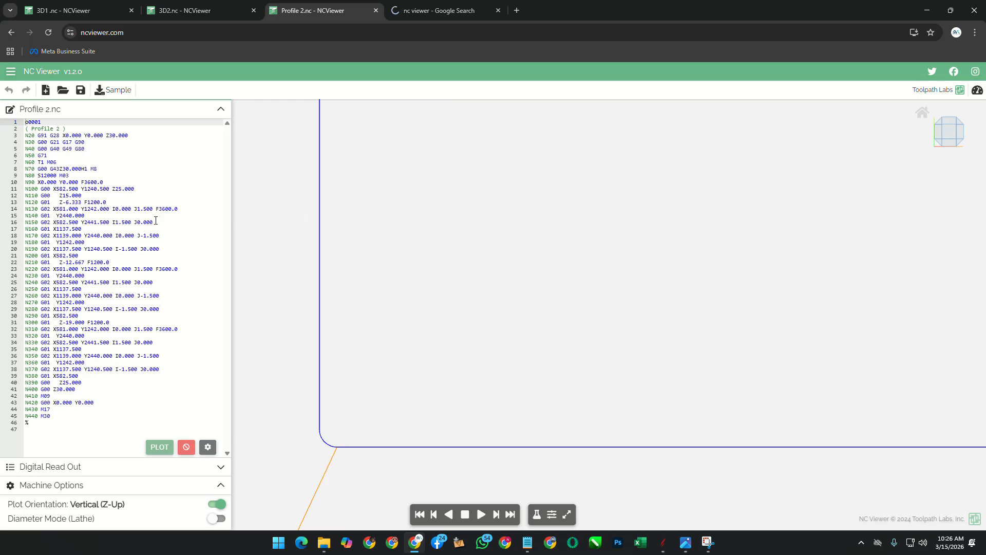
{"action": "left_click", "coordinate": [481, 515]}
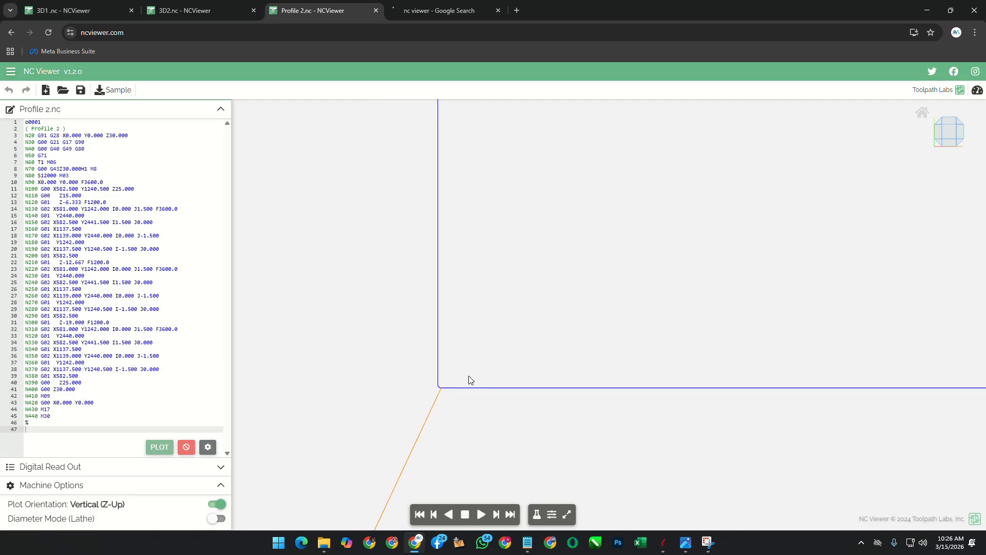
Step: Switch to the Photos app and browse through the WhatsApp photos of the machined panels to the 8.55.49 AM one
{"action": "left_click", "coordinate": [415, 11]}
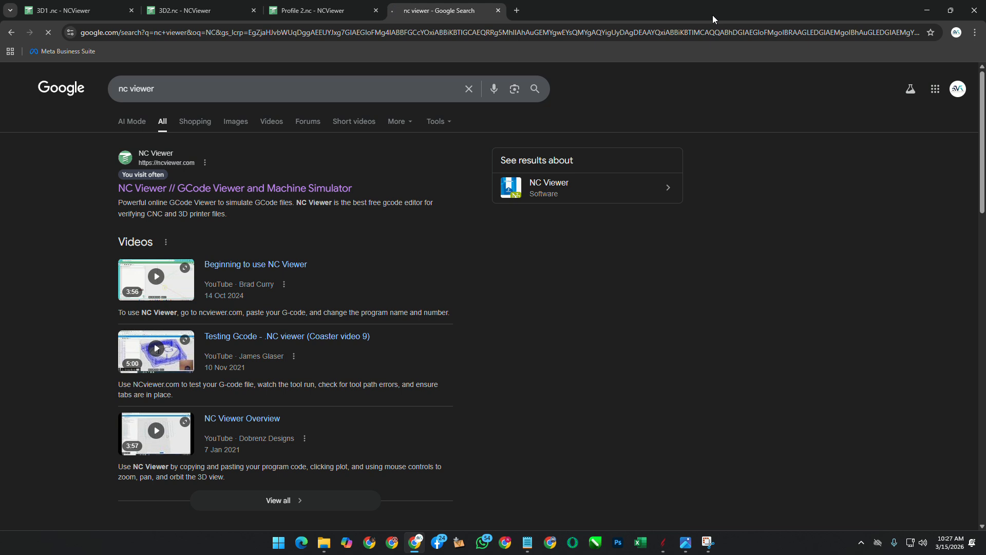
{"action": "mouse_move", "coordinate": [685, 549]}
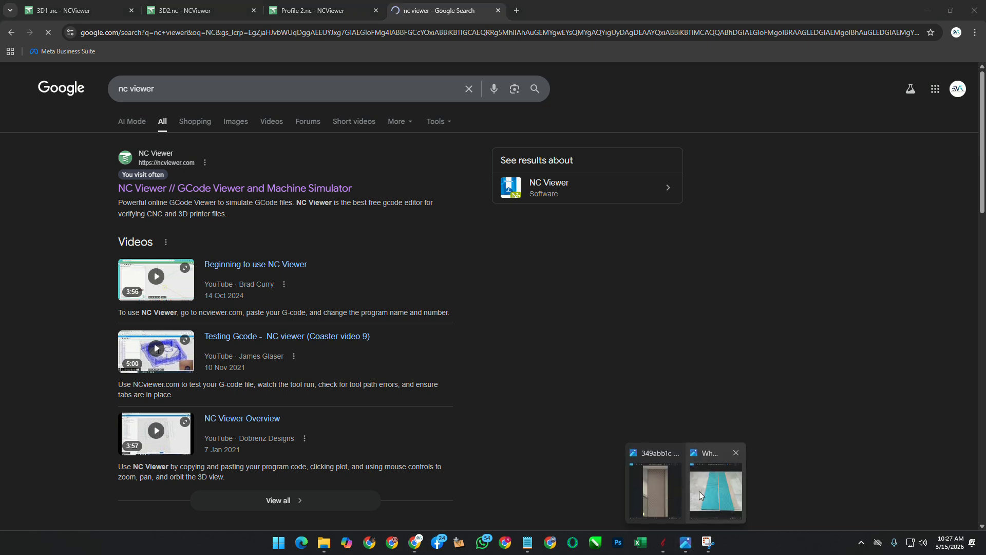
{"action": "left_click", "coordinate": [698, 491]}
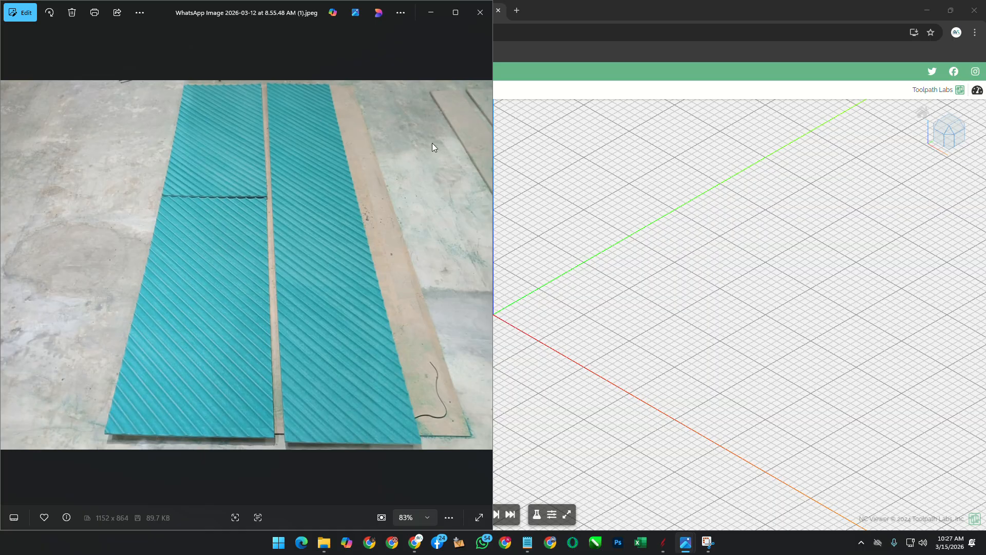
{"action": "left_click", "coordinate": [645, 46]}
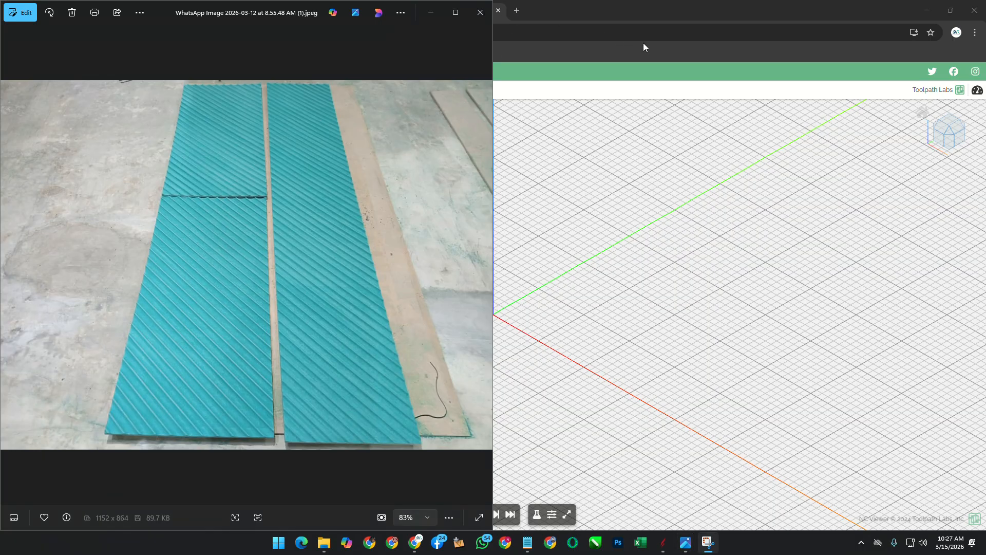
{"action": "left_click", "coordinate": [391, 63]}
{"action": "left_click", "coordinate": [485, 266]}
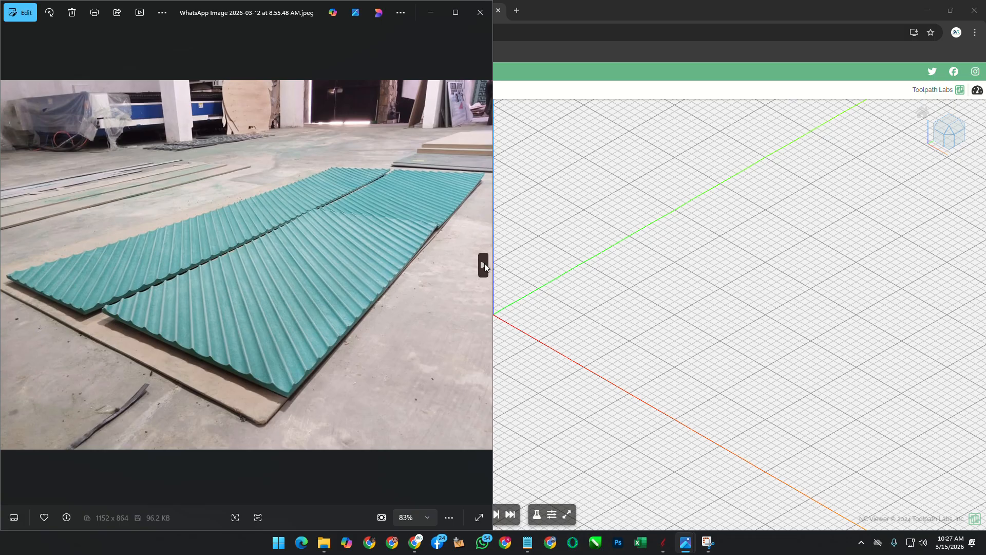
{"action": "left_click", "coordinate": [484, 264]}
Step: Minimize the browser, maximize the photo window, and inspect the machined panels' wavy surface in the 8.55.49 AM photo
{"action": "scroll", "coordinate": [282, 301], "scroll_direction": "up", "scroll_amount": 3}
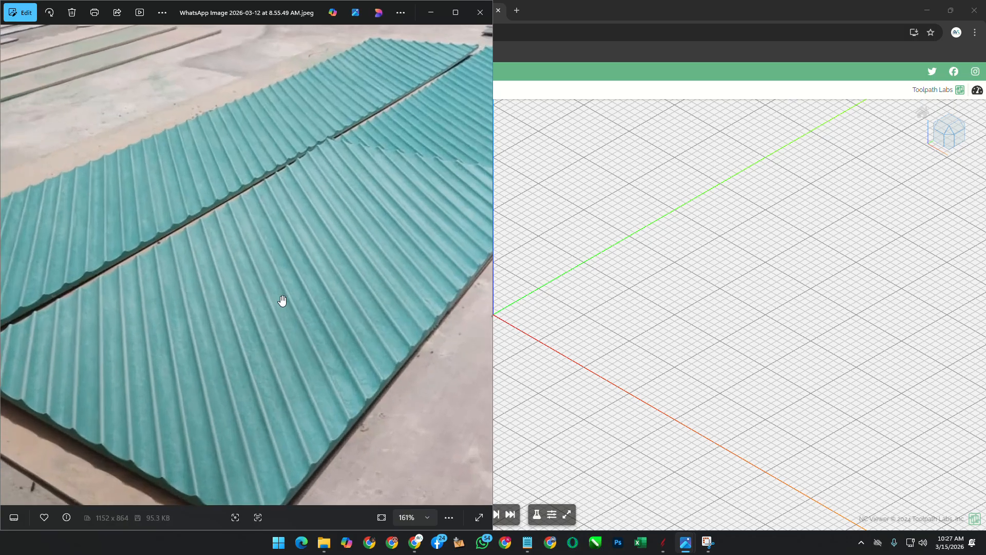
{"action": "scroll", "coordinate": [282, 300], "scroll_direction": "up", "scroll_amount": 1}
{"action": "left_click", "coordinate": [928, 10]}
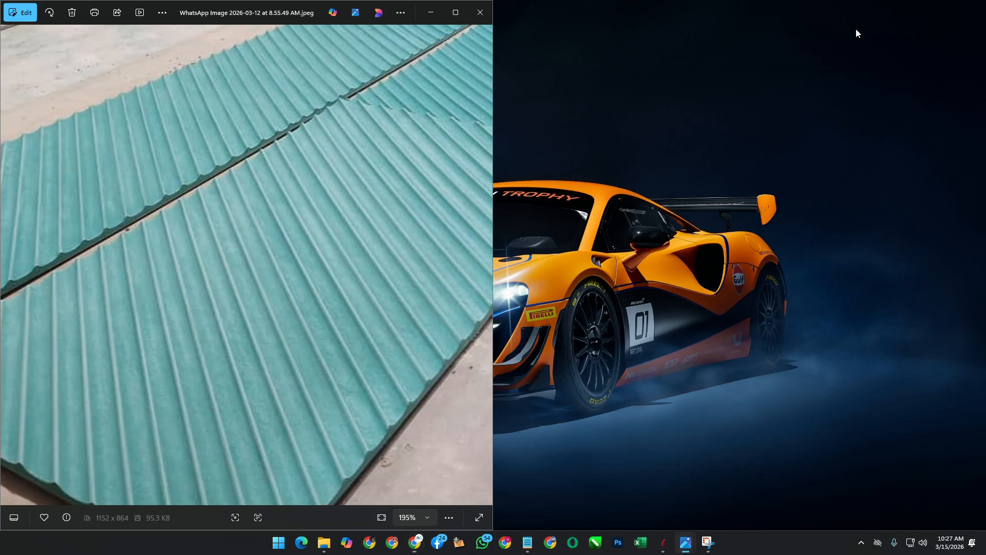
{"action": "left_click_drag", "start_coordinate": [396, 42], "coordinate": [377, 165]}
{"action": "double_click", "coordinate": [258, 9]}
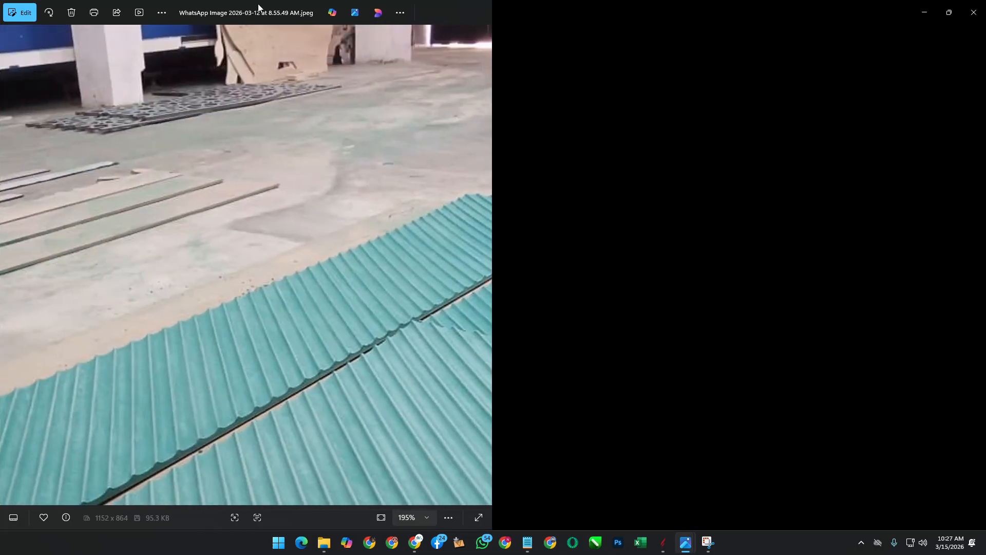
{"action": "scroll", "coordinate": [518, 277], "scroll_direction": "down", "scroll_amount": 5}
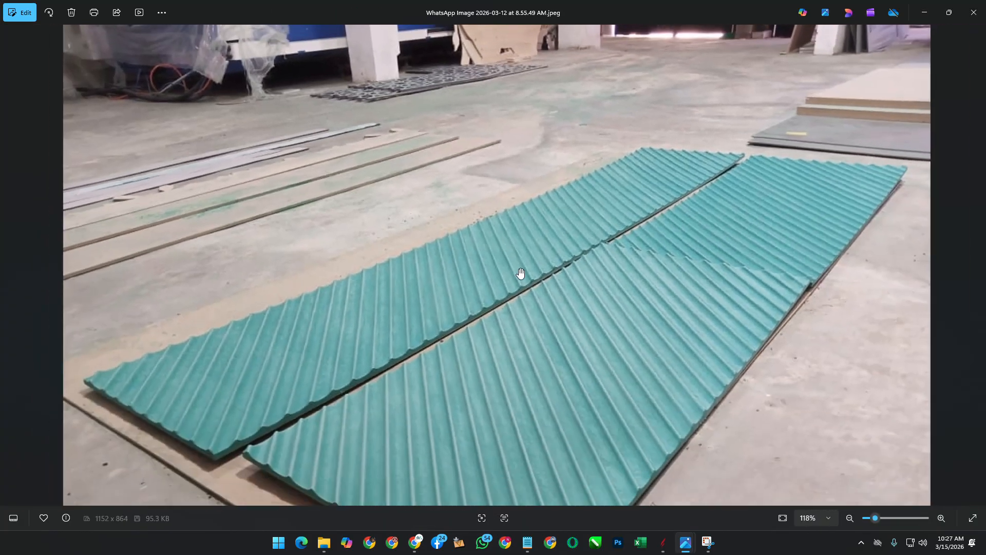
{"action": "scroll", "coordinate": [520, 269], "scroll_direction": "up", "scroll_amount": 4}
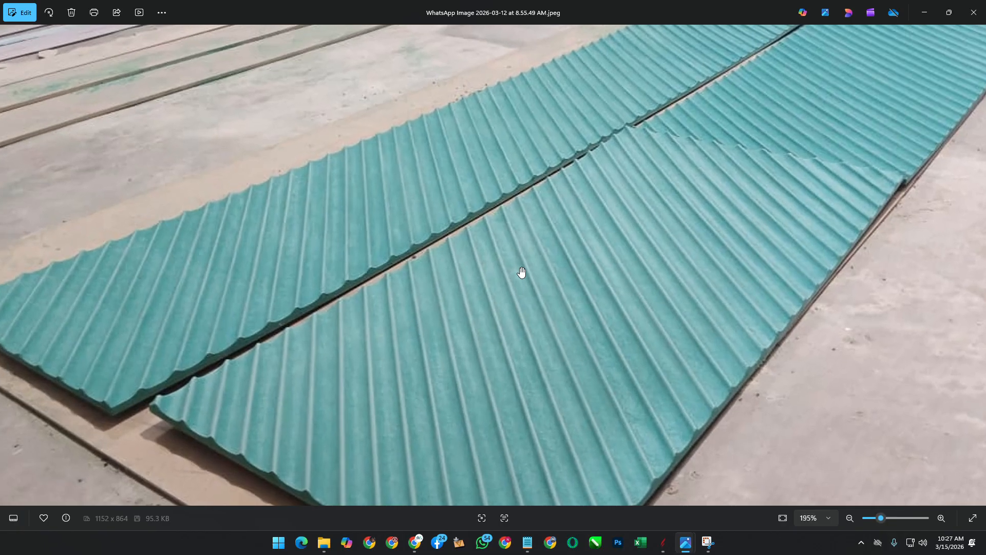
{"action": "scroll", "coordinate": [514, 329], "scroll_direction": "down", "scroll_amount": 3}
Step: Show the 8.55.48 AM photo and inspect the panels' scalloped front edges and the joints between them
{"action": "key", "text": "Left"}
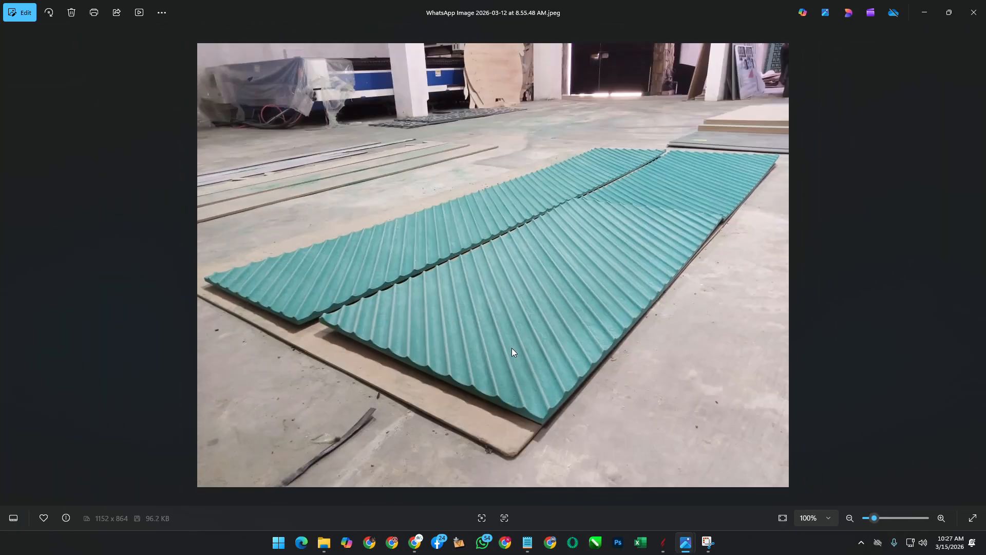
{"action": "scroll", "coordinate": [565, 362], "scroll_direction": "up", "scroll_amount": 2}
{"action": "scroll", "coordinate": [565, 363], "scroll_direction": "up", "scroll_amount": 2}
{"action": "scroll", "coordinate": [363, 288], "scroll_direction": "up", "scroll_amount": 1}
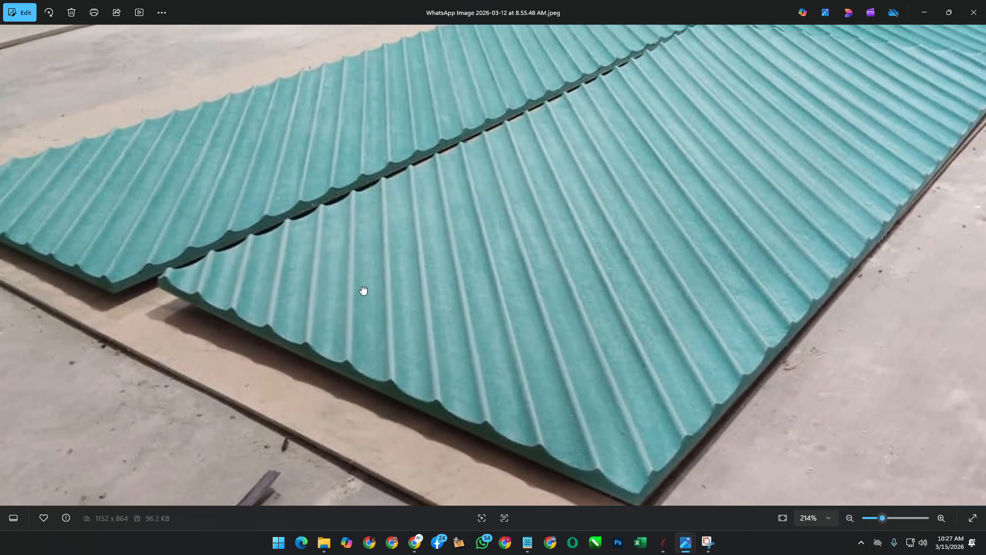
{"action": "scroll", "coordinate": [511, 306], "scroll_direction": "down", "scroll_amount": 2}
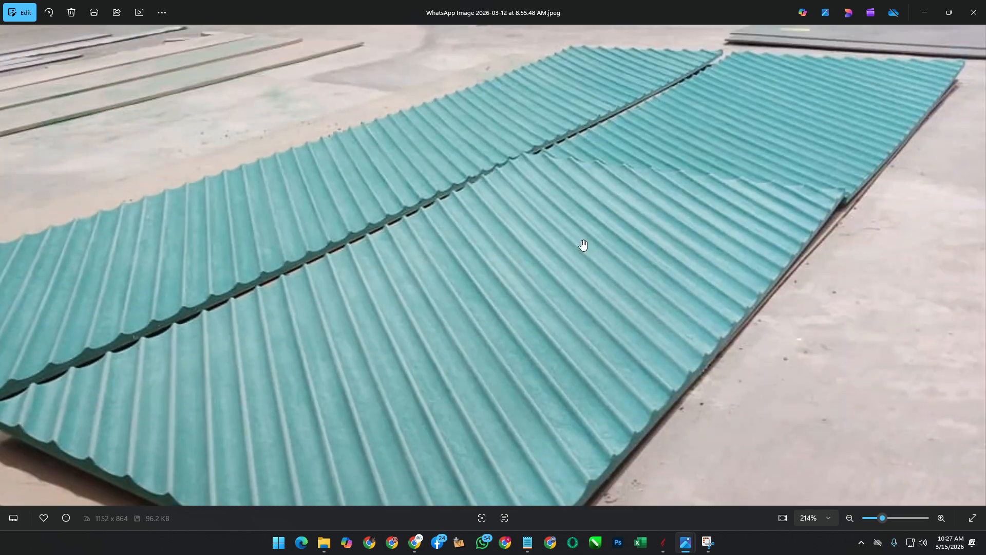
Step: Inspect the gap between the panels in the 8.55.48 AM (1) photo, view the reference design image, and put it away
{"action": "key", "text": "Right"}
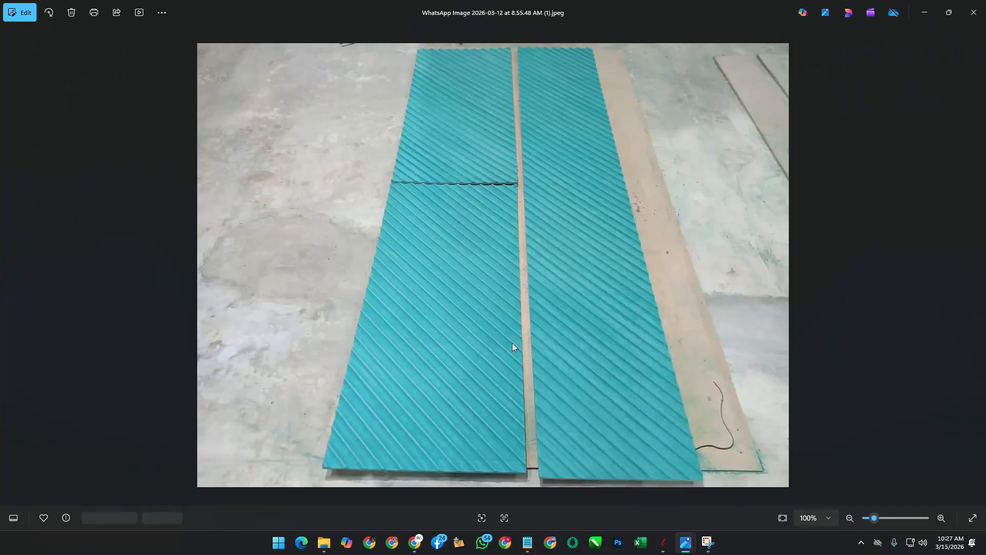
{"action": "scroll", "coordinate": [634, 406], "scroll_direction": "up", "scroll_amount": 1}
{"action": "scroll", "coordinate": [640, 438], "scroll_direction": "up", "scroll_amount": 2}
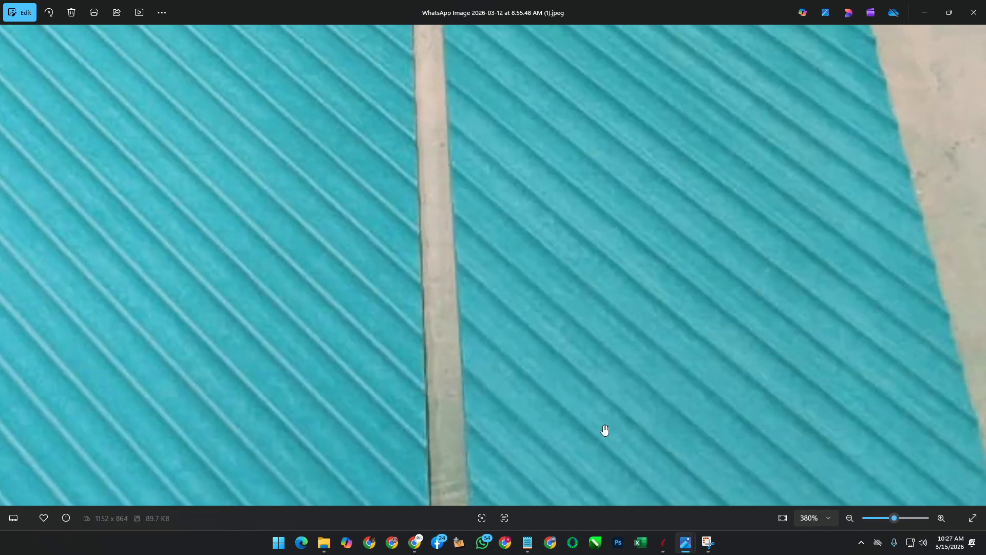
{"action": "scroll", "coordinate": [564, 405], "scroll_direction": "down", "scroll_amount": 4}
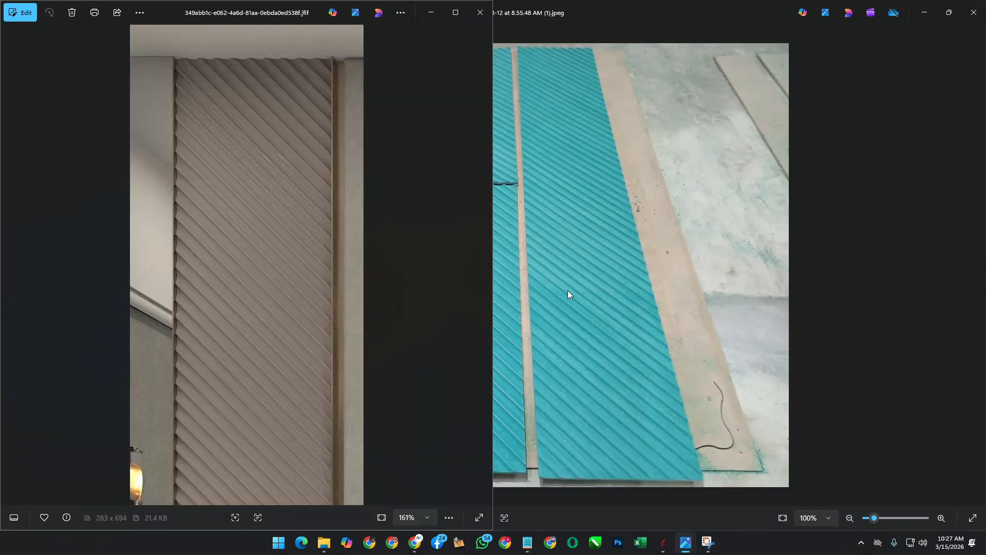
{"action": "left_click", "coordinate": [424, 23]}
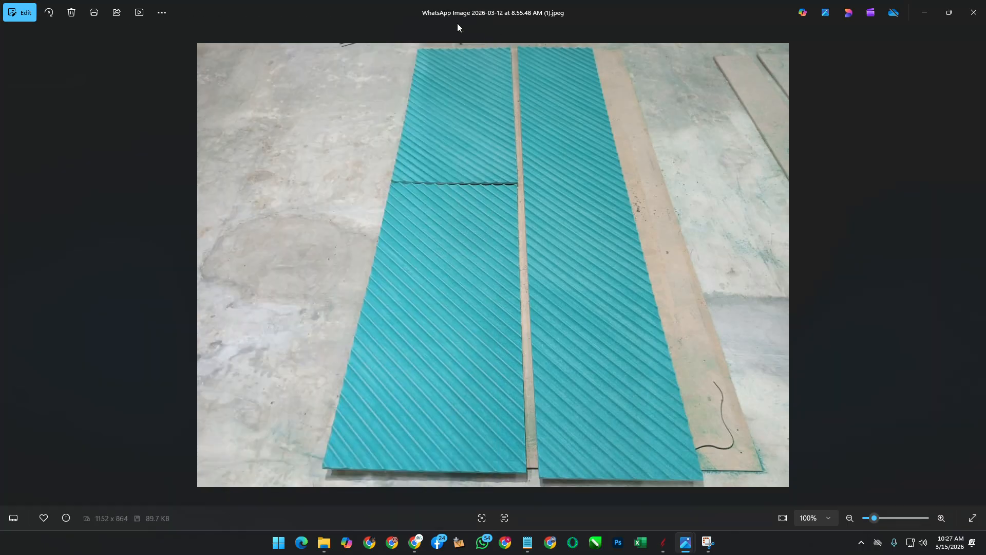